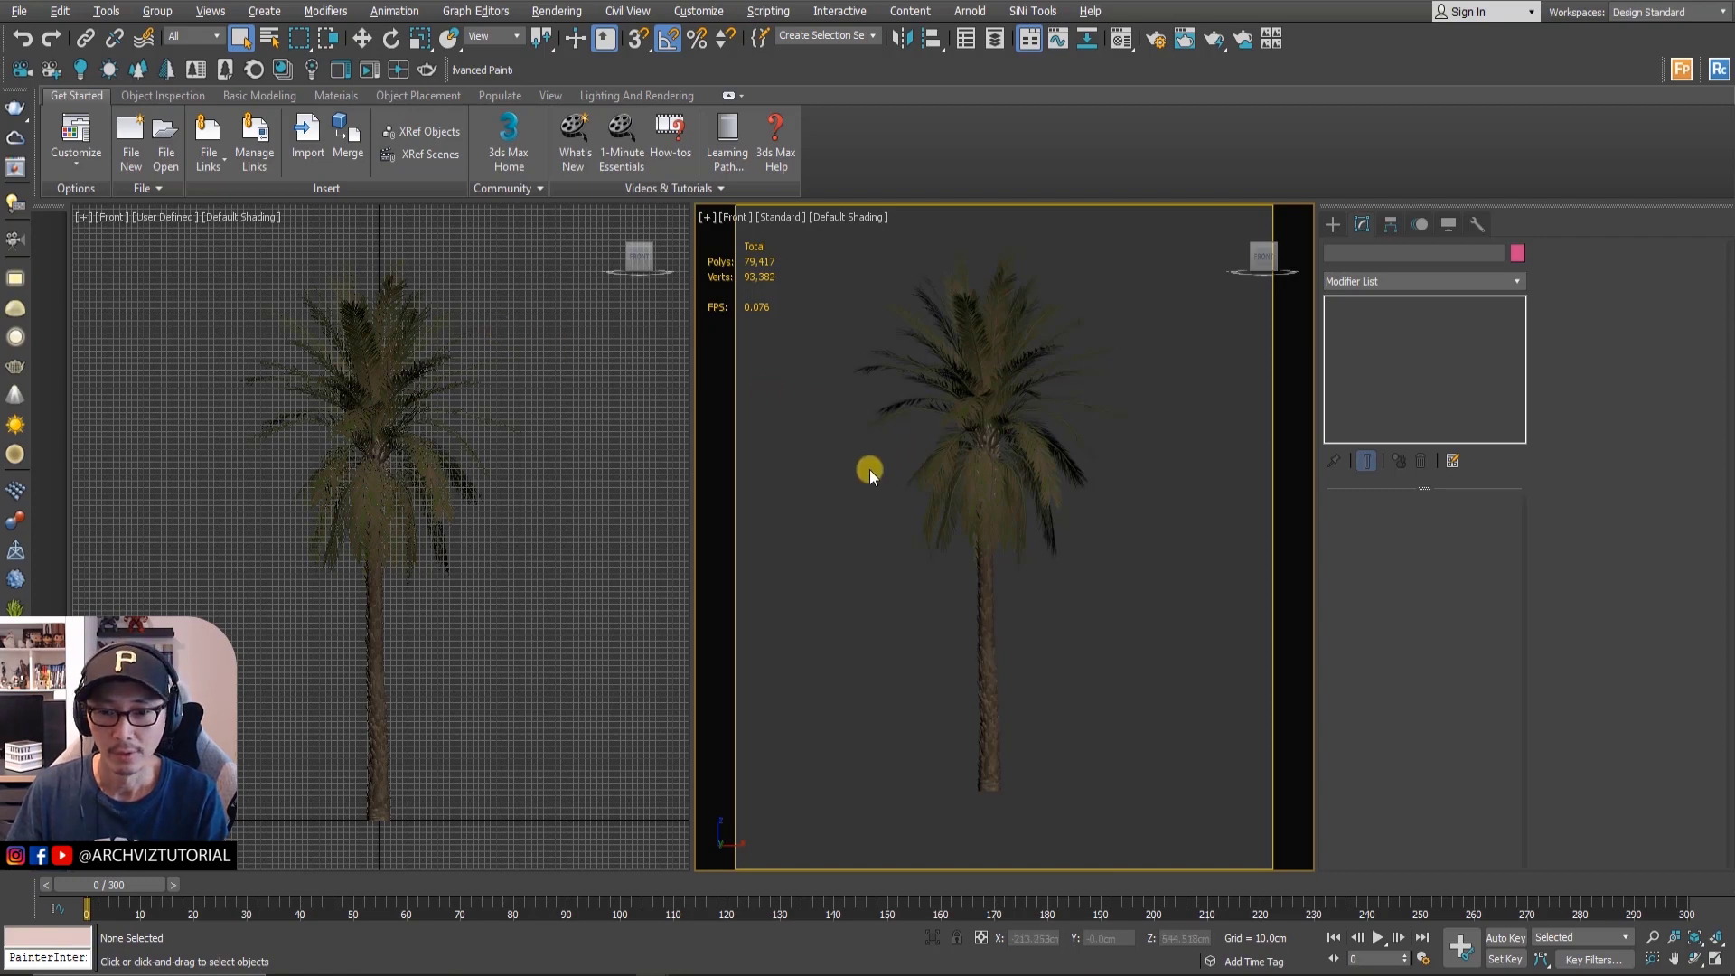
- Turn off the leaf1, leaf stalk1 and old stalk1 paths, leaving only the 150-poly trunk
left_click(985, 414)
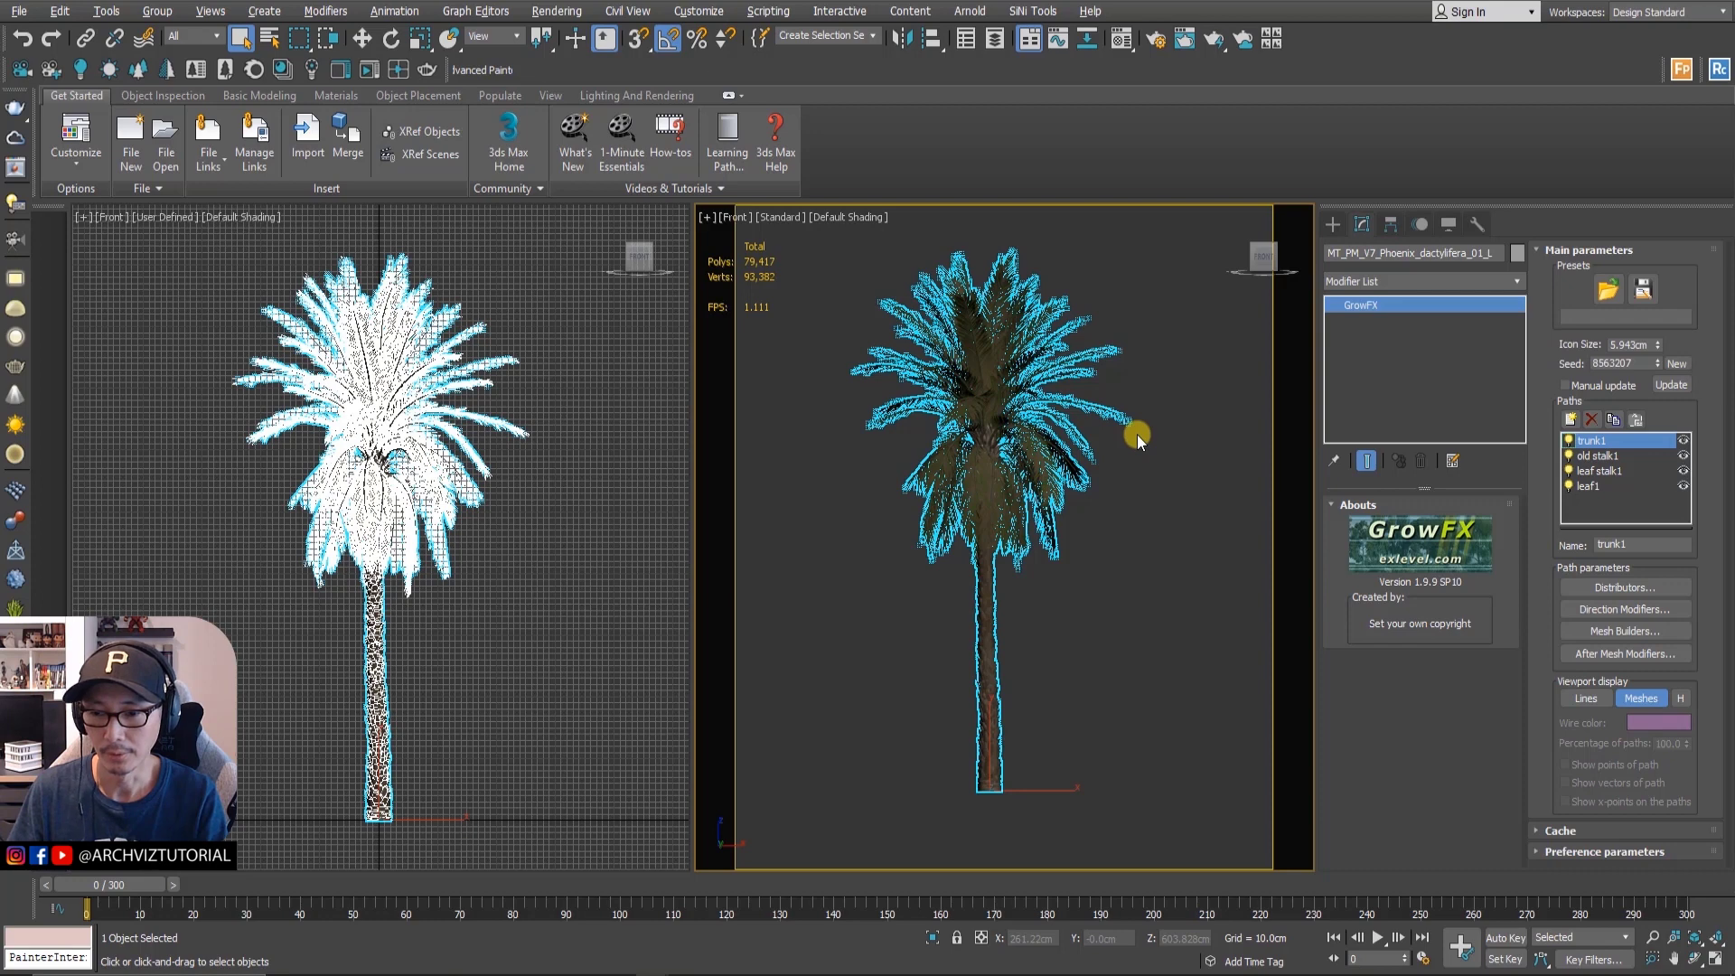
left_click(1569, 487)
left_click(1570, 466)
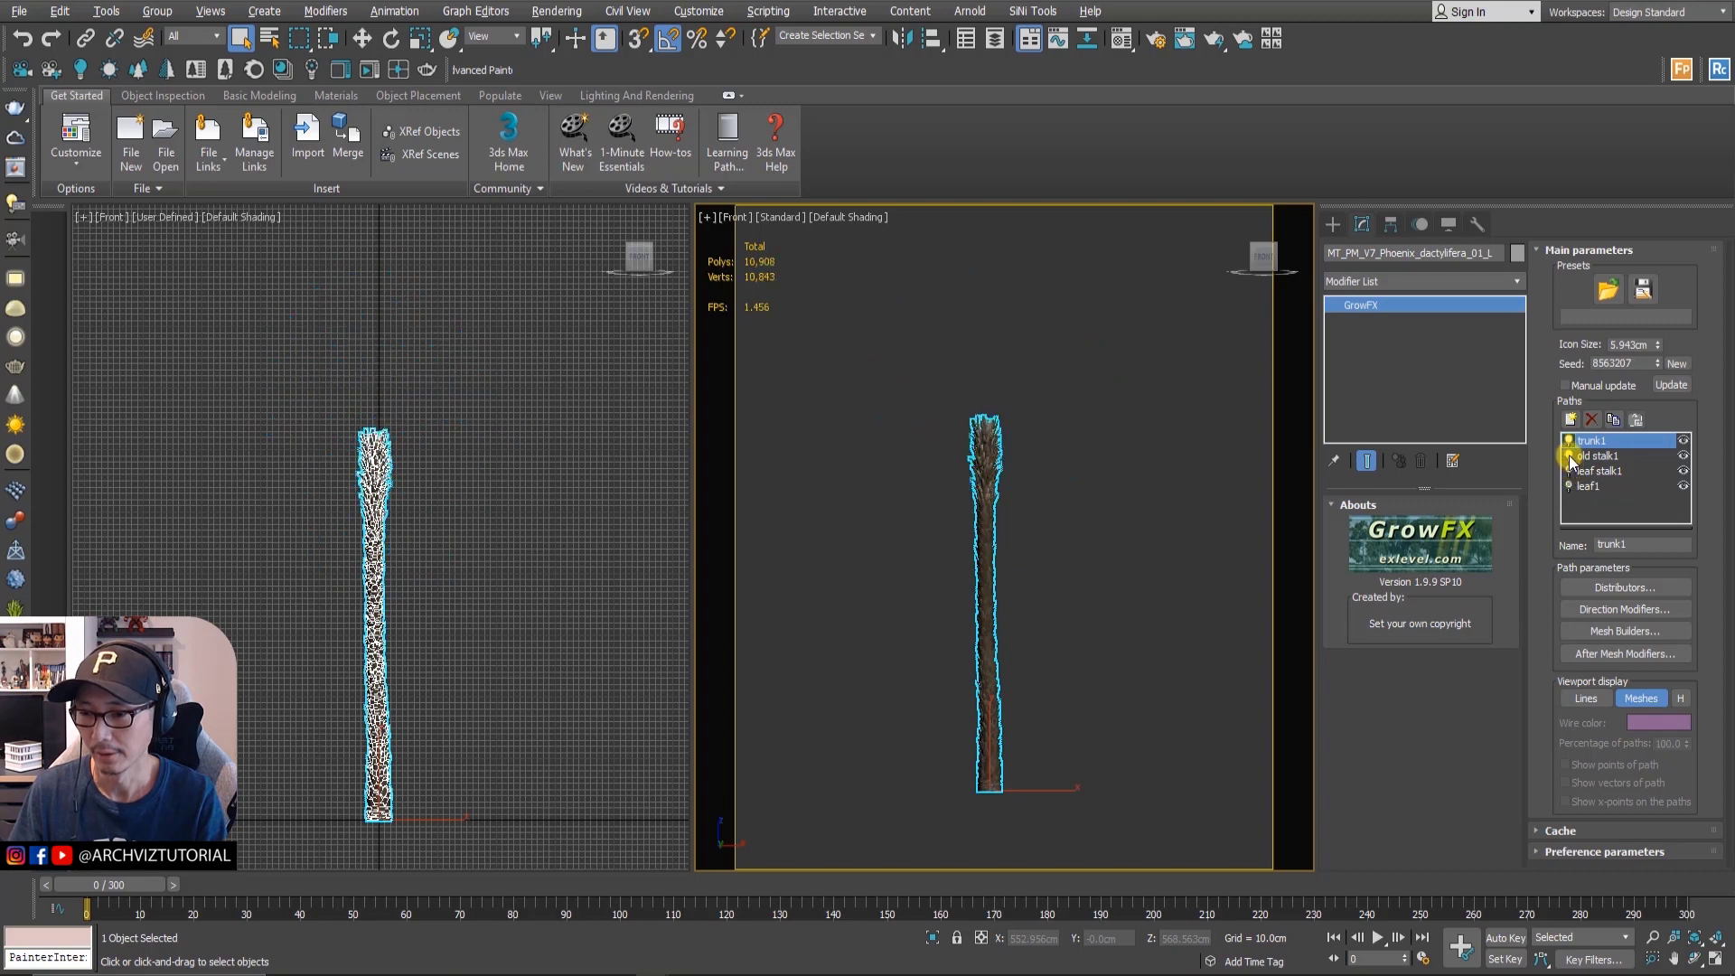
left_click(1570, 457)
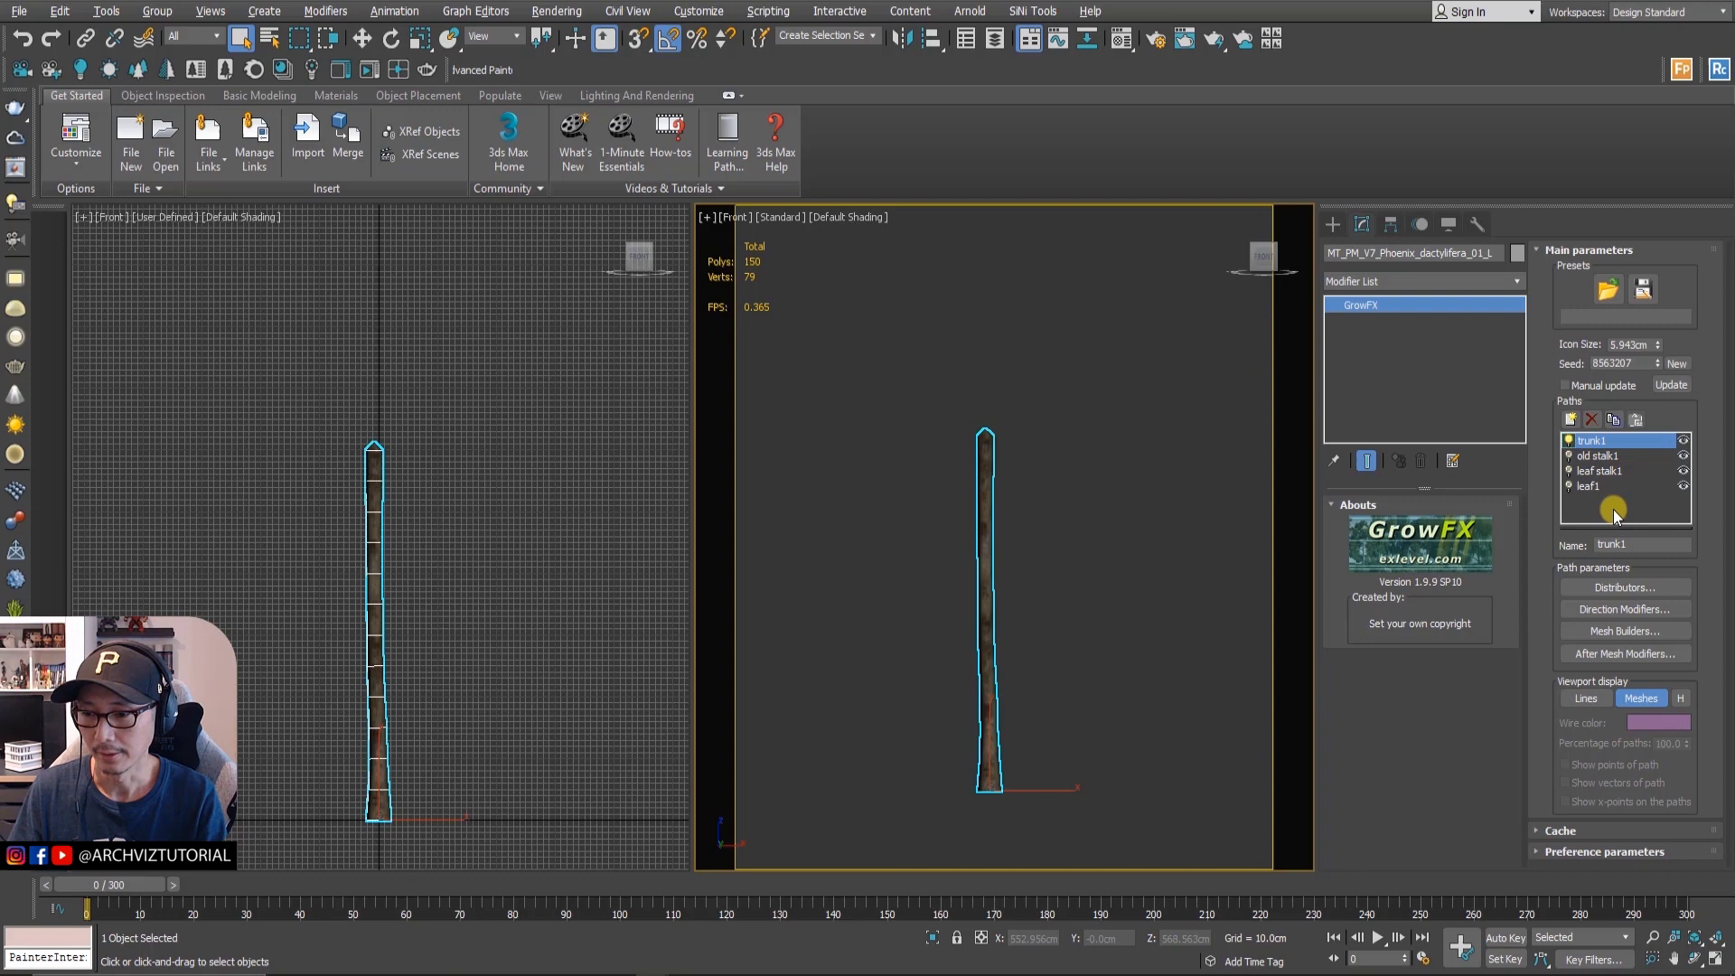
left_click(1157, 438)
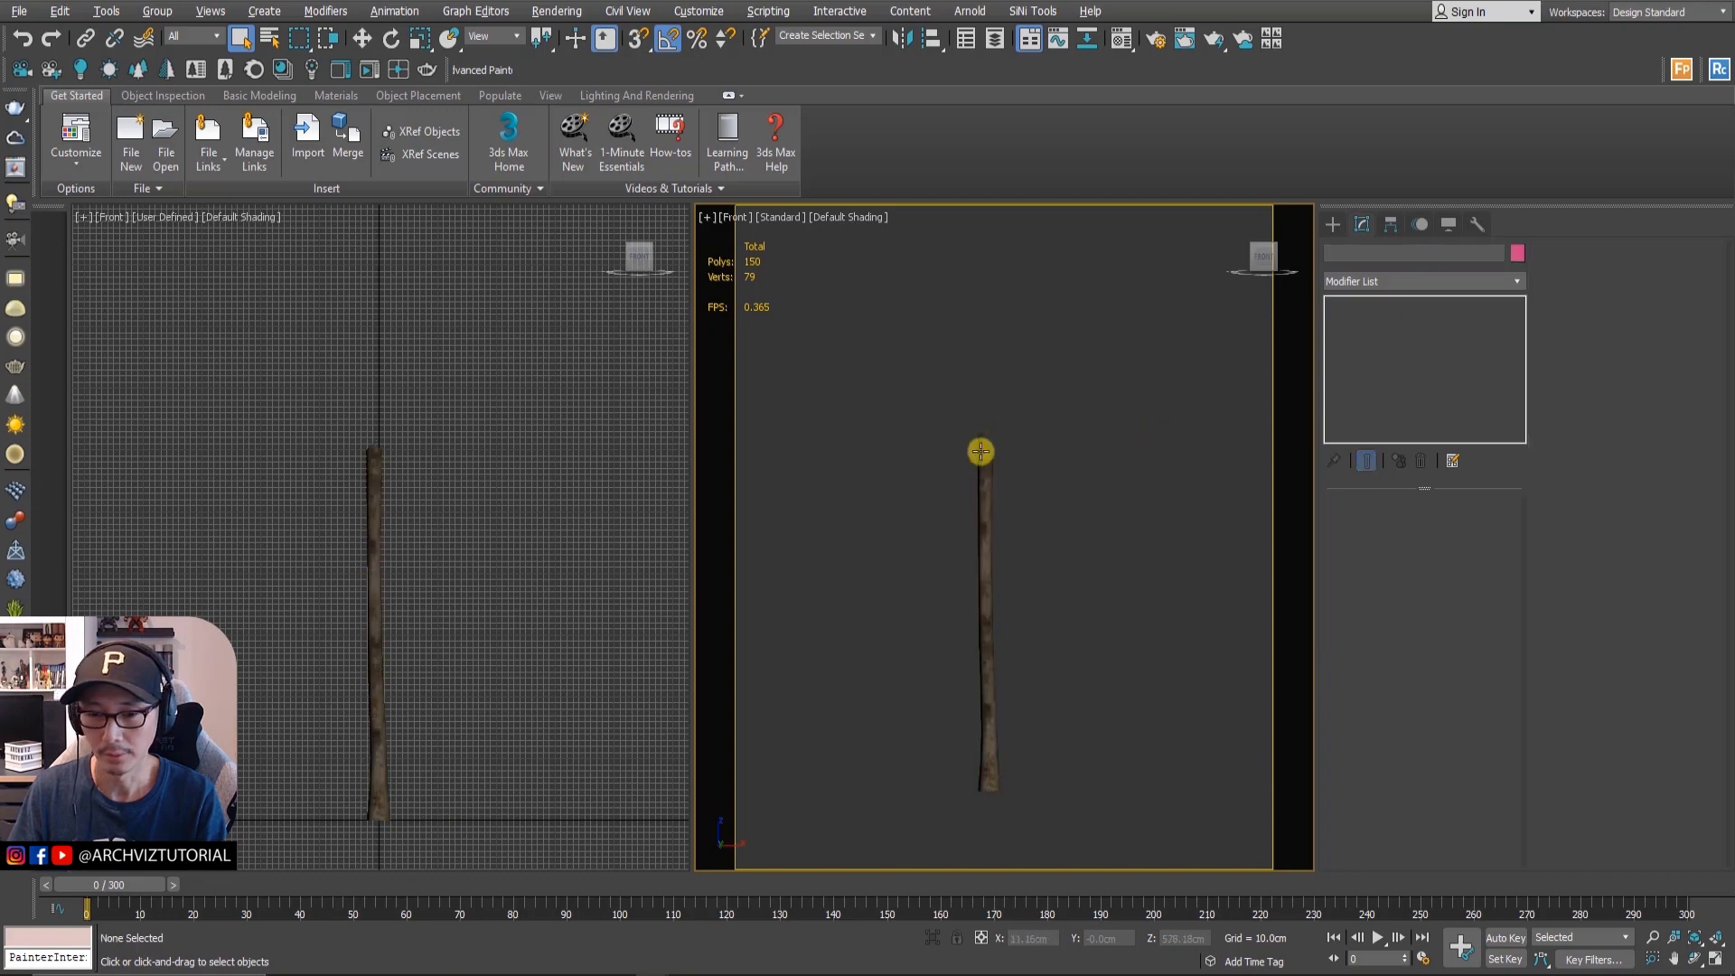
left_click(997, 456)
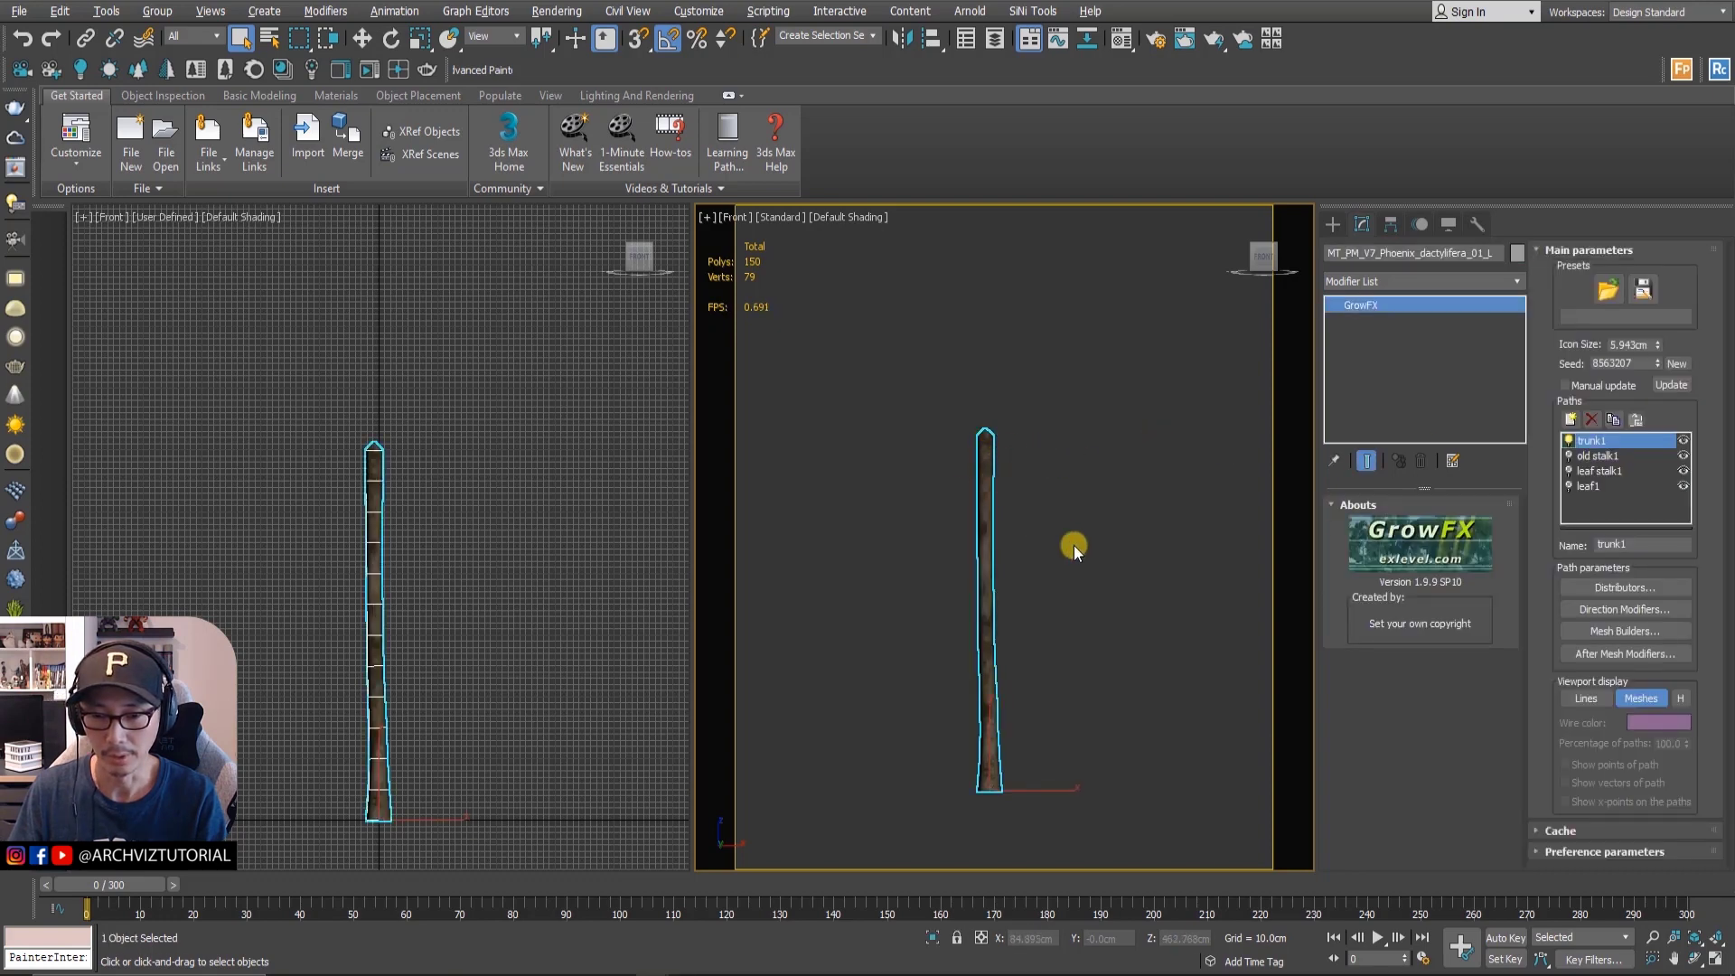
- Add a Wind animation modifier to the trunk's after-mesh modifiers
left_click(1635, 655)
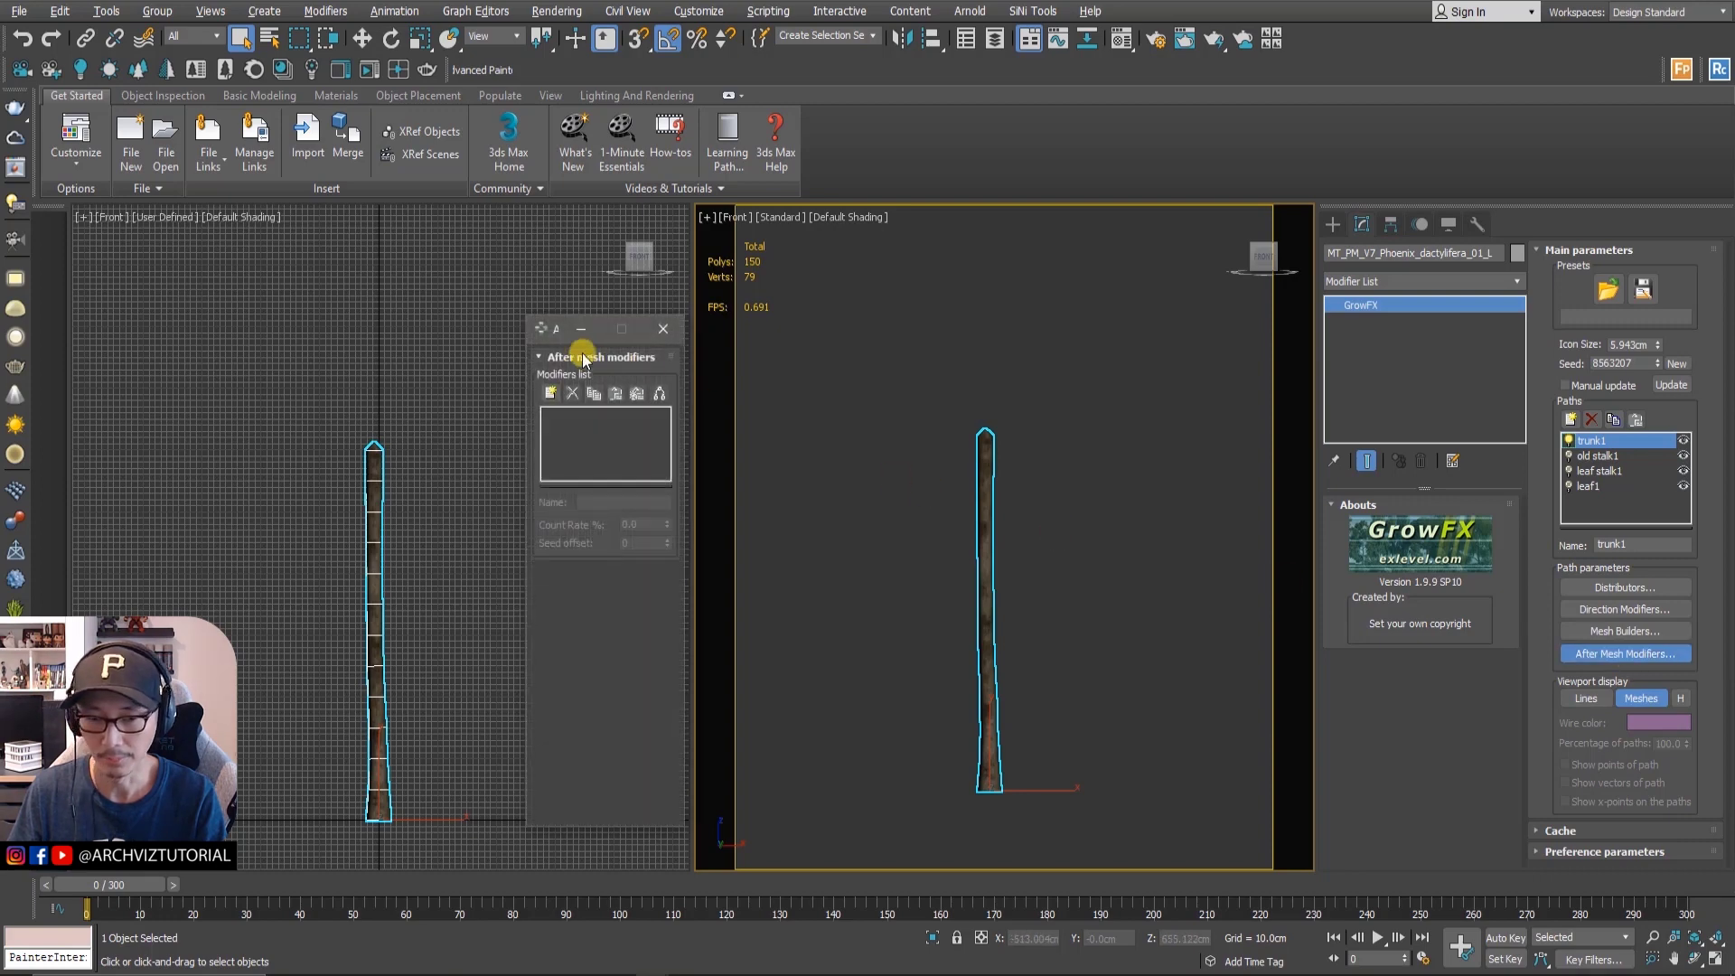
left_click_drag(553, 334, 1030, 342)
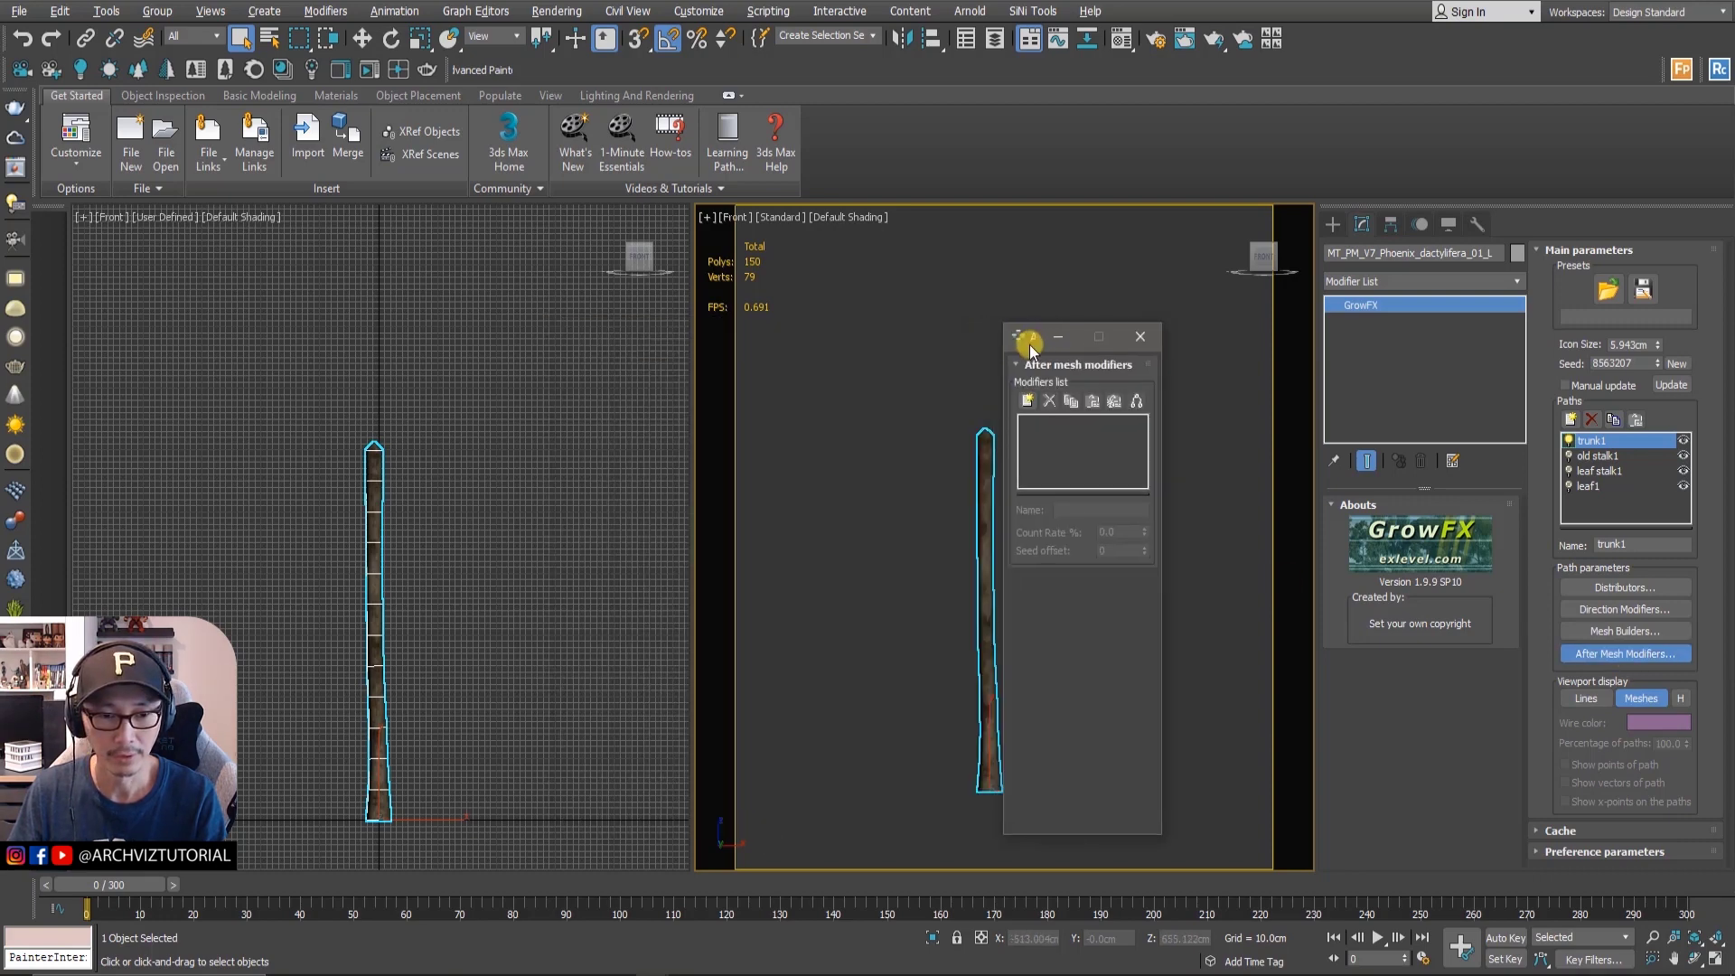
left_click(1028, 404)
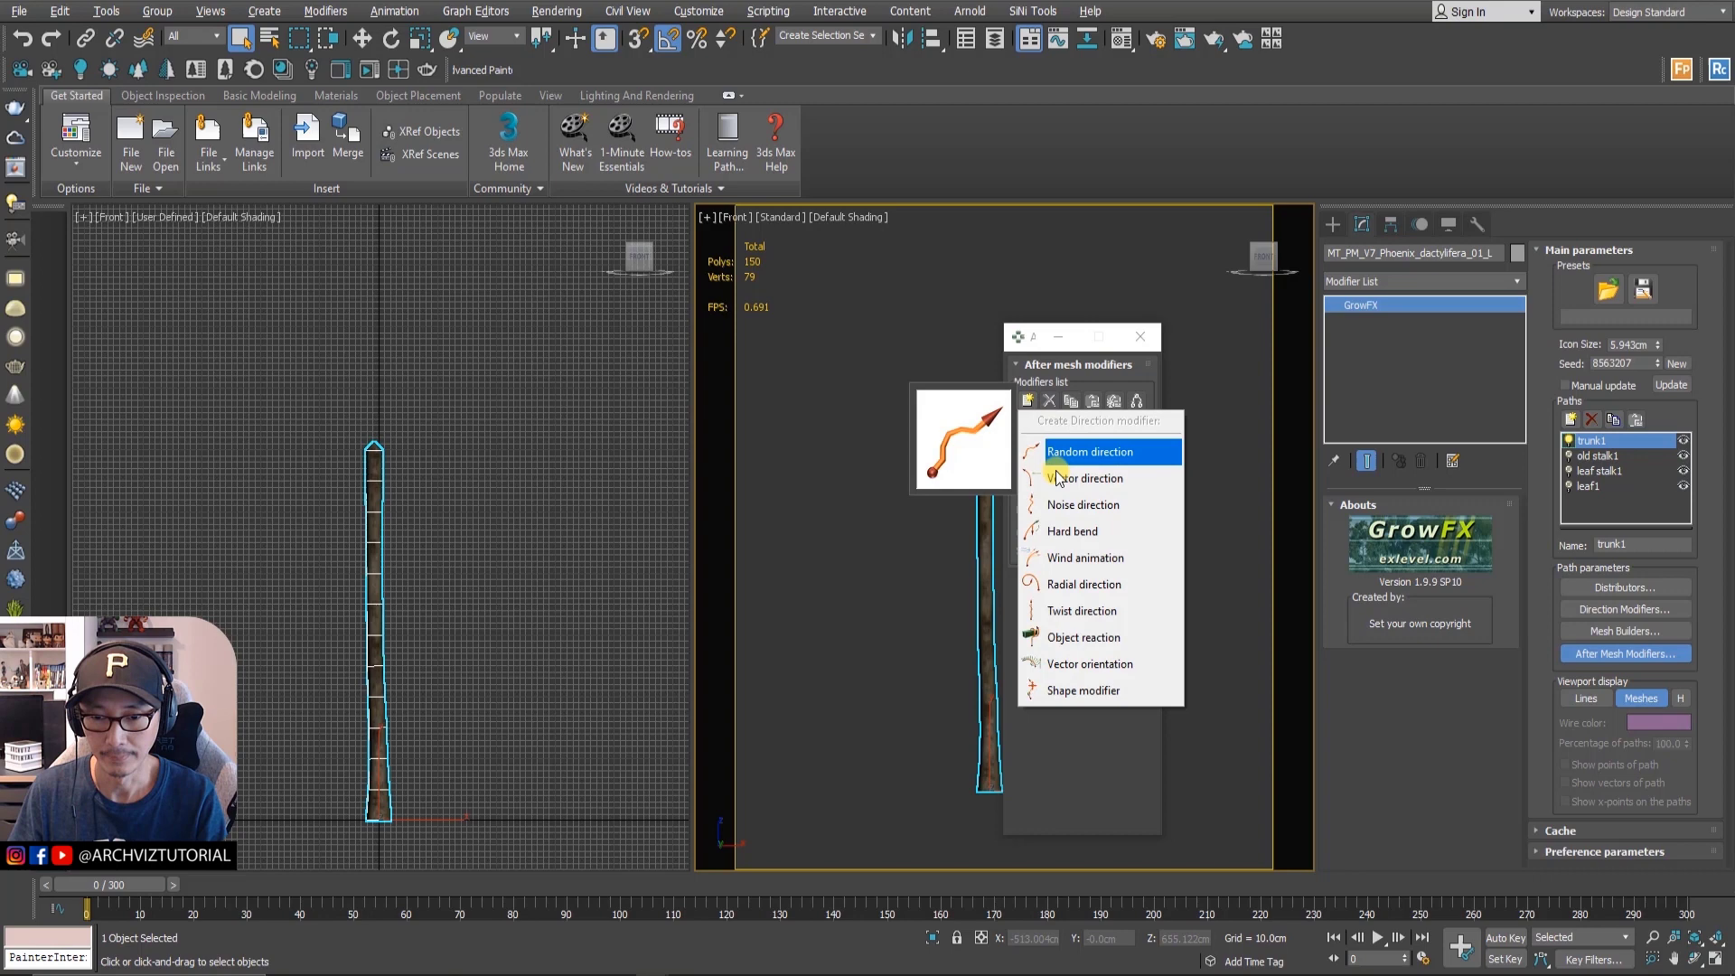
left_click(1083, 558)
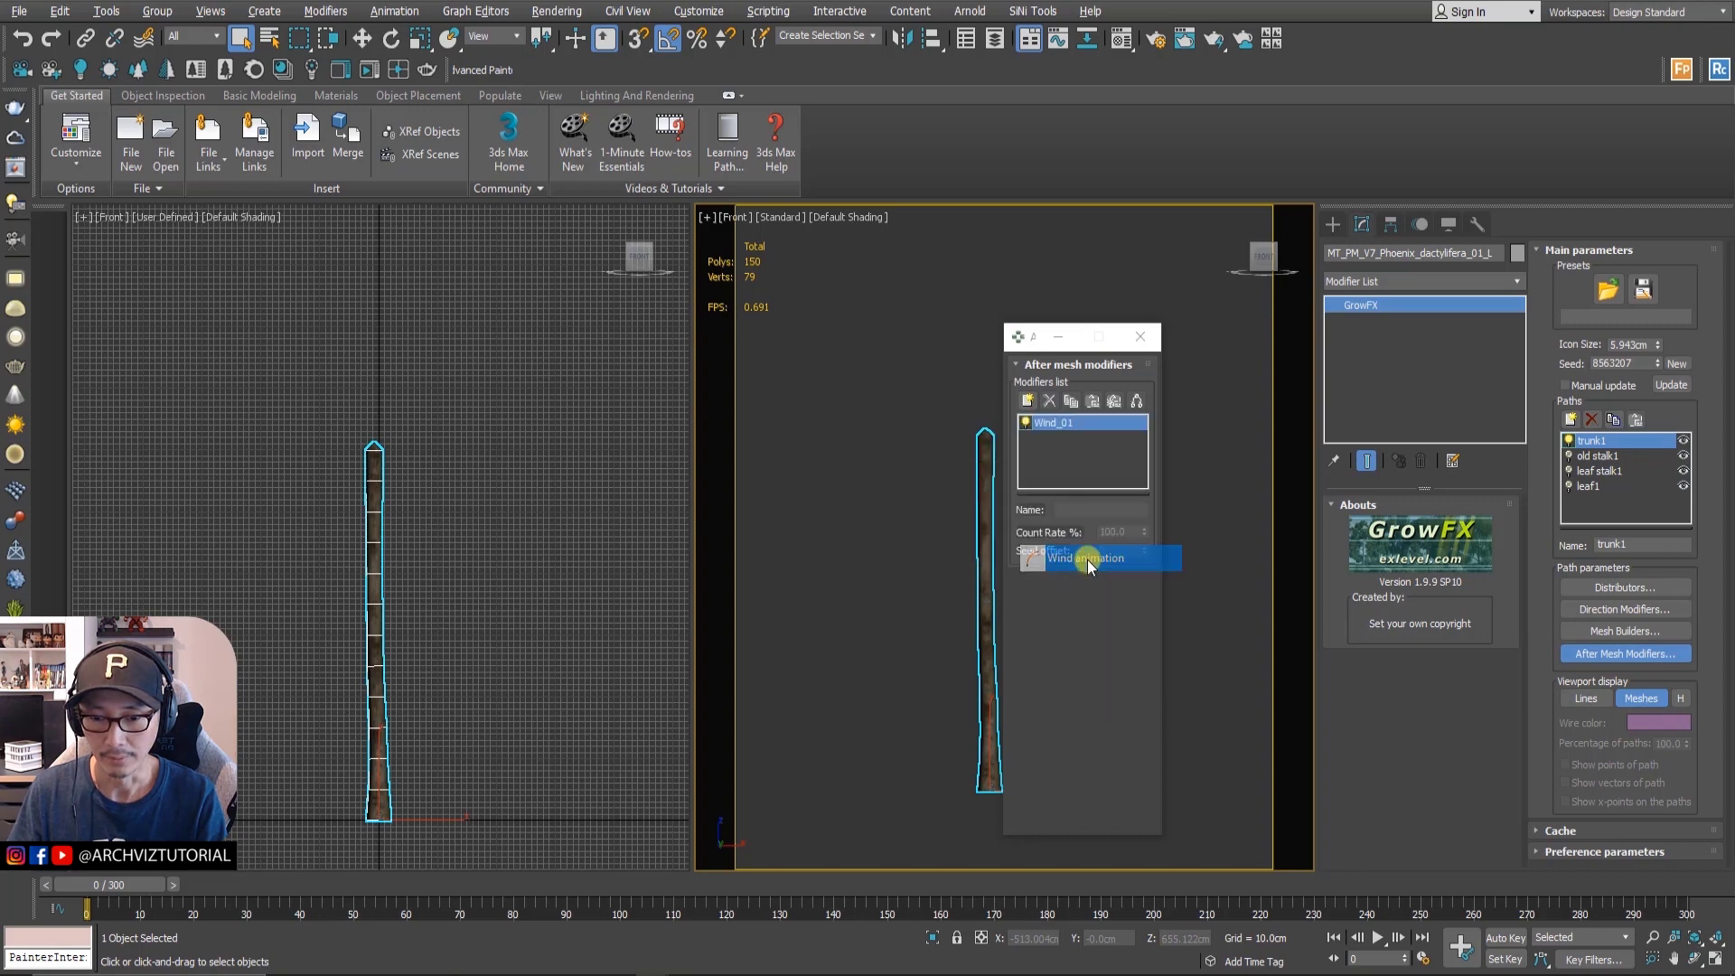
- Create a new GrowFX_Wind_001 wind object beside the trunk to drive the modifier
left_click_drag(1033, 339, 538, 273)
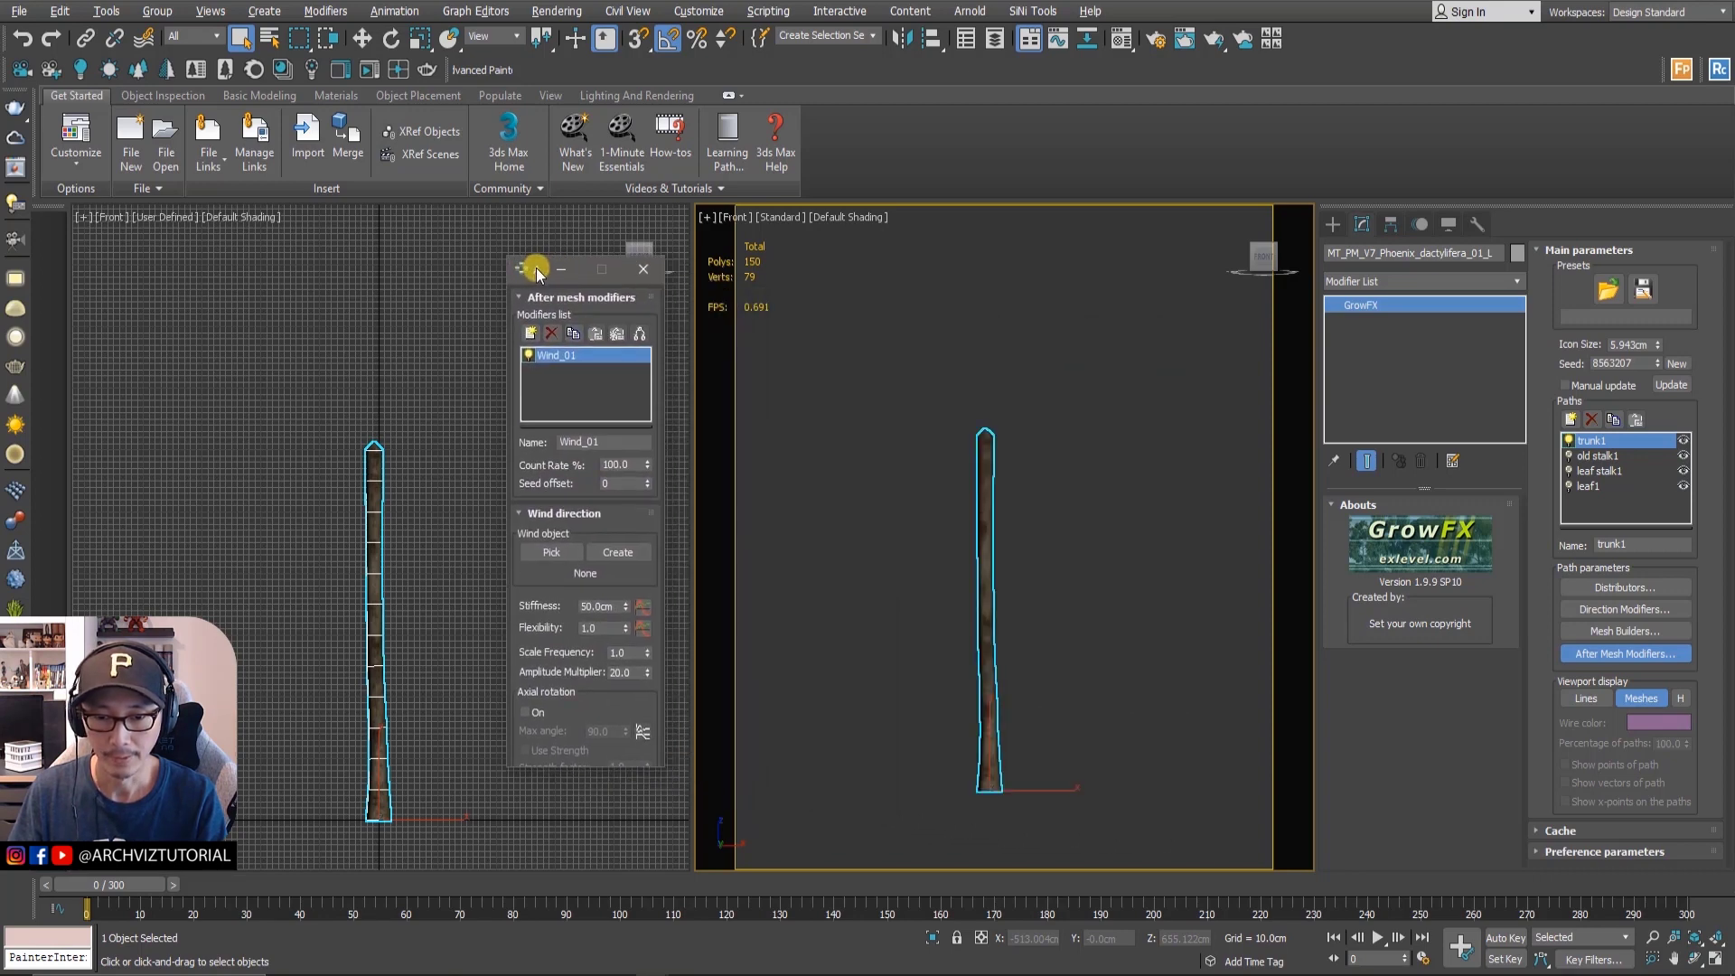
left_click(613, 553)
left_click(1093, 787)
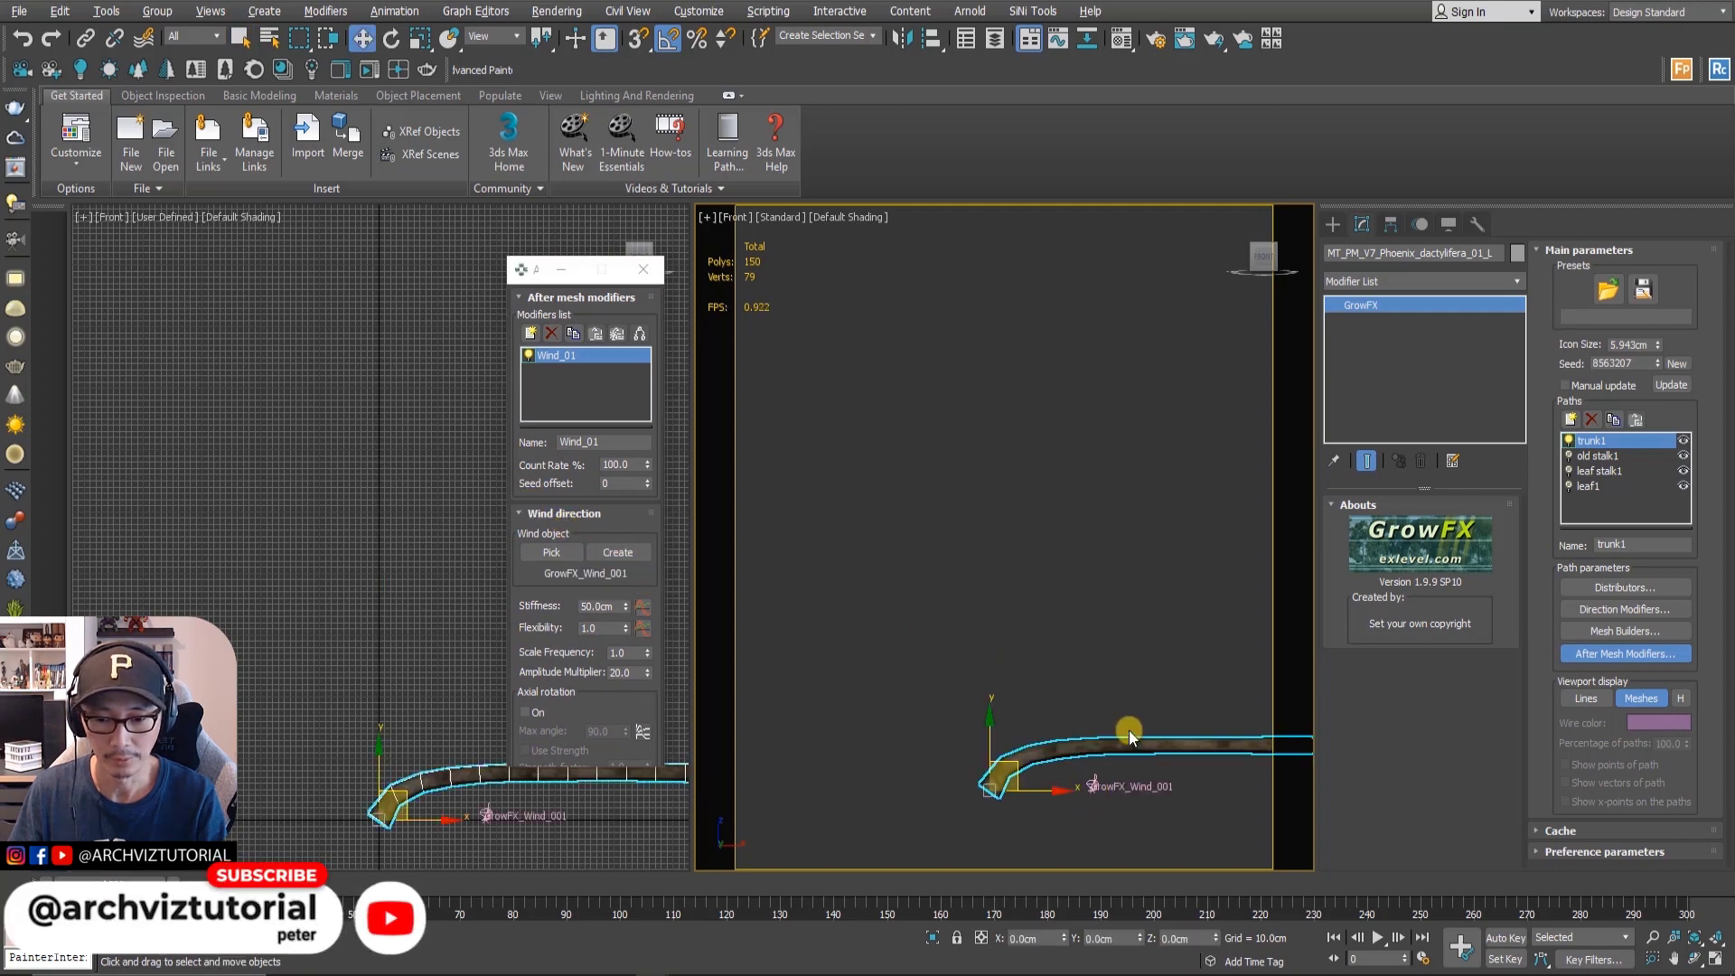
- Set the wind helper's Fan Size to 100 cm
left_click(1097, 786)
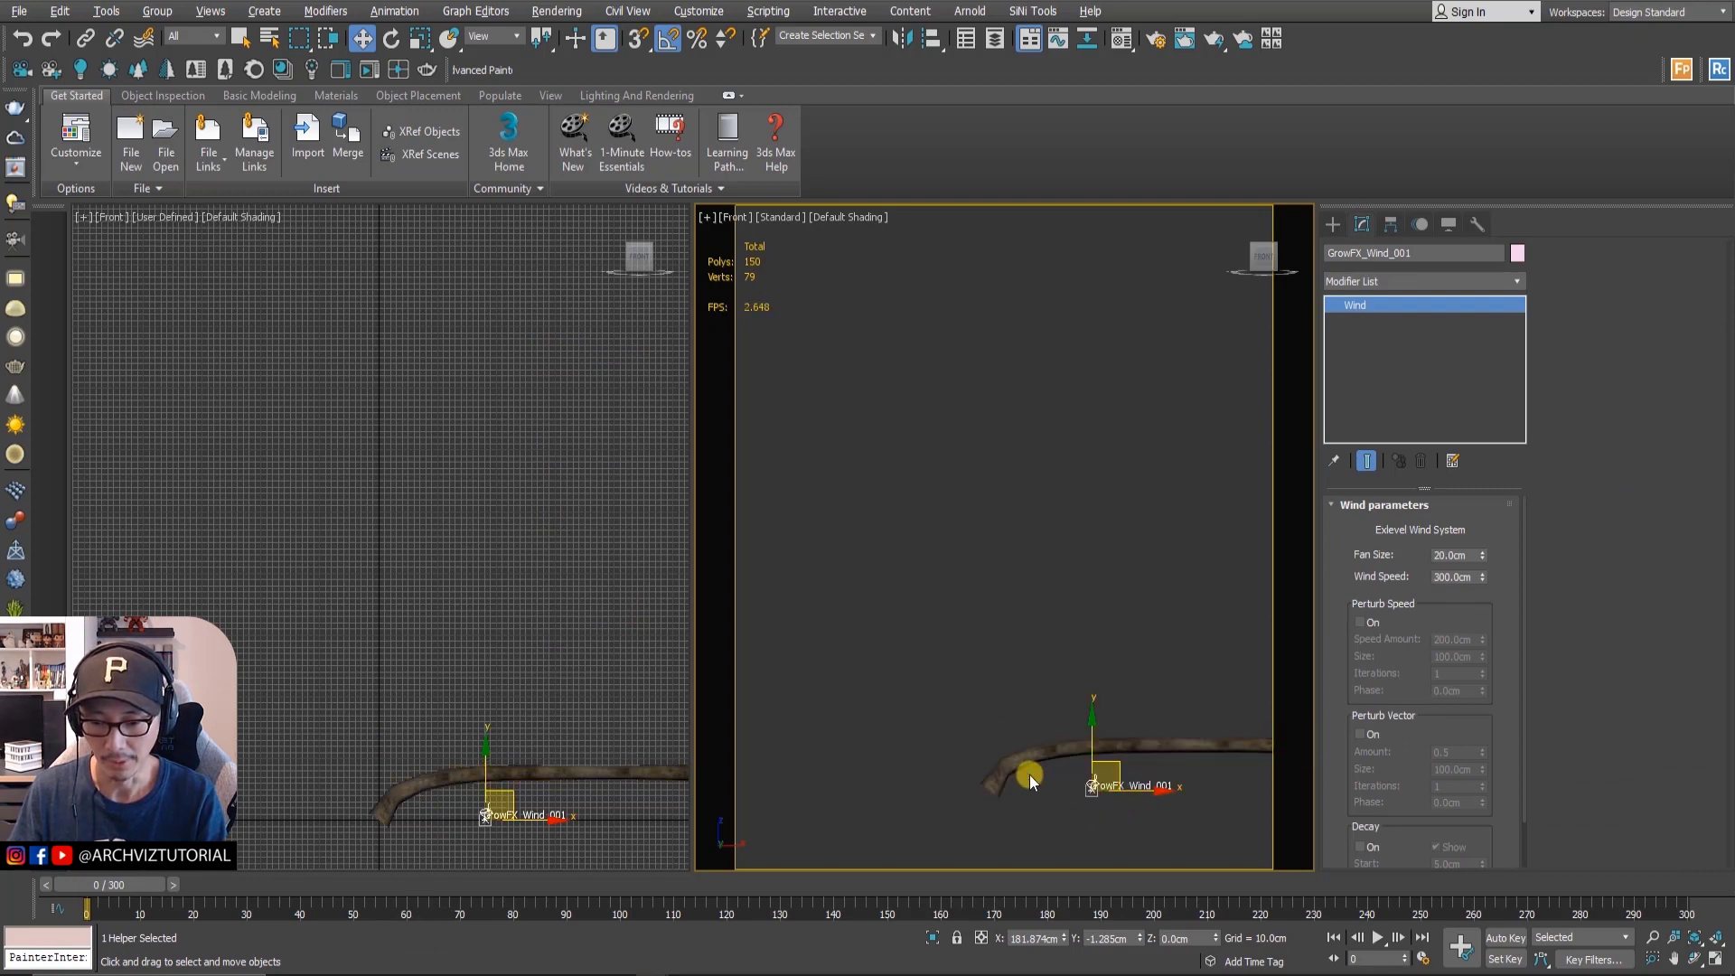
scroll(1111, 801, "up", 5)
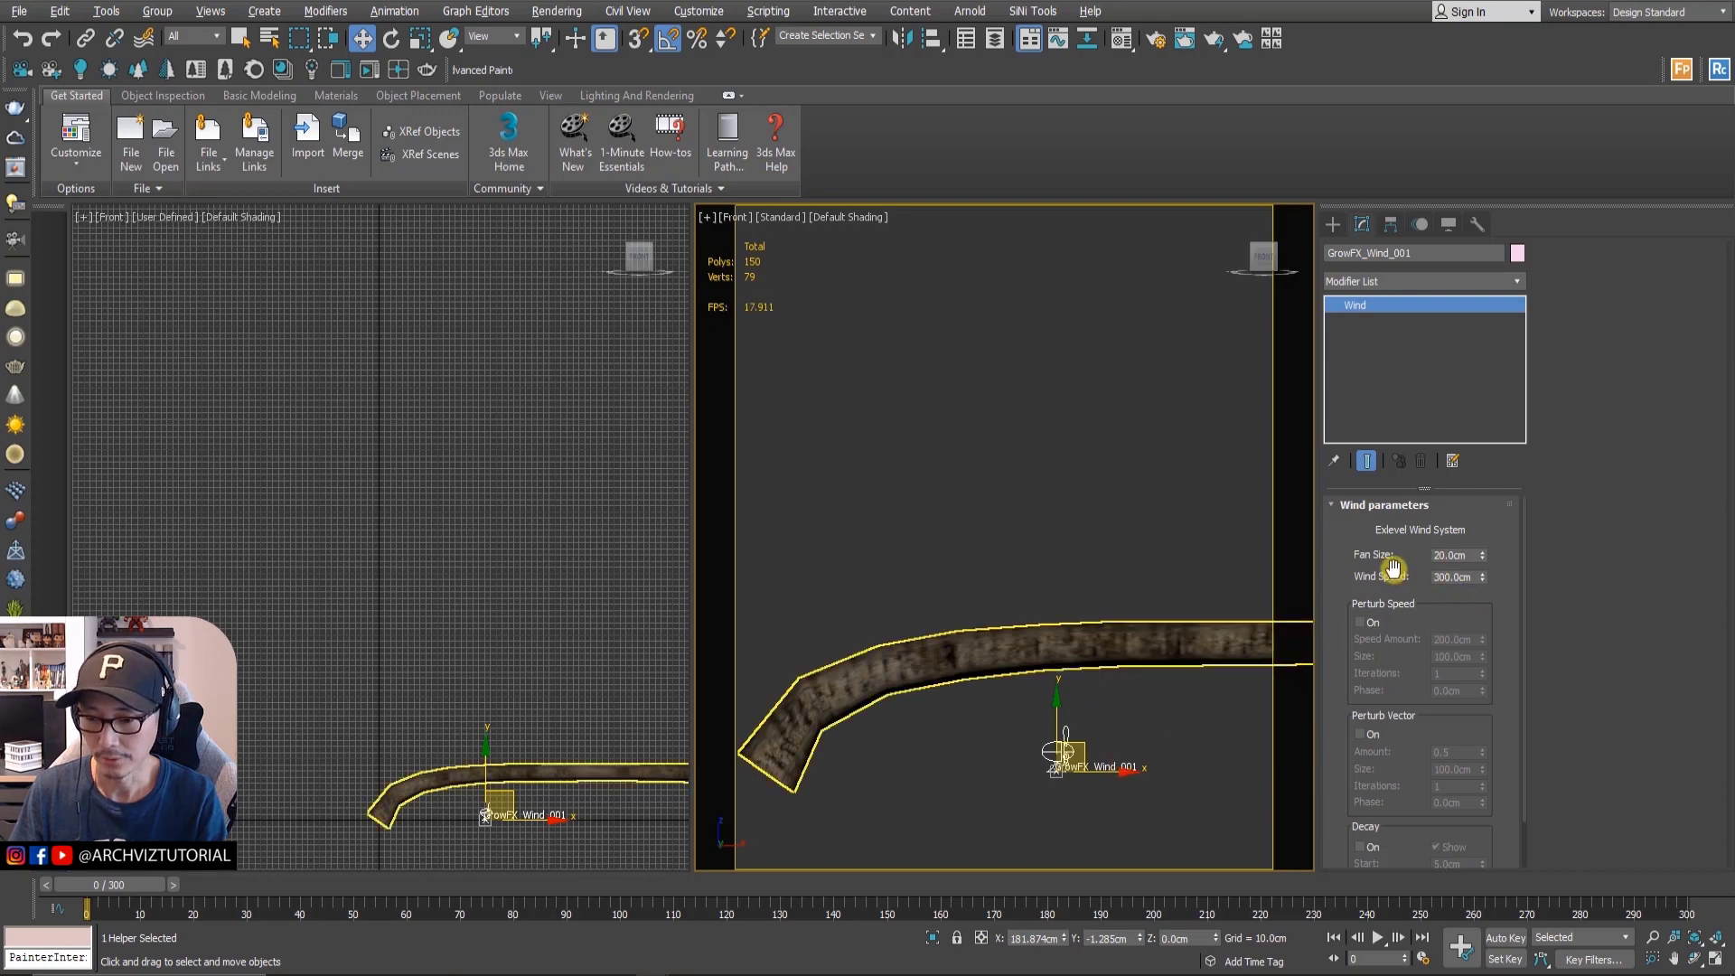
left_click(1455, 555)
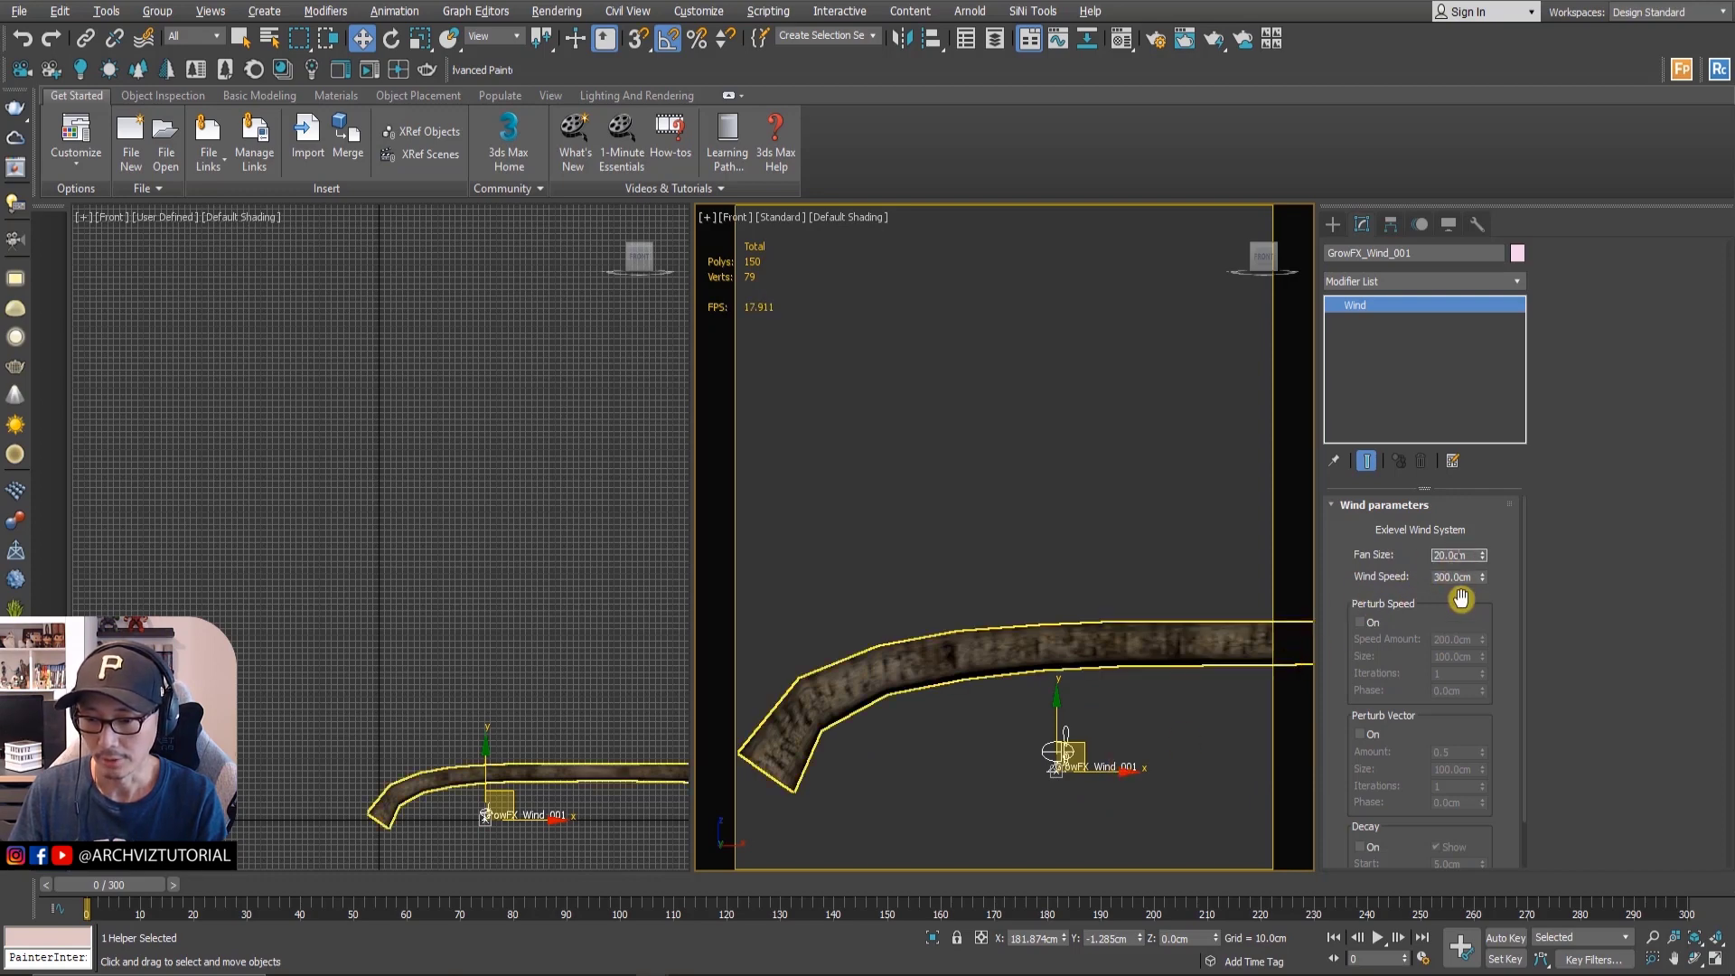
key("ctrl+a")
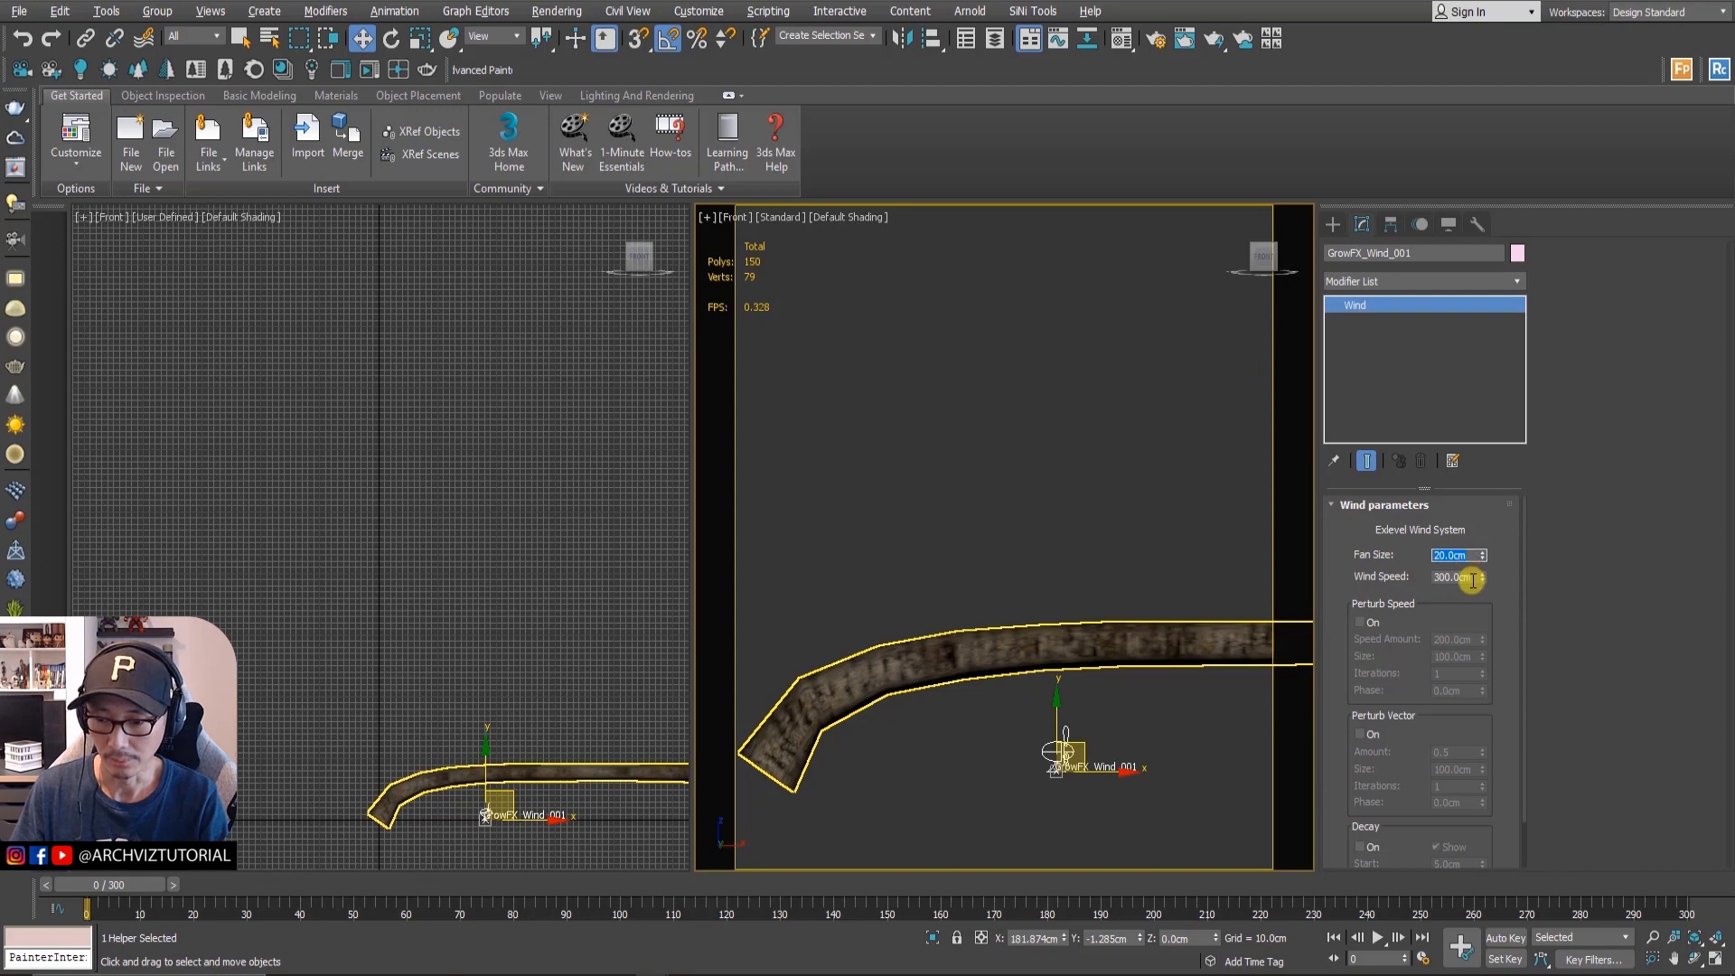
key("Return")
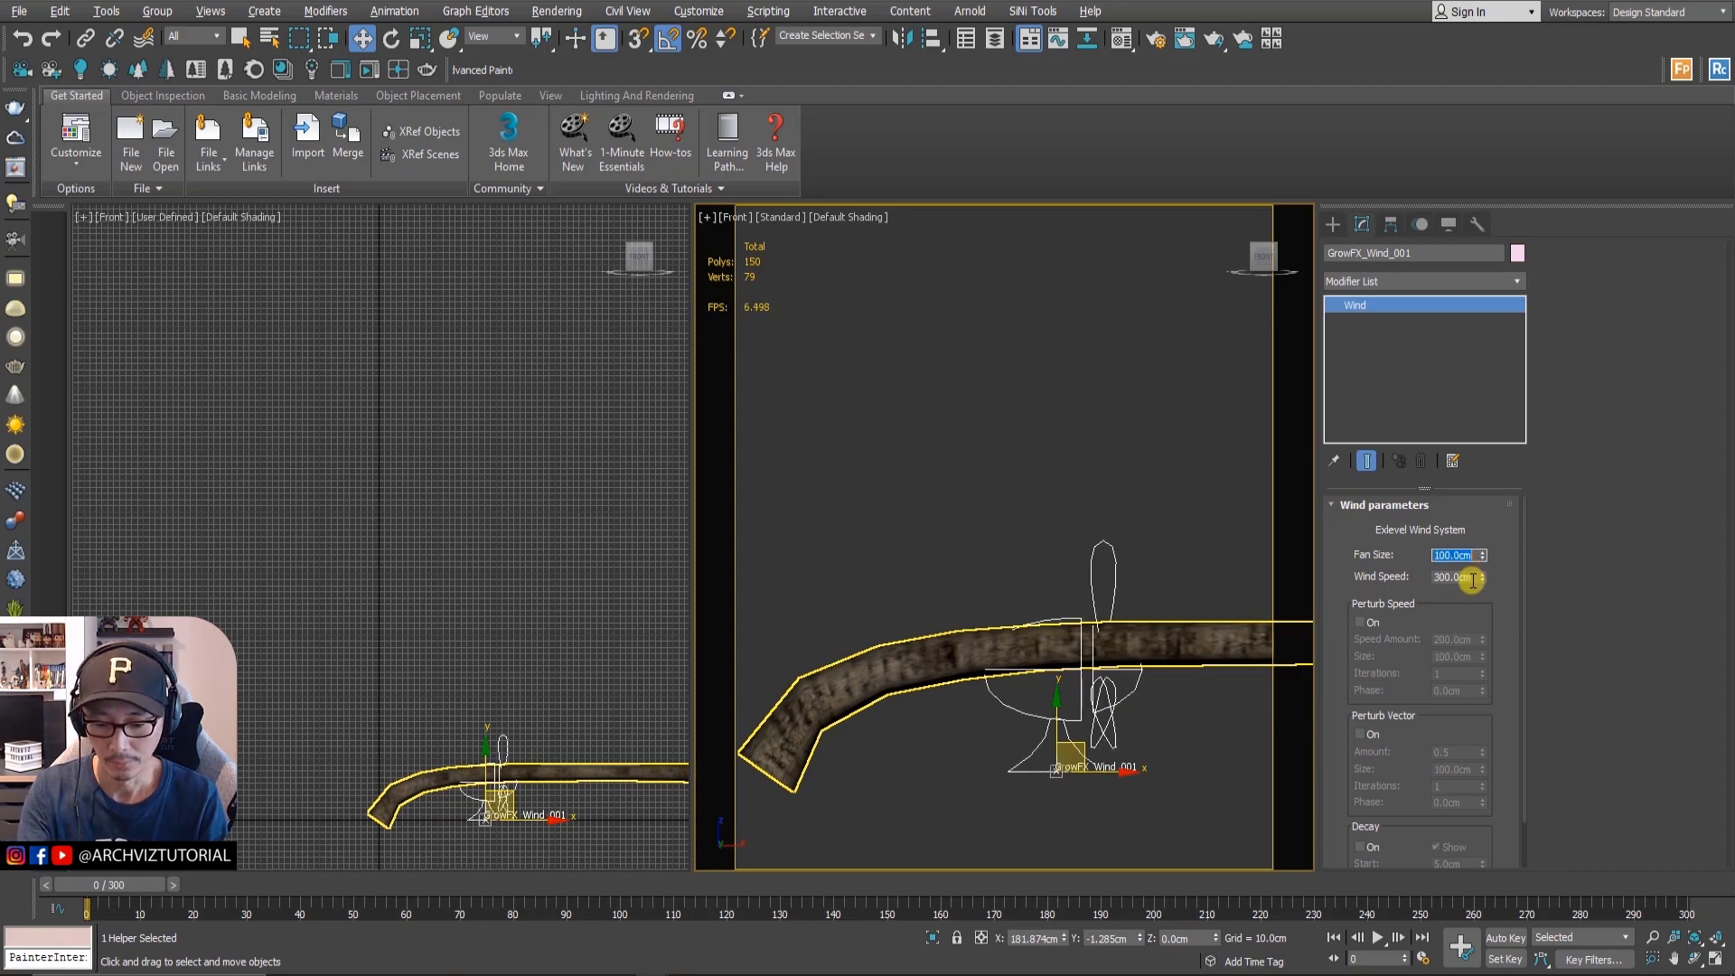
scroll(1081, 508, "down", 5)
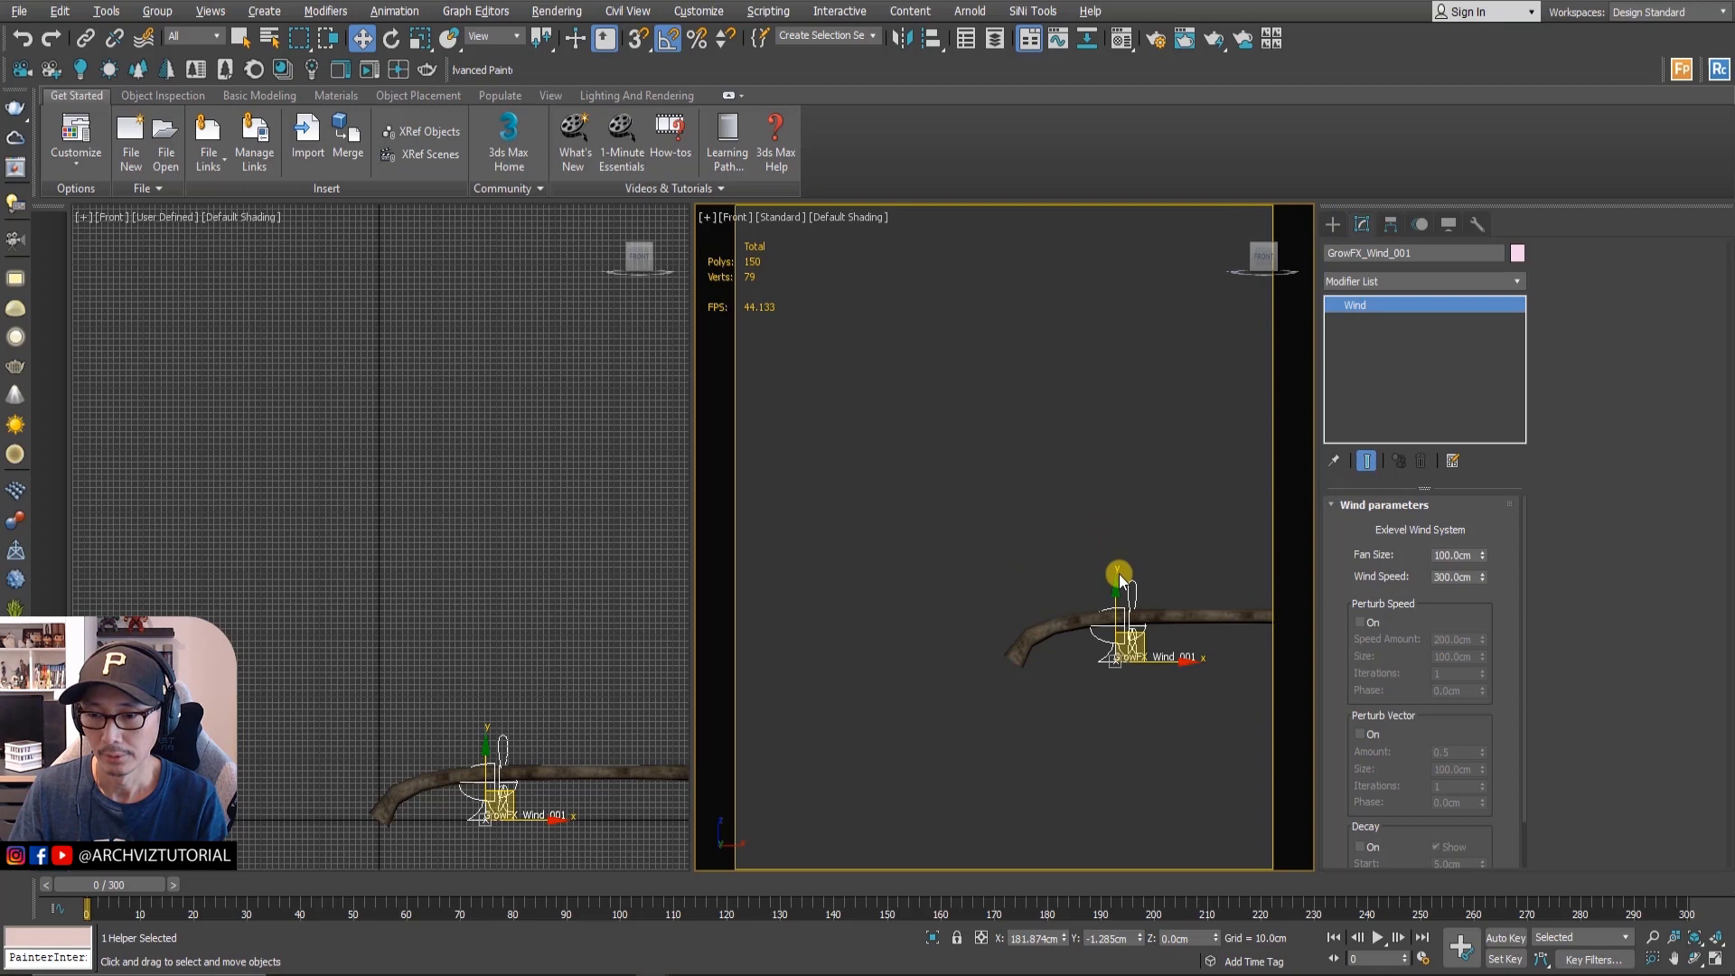
- Rename the wind helper to 'trunk' and reselect the trunk
left_click(1045, 624)
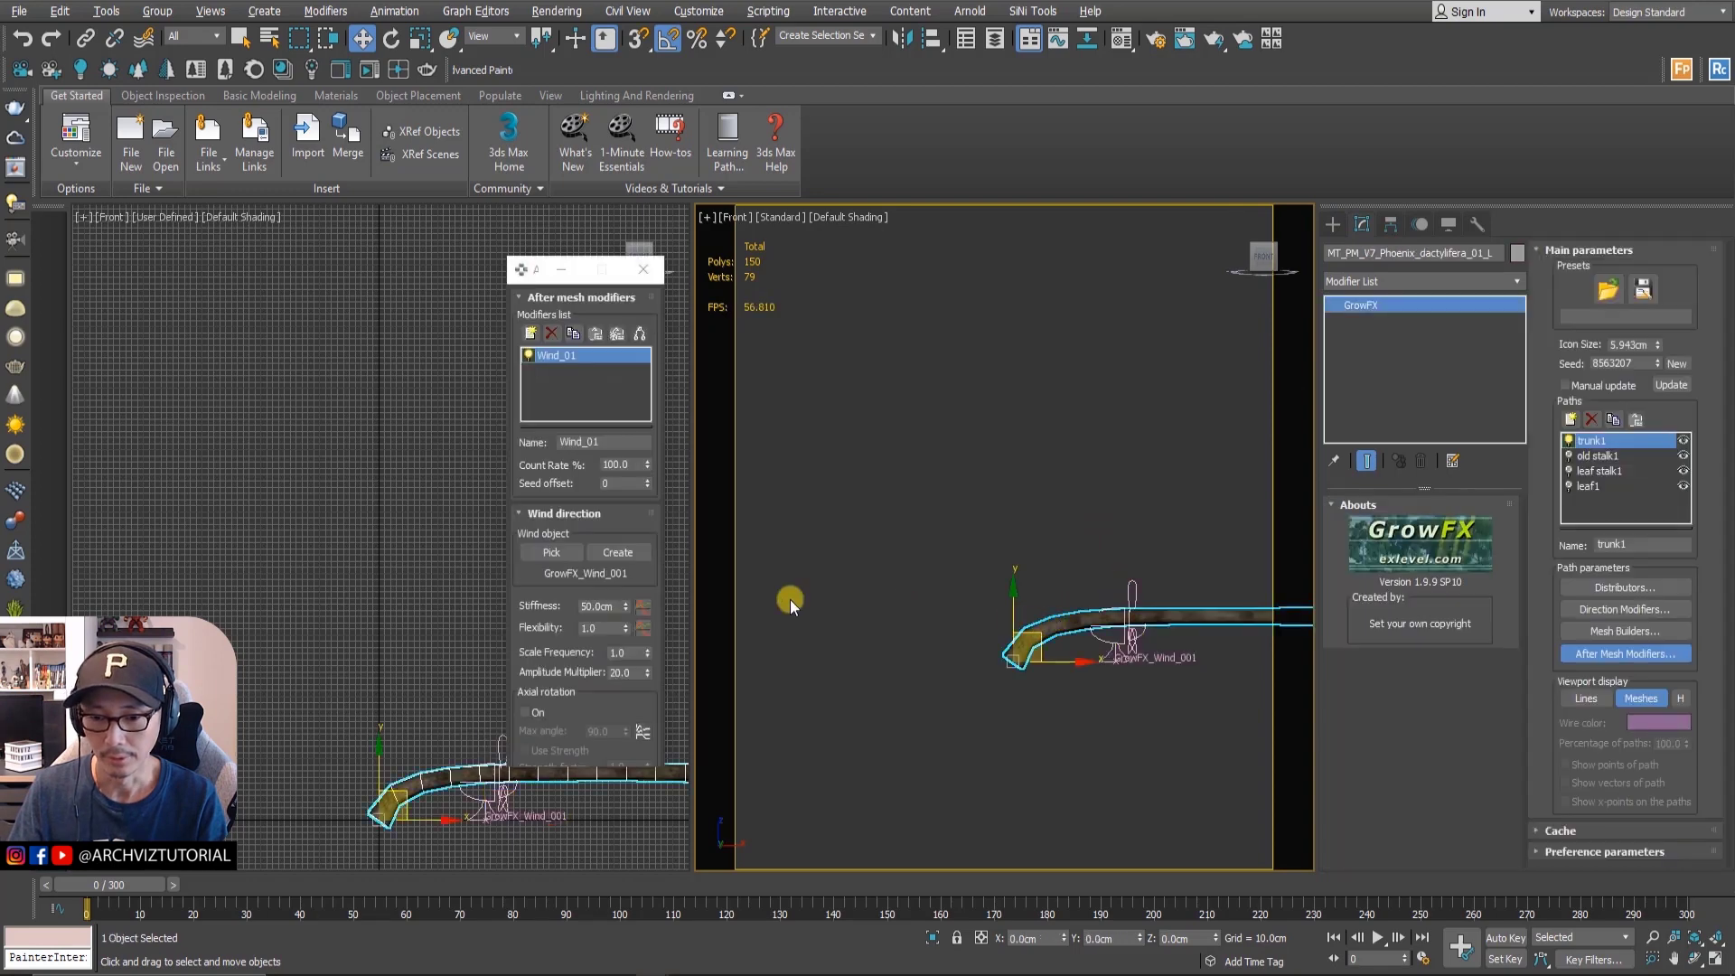
left_click(1125, 638)
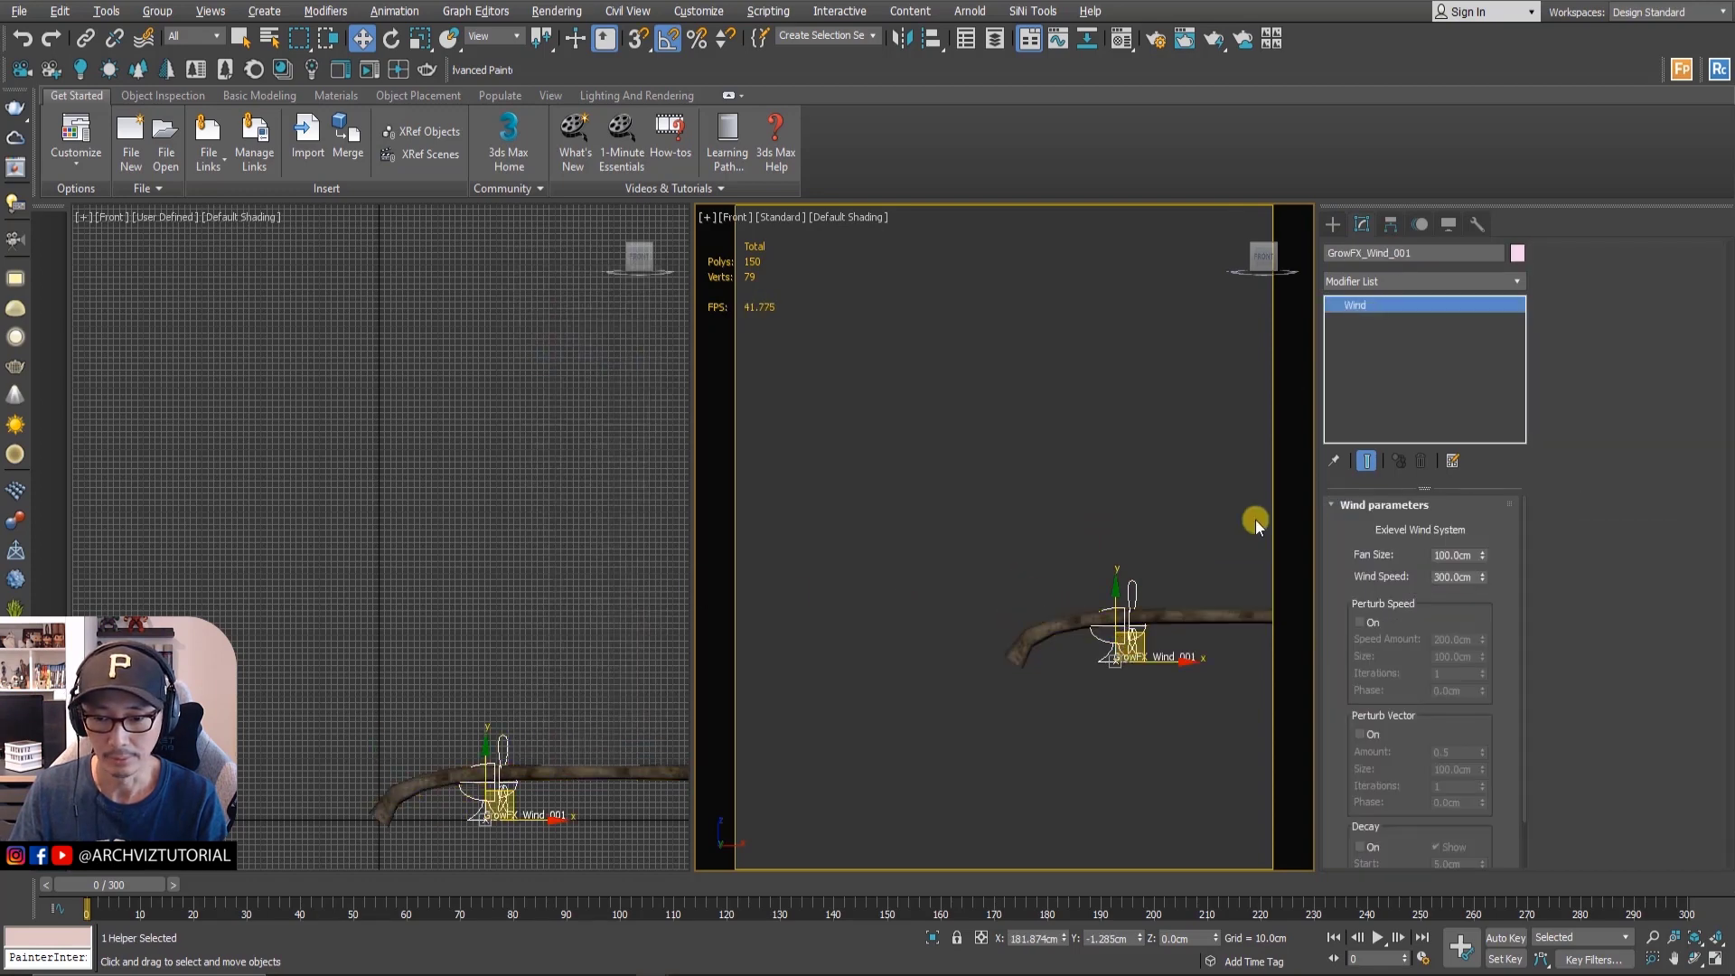
left_click(1418, 260)
type("trunk")
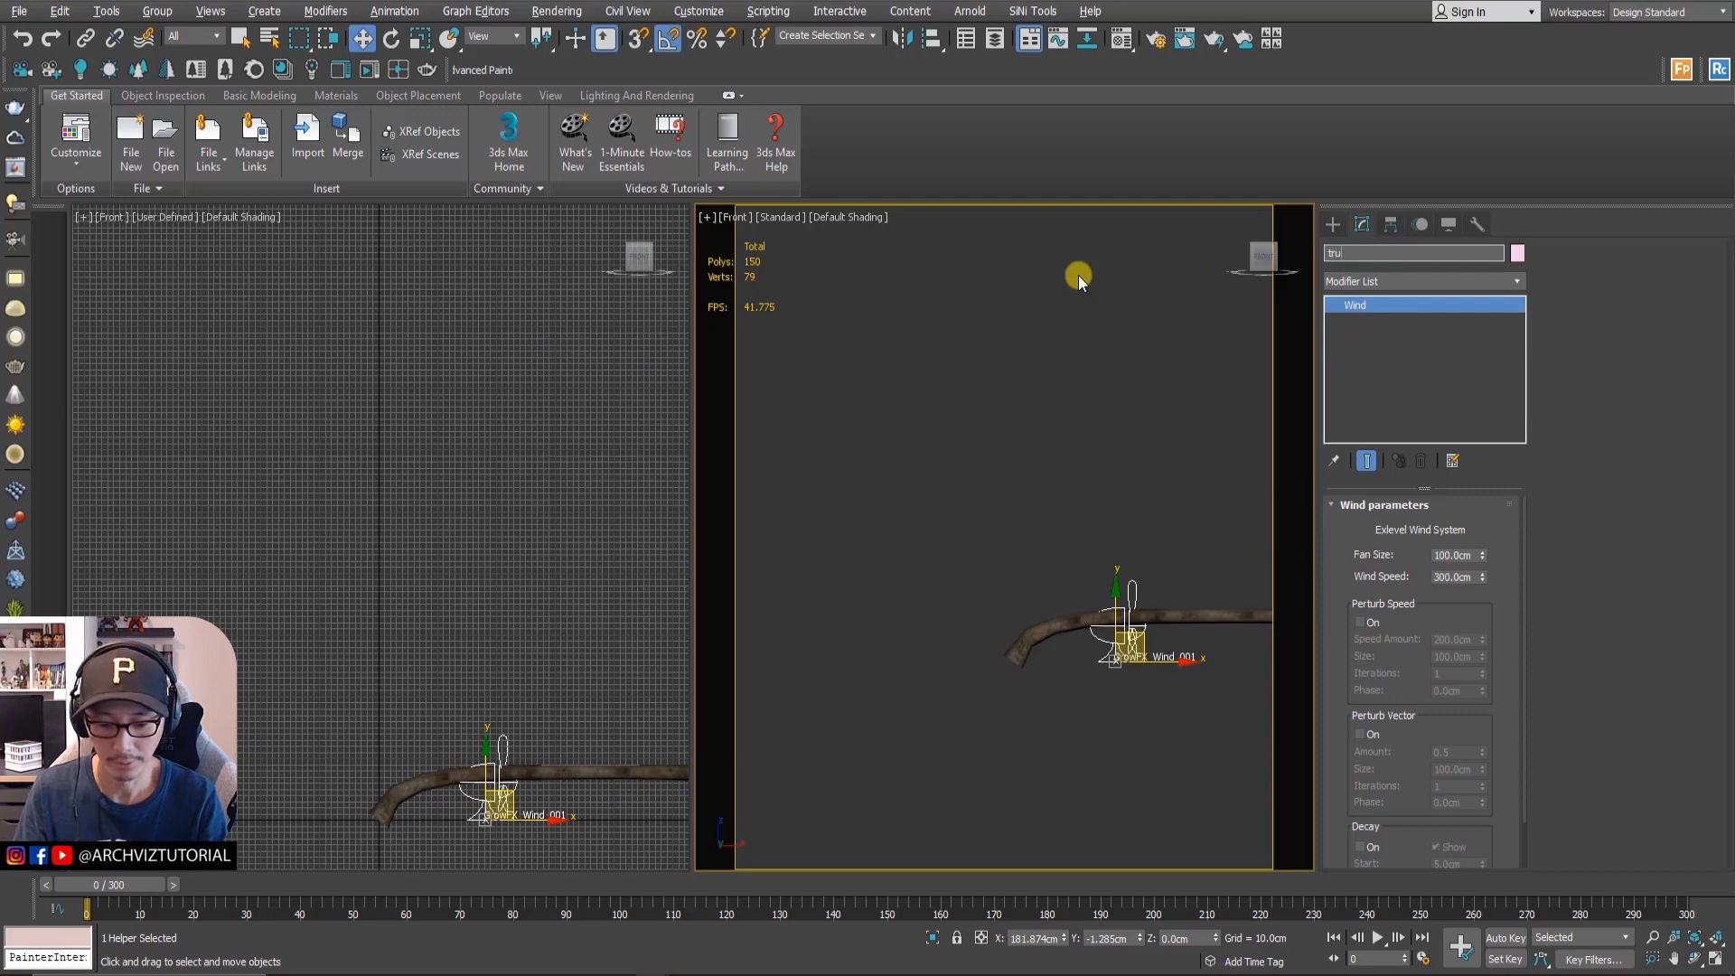
left_click(1044, 624)
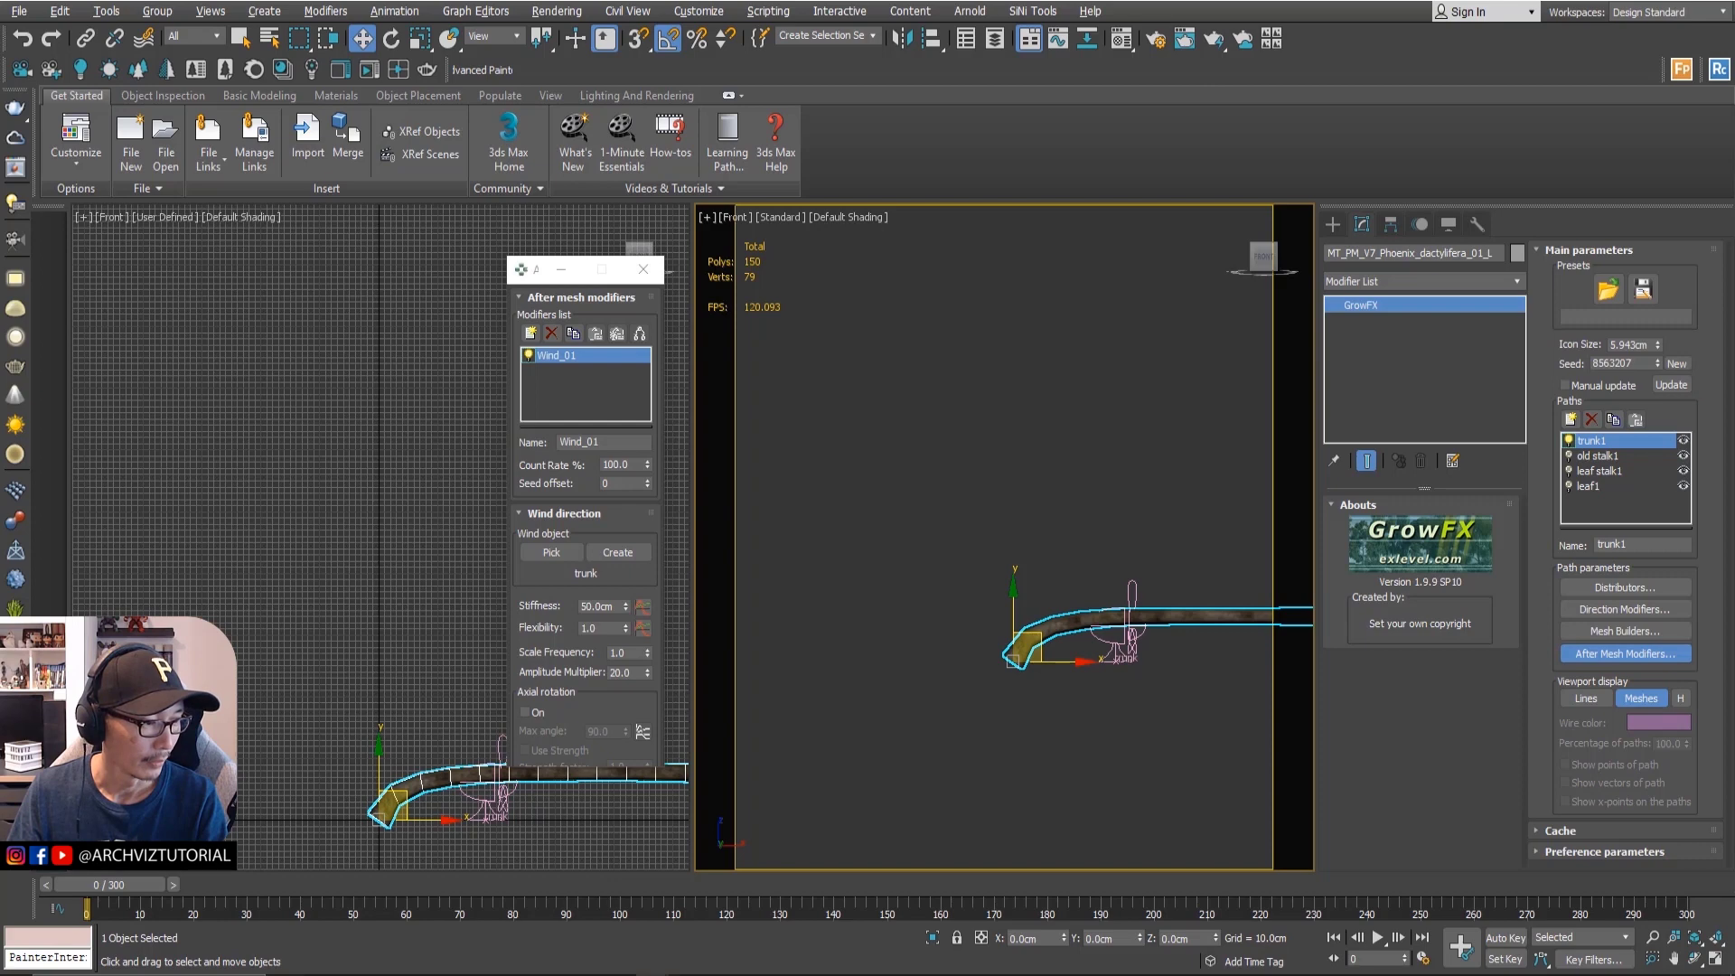
- Set the Wind_01 modifier's Stiffness to 1000 cm
double_click(590, 606)
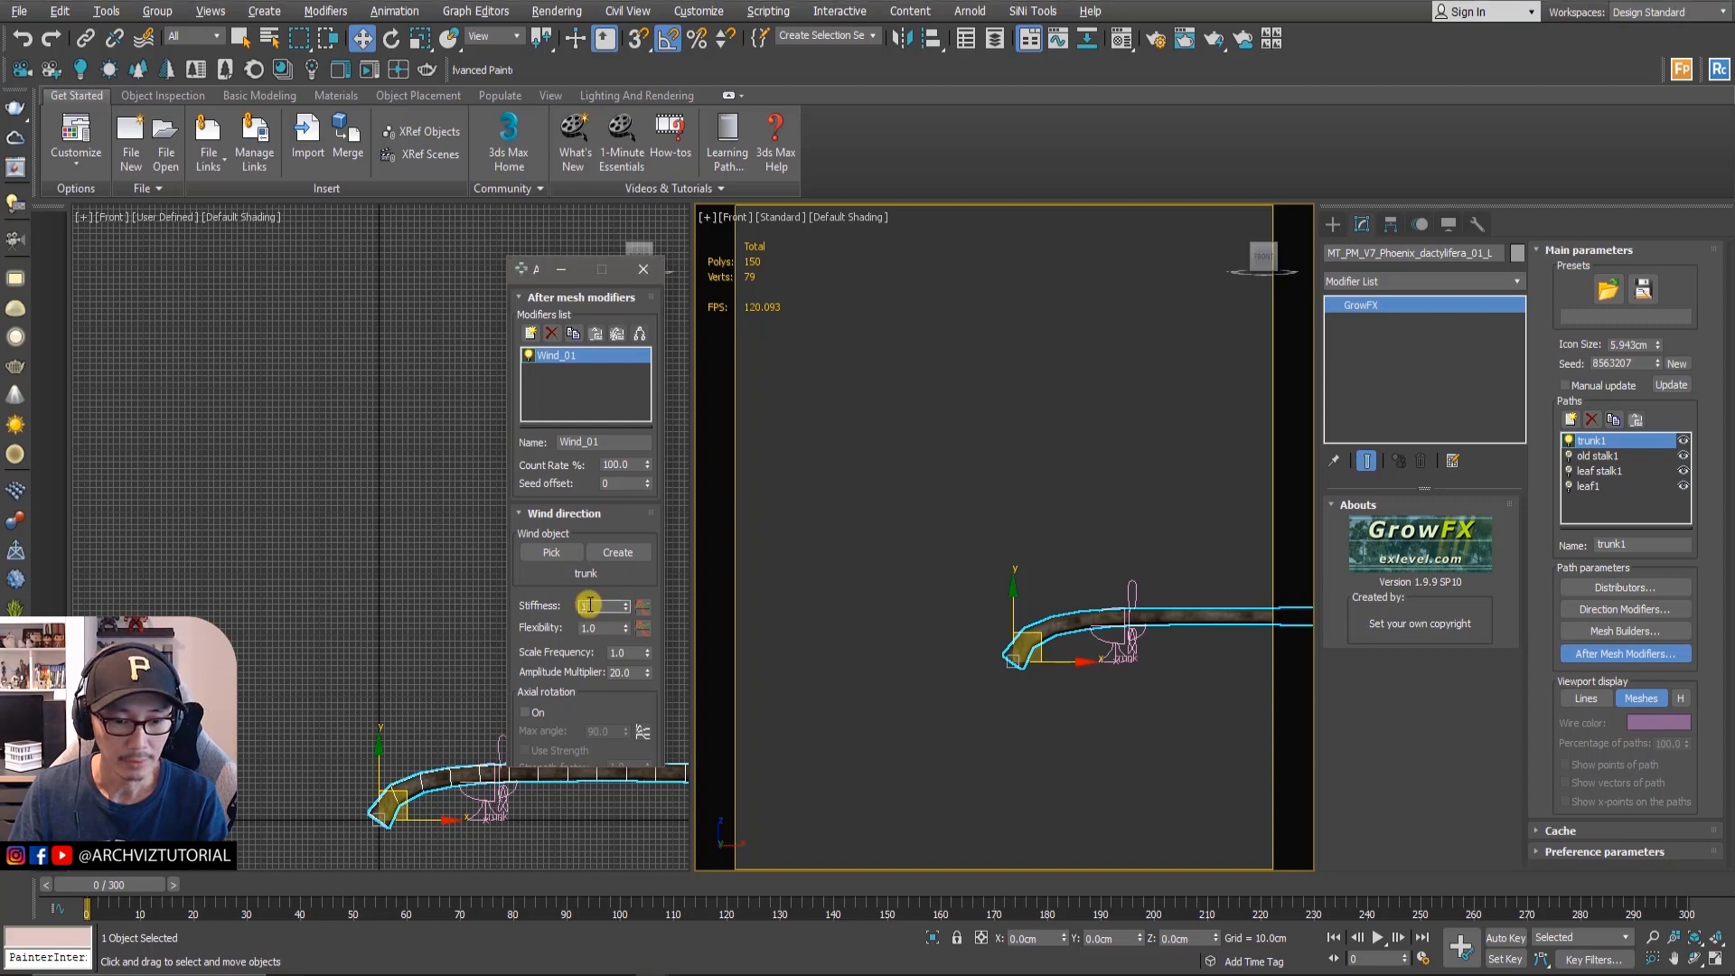
type("1000")
key("Return")
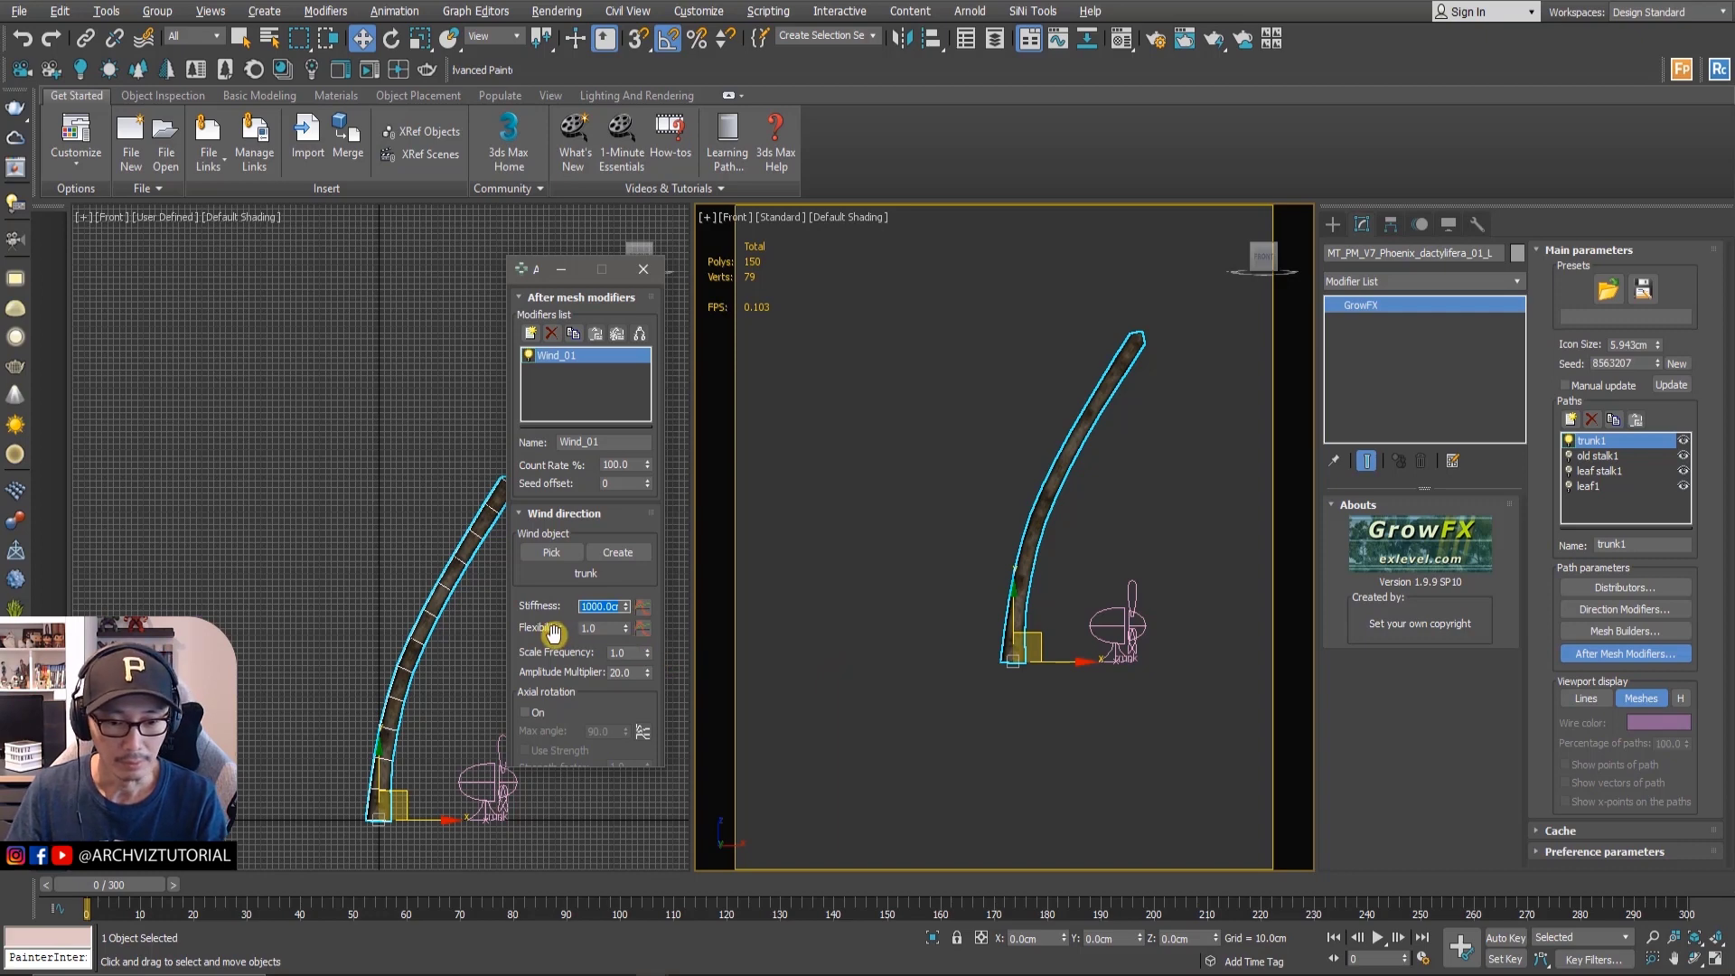
- Lower the wind helper's Wind Speed to 30 cm and check around frame 32
left_click(1153, 581)
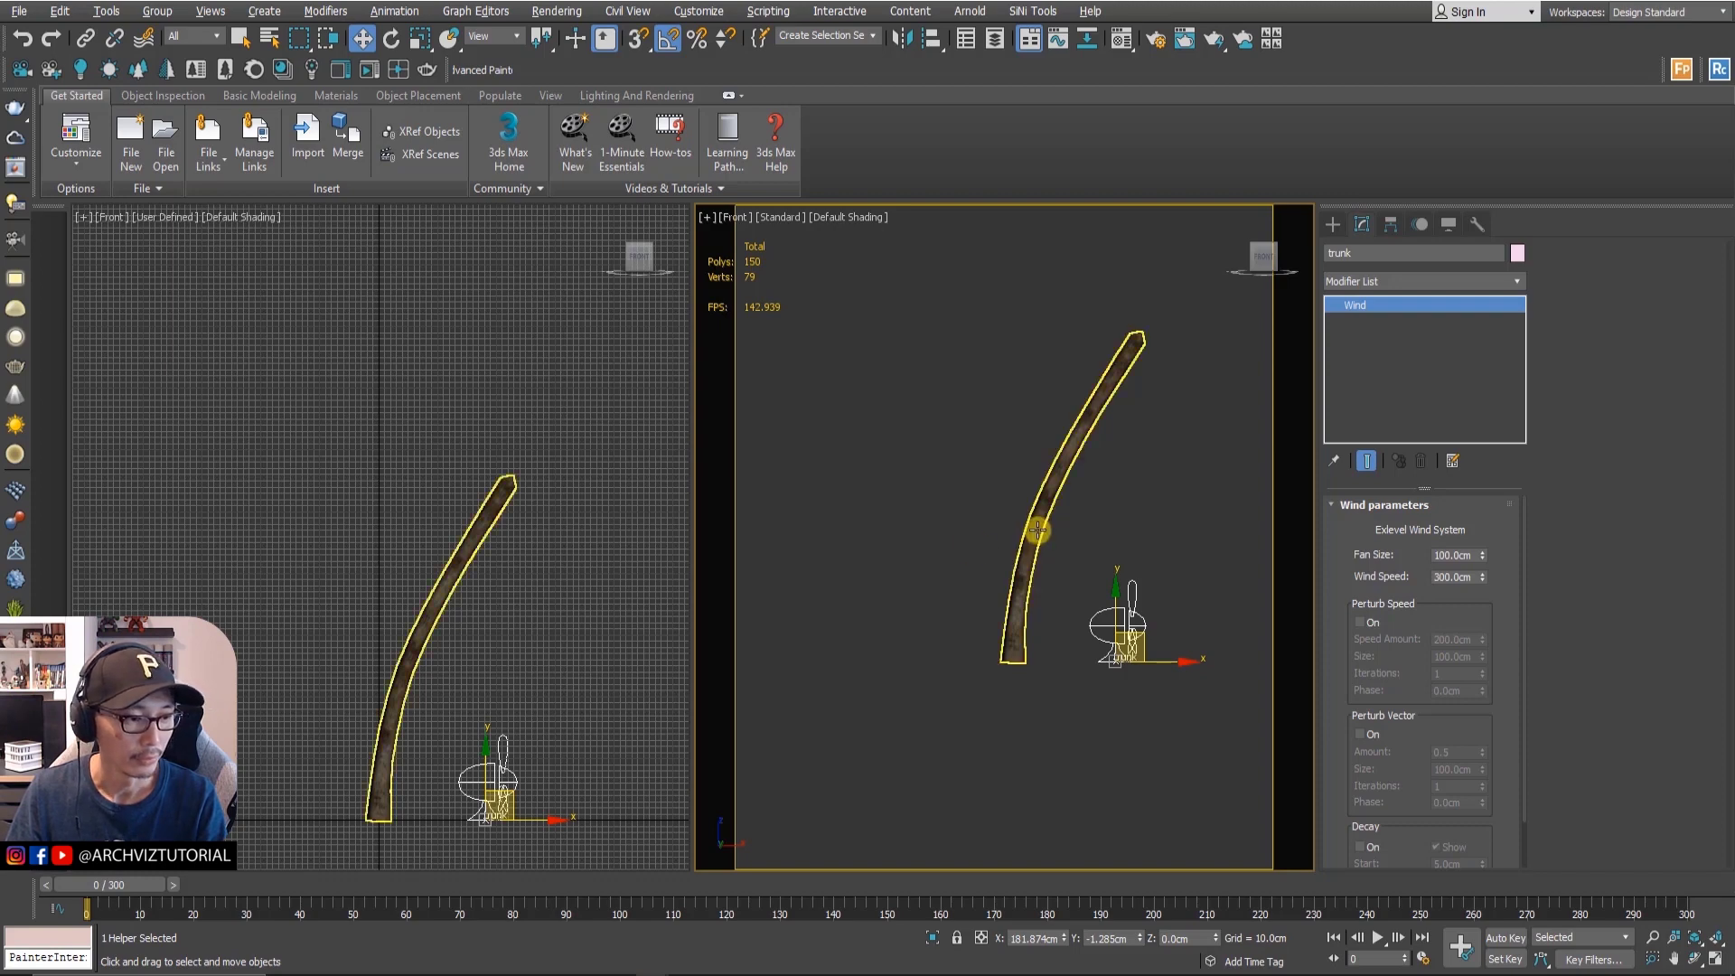
double_click(1441, 578)
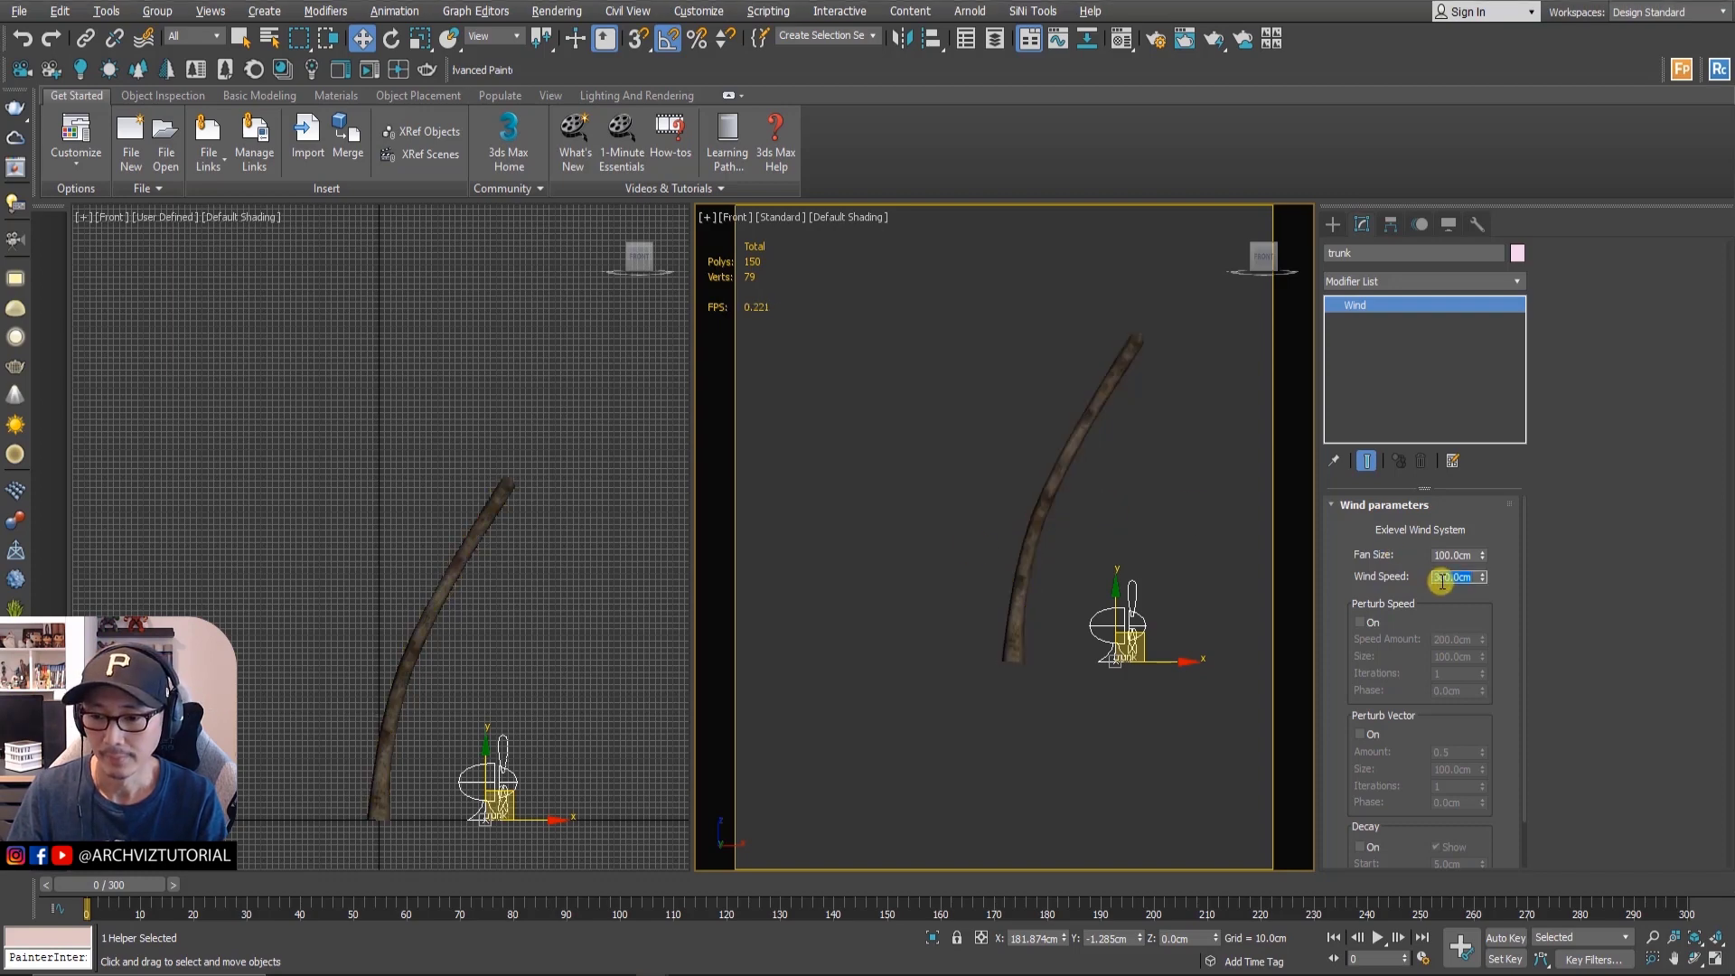
type("3")
key("Return")
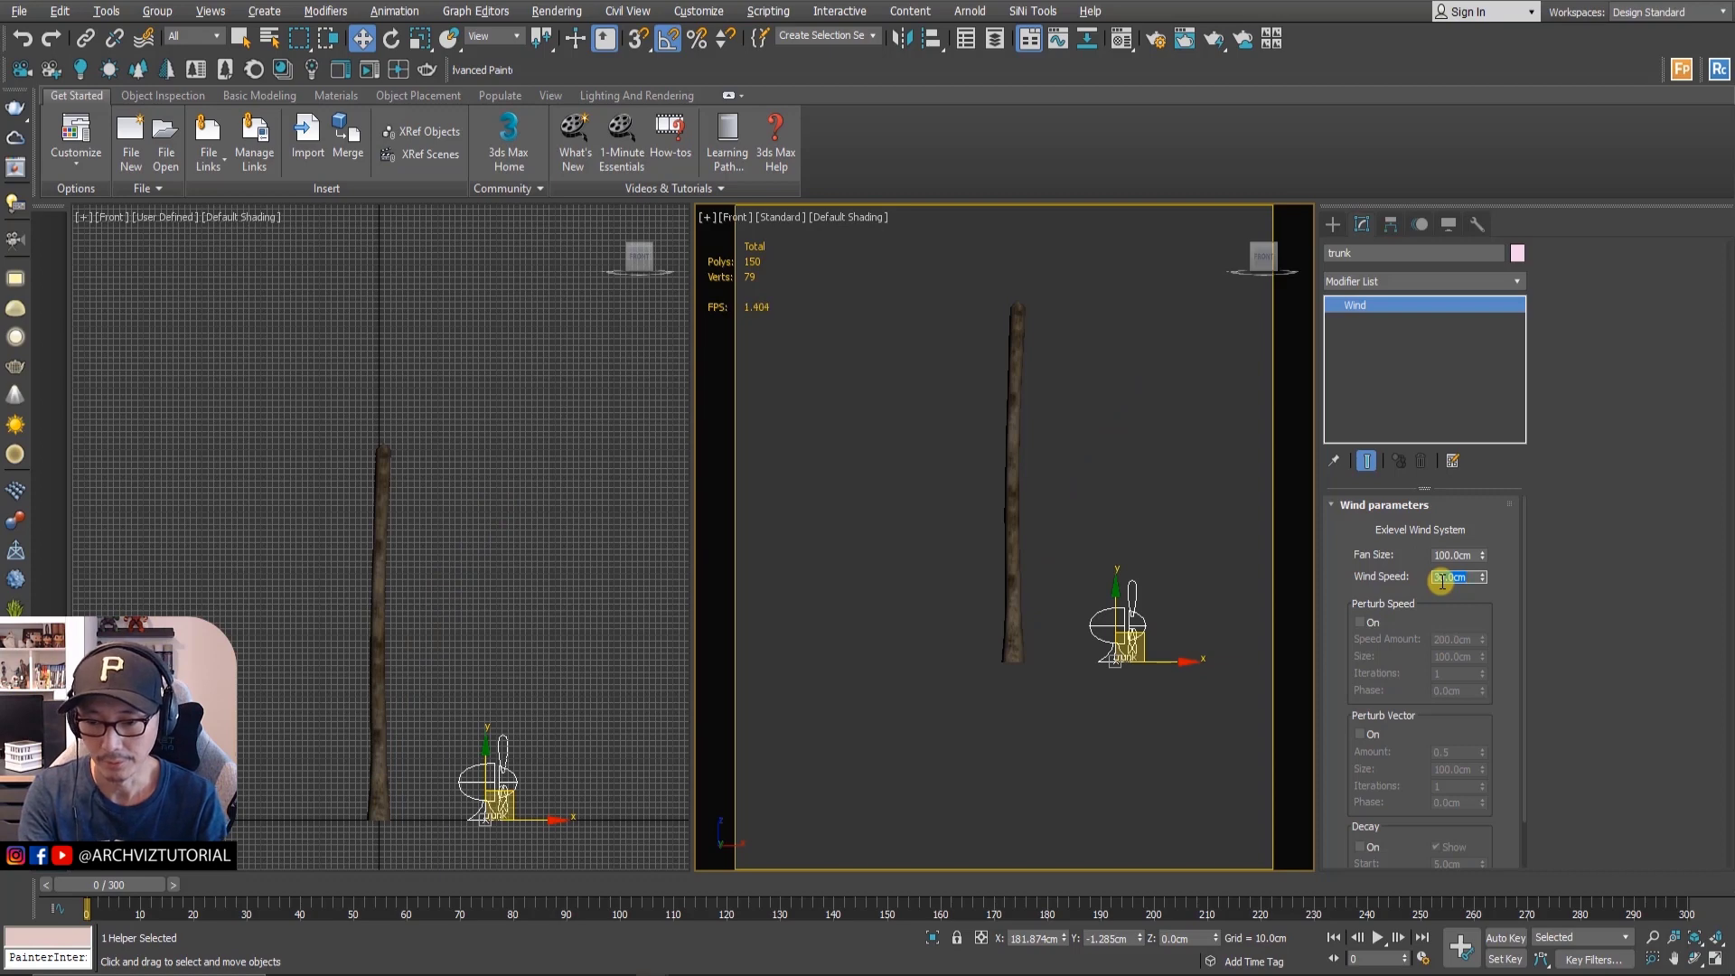
mouse_move(109, 885)
left_mouse_down()
mouse_move(1627, 902)
mouse_move(91, 902)
left_mouse_up()
- Check the trunk in the front view, then play the wind animation to see it sway gently
scroll(980, 507, "up", 3)
key("w")
left_click(1012, 344)
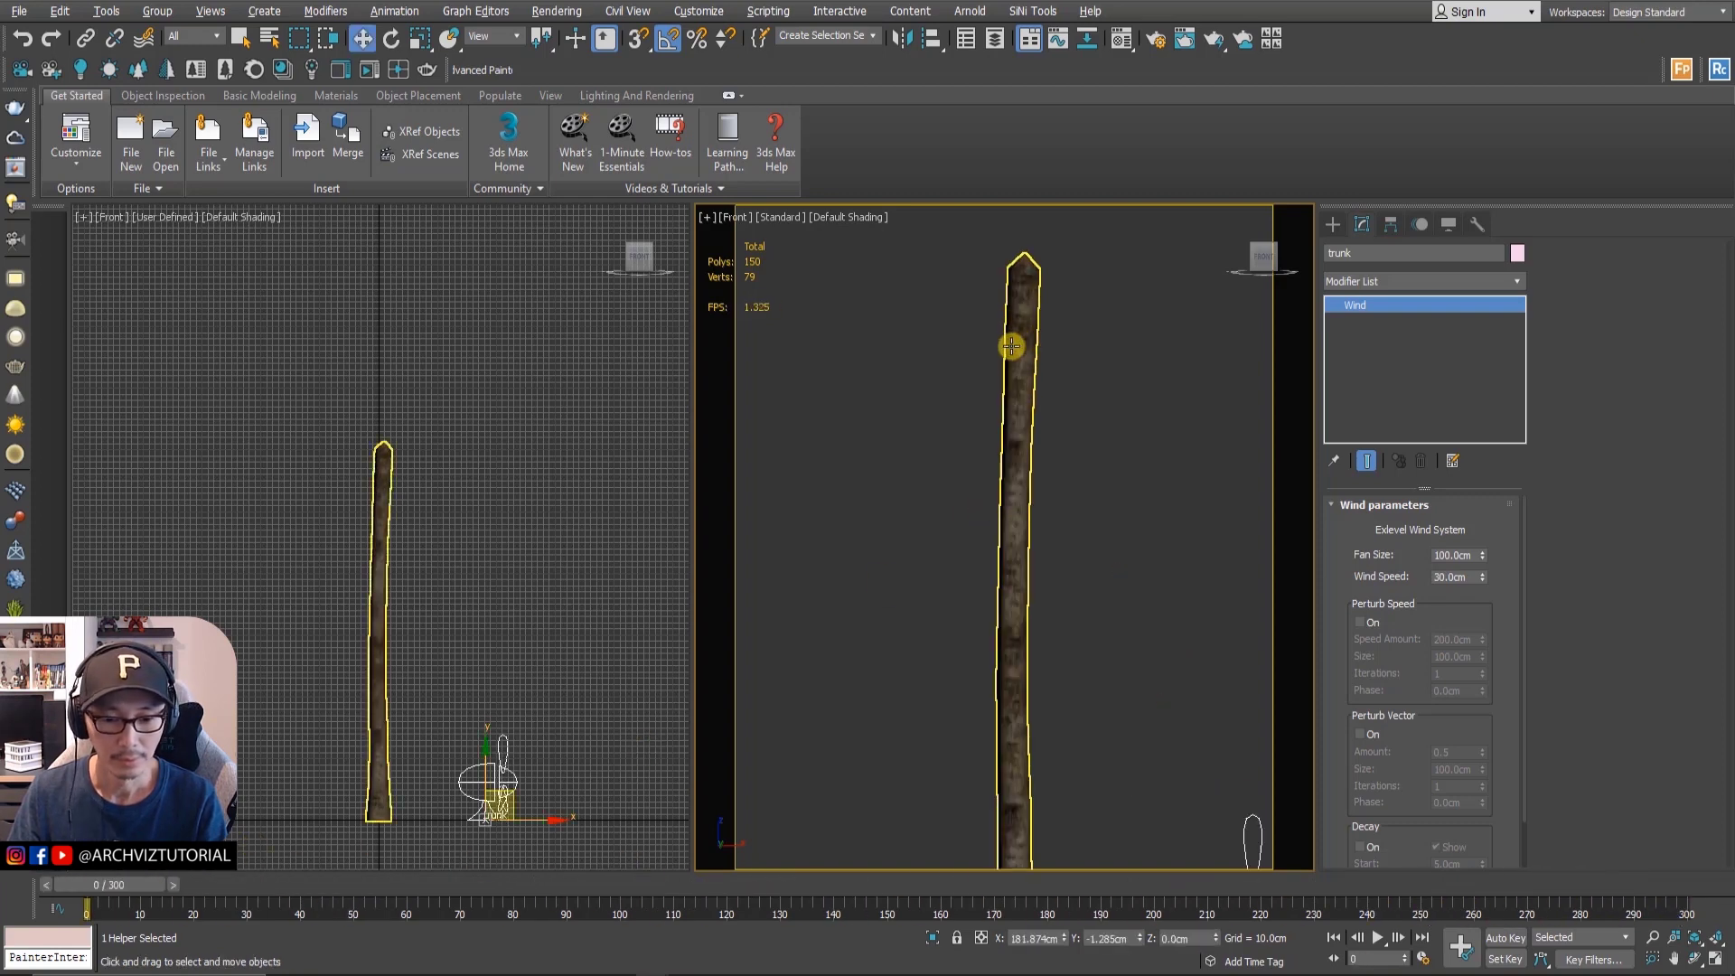
middle_click_drag(1015, 391, 988, 352)
left_click(1046, 616)
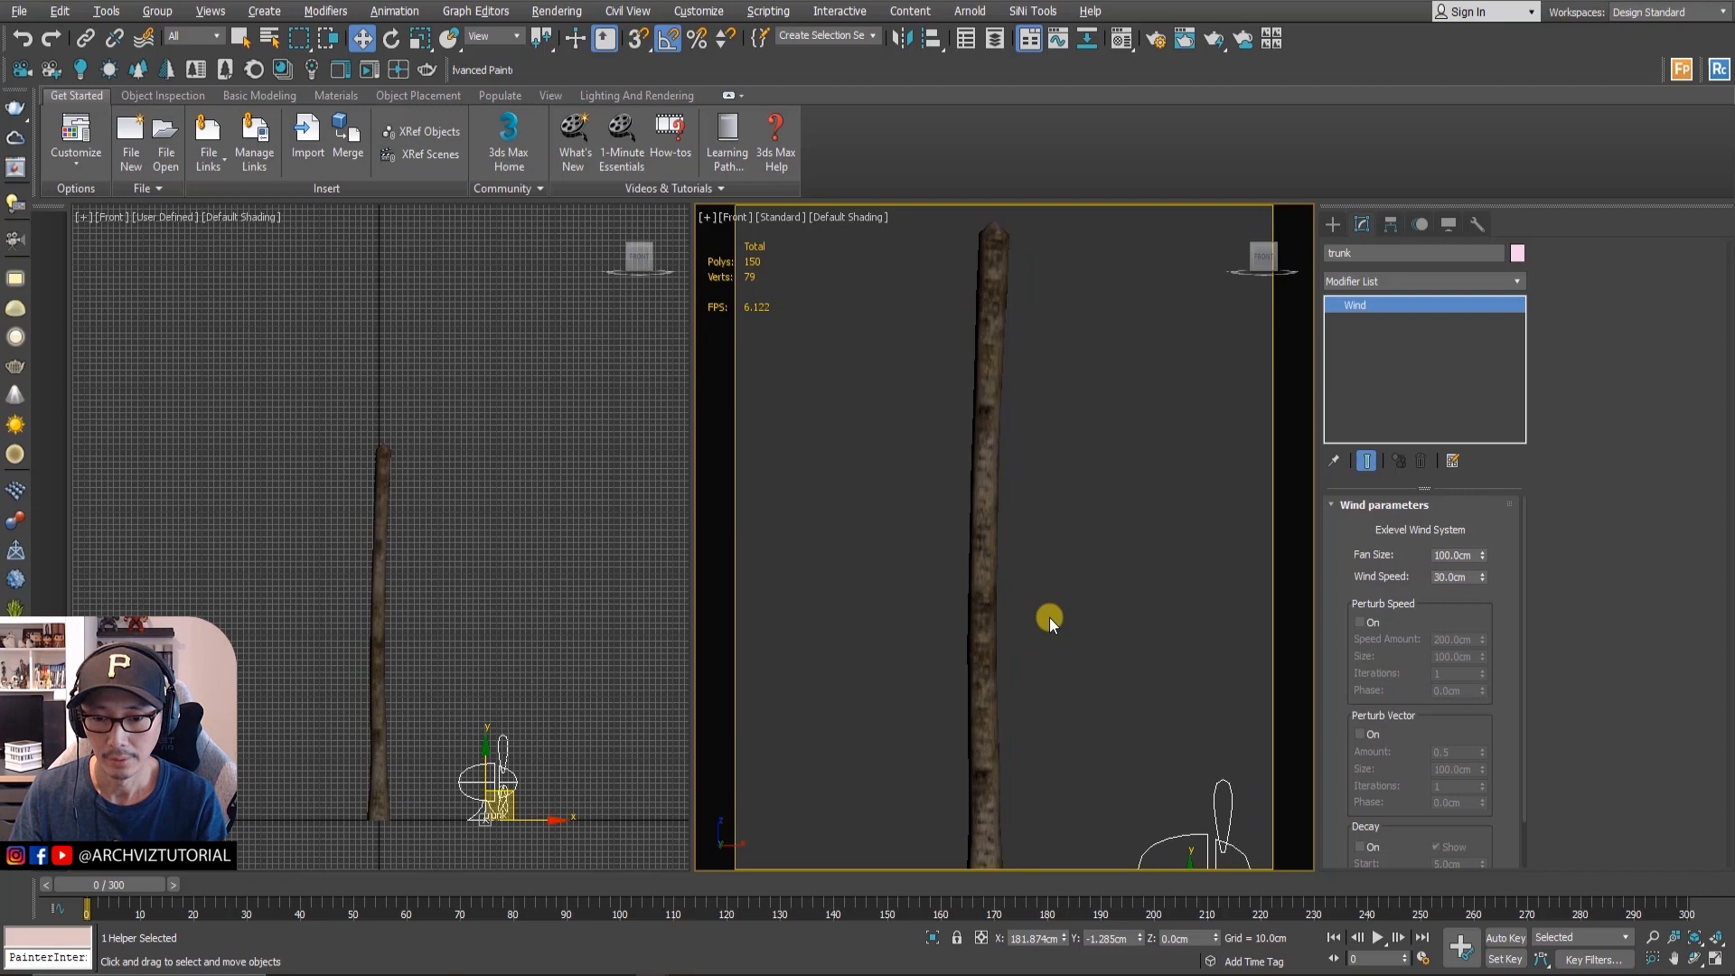
scroll(1049, 624, "down", 2)
left_click(1378, 938)
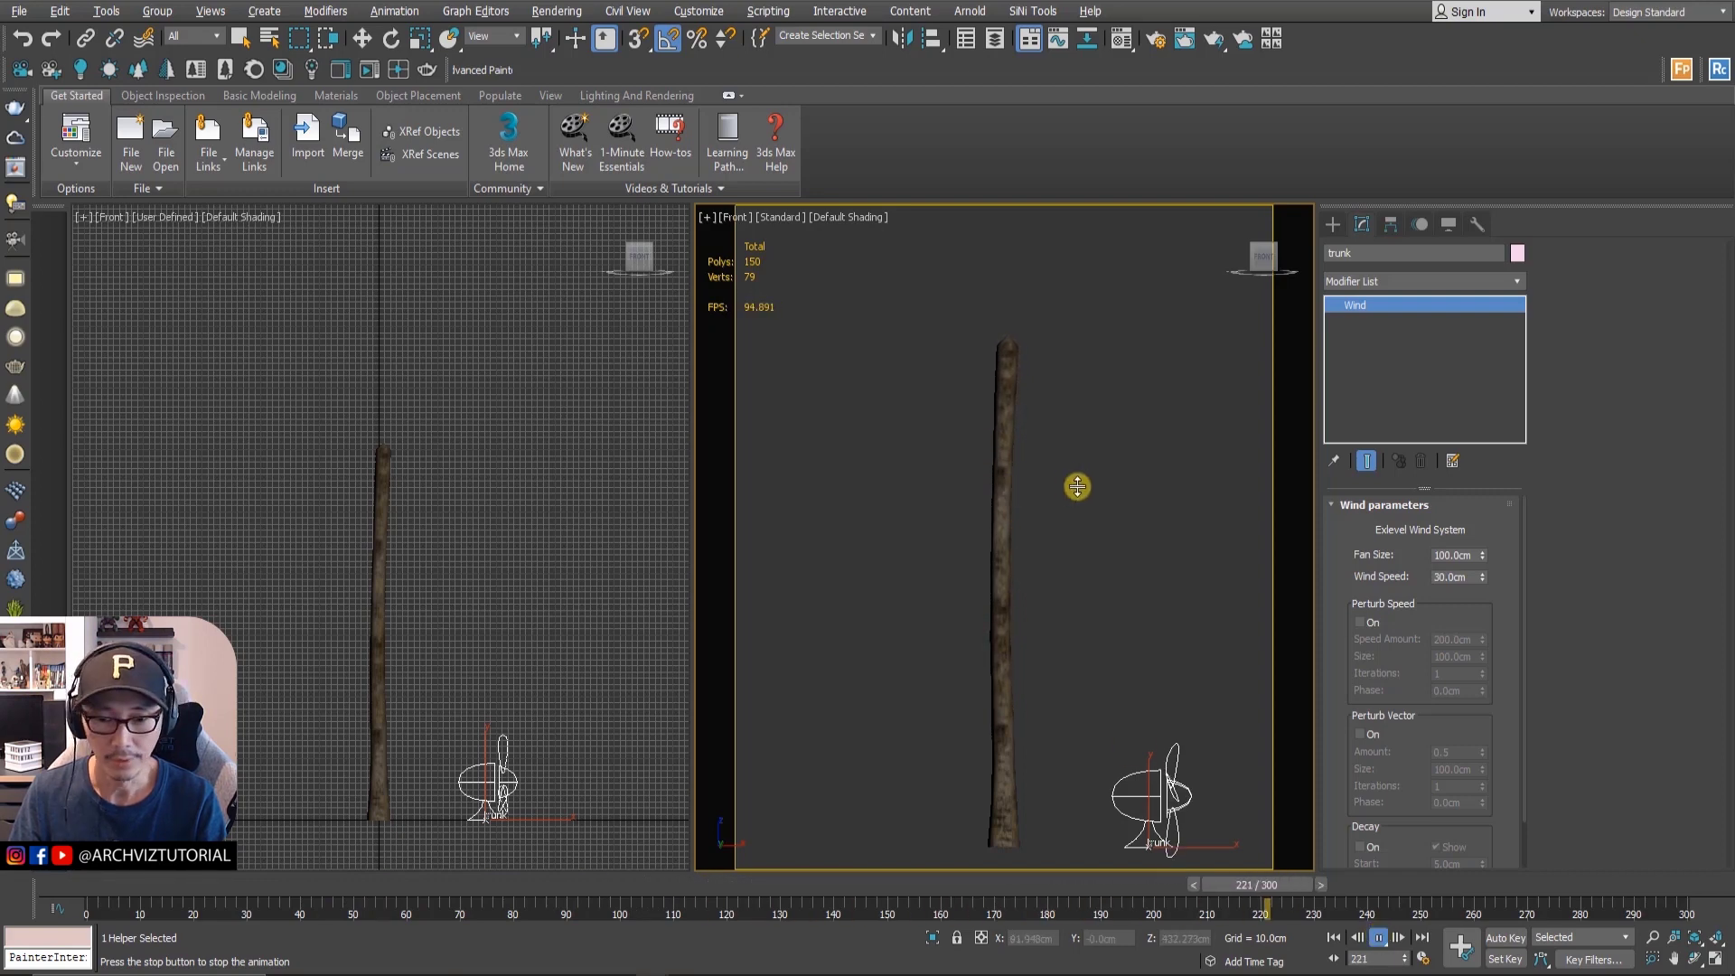
- Stop playback and enable Perturb Speed with a Speed Amount of 50 cm
right_click(1018, 497)
left_click(1022, 508)
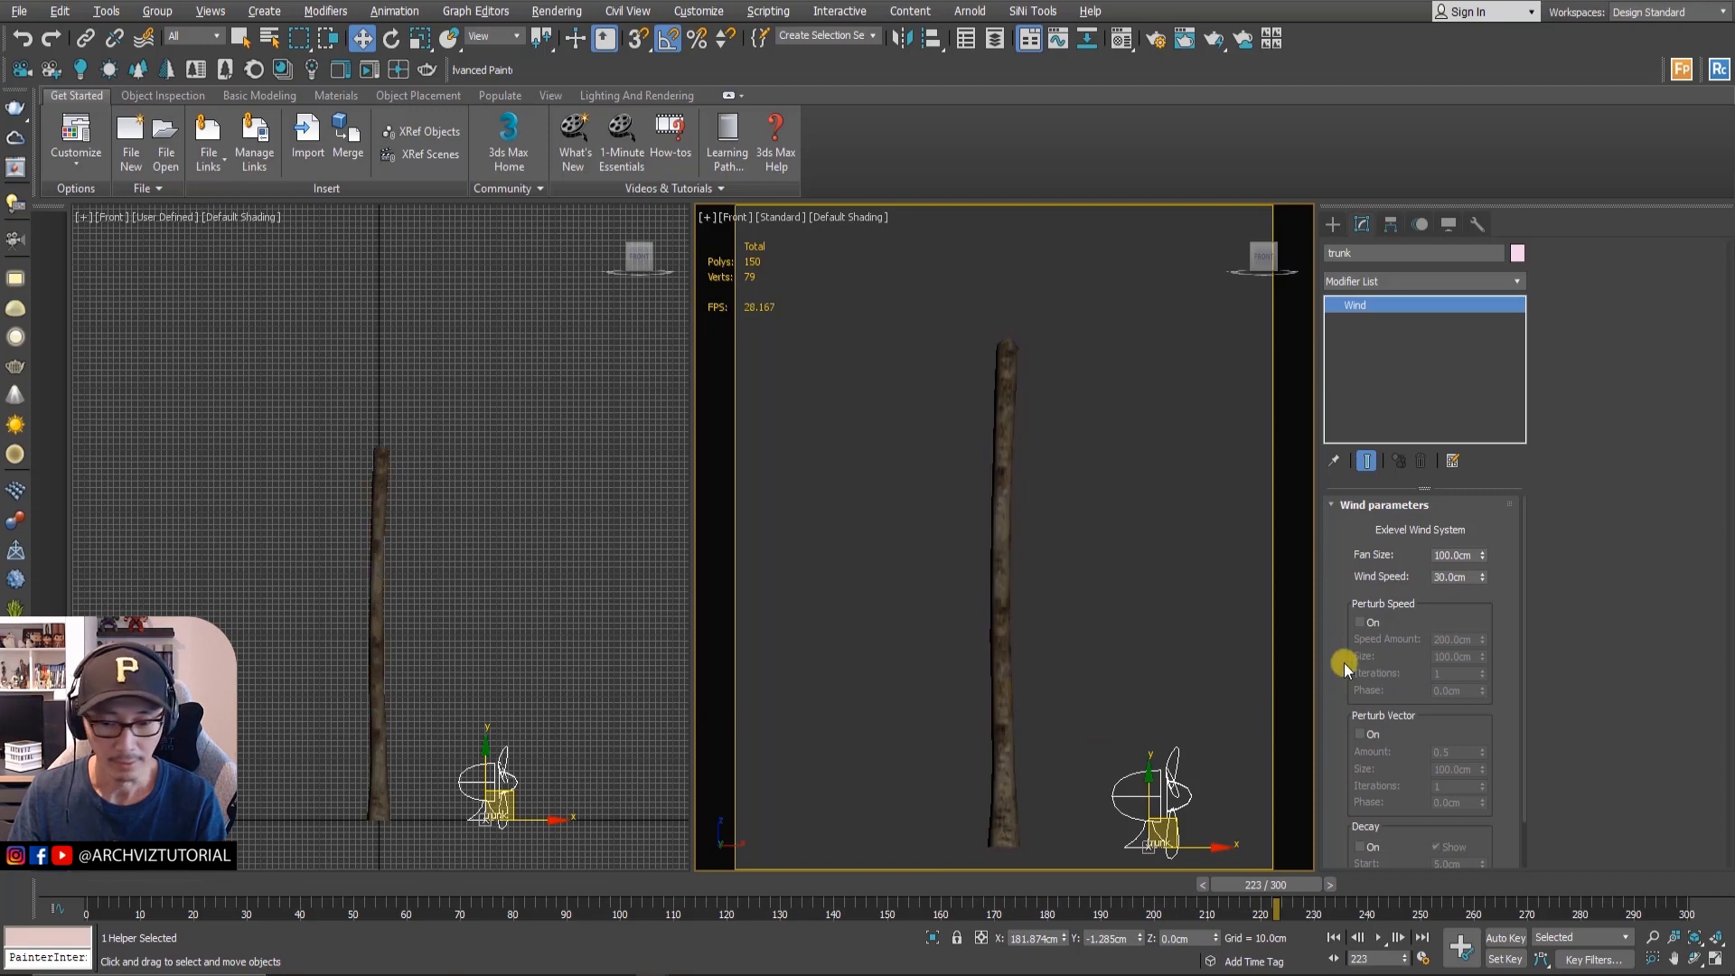
left_click(1360, 623)
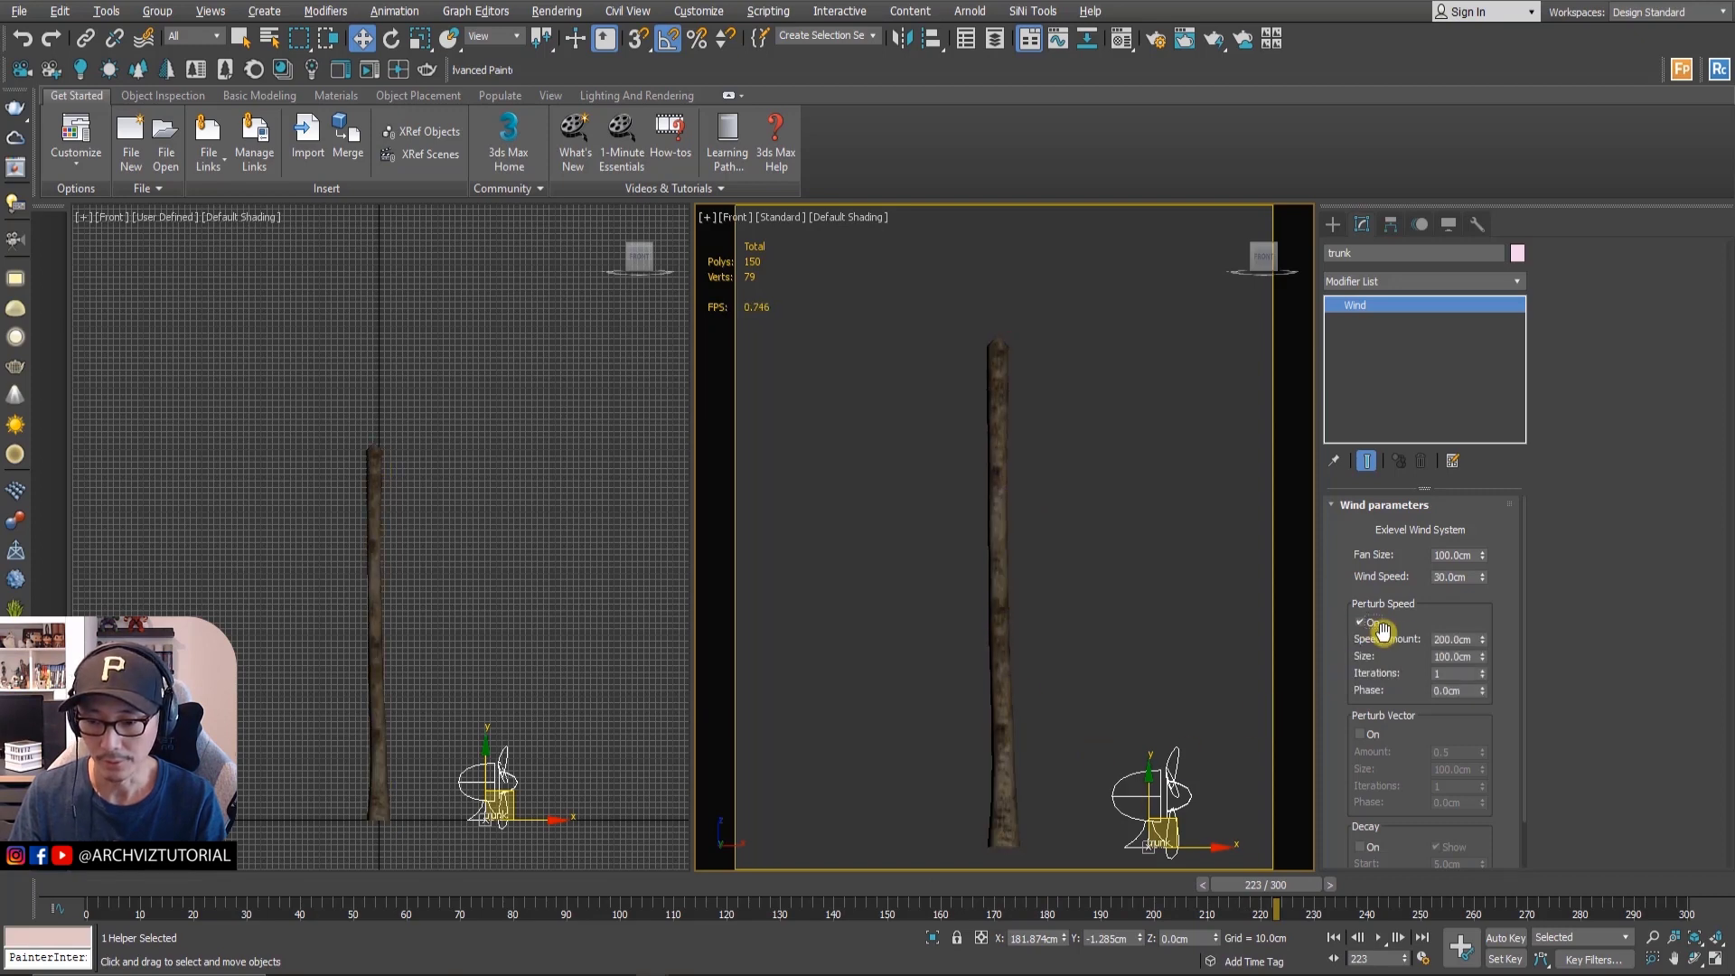
left_click(1443, 641)
type("5")
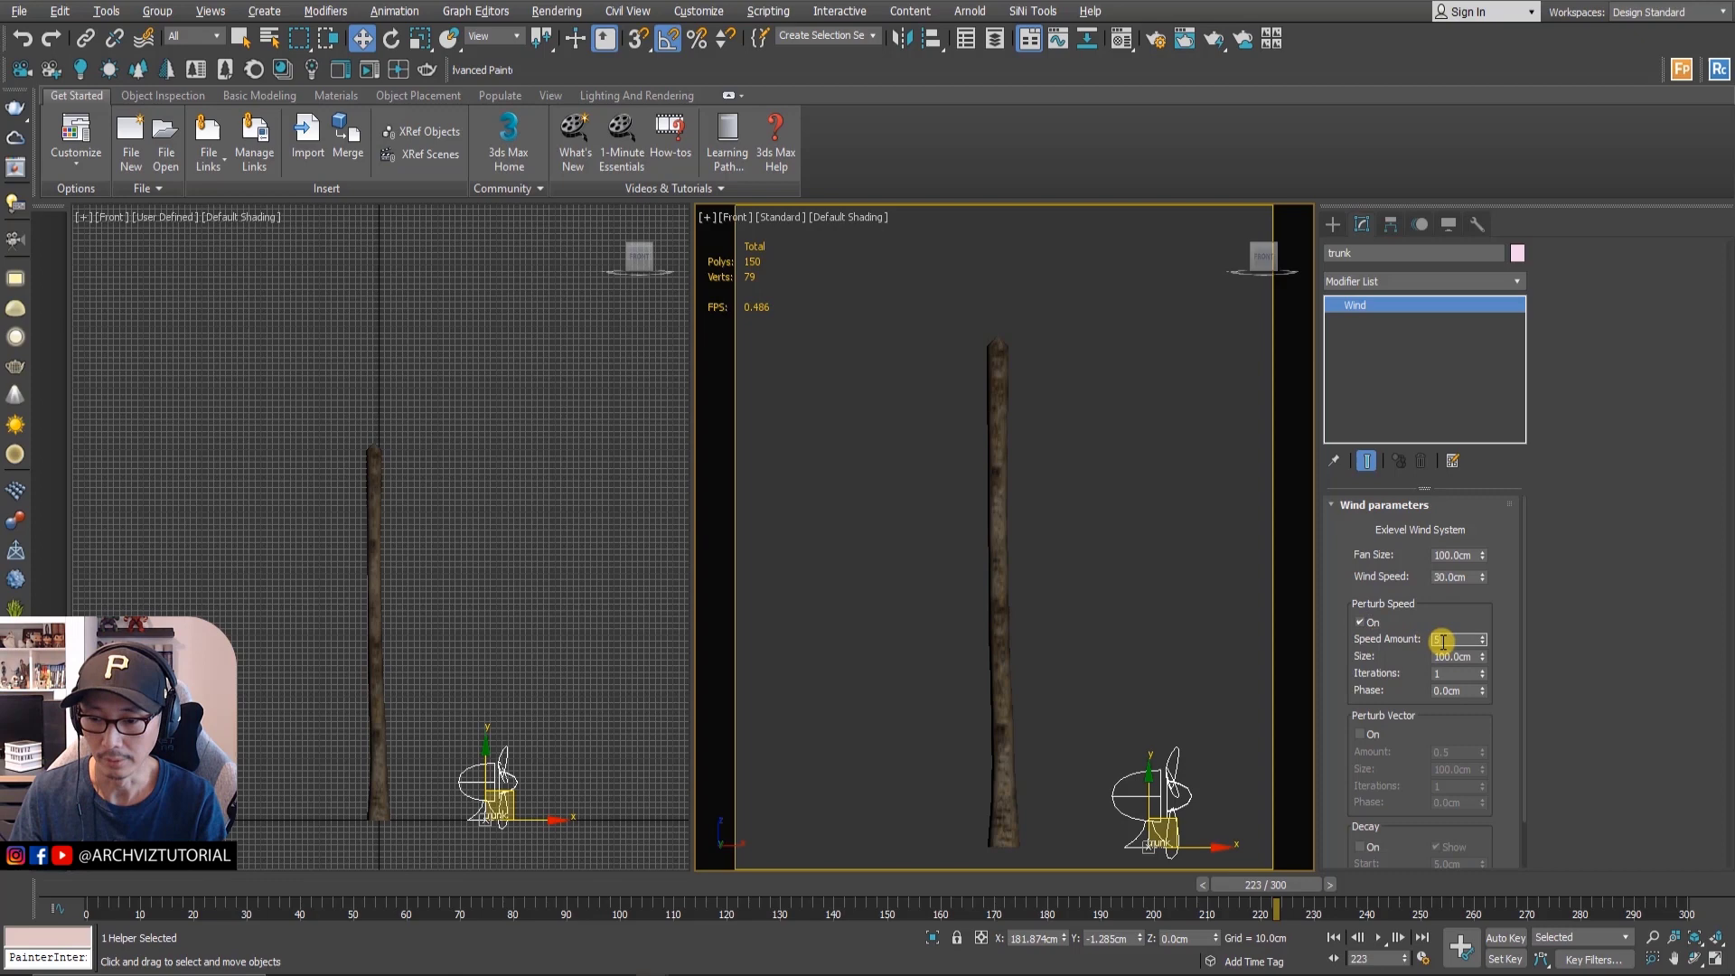
type("0")
key("Return")
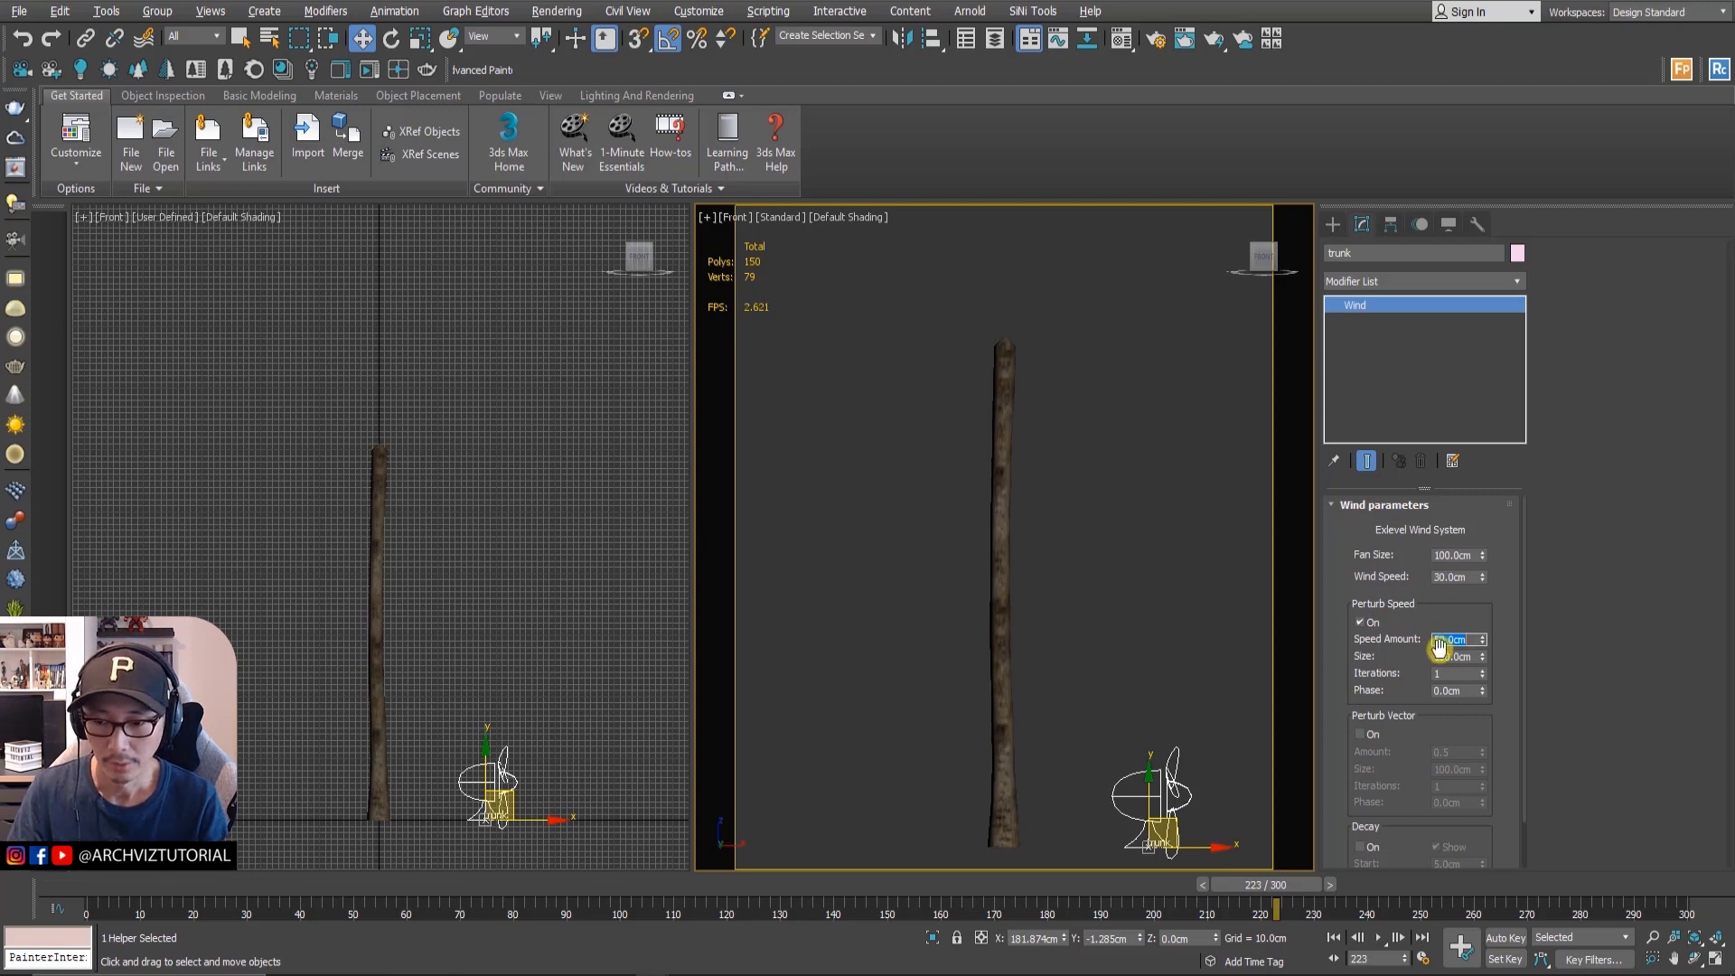
- Set the perturb Phase to 0.3 cm and scrub frames to check the trunk's bend
left_click(1473, 691)
double_click(1472, 691)
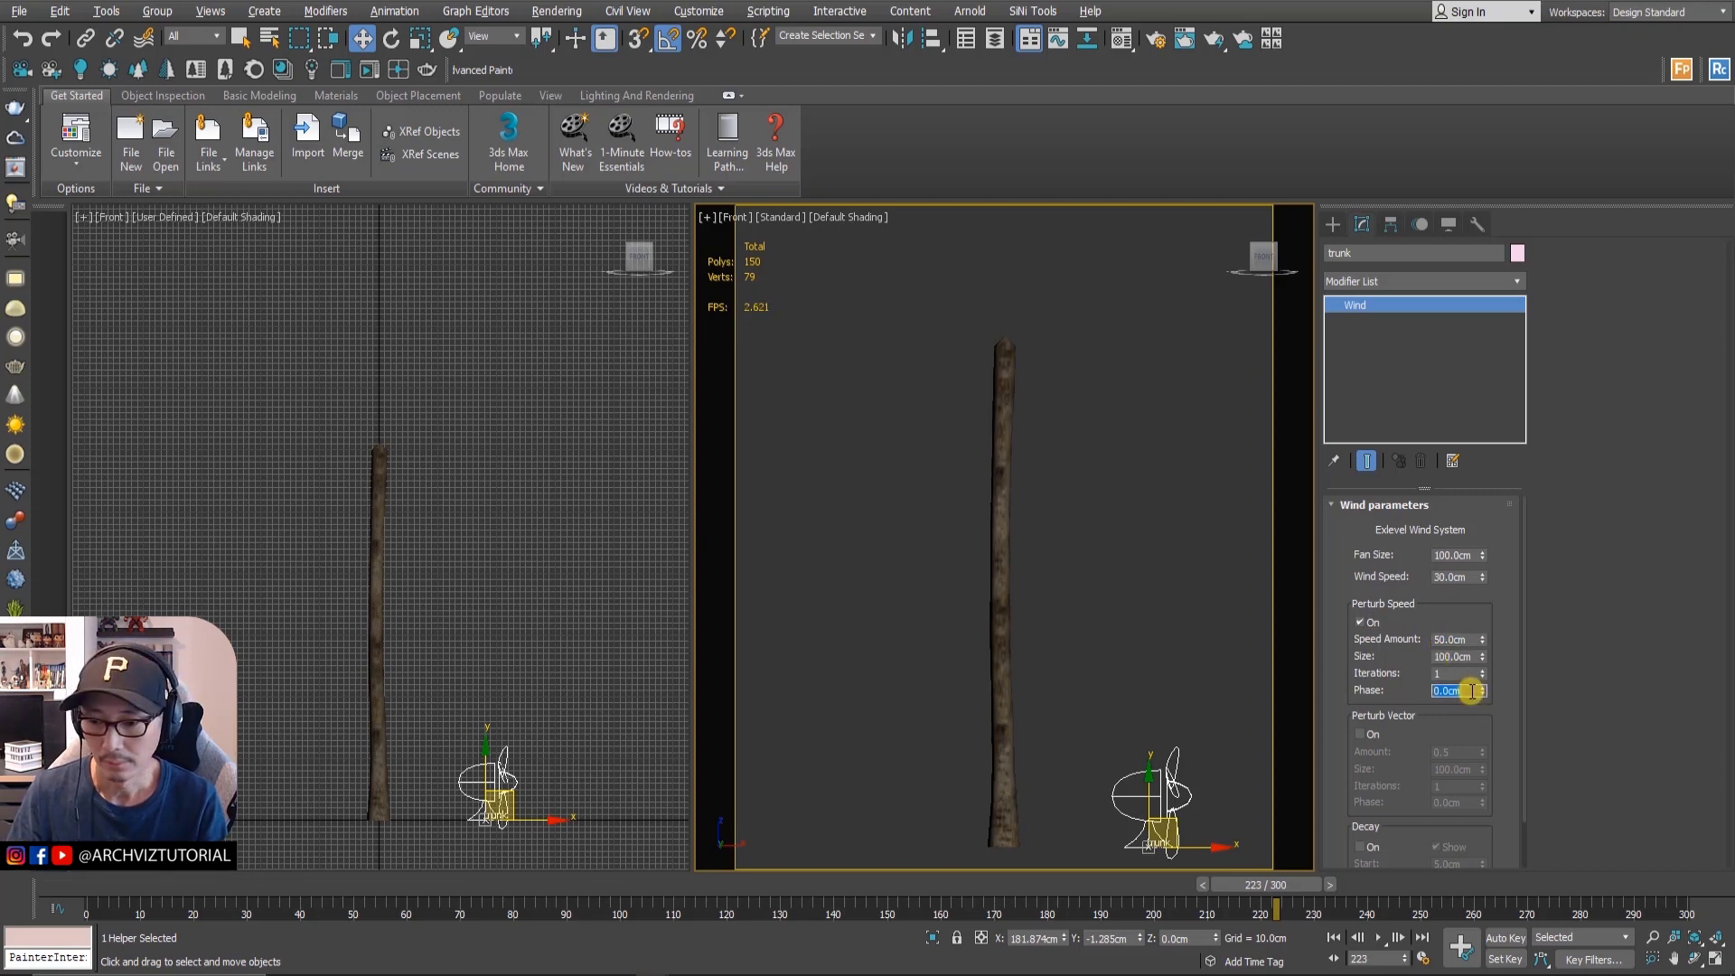
type(".3")
key("Return")
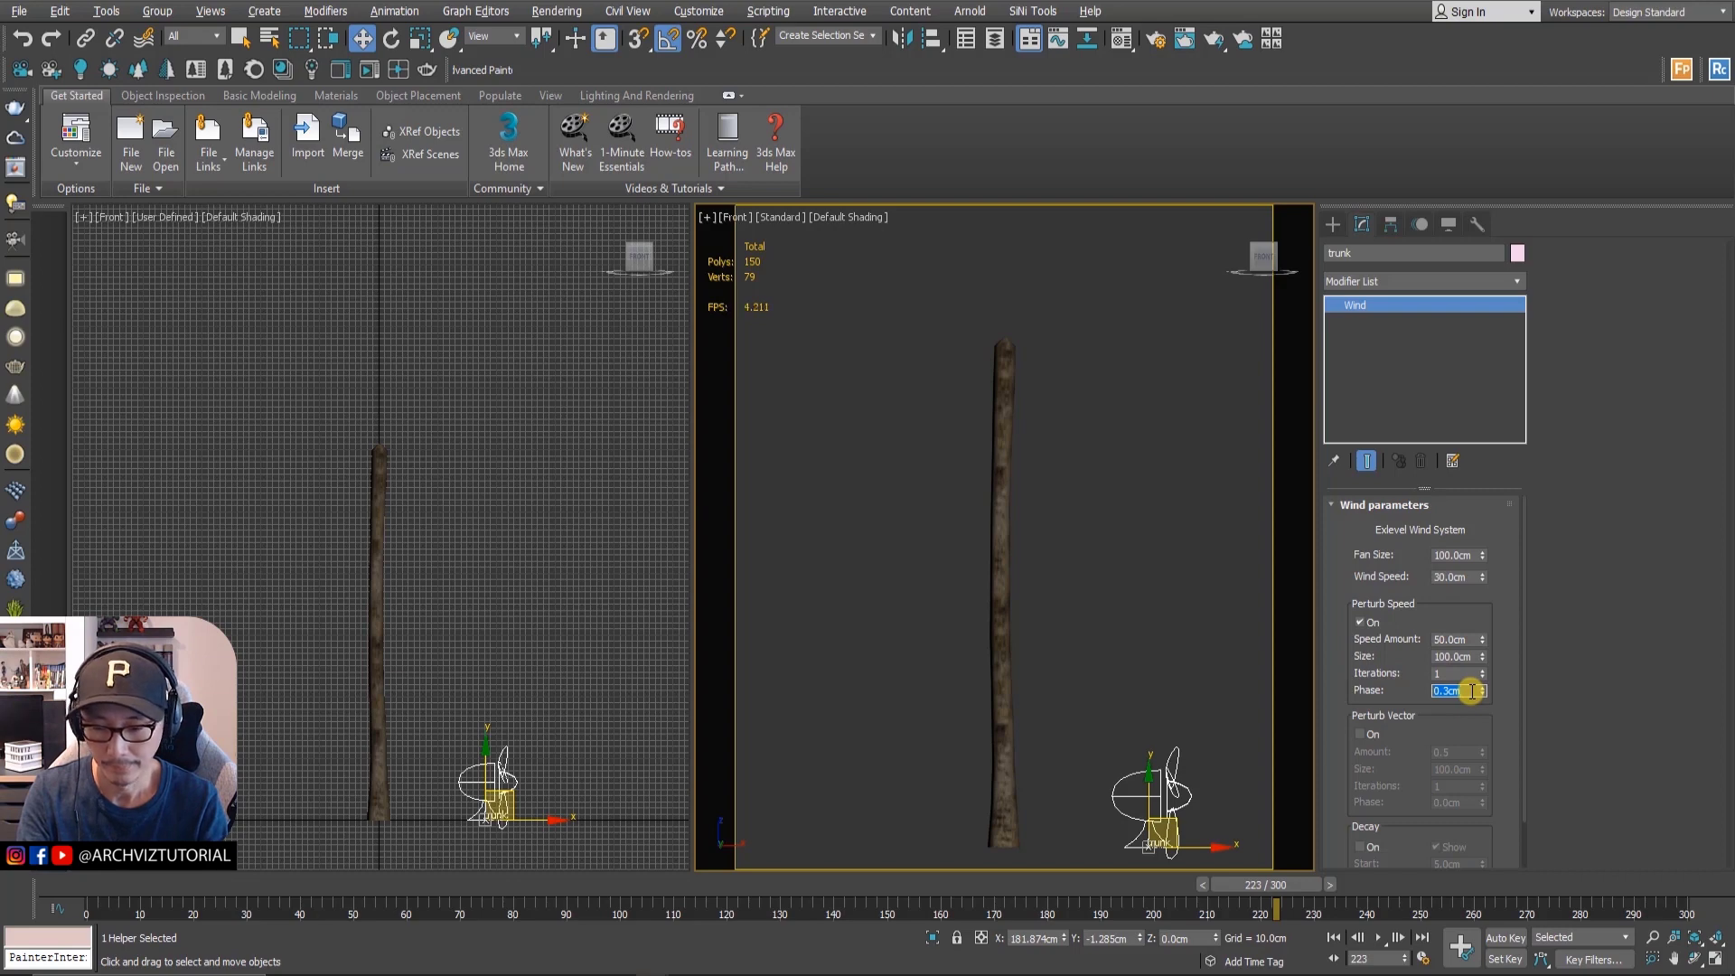
left_click_drag(1266, 885, 1449, 795)
key("w")
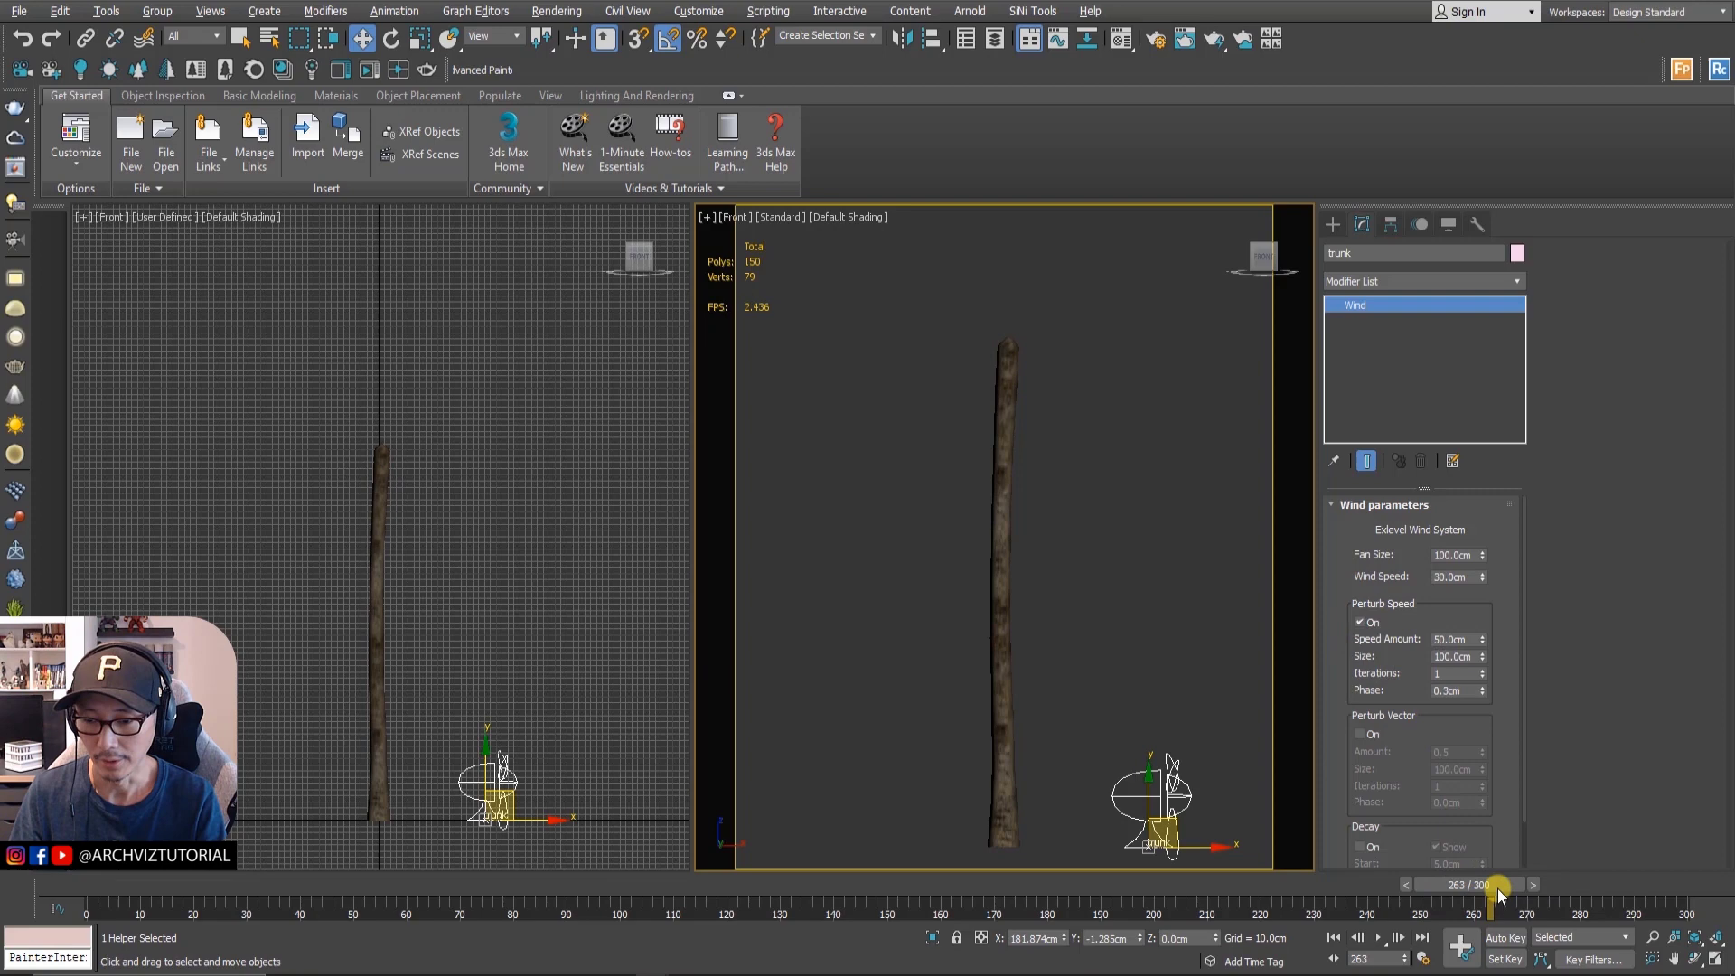
- Reselect the trunk's wind helper and play back the wind animation
left_click_drag(1491, 887, 81, 893)
key("w")
left_click(1092, 669)
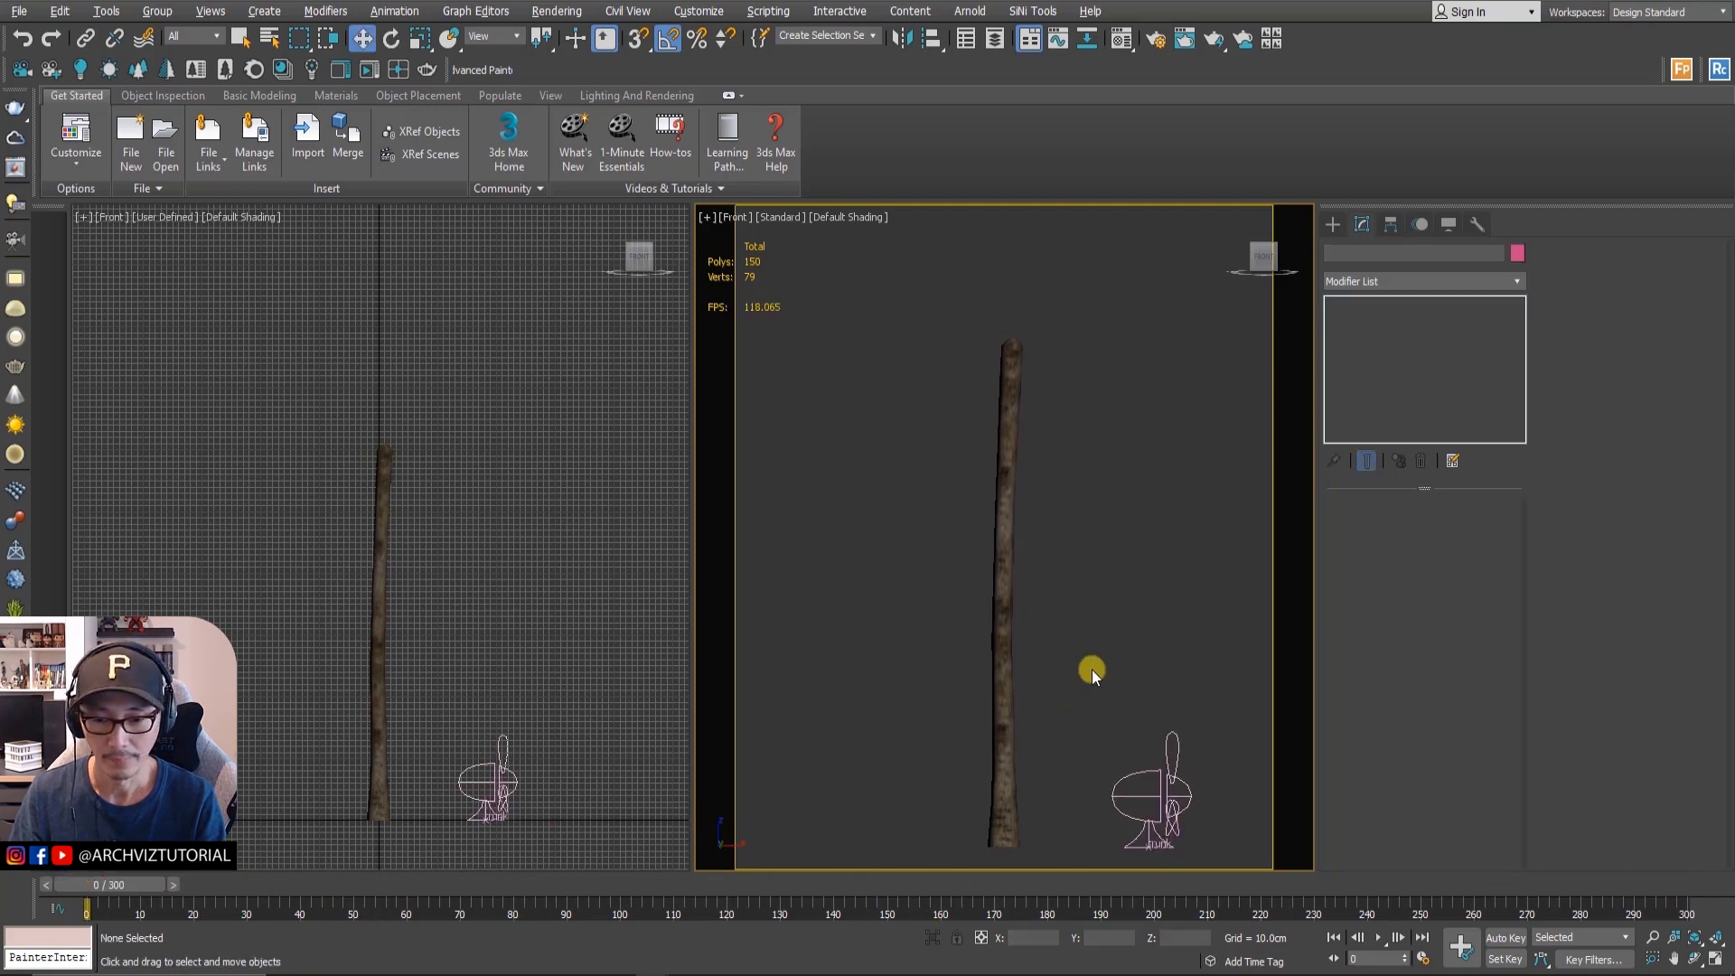
left_click(1181, 795)
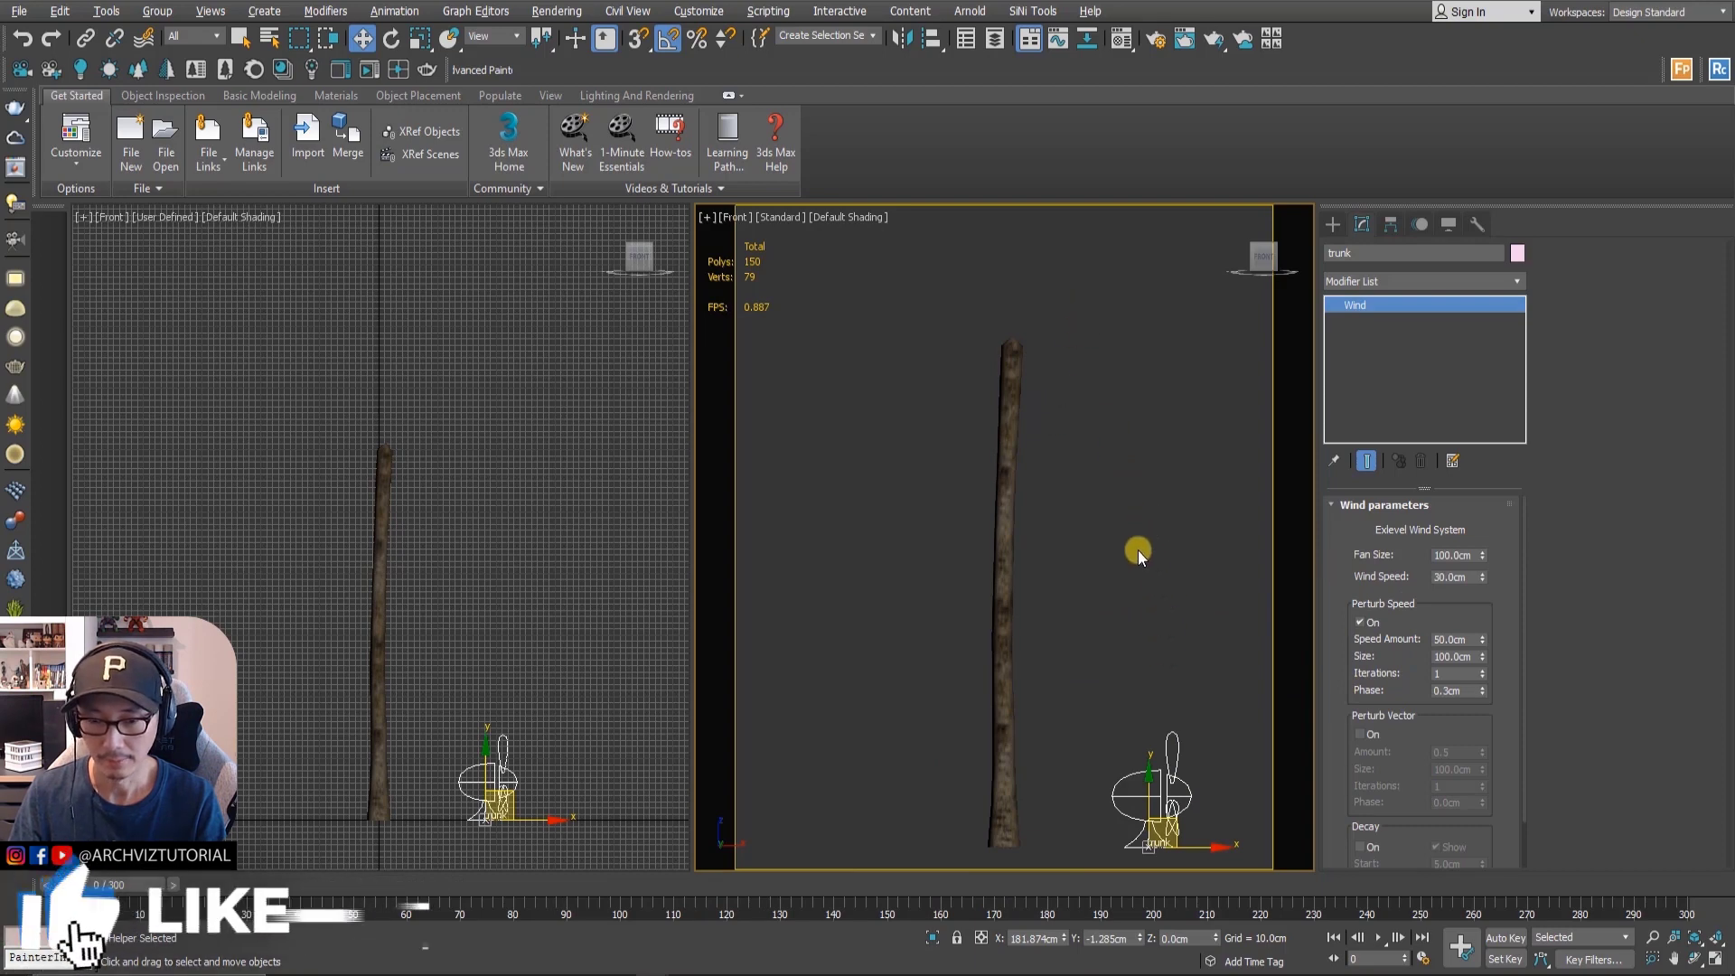
left_click(1380, 943)
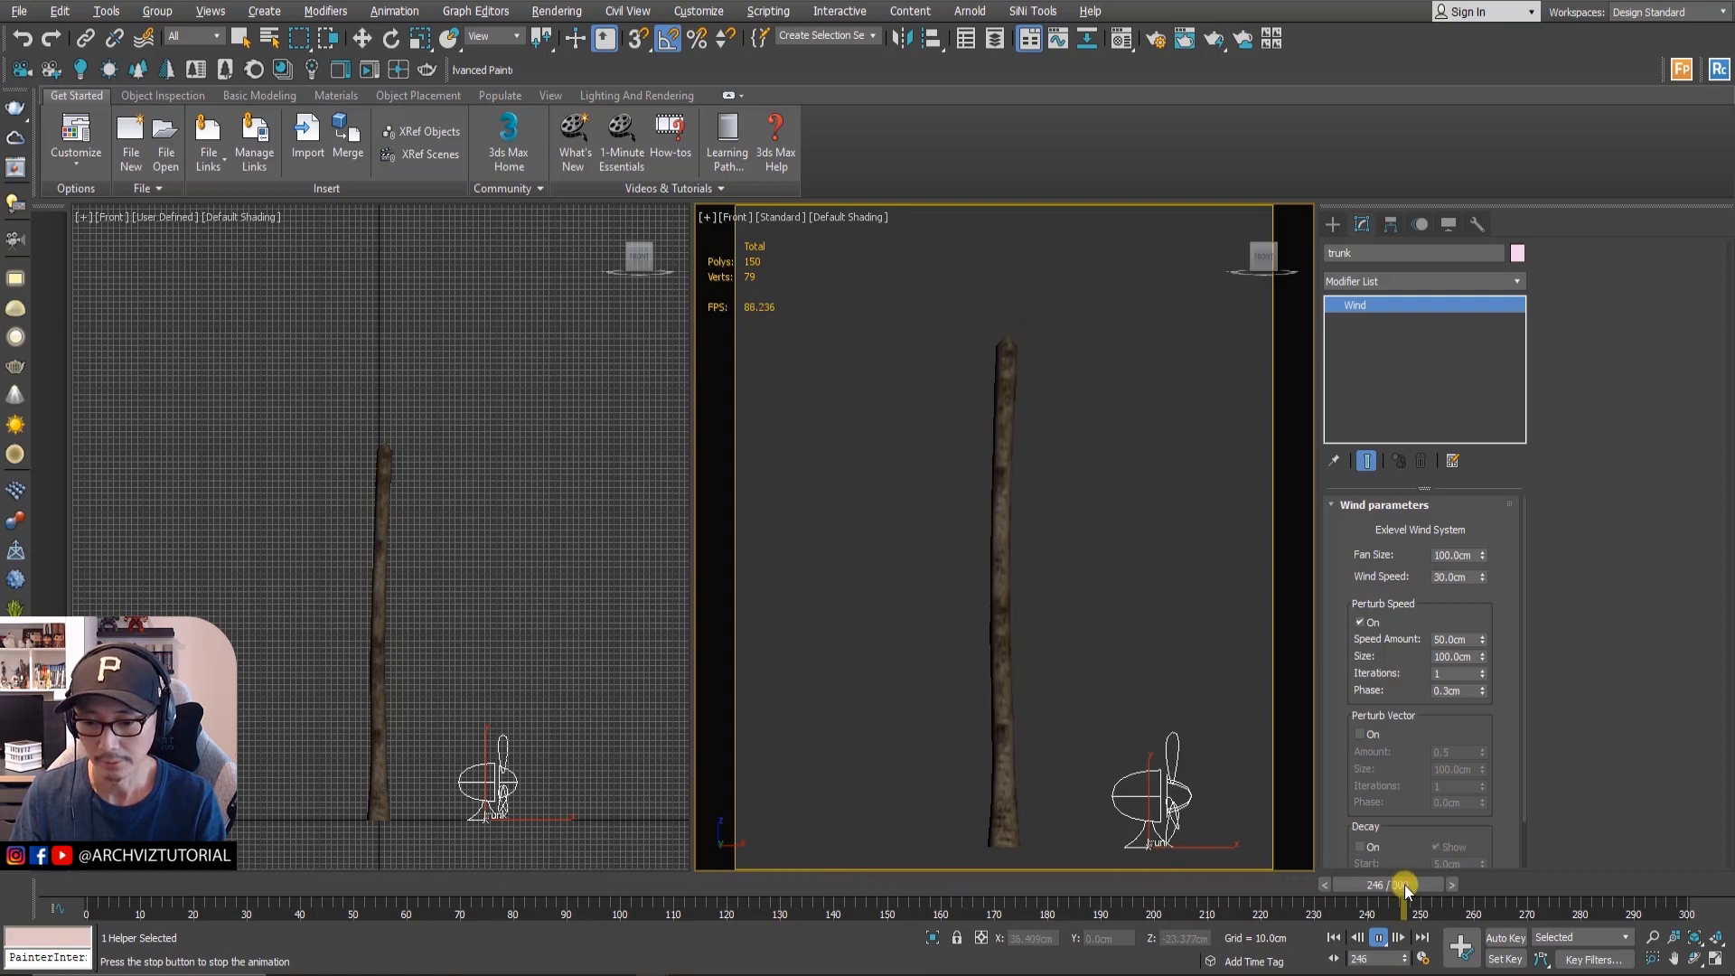
- Stop playback, return to frame 0 and select the palm's GrowFX object
key("w")
left_click_drag(1406, 887, 86, 885)
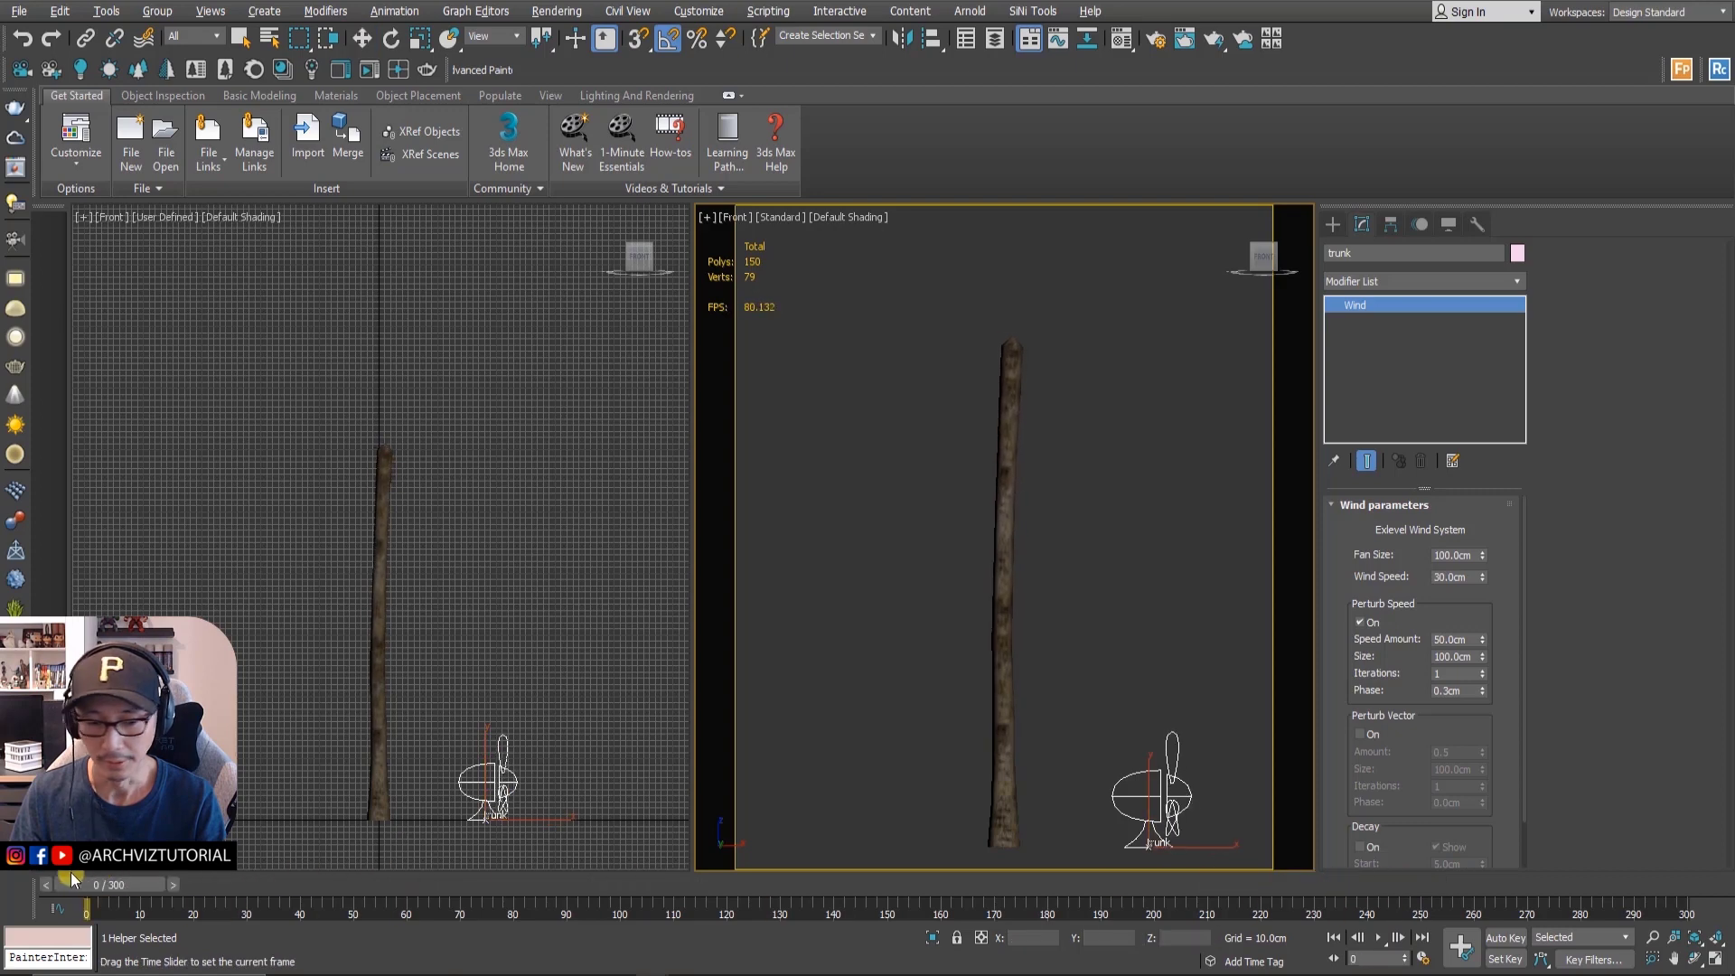
left_click(1001, 601)
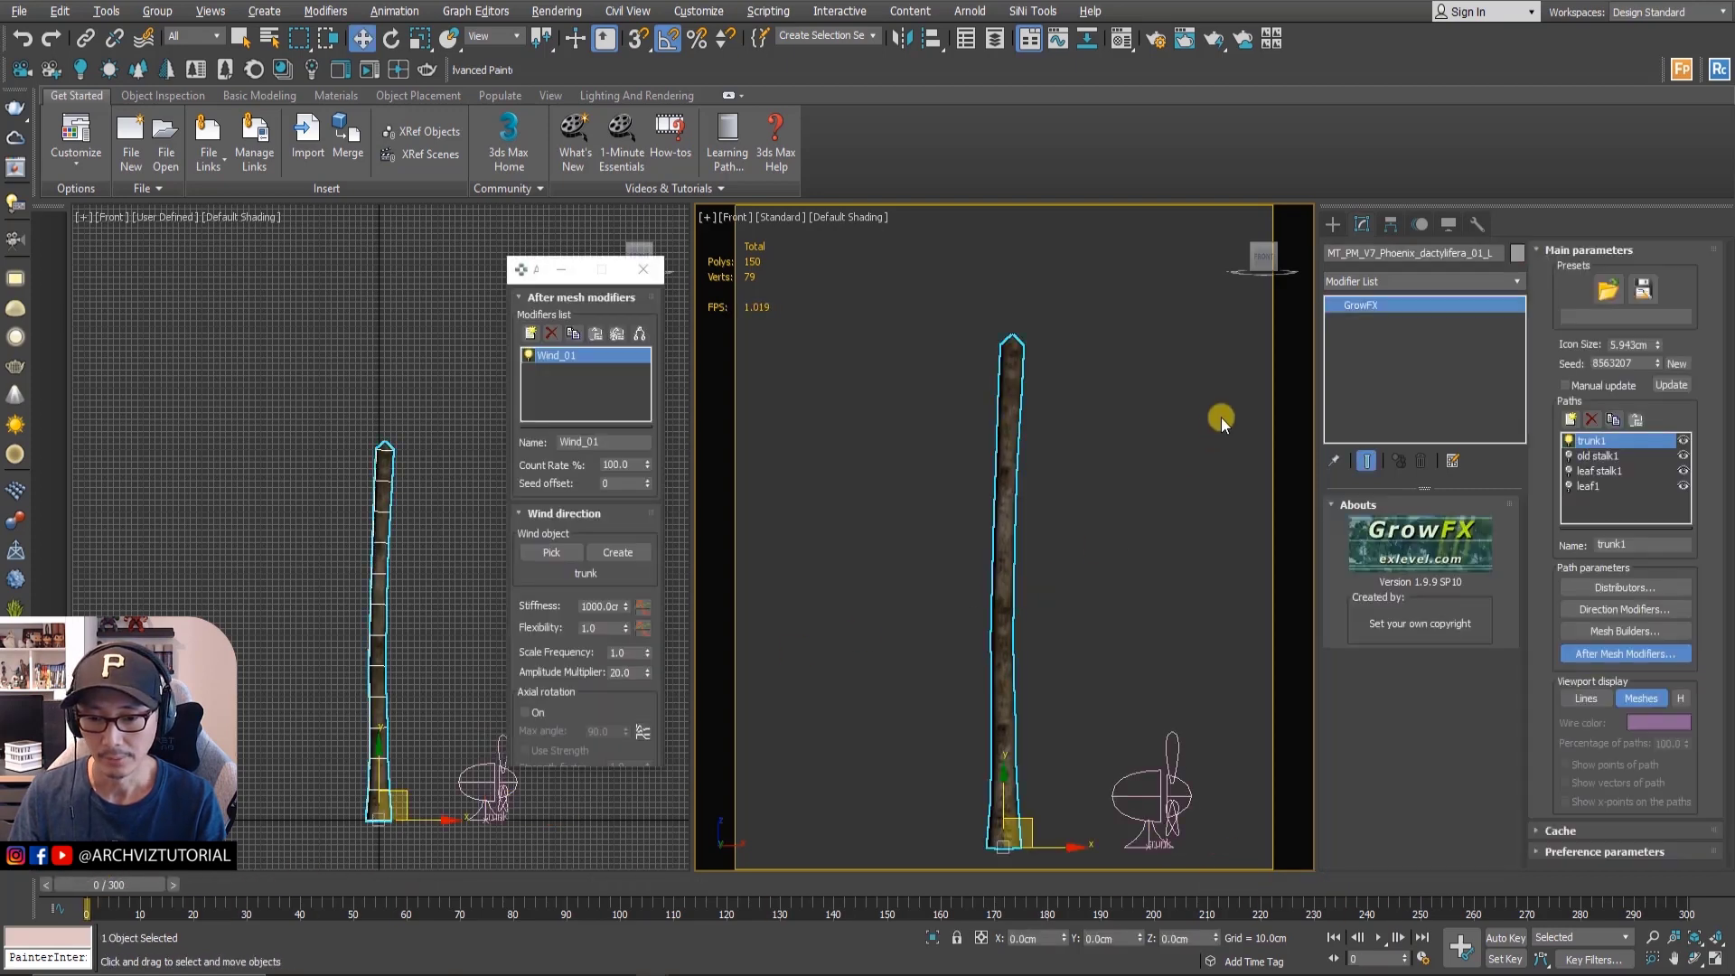
- Re-enable the old stalk1 and leaf stalk1 paths, restoring the fronds at 16,644 polys
left_click(1587, 456)
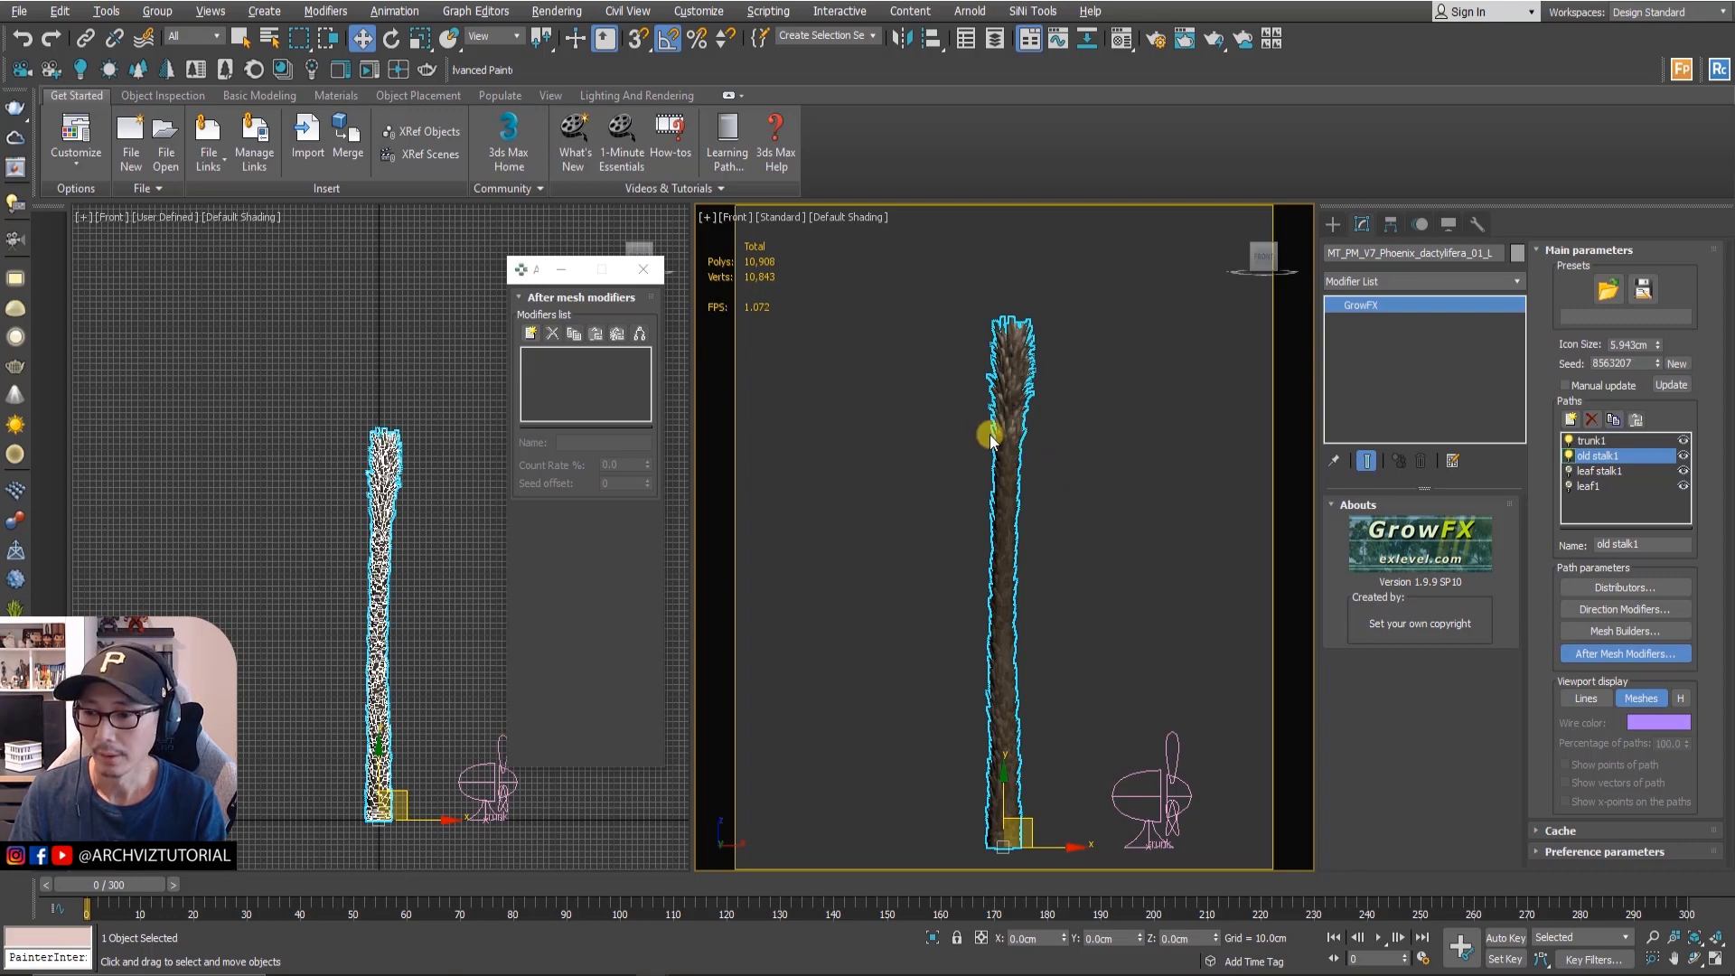
left_click(1572, 472)
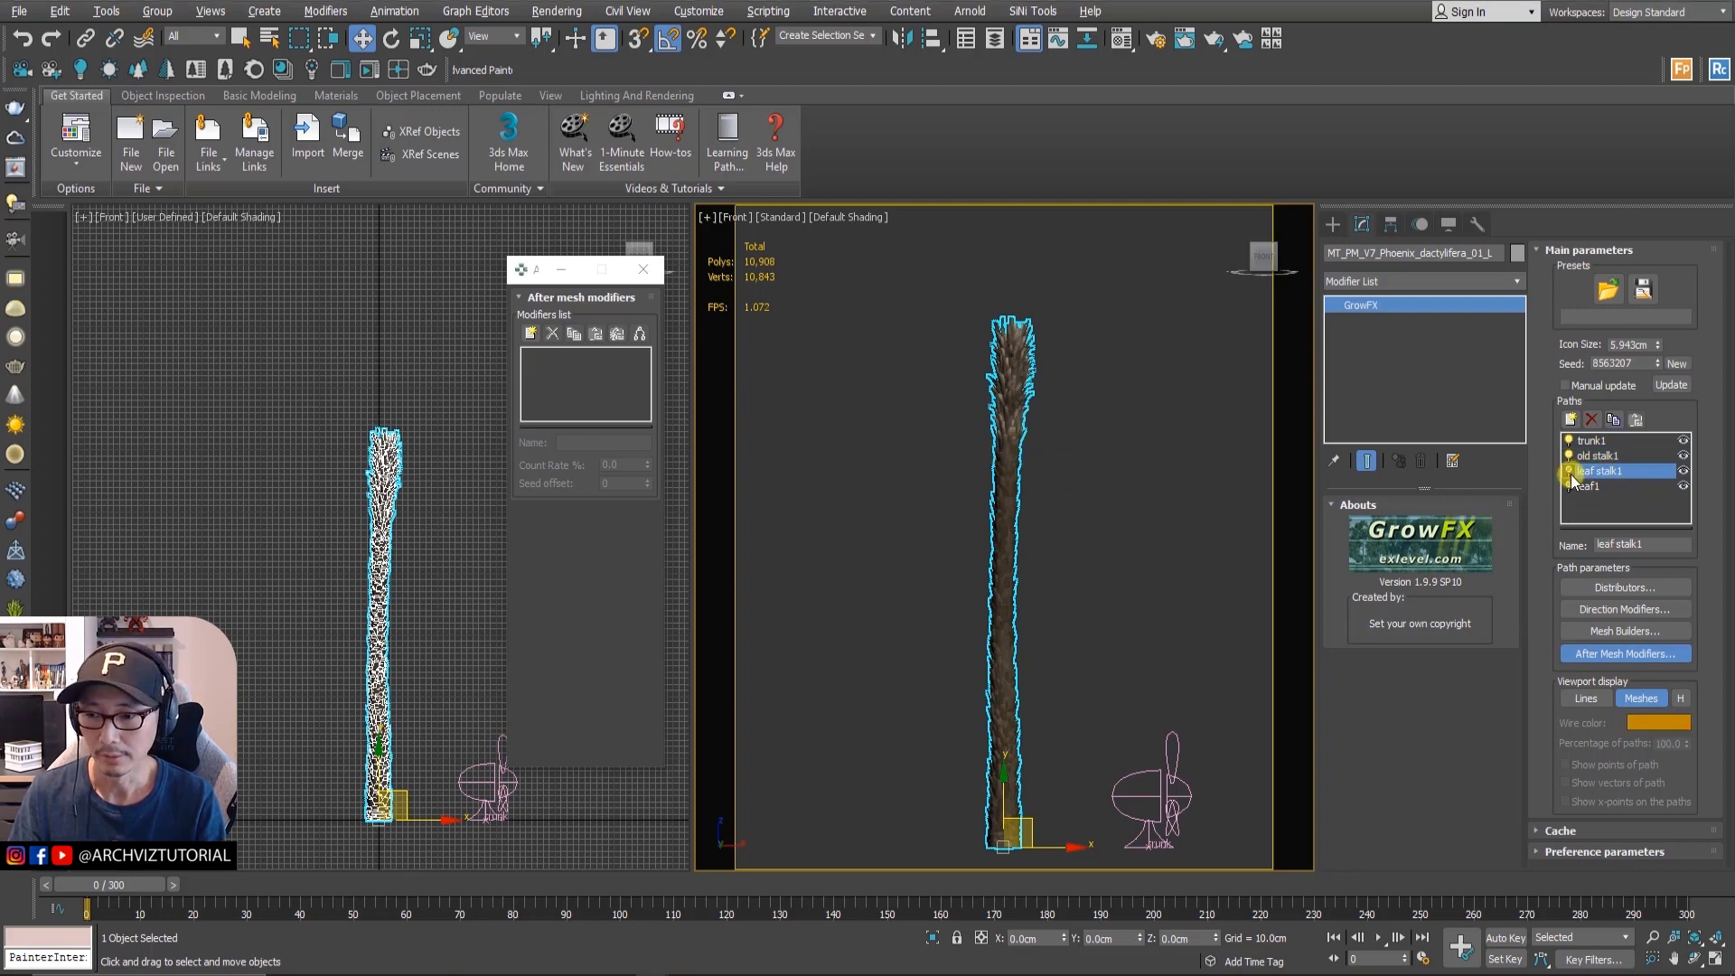
left_click(1569, 471)
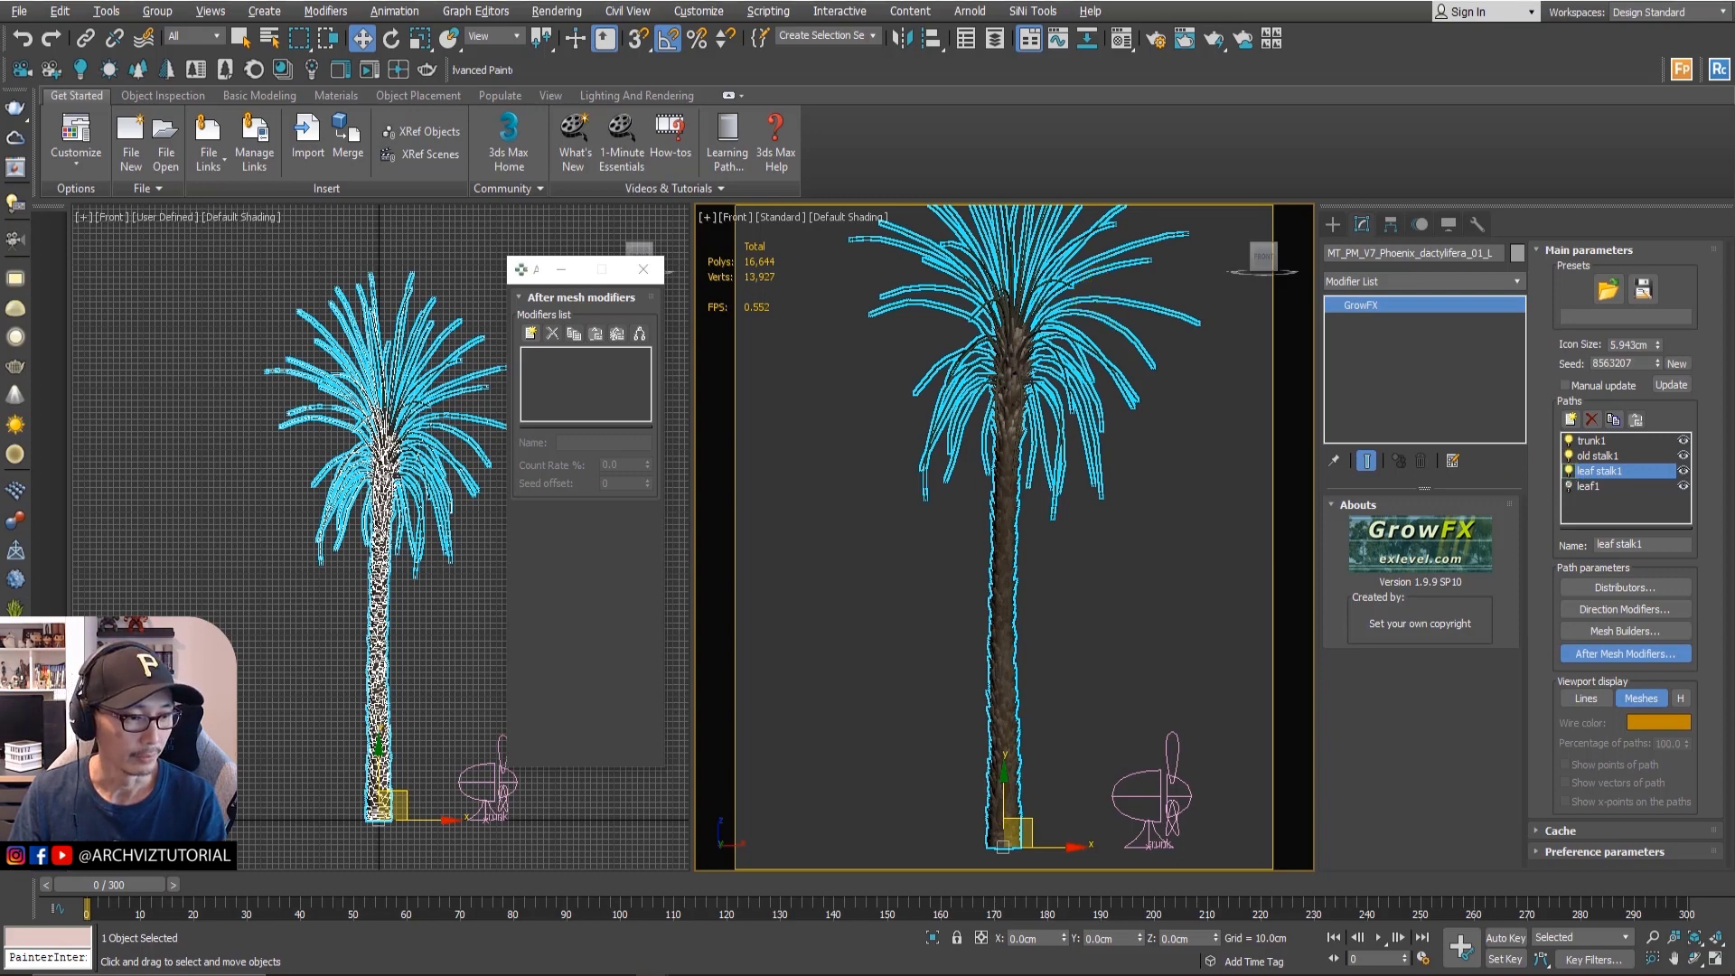
- Clone the trunk wind helper as a Copy named trunk001 beside the original
left_click_drag(1275, 669, 1119, 821)
middle_click_drag(1196, 811, 1050, 770)
left_click_drag(1055, 801, 1157, 801, "shift")
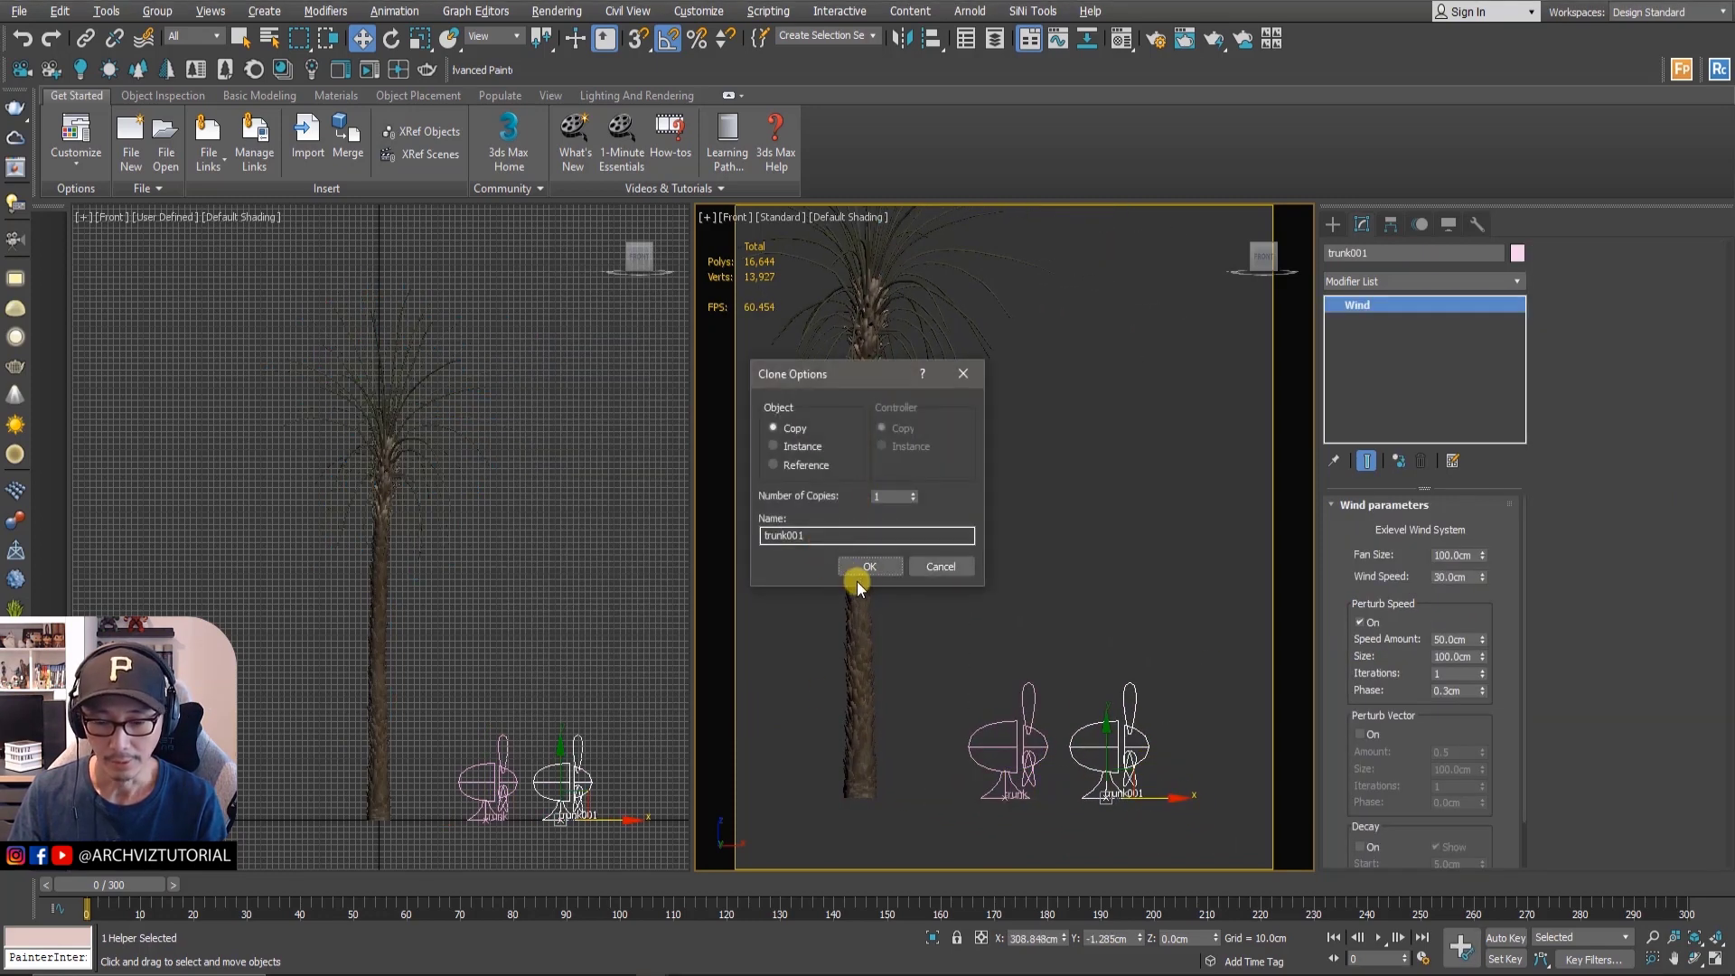
left_click(866, 567)
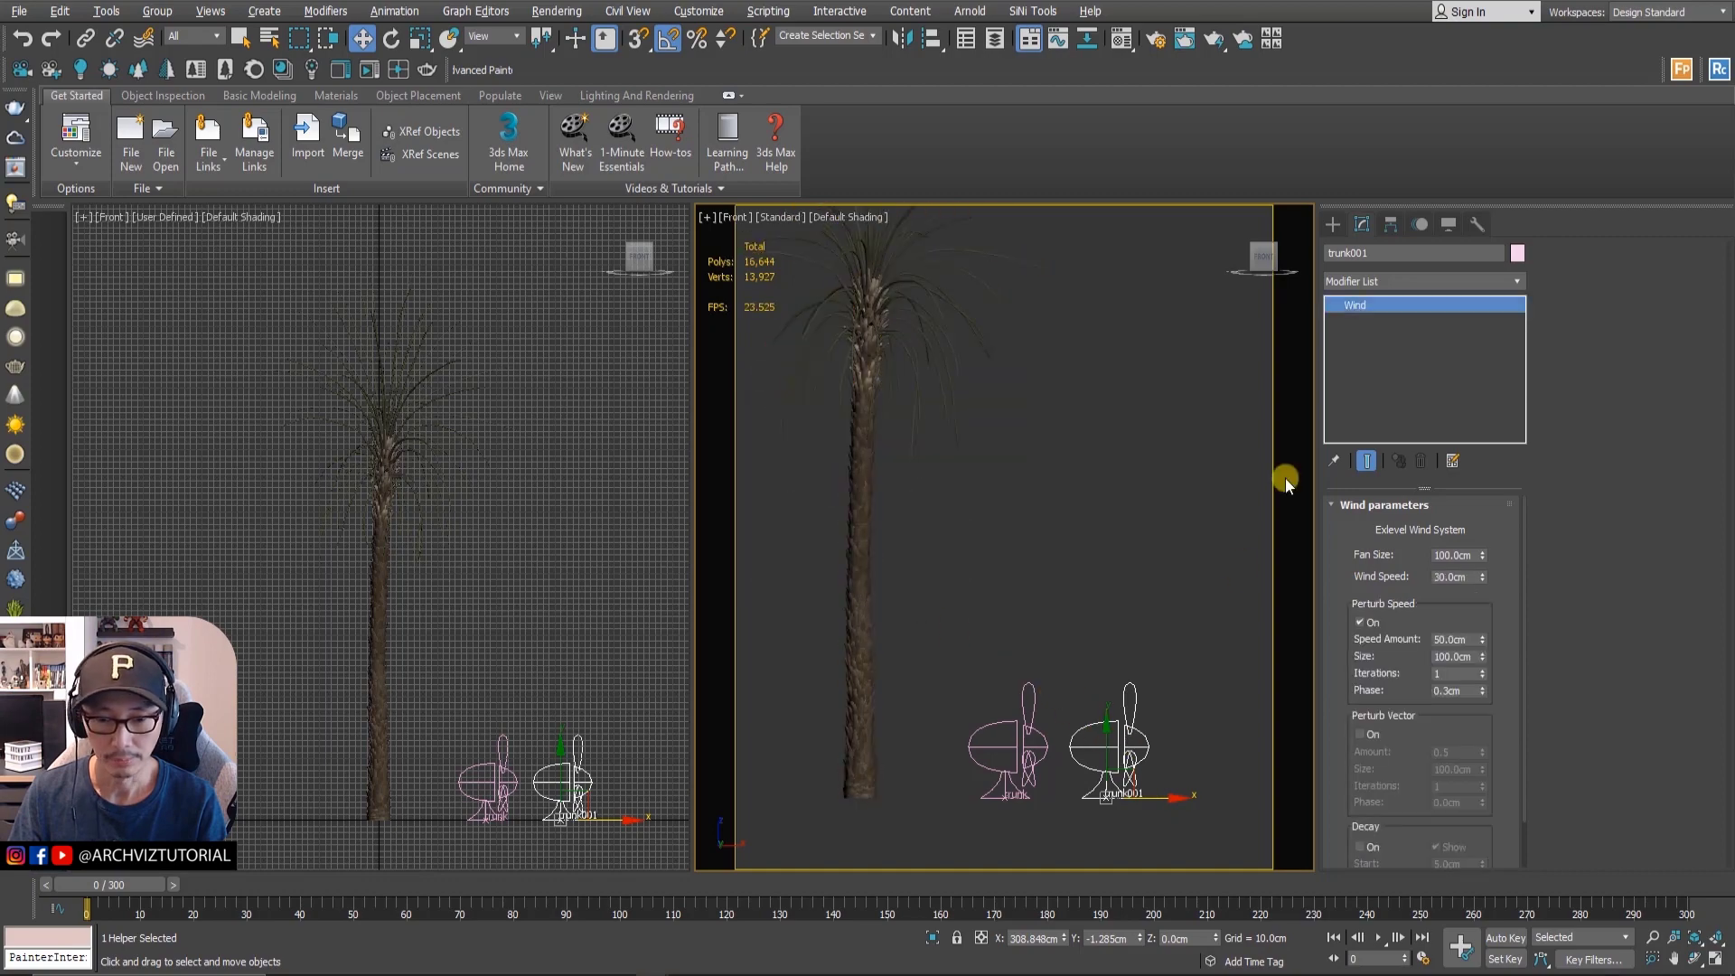
- Colour the trunk001 helper orange and rename it 'leaf stalk'
left_click(923, 345)
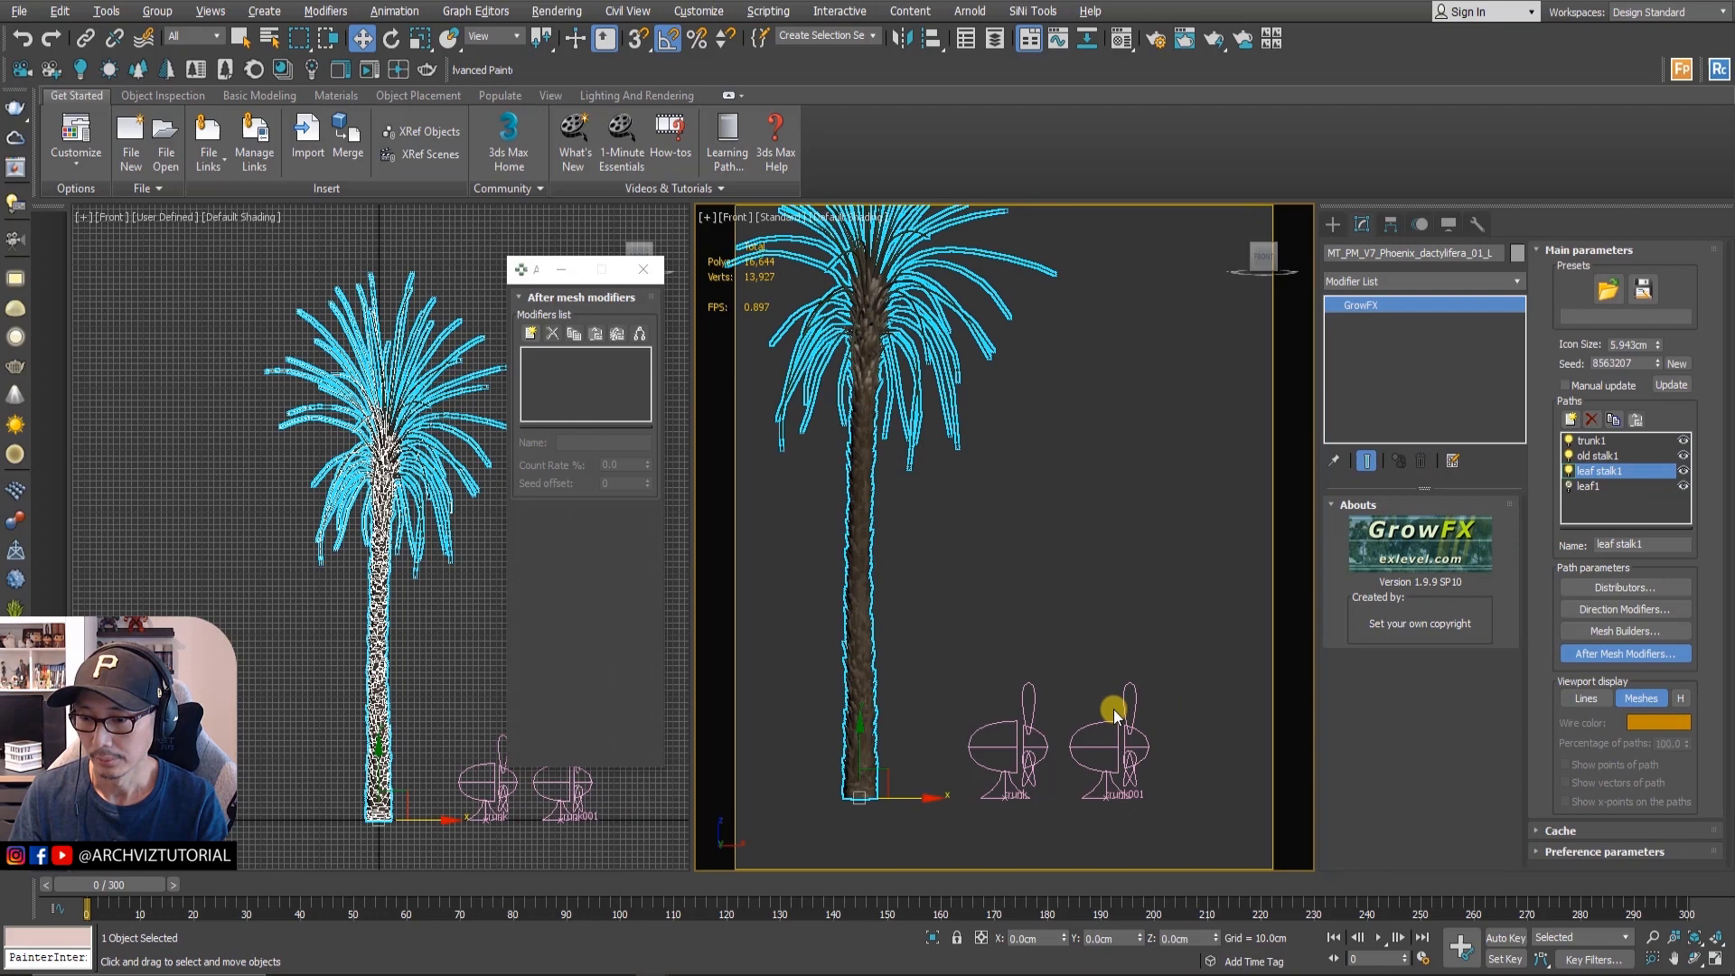
left_click(1114, 709)
left_click(1516, 257)
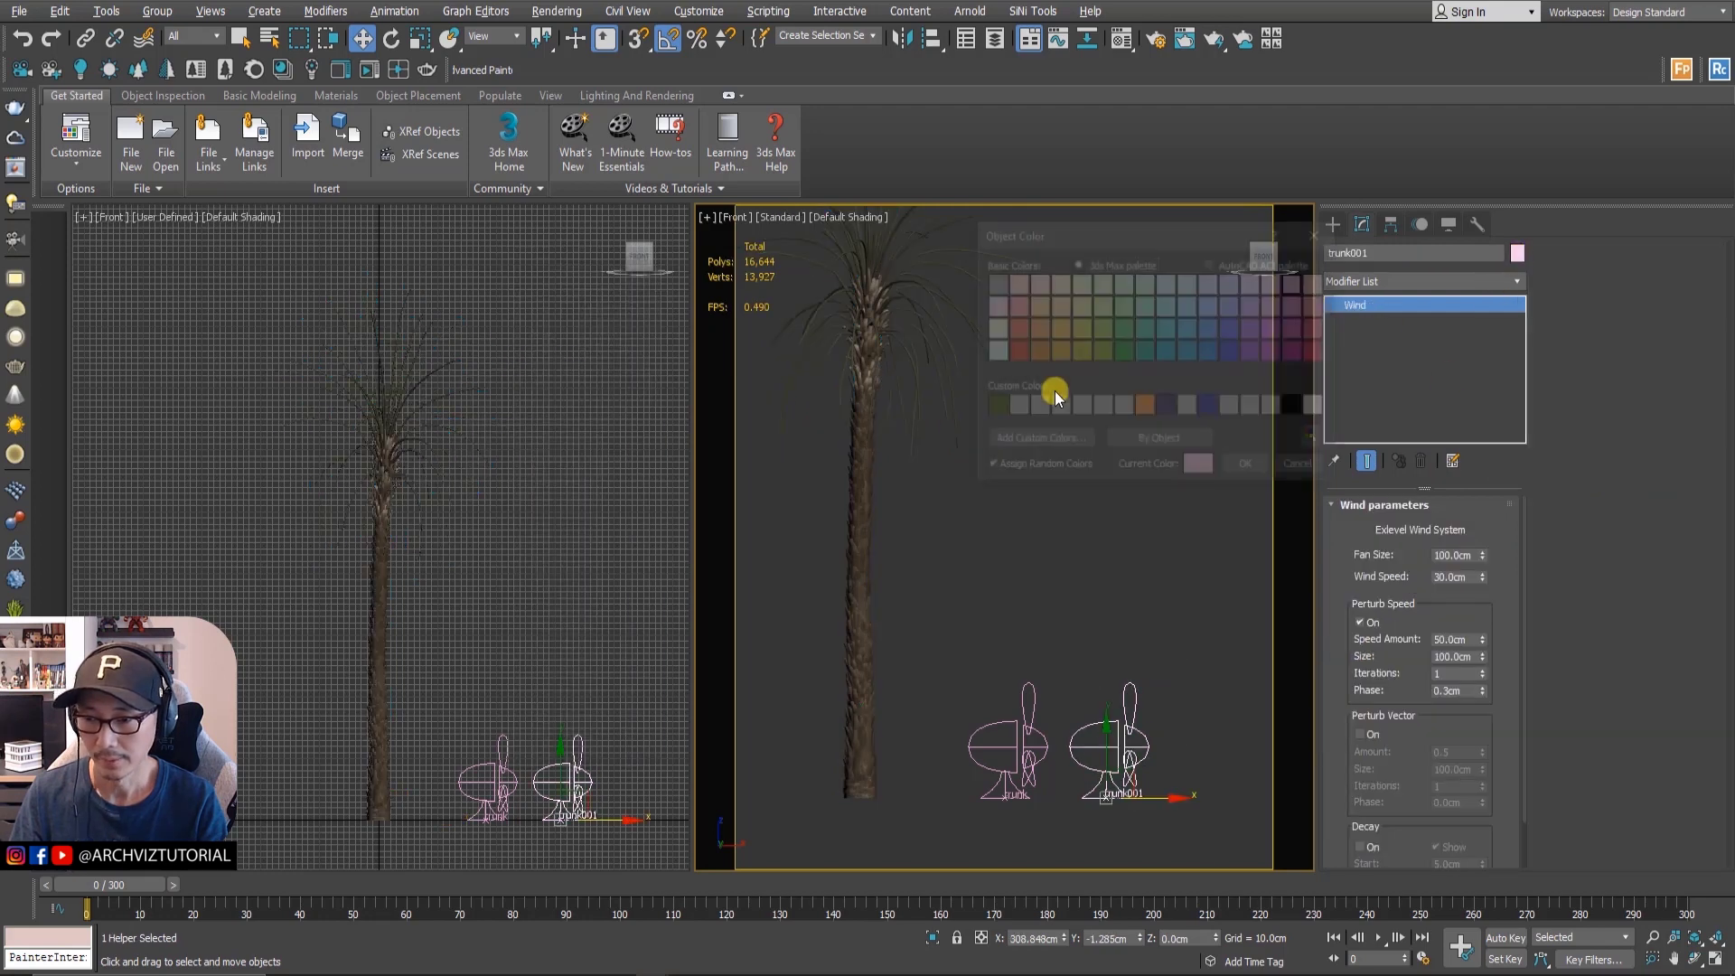
left_click(1037, 352)
left_click(1245, 466)
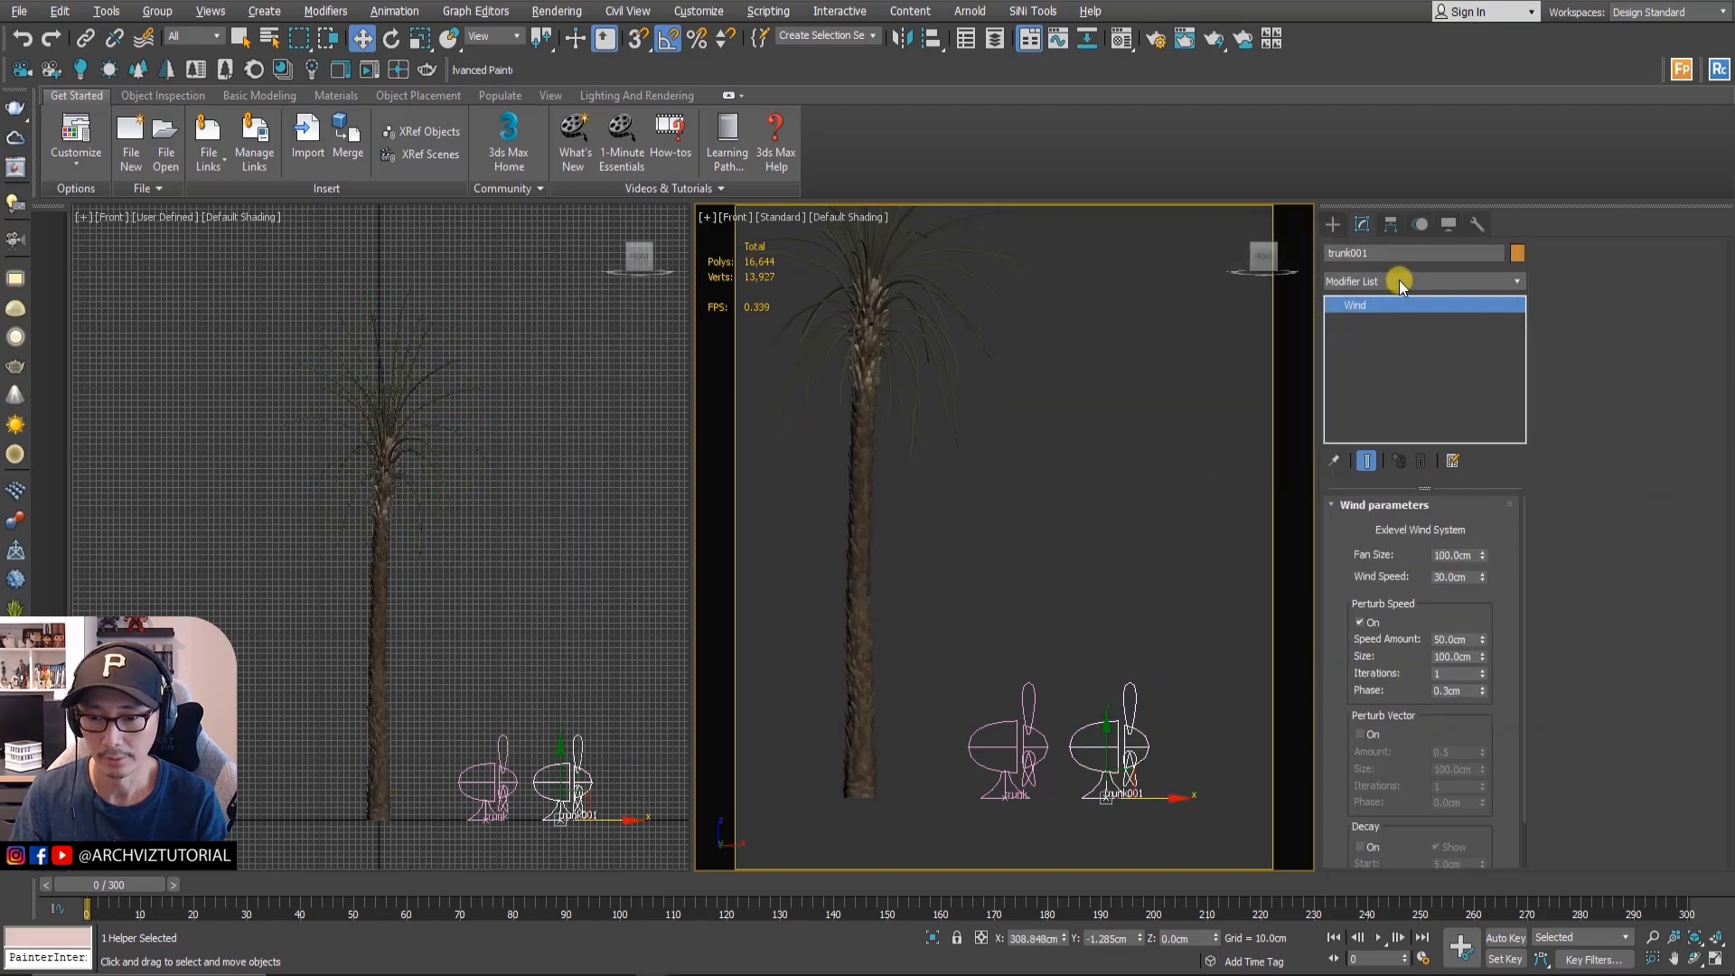
type("leaf")
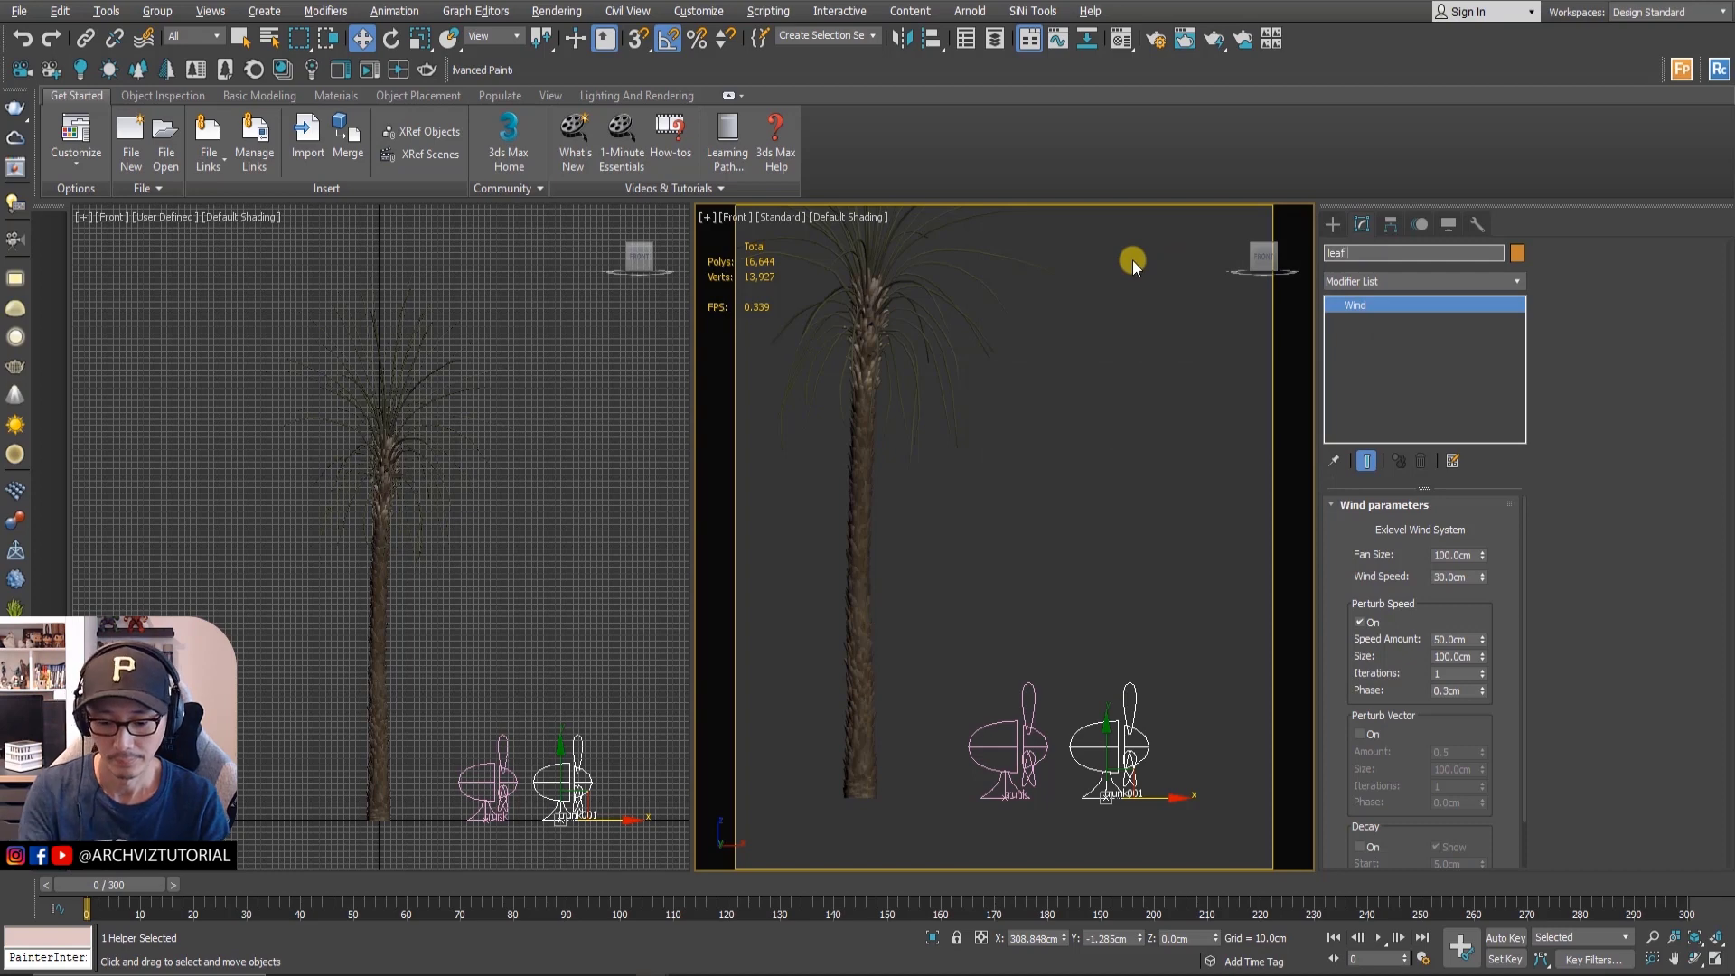
type(" stalk")
left_click(1085, 325)
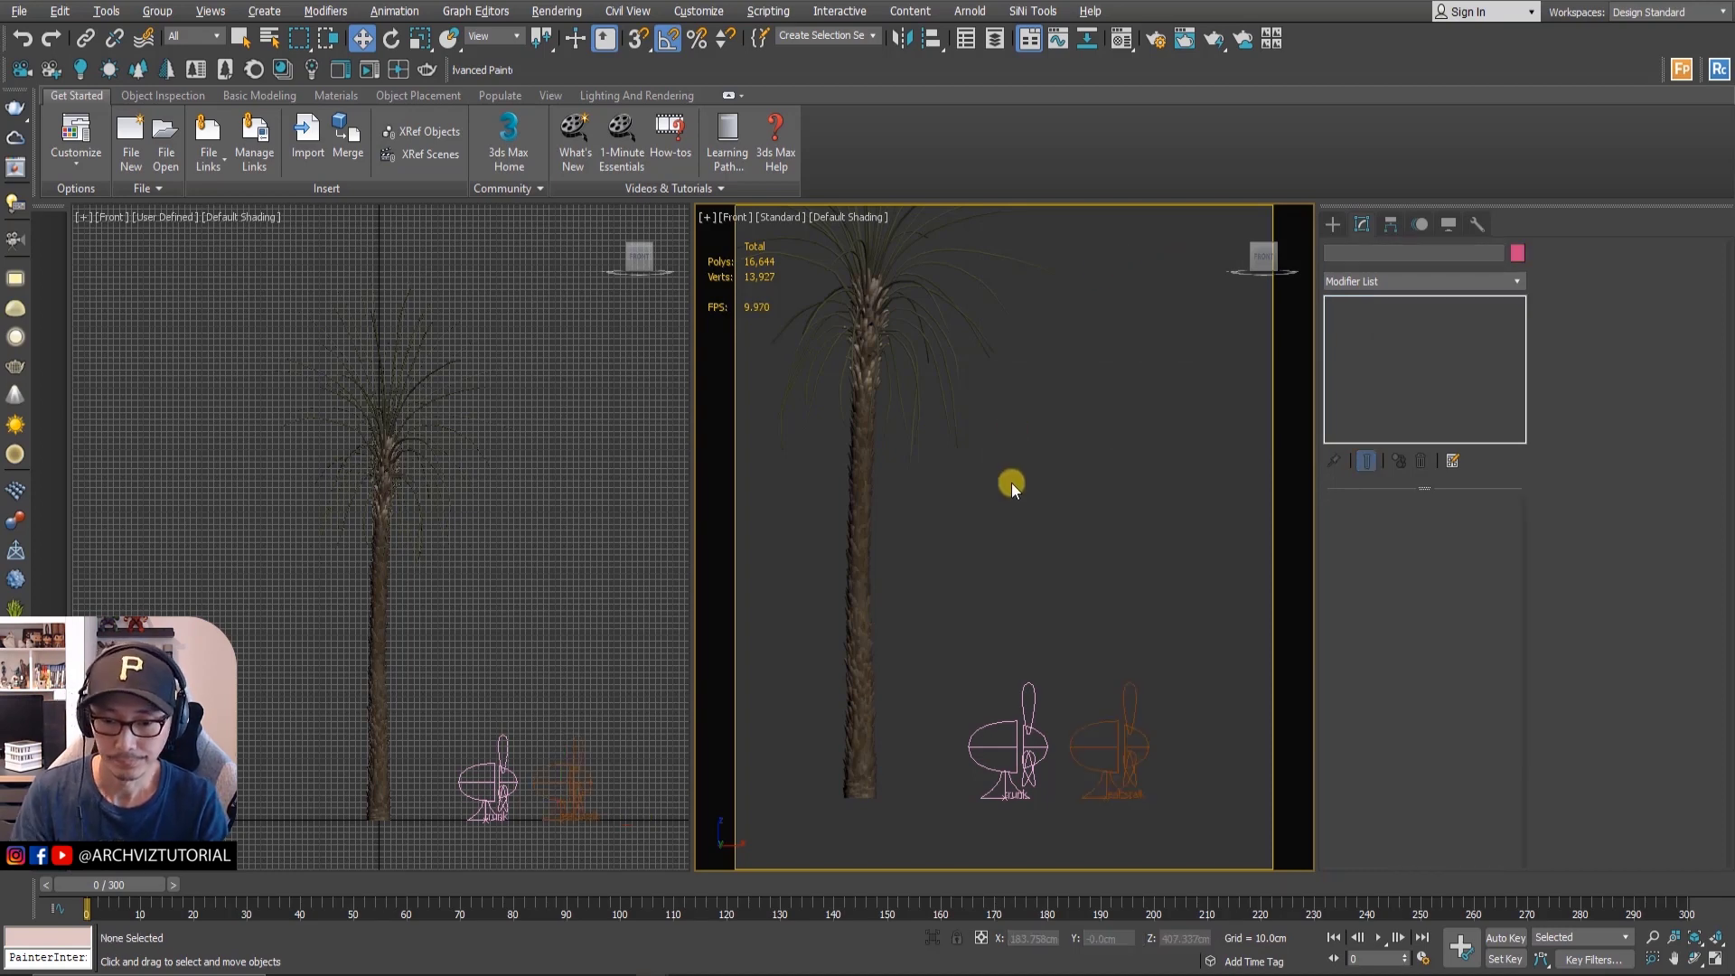
- Frame the palm in the front view and select its GrowFX object
scroll(1040, 520, "down", 2)
left_click_drag(1163, 601, 1104, 776)
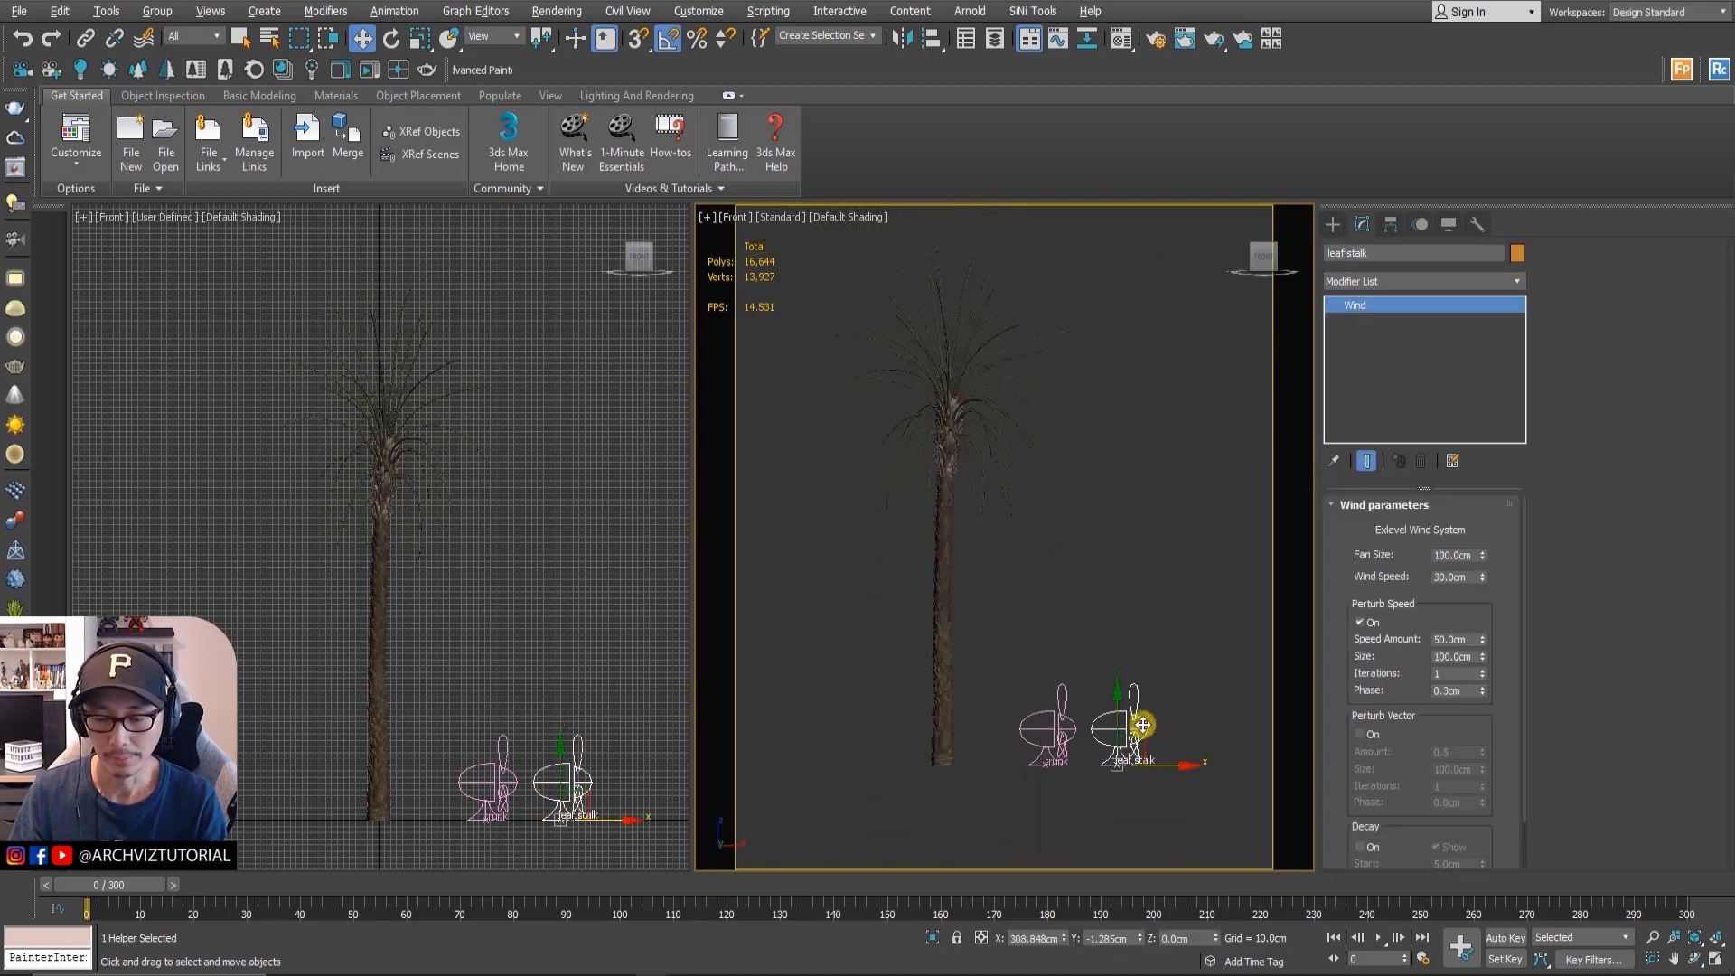
left_click(993, 404)
scroll(993, 408, "up", 2)
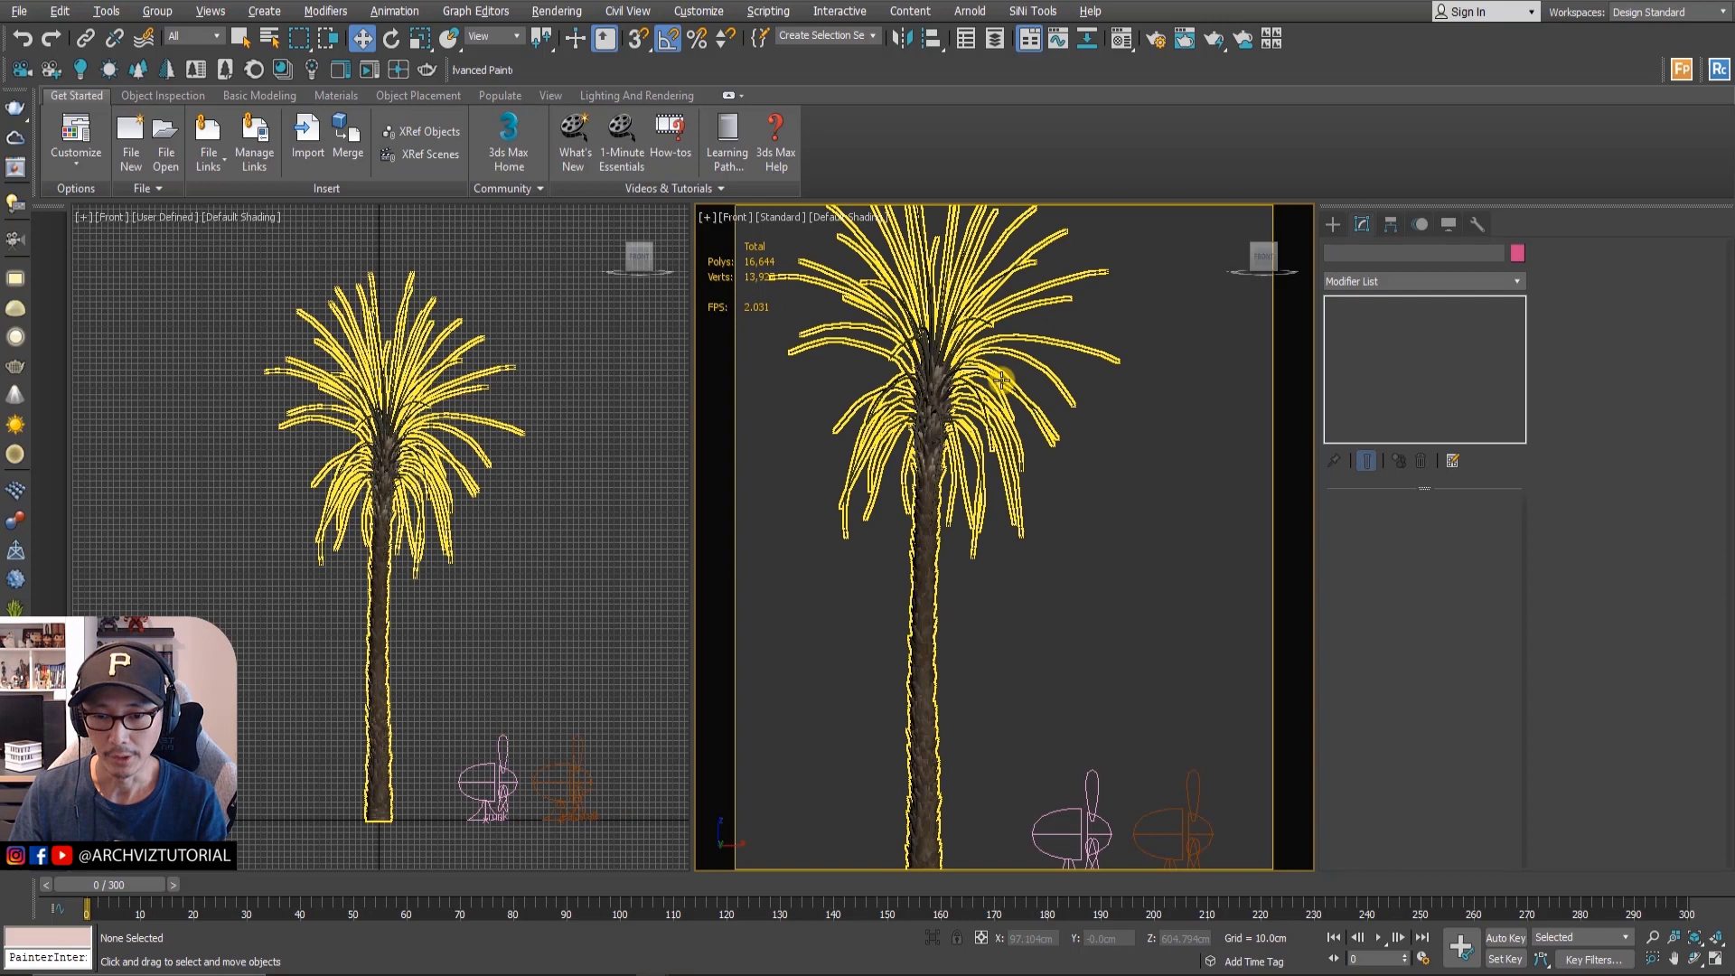
left_click(999, 387)
scroll(1137, 709, "up", 2)
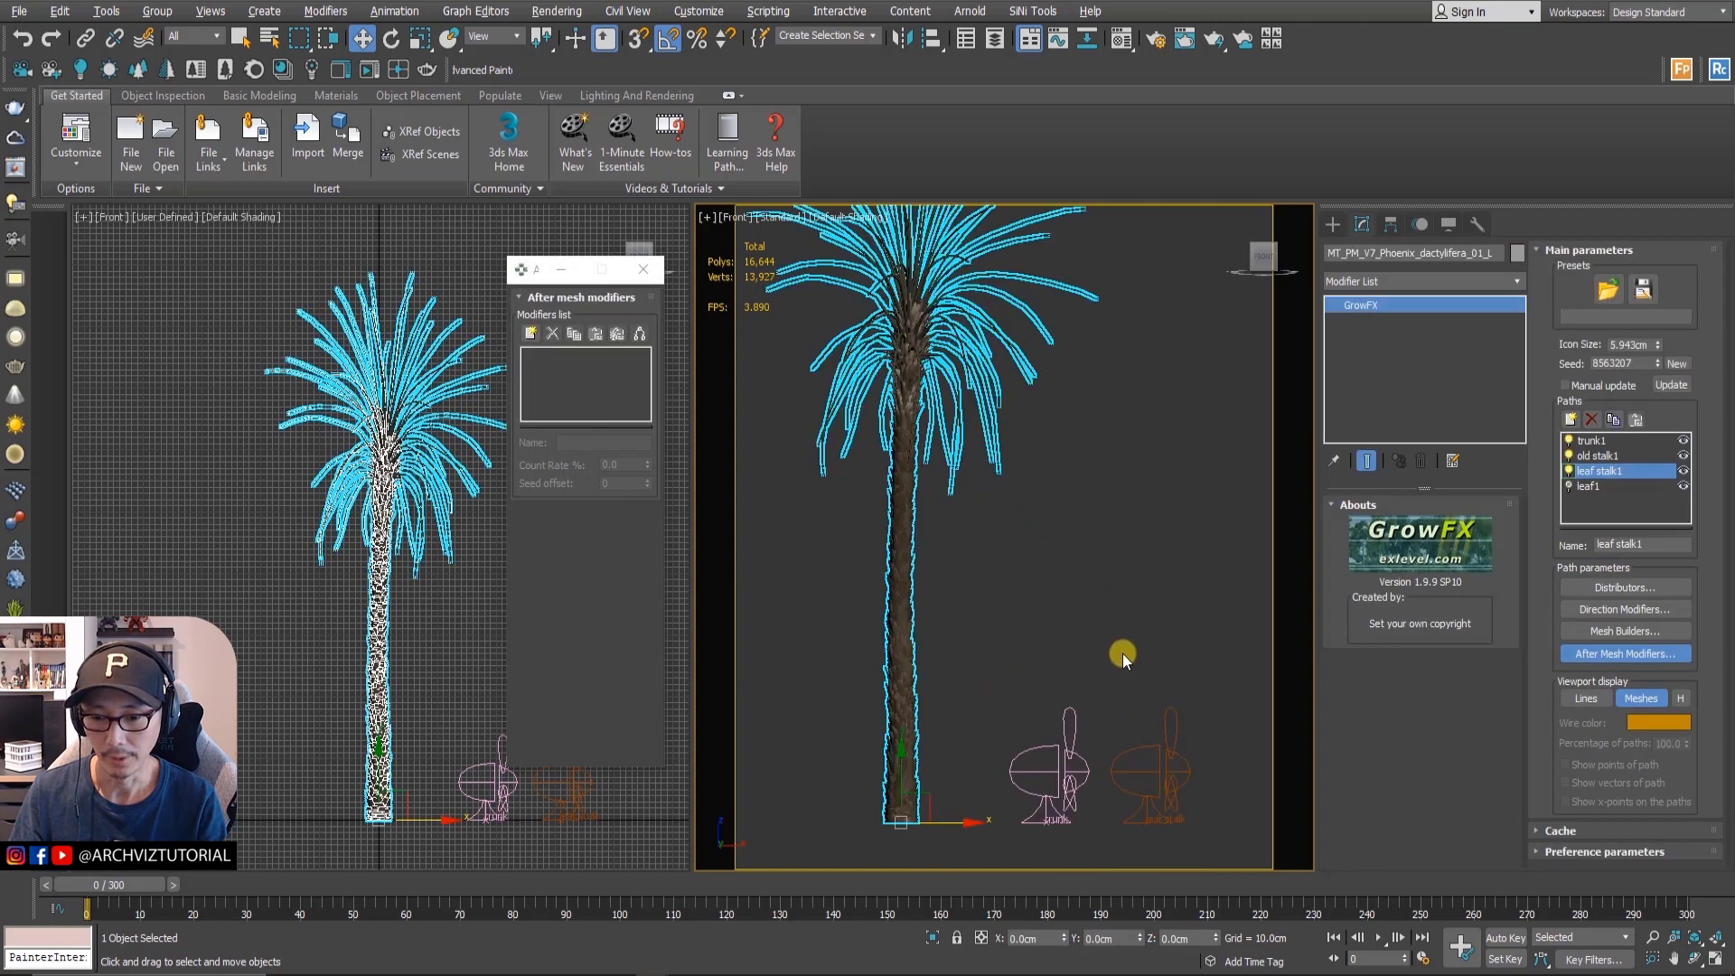
middle_click_drag(1118, 637, 1142, 605)
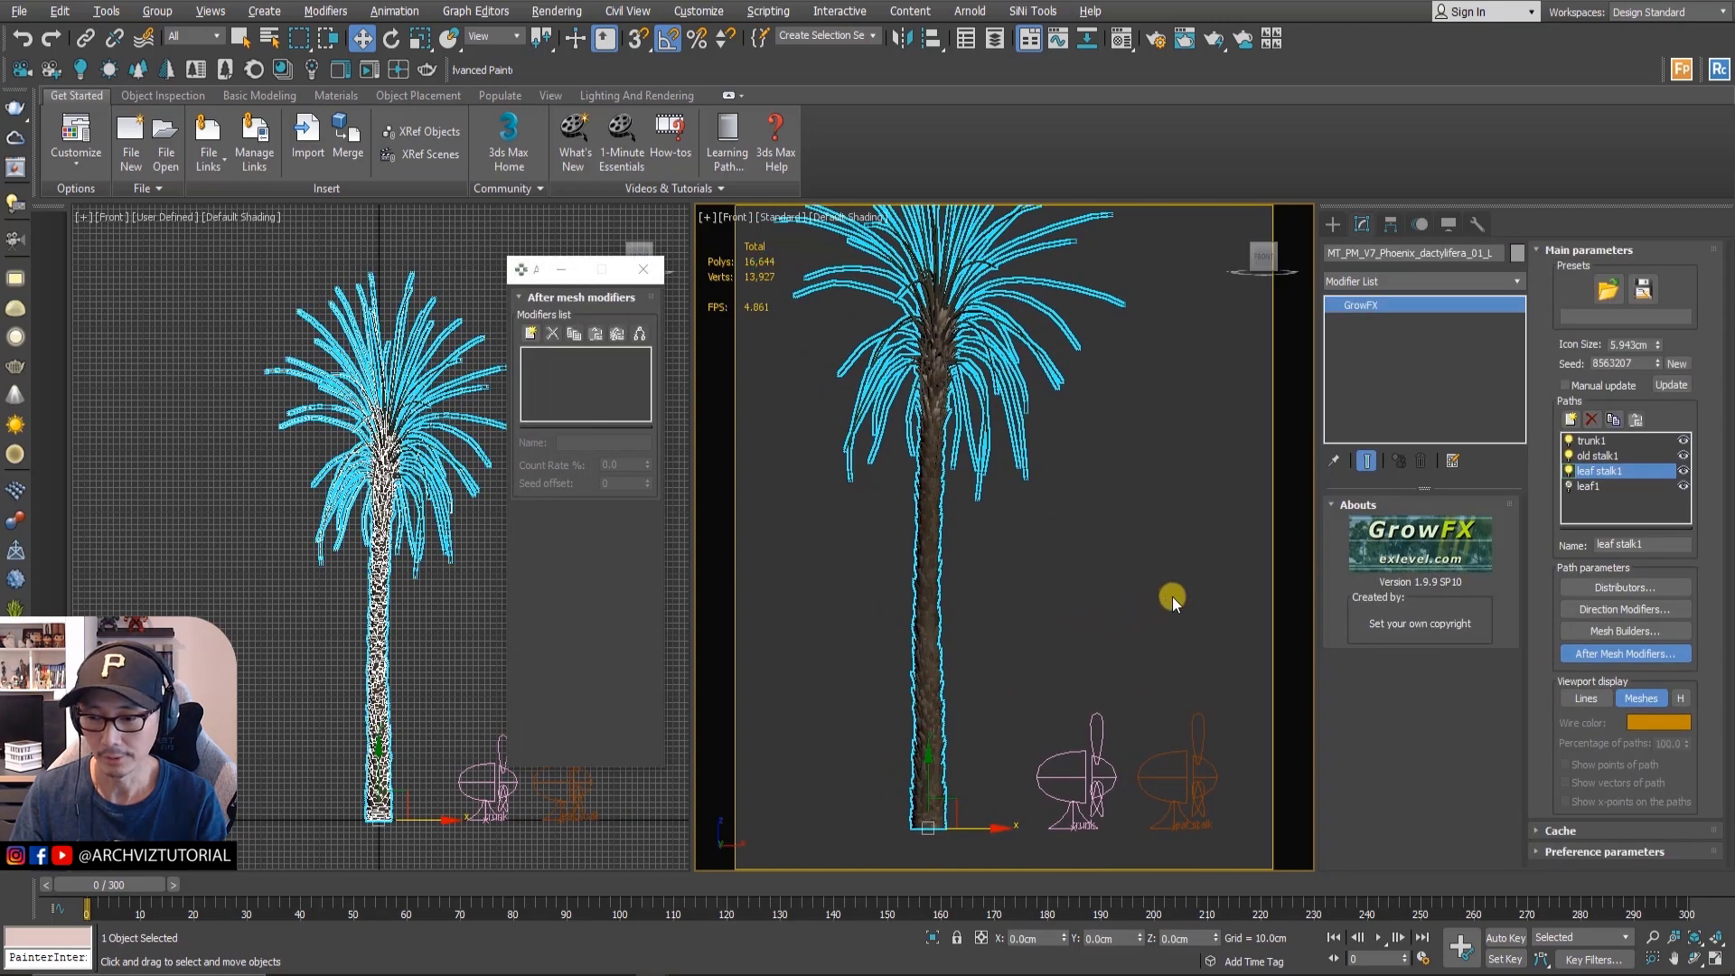
left_click(1174, 778)
left_click(1026, 396)
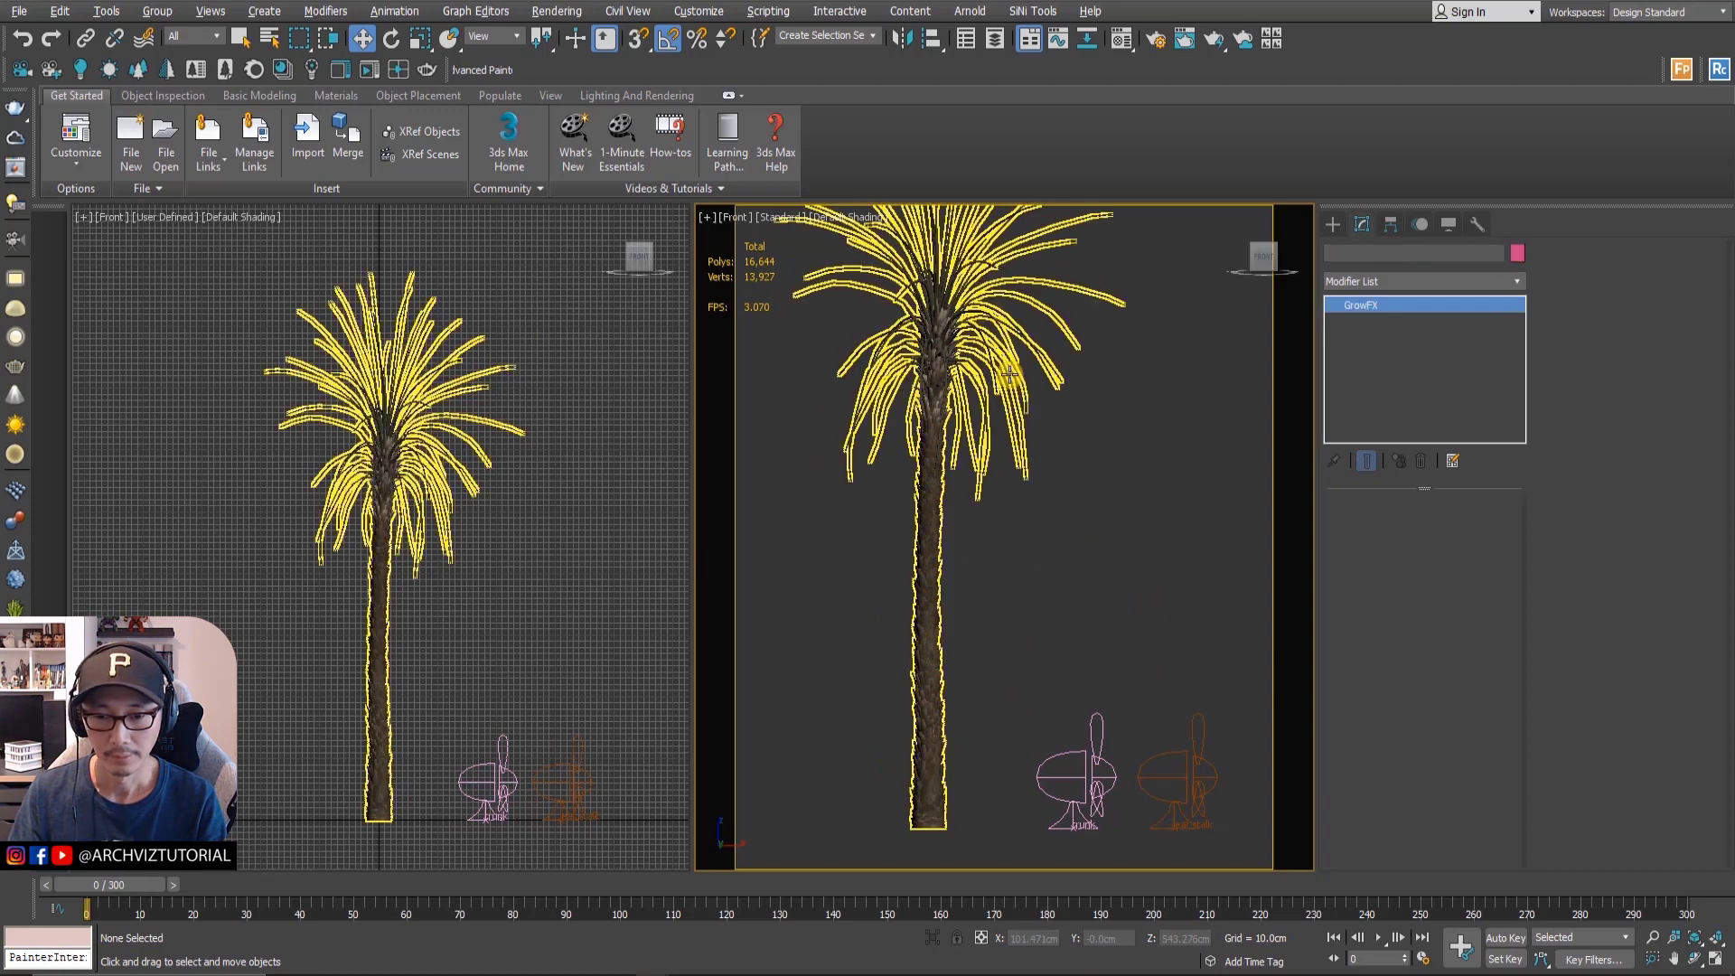
left_click(1053, 369)
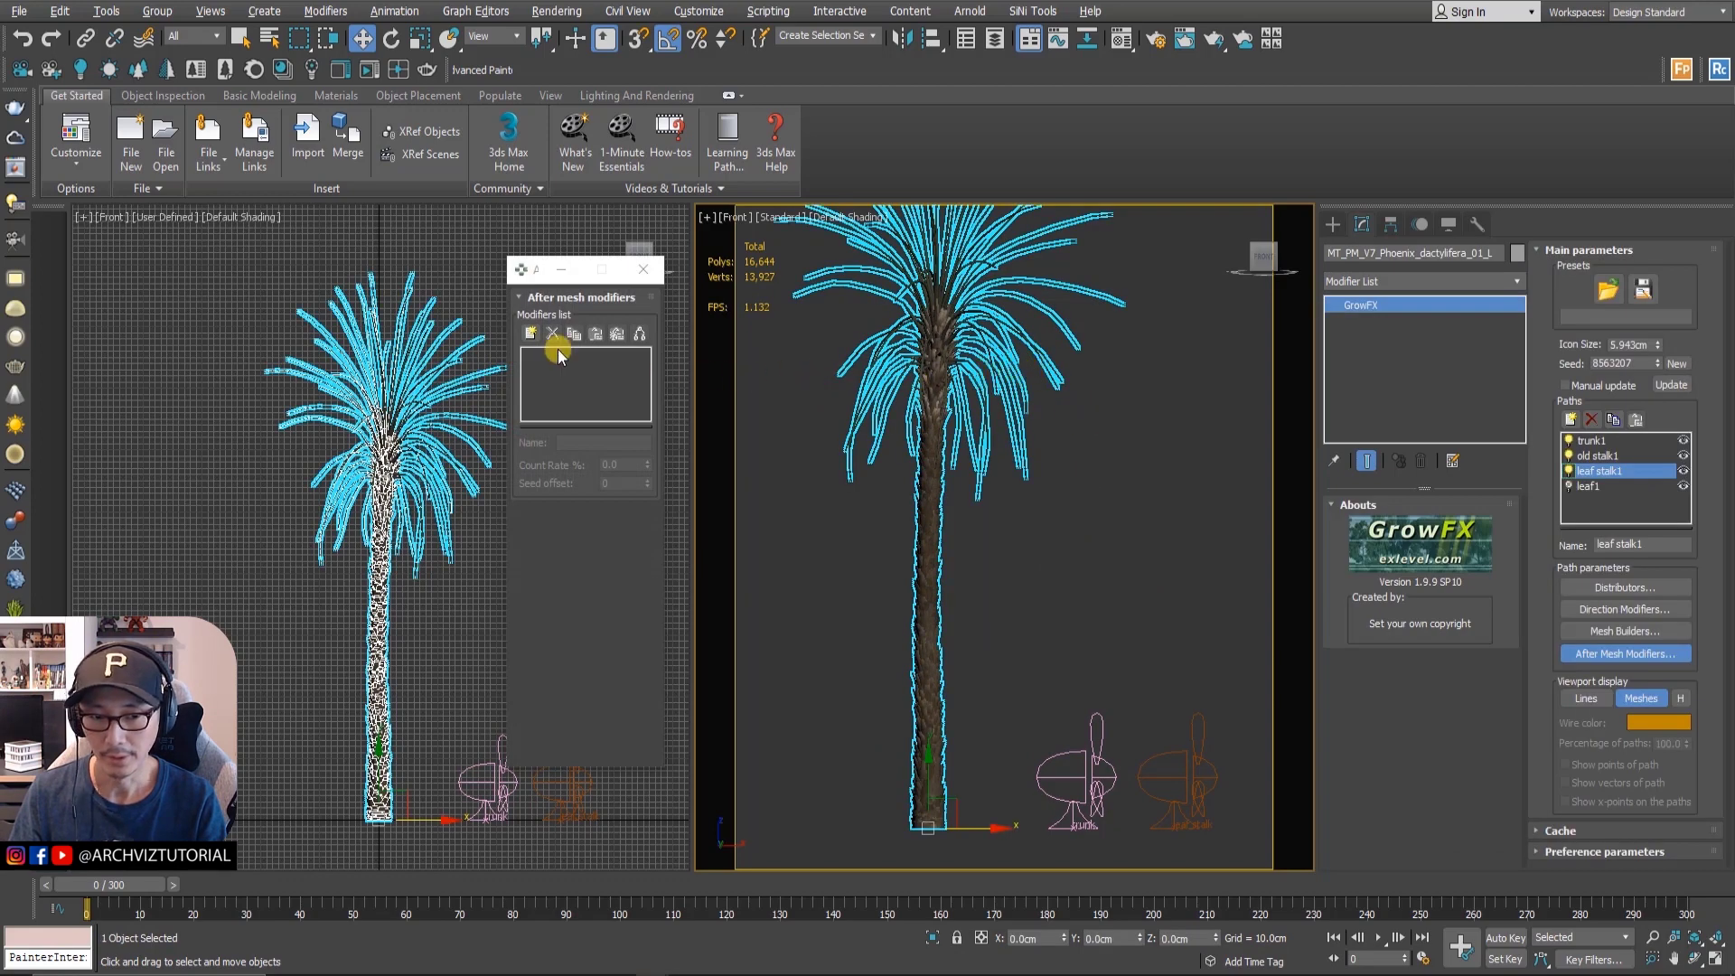
- Add a Wind animation modifier to leaf stalk1, driven by the leaf stalk wind helper
left_click(1600, 653)
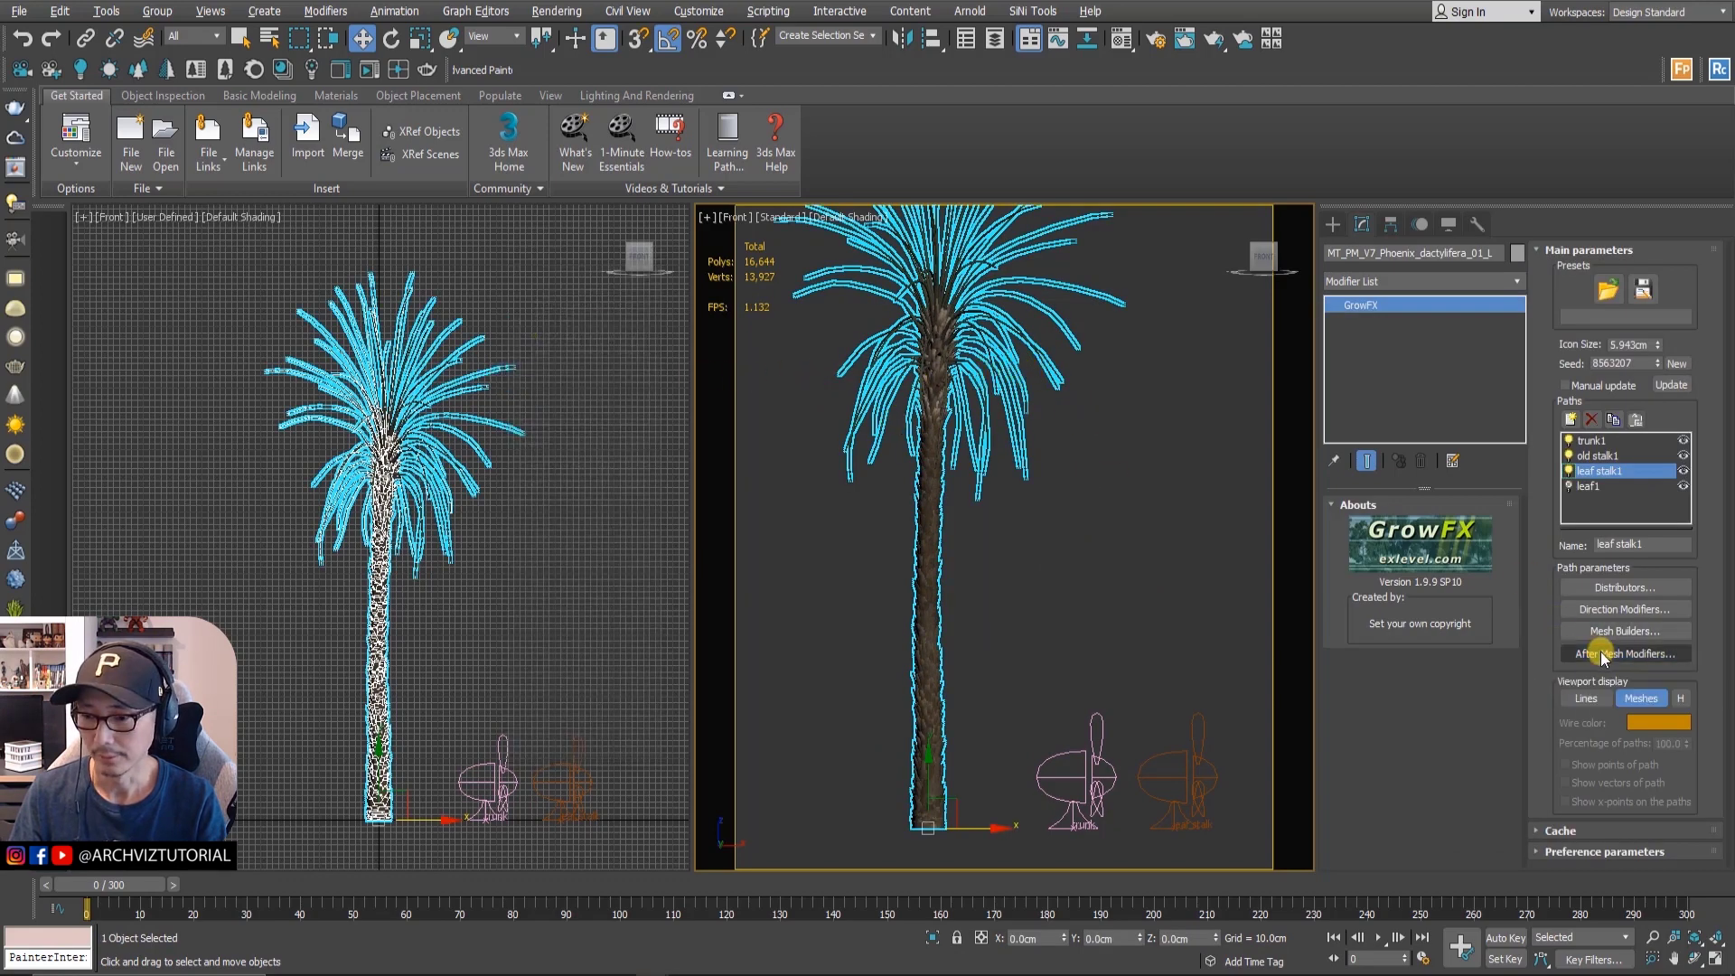
left_click(1600, 653)
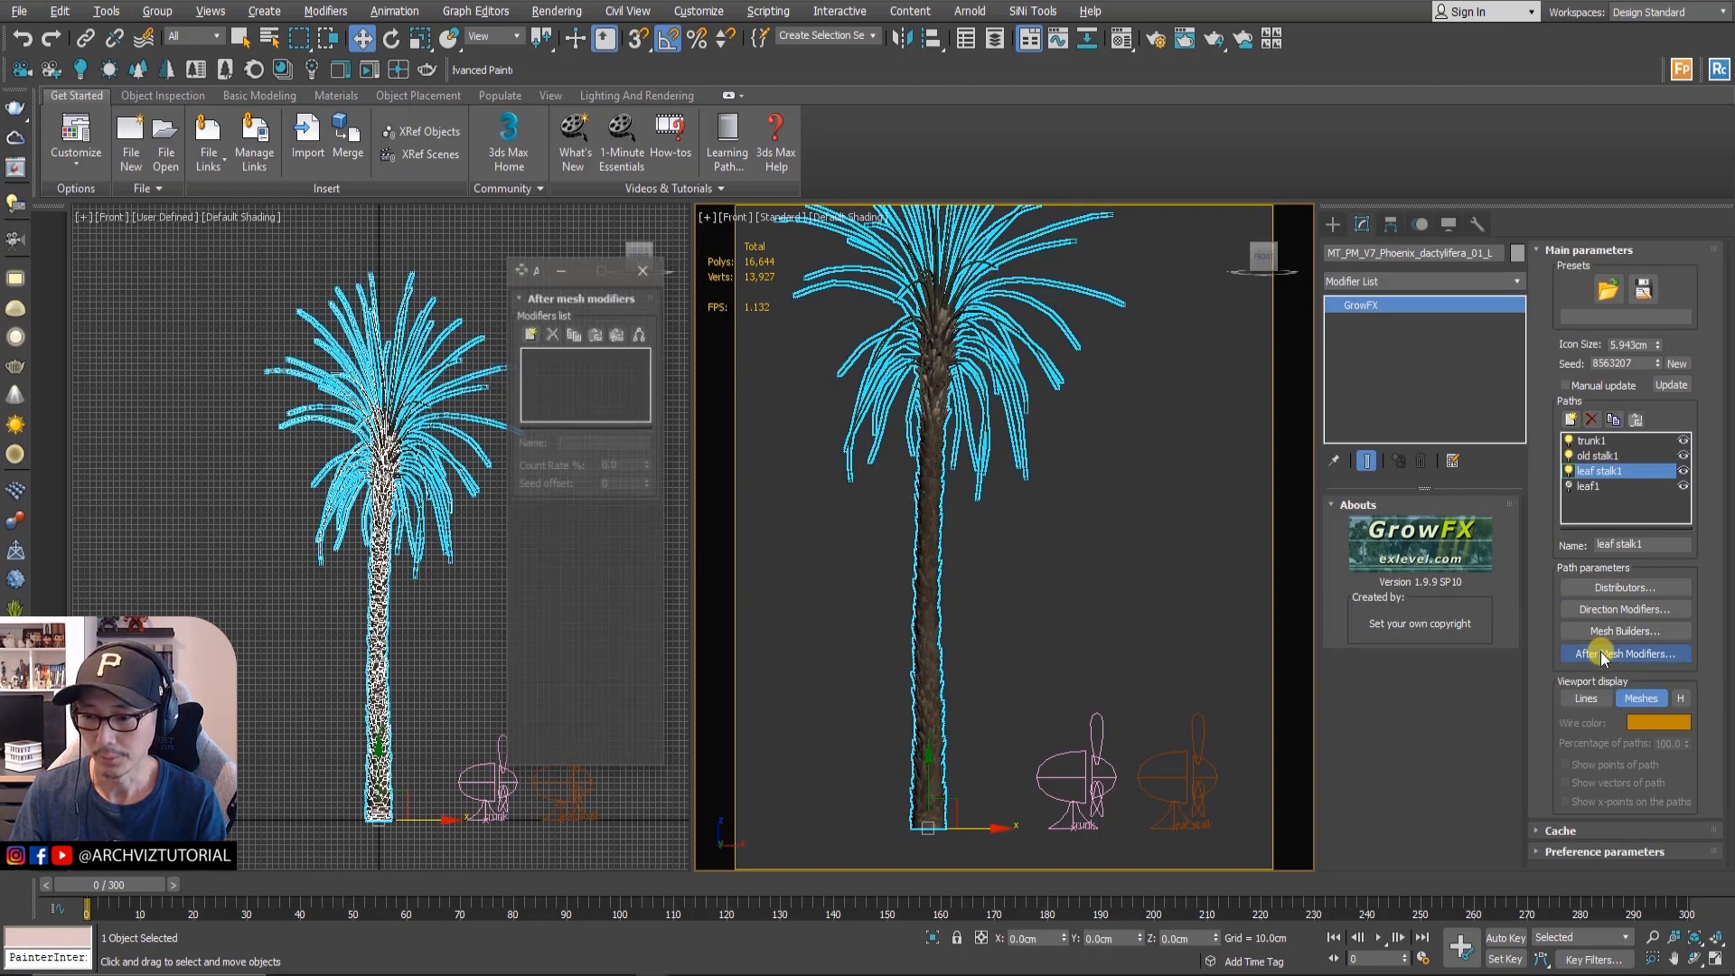
left_click(546, 343)
left_click(564, 491)
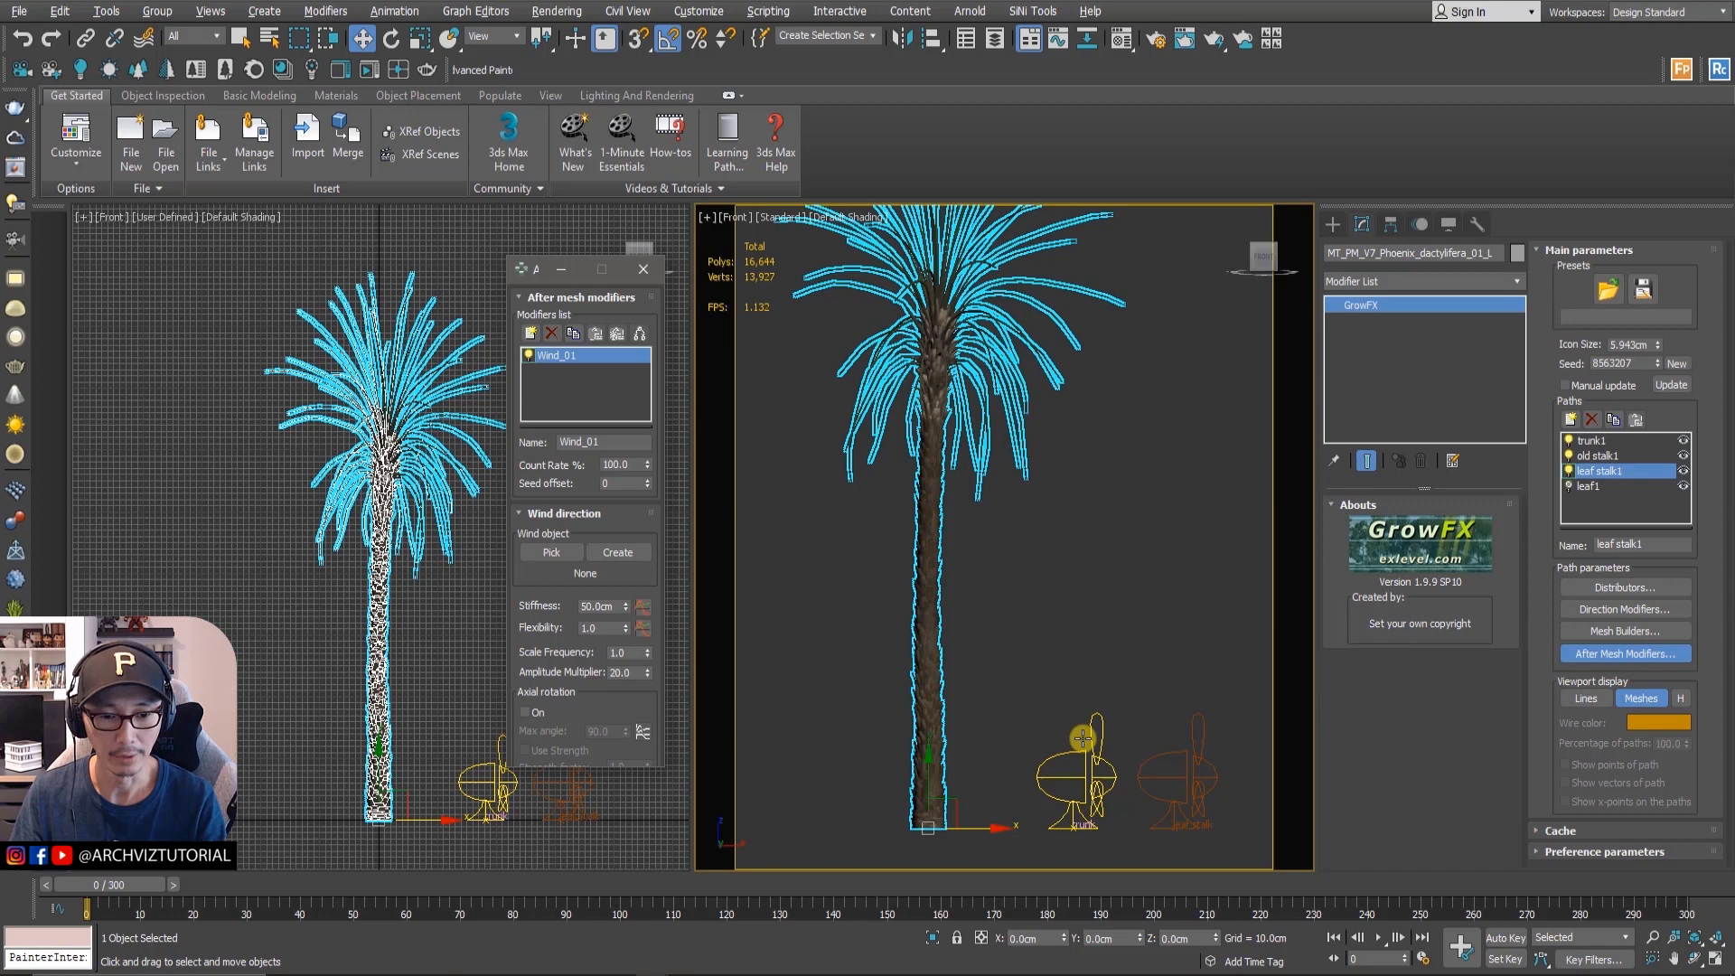
left_click(554, 552)
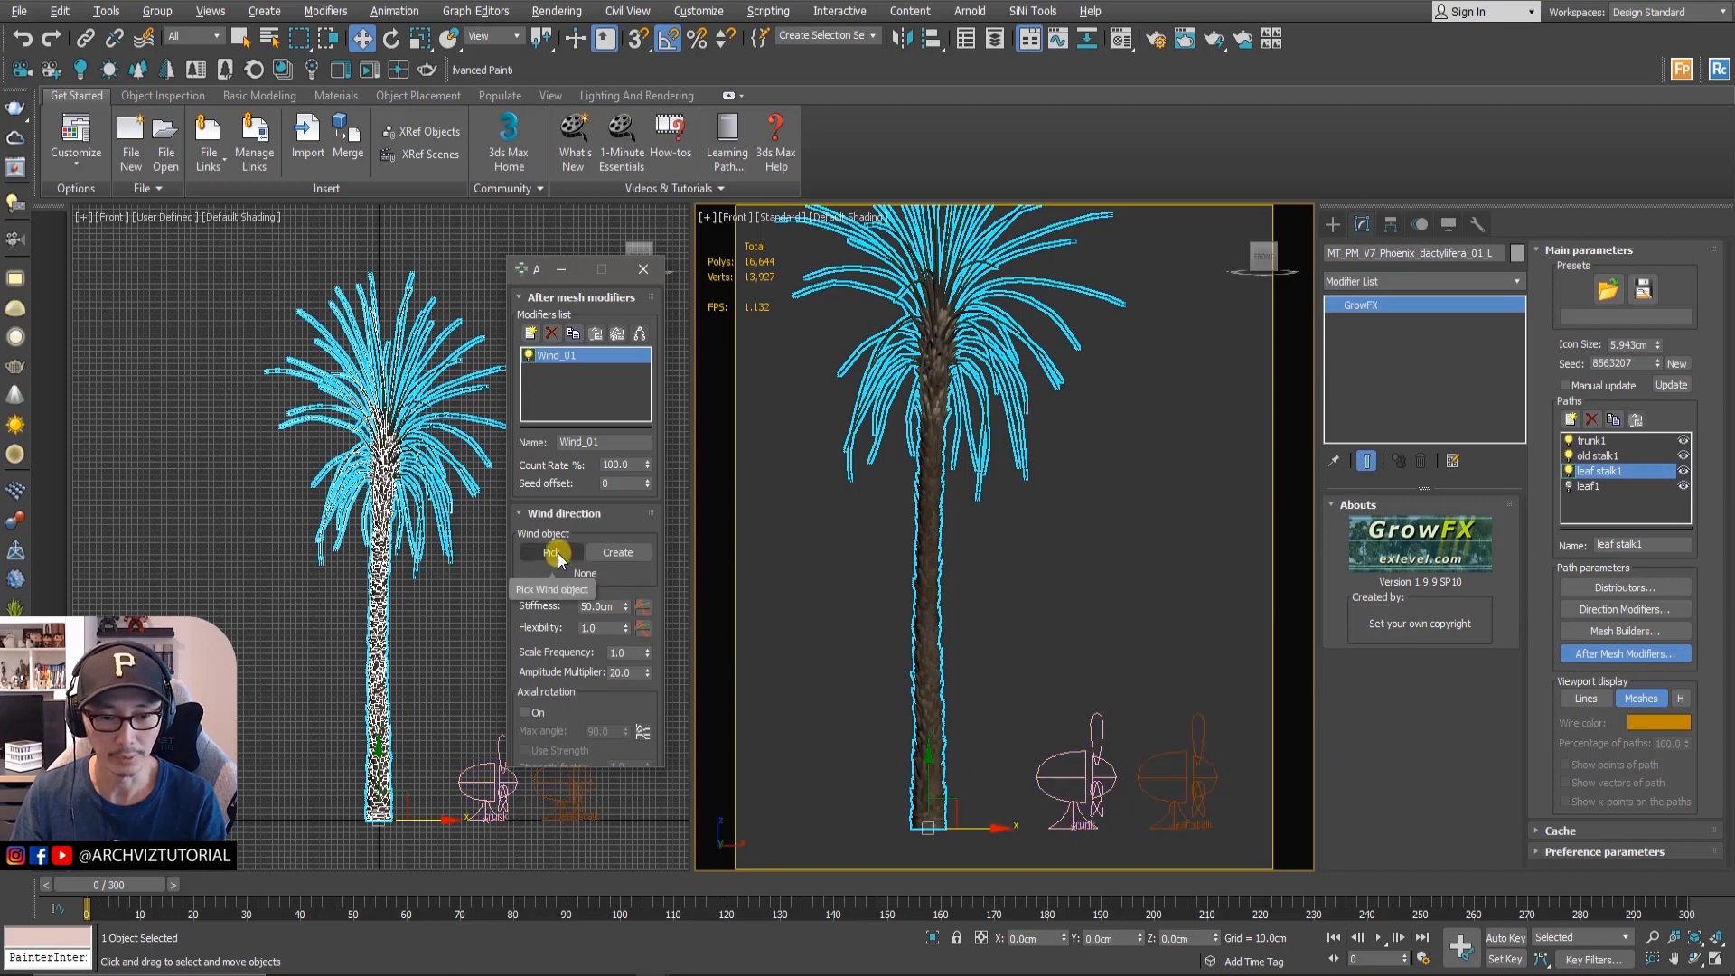
left_click(1195, 751)
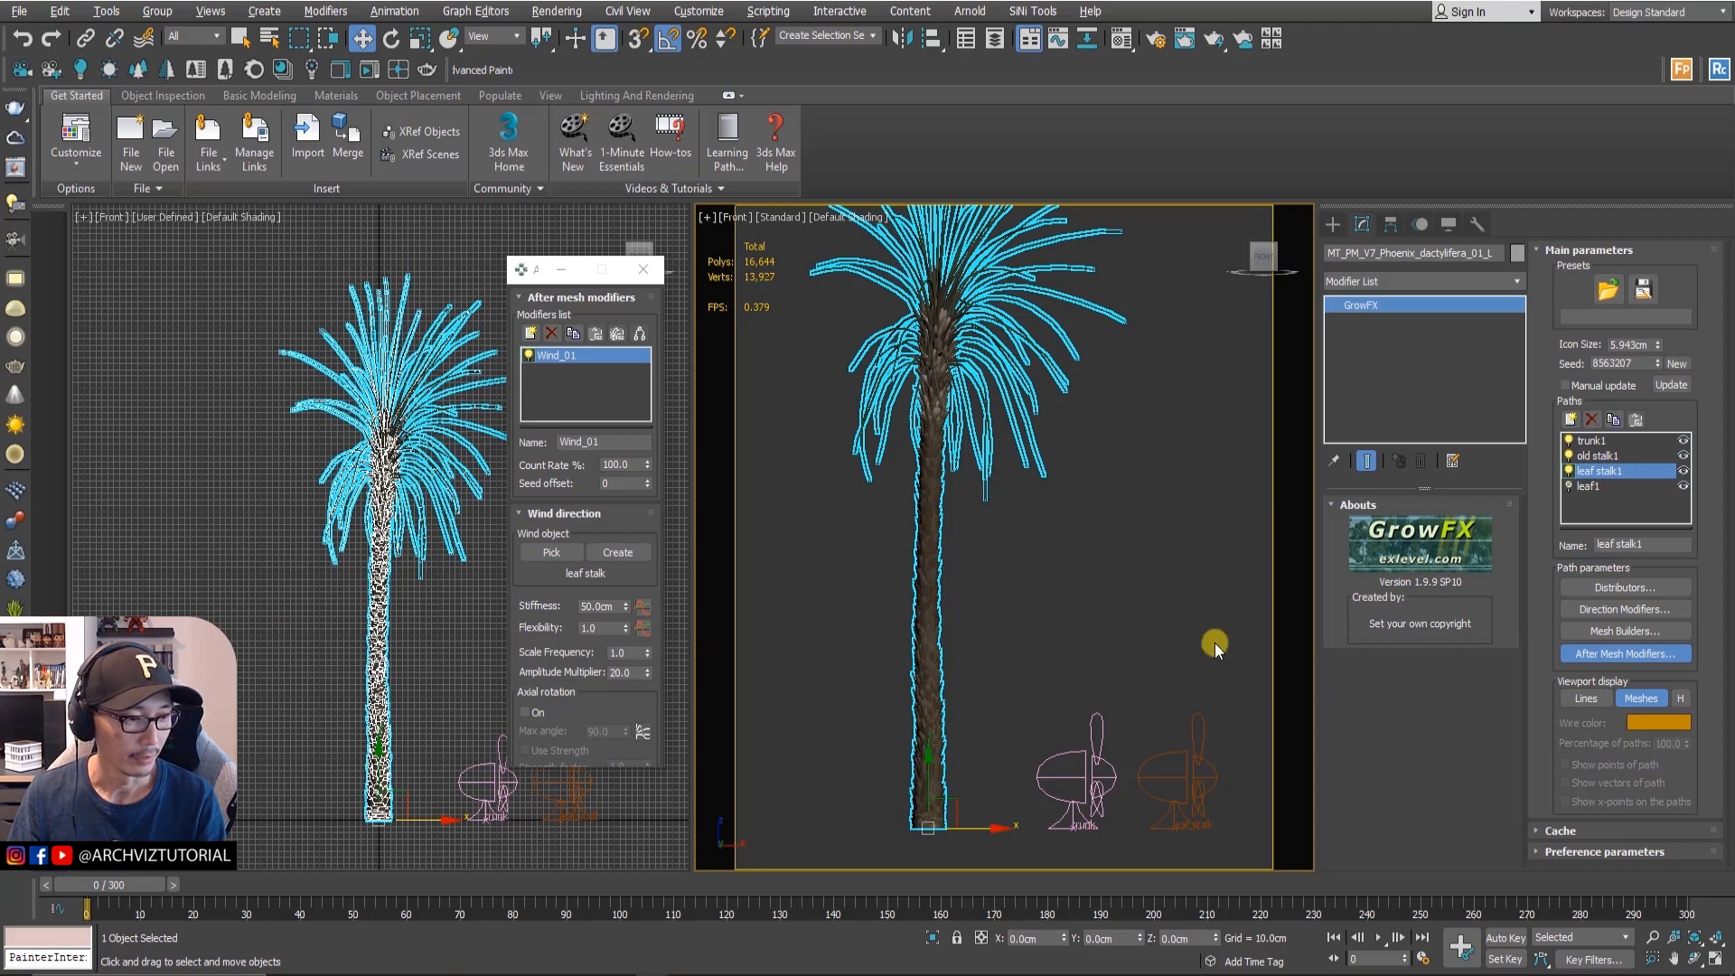
left_click(1170, 788)
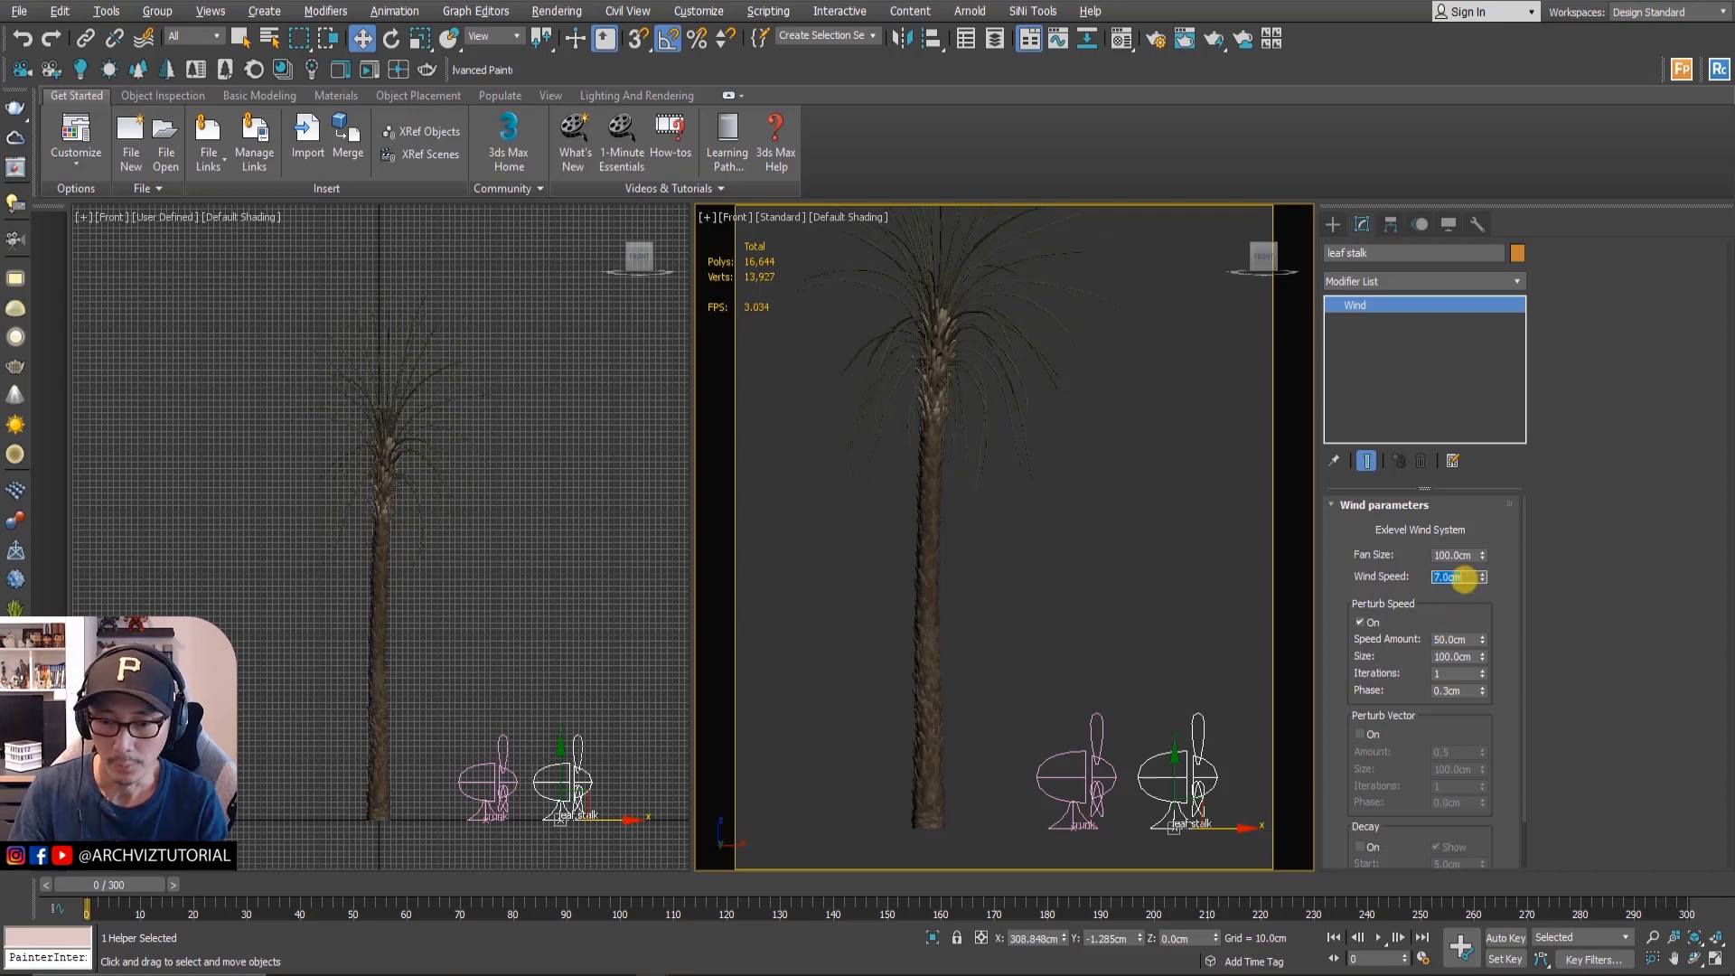
- Set the leaf stalk wind helper's Perturb Speed Size to 60.0cm, then deselect it
double_click(1456, 663)
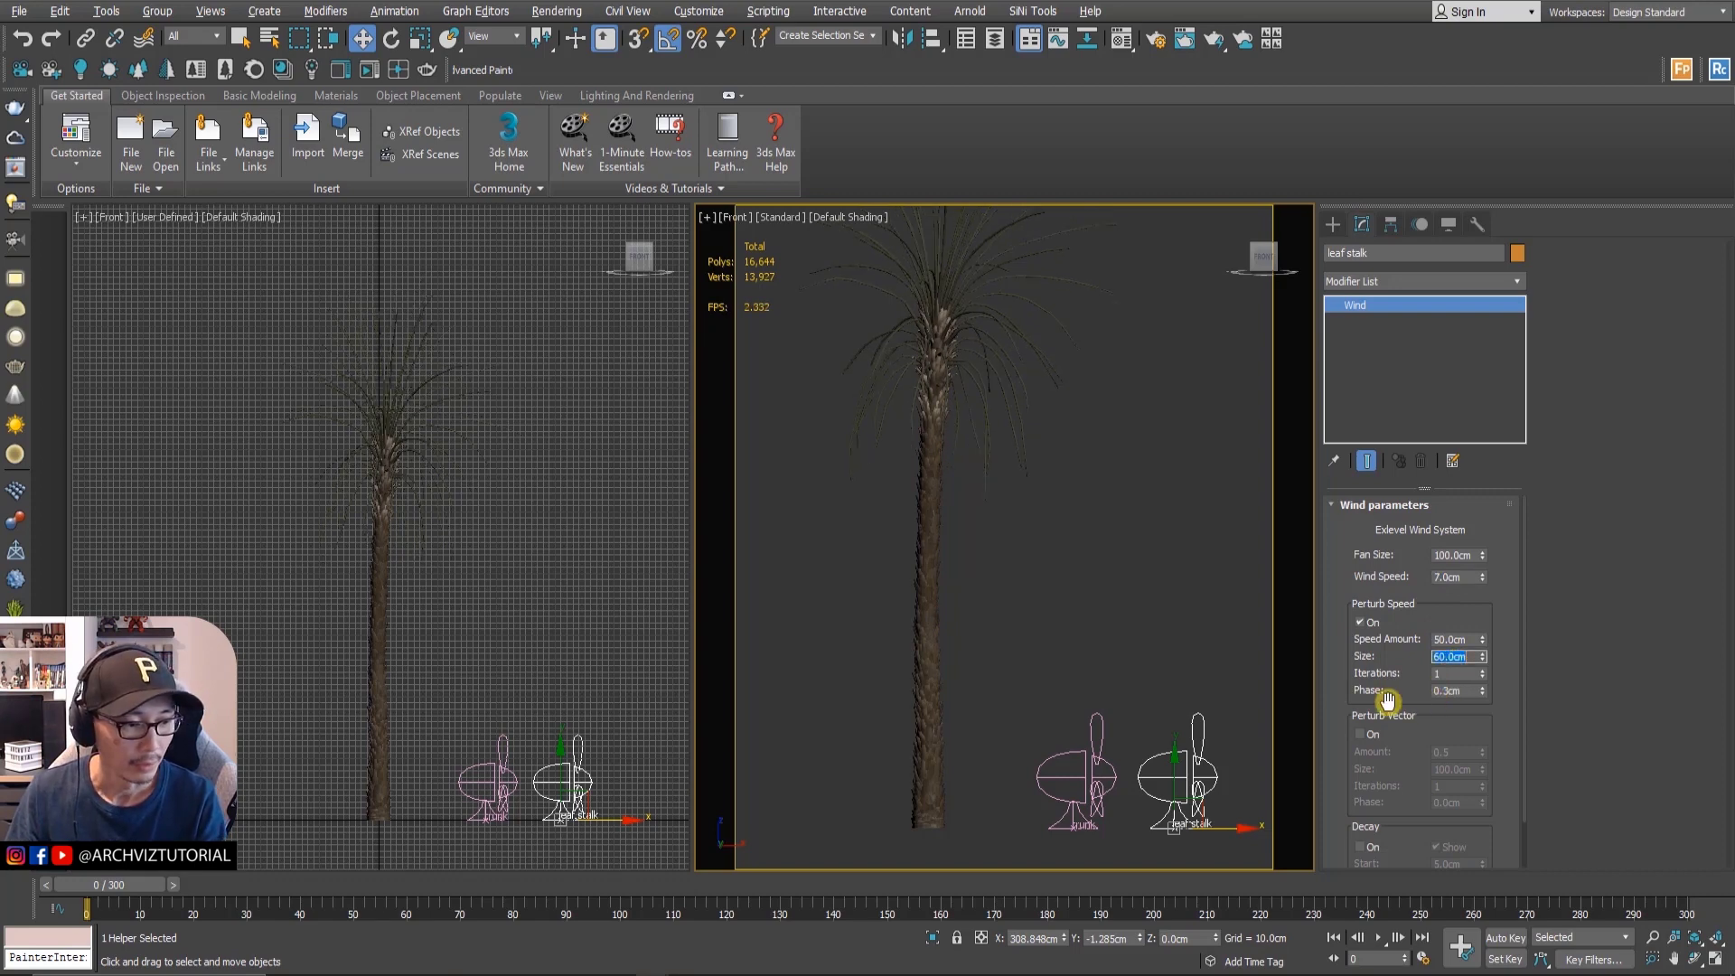
left_click(1153, 597)
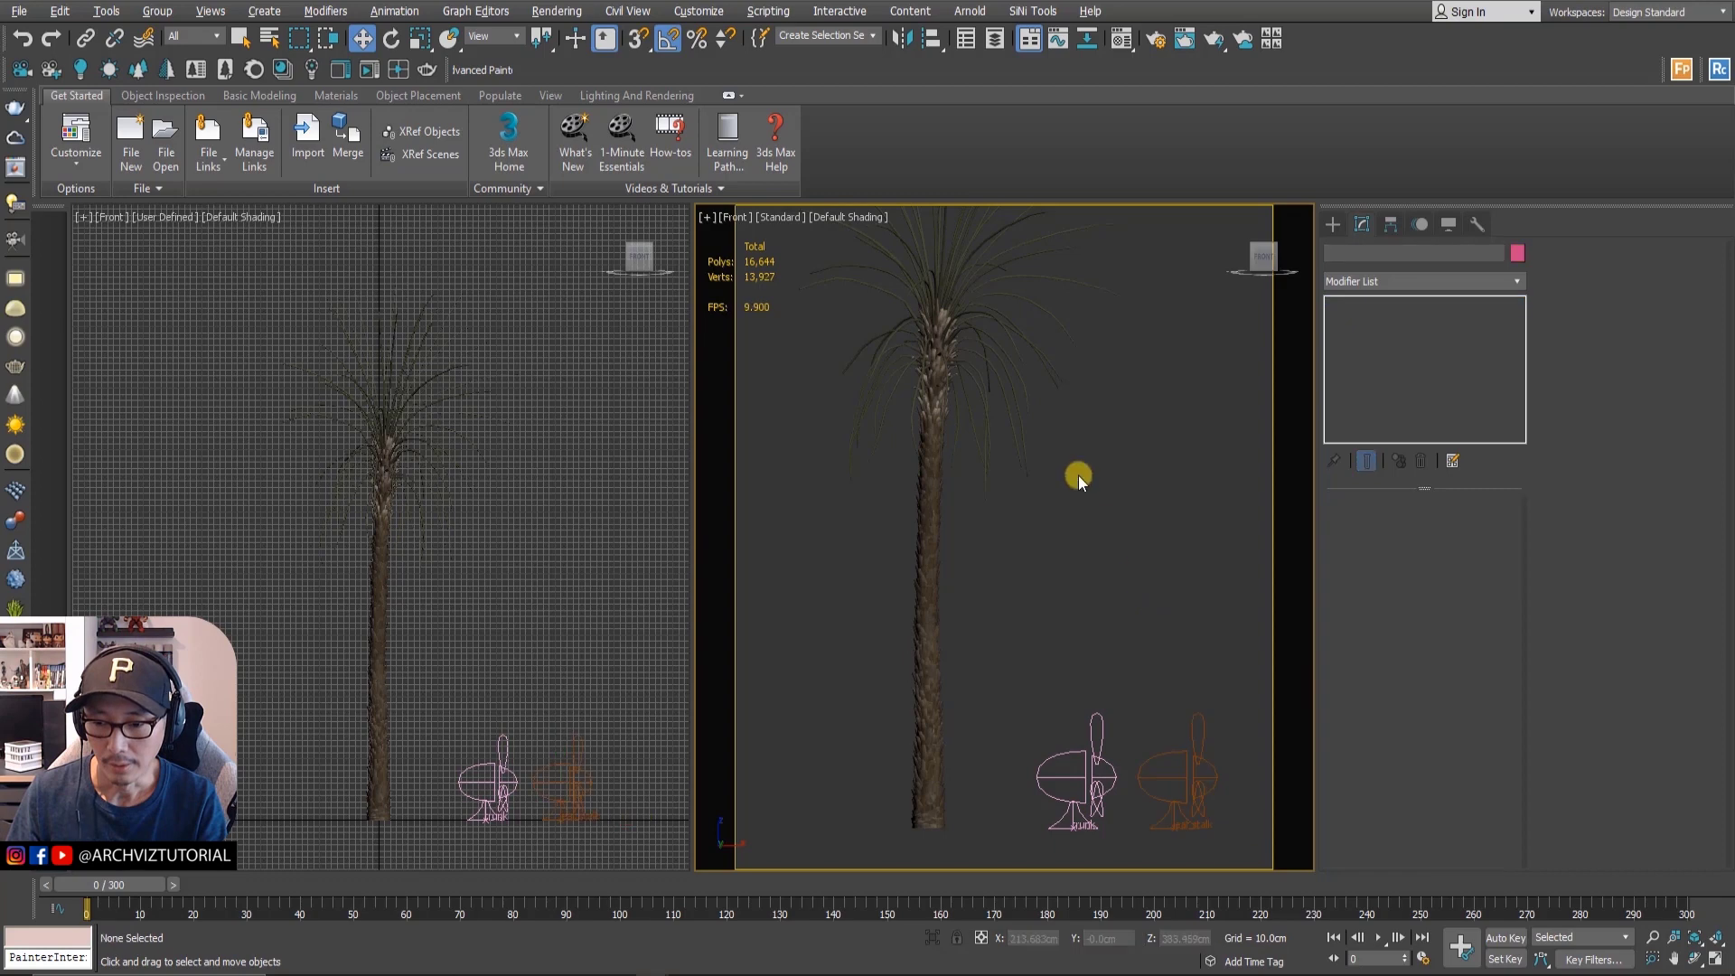
- Select the palm to check its leaf stalk Wind_01 modifier, then zoom and pan onto the crown
left_click(1019, 373)
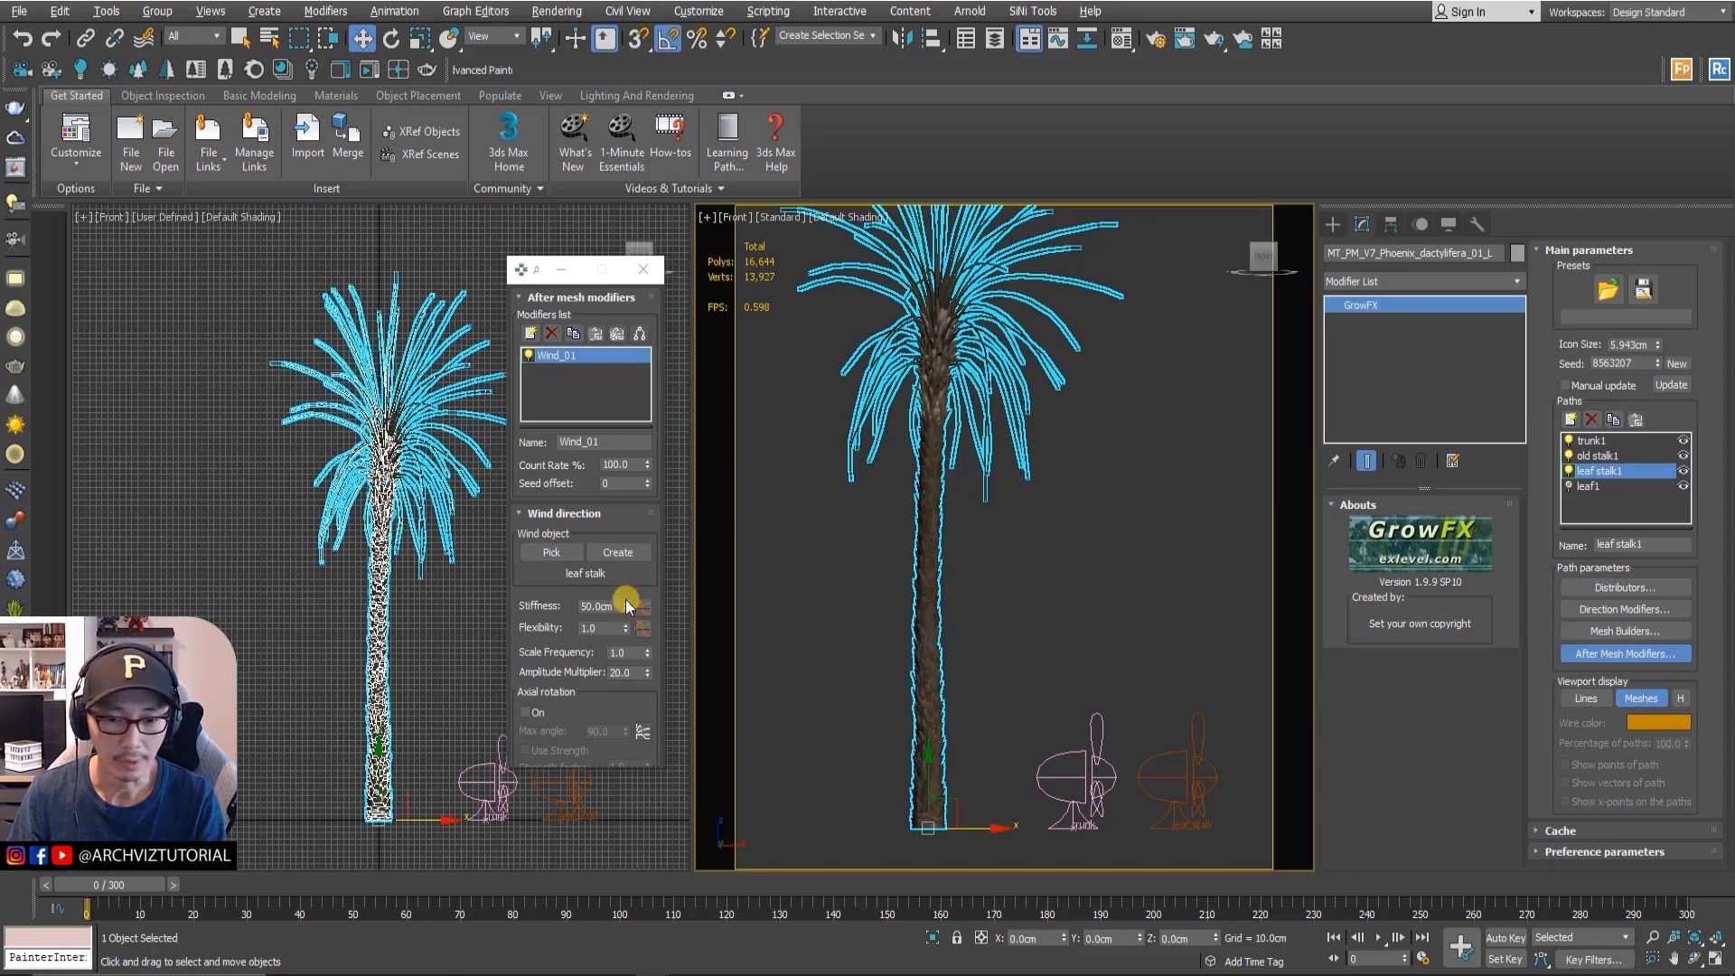
scroll(543, 604, "down", 1)
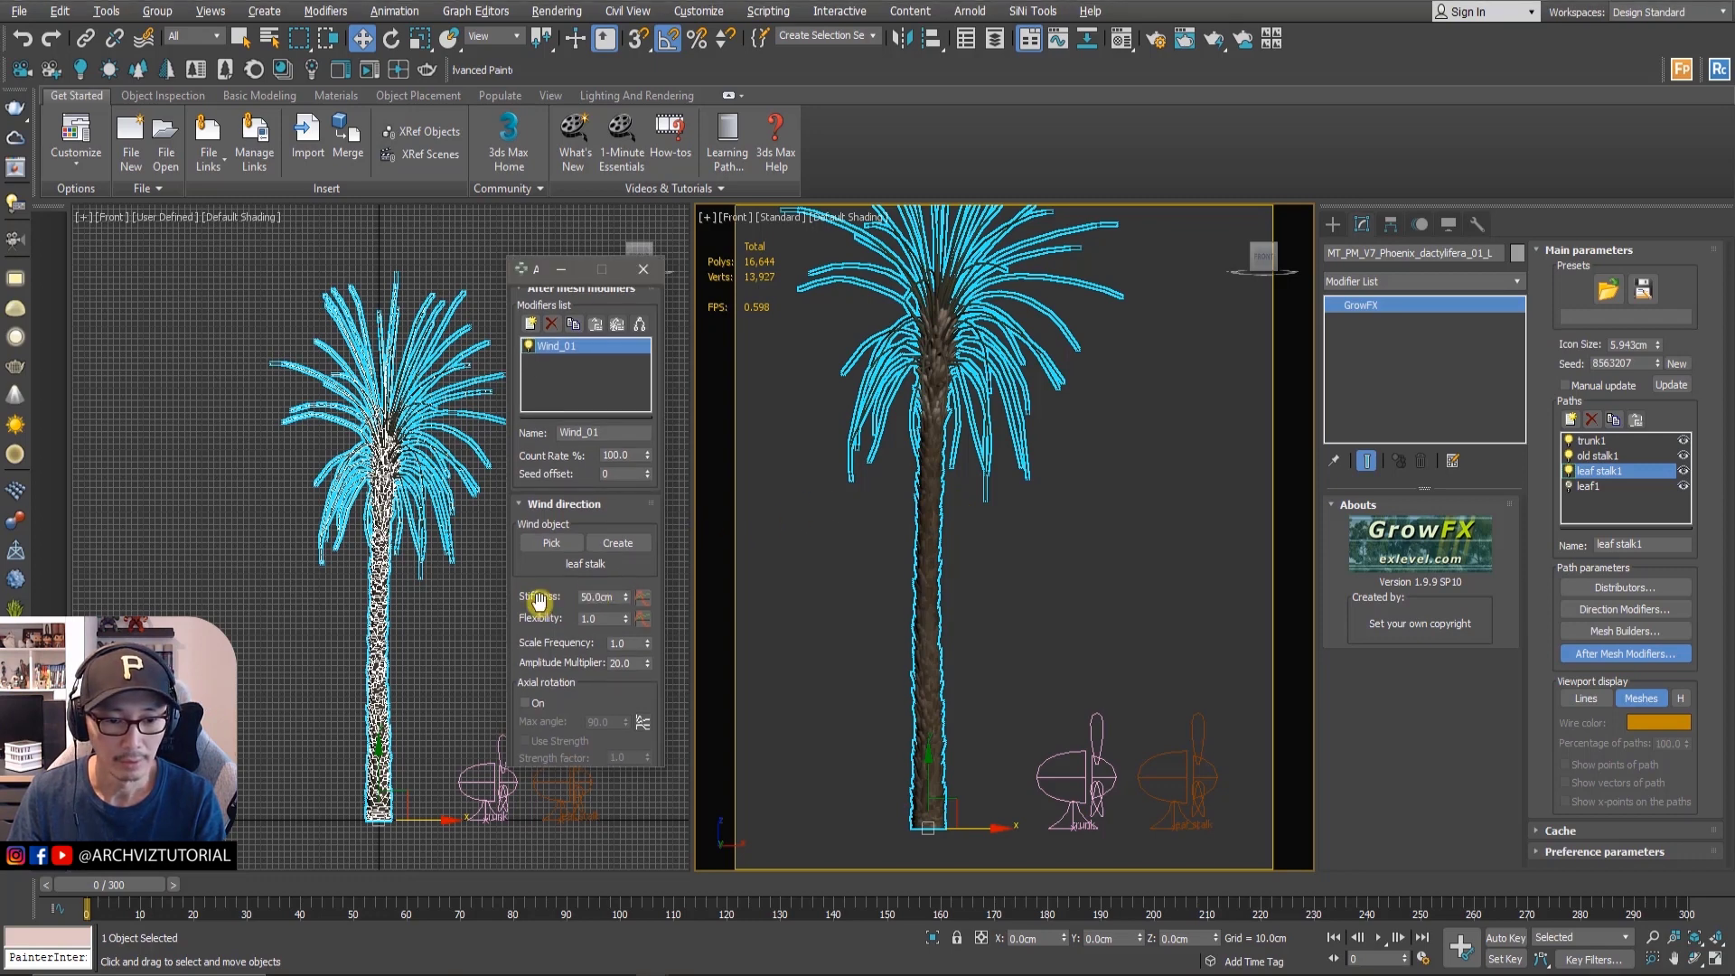
left_click_drag(540, 601, 533, 615)
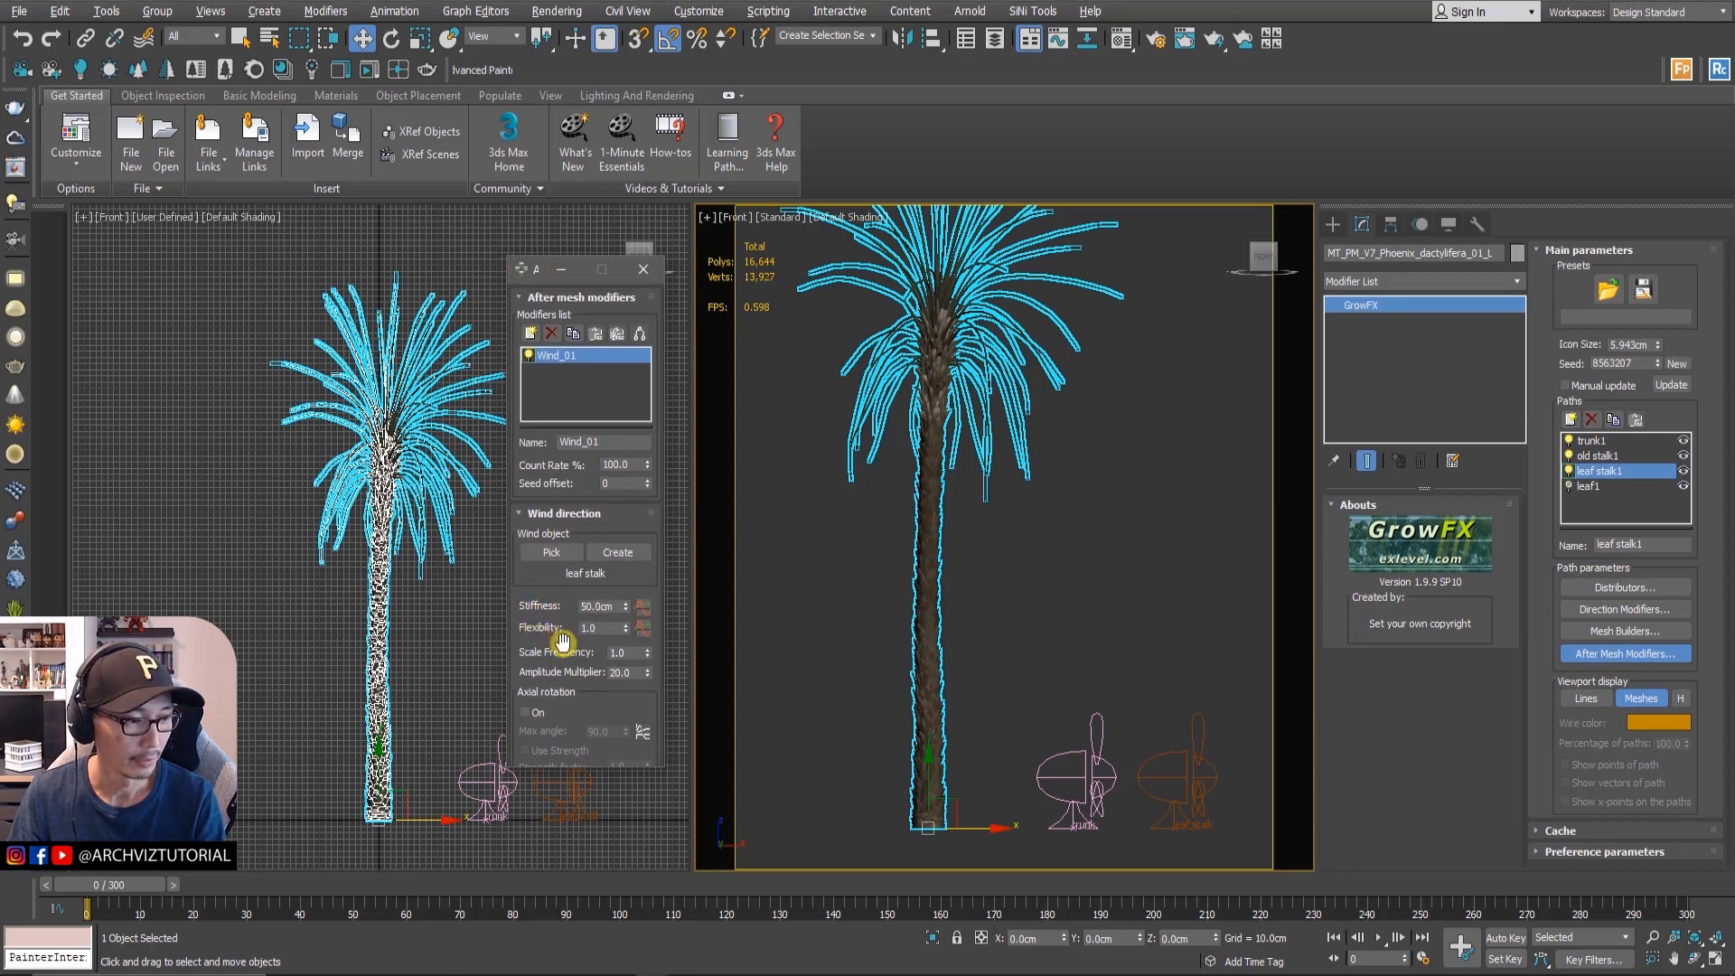
middle_click_drag(1064, 437, 1097, 569)
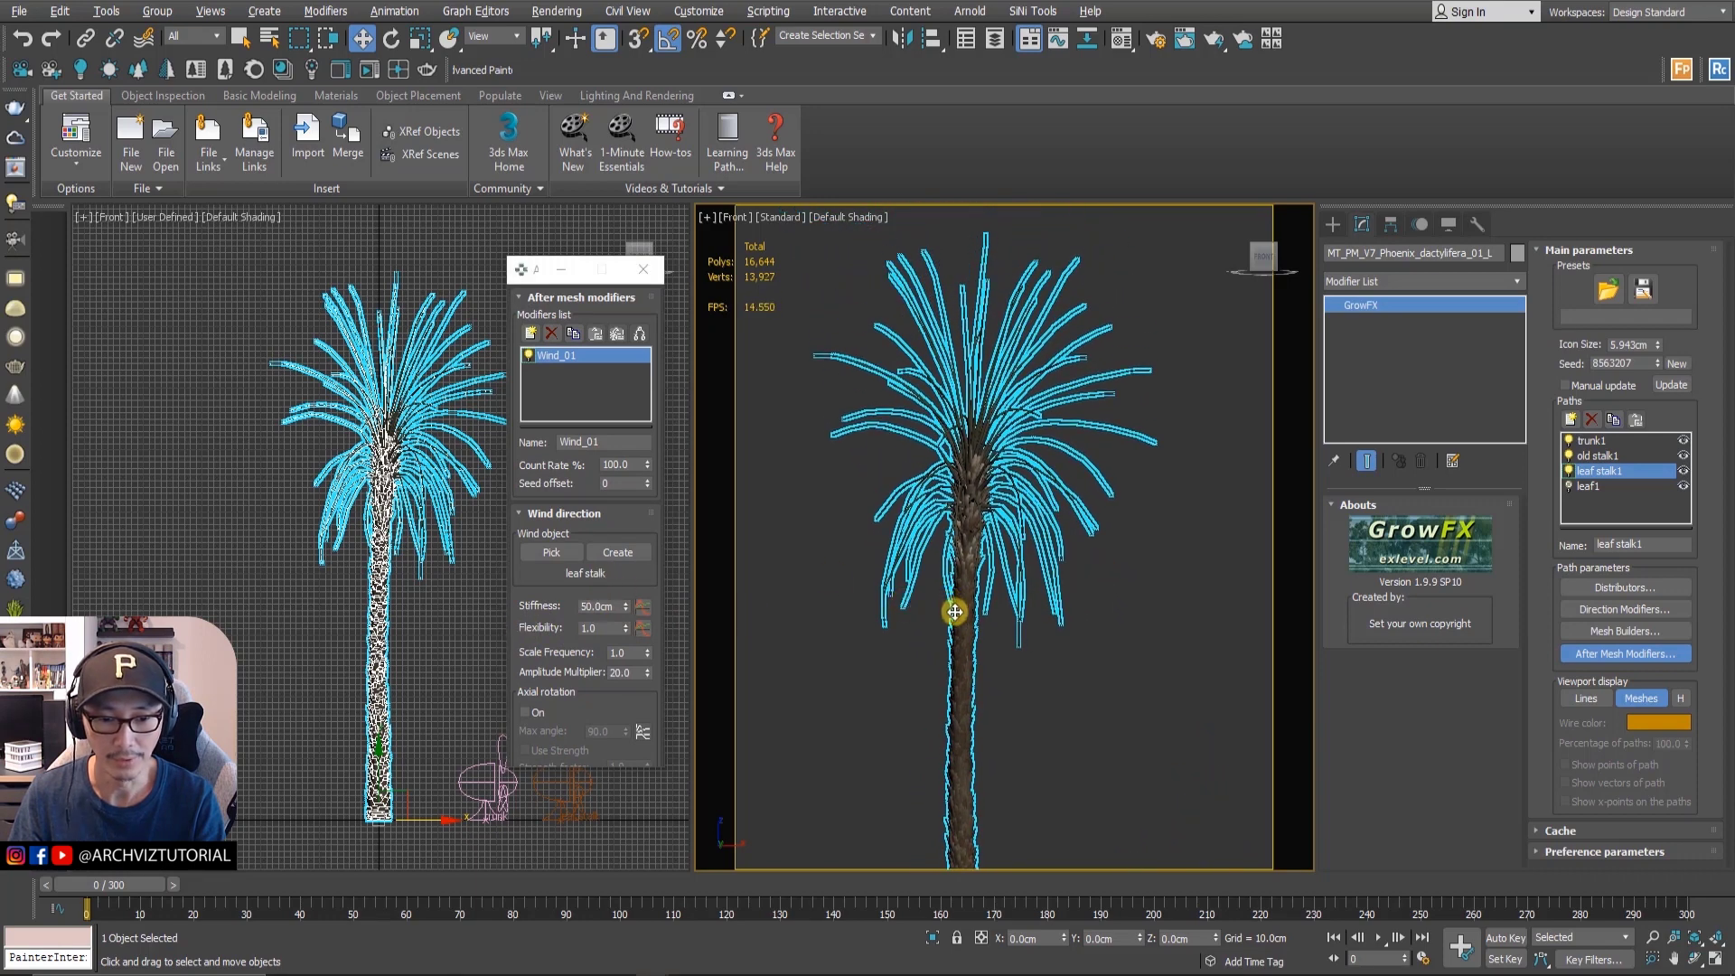
scroll(977, 569, "up", 2)
middle_click_drag(1015, 496, 1033, 599)
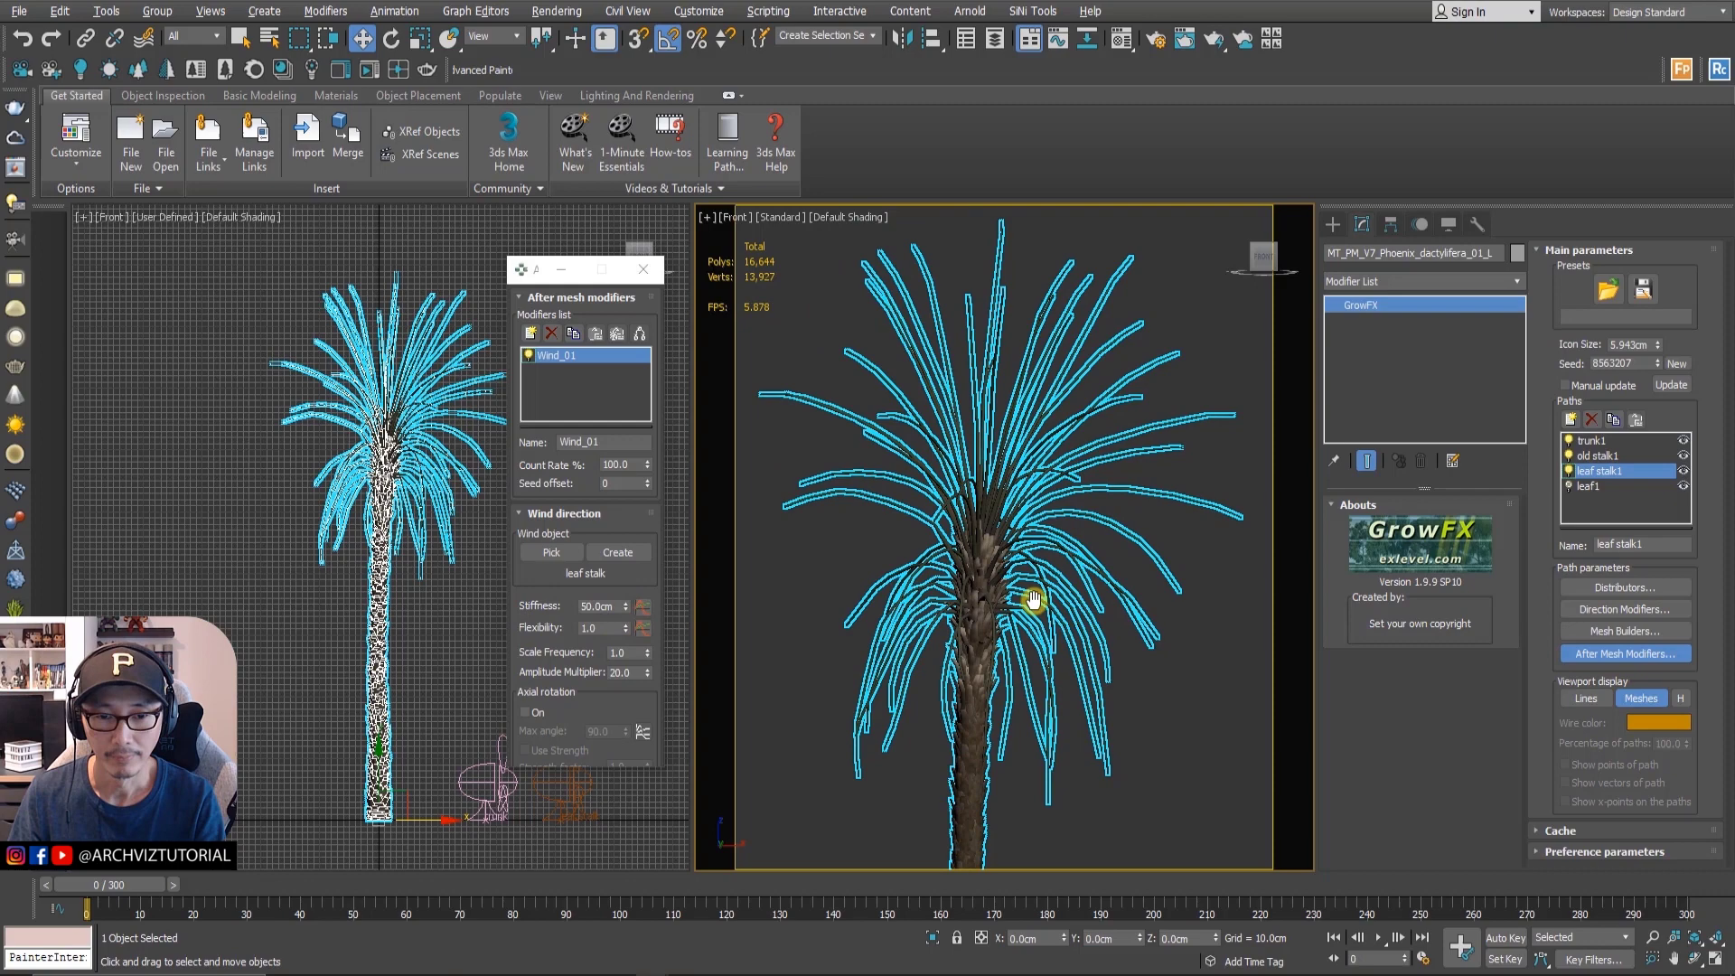
- Deselect, maximize the Front viewport with Alt+W and show the safe frame
left_click(772, 345)
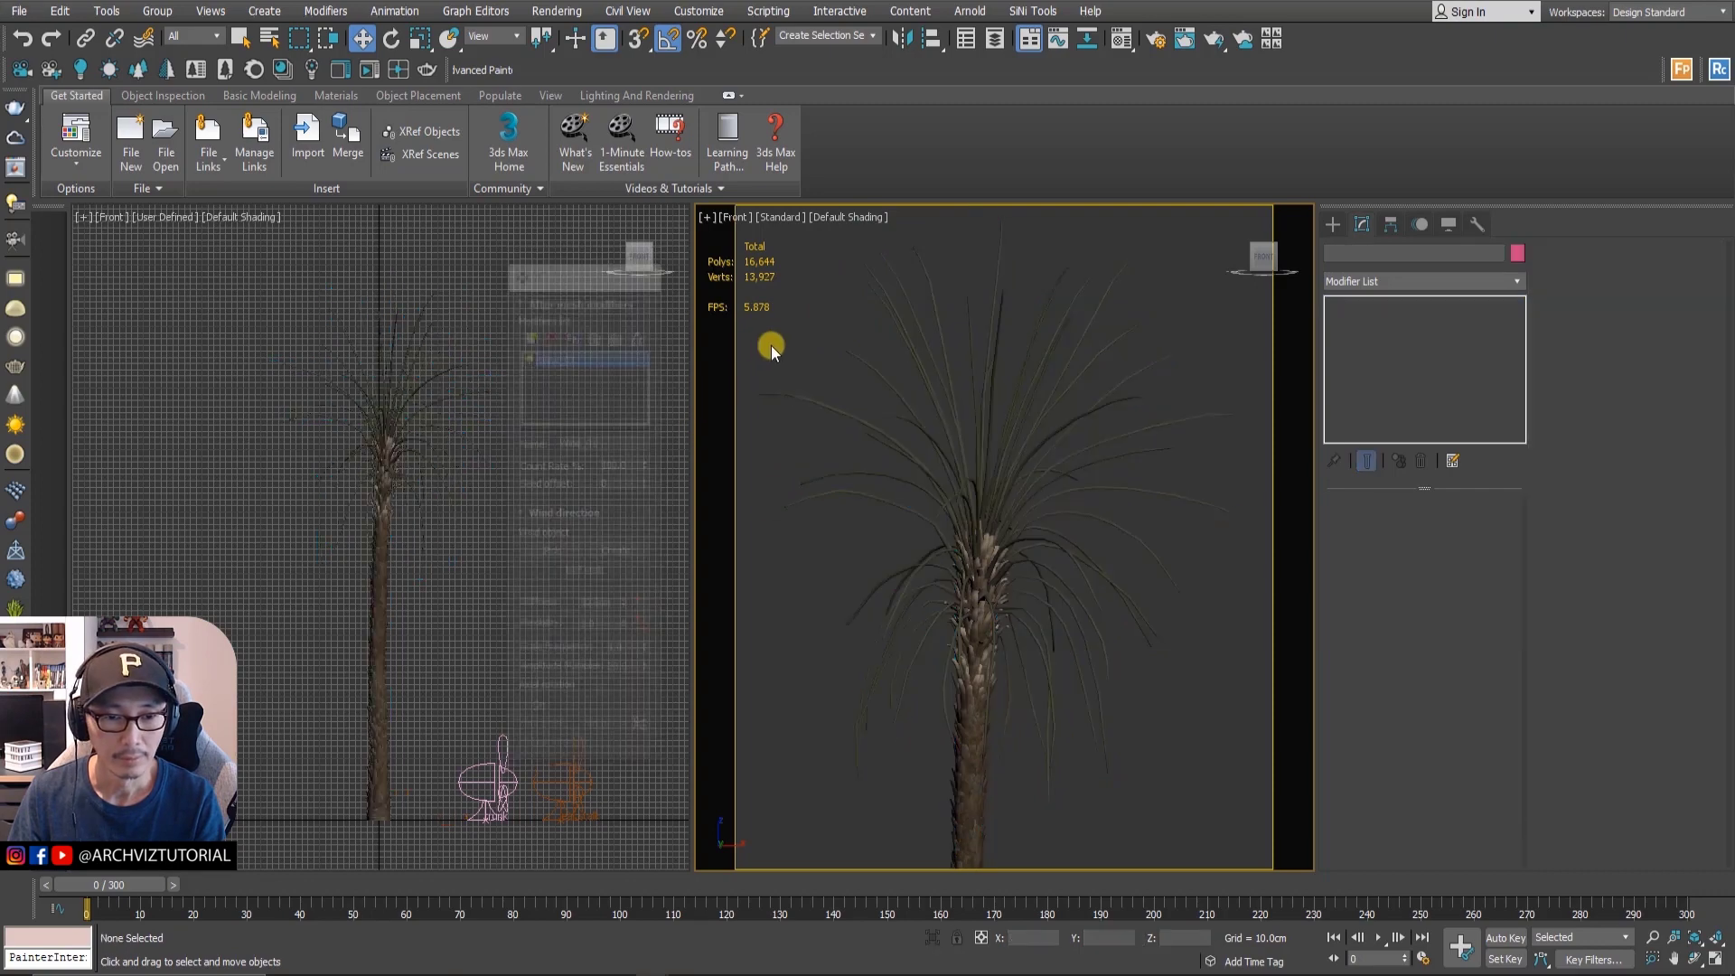
key("alt+w")
scroll(727, 462, "up", 3)
scroll(726, 462, "down", 5)
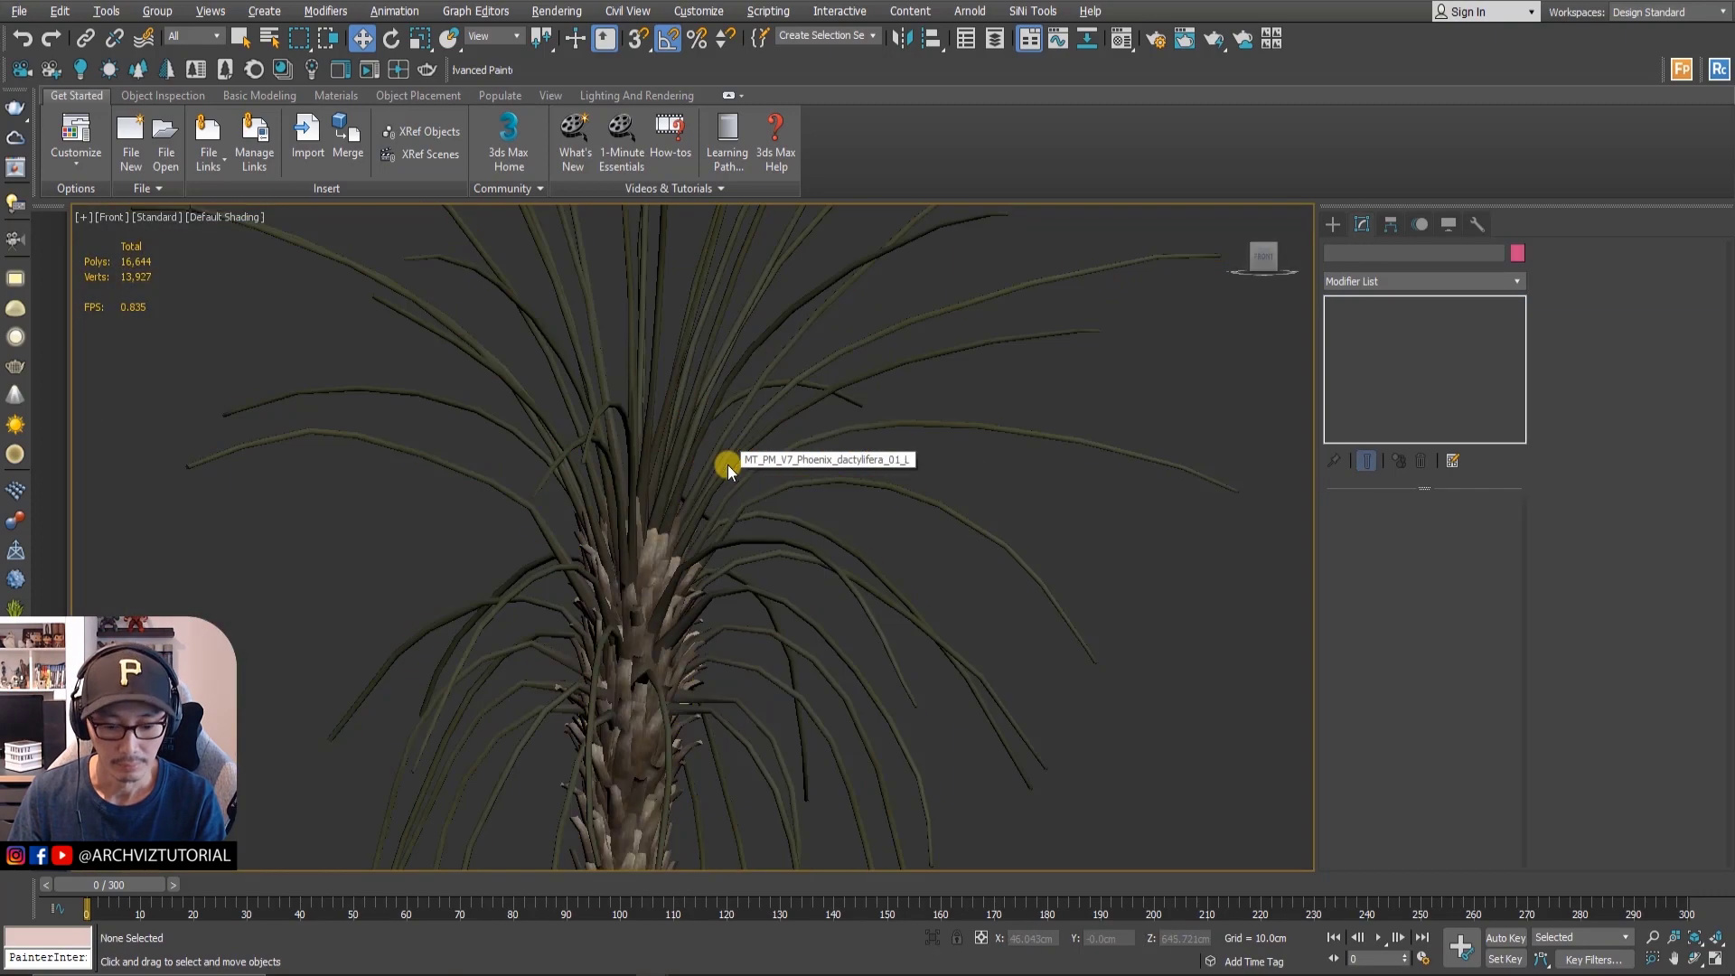
key("shift+f")
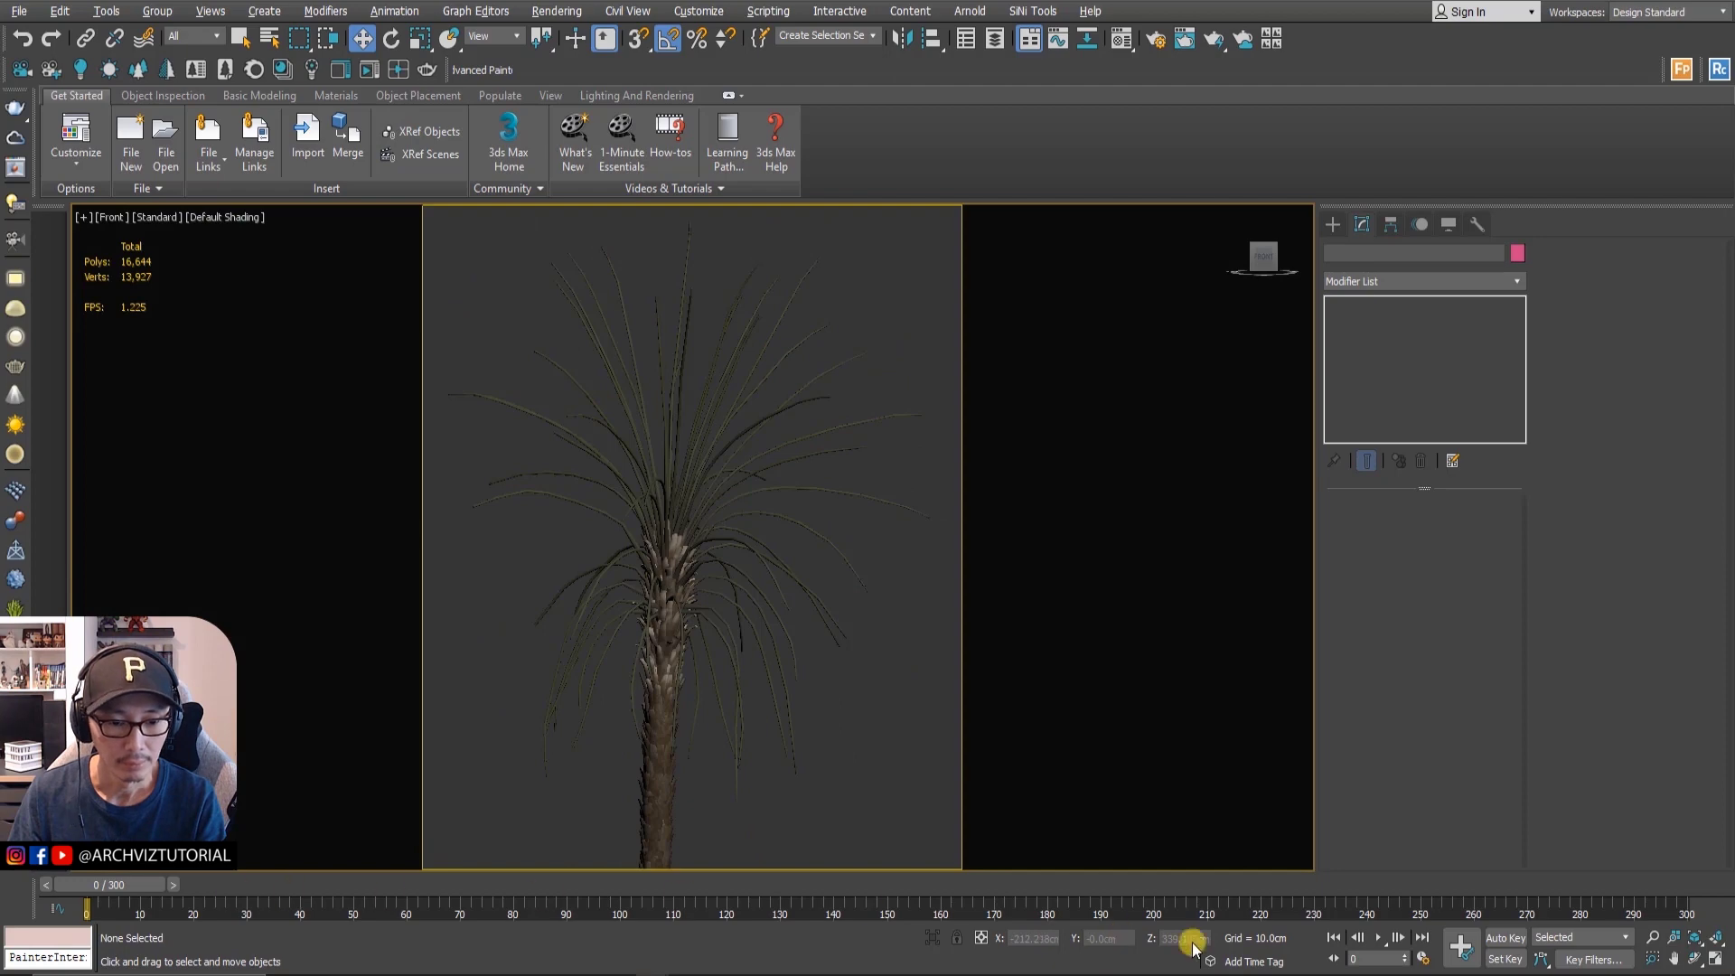
- Play the palm's wind animation, switch back to Move, and pan the palm higher
left_click(1380, 939)
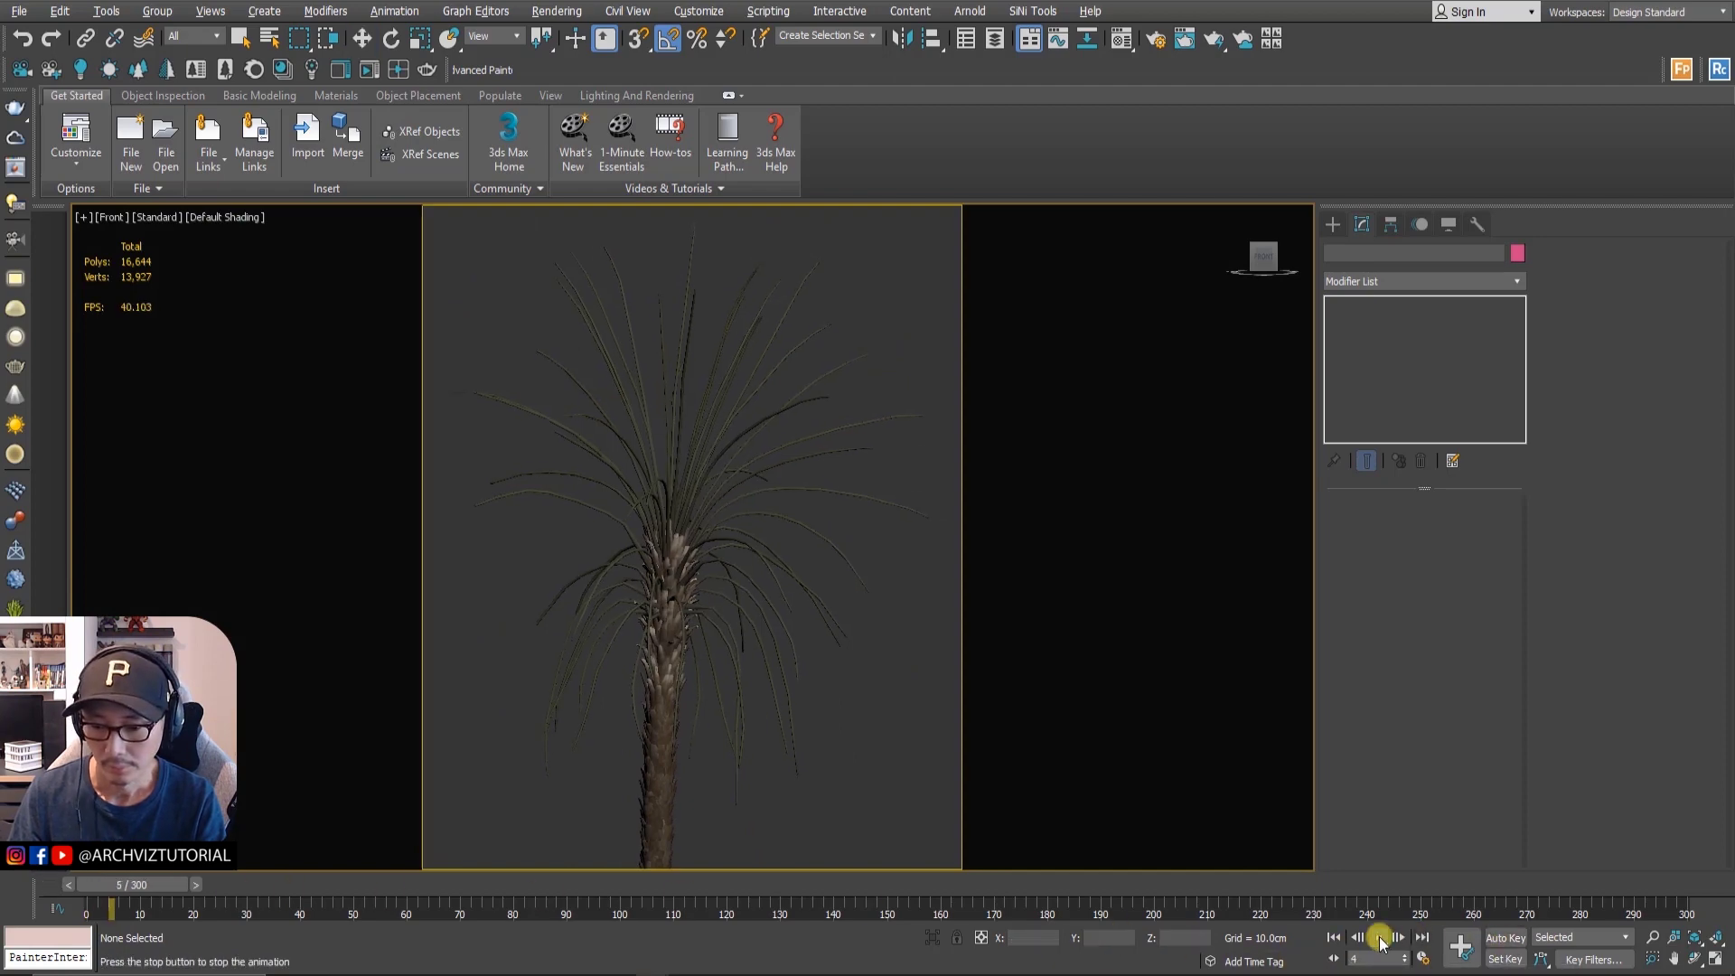
left_click(1380, 938)
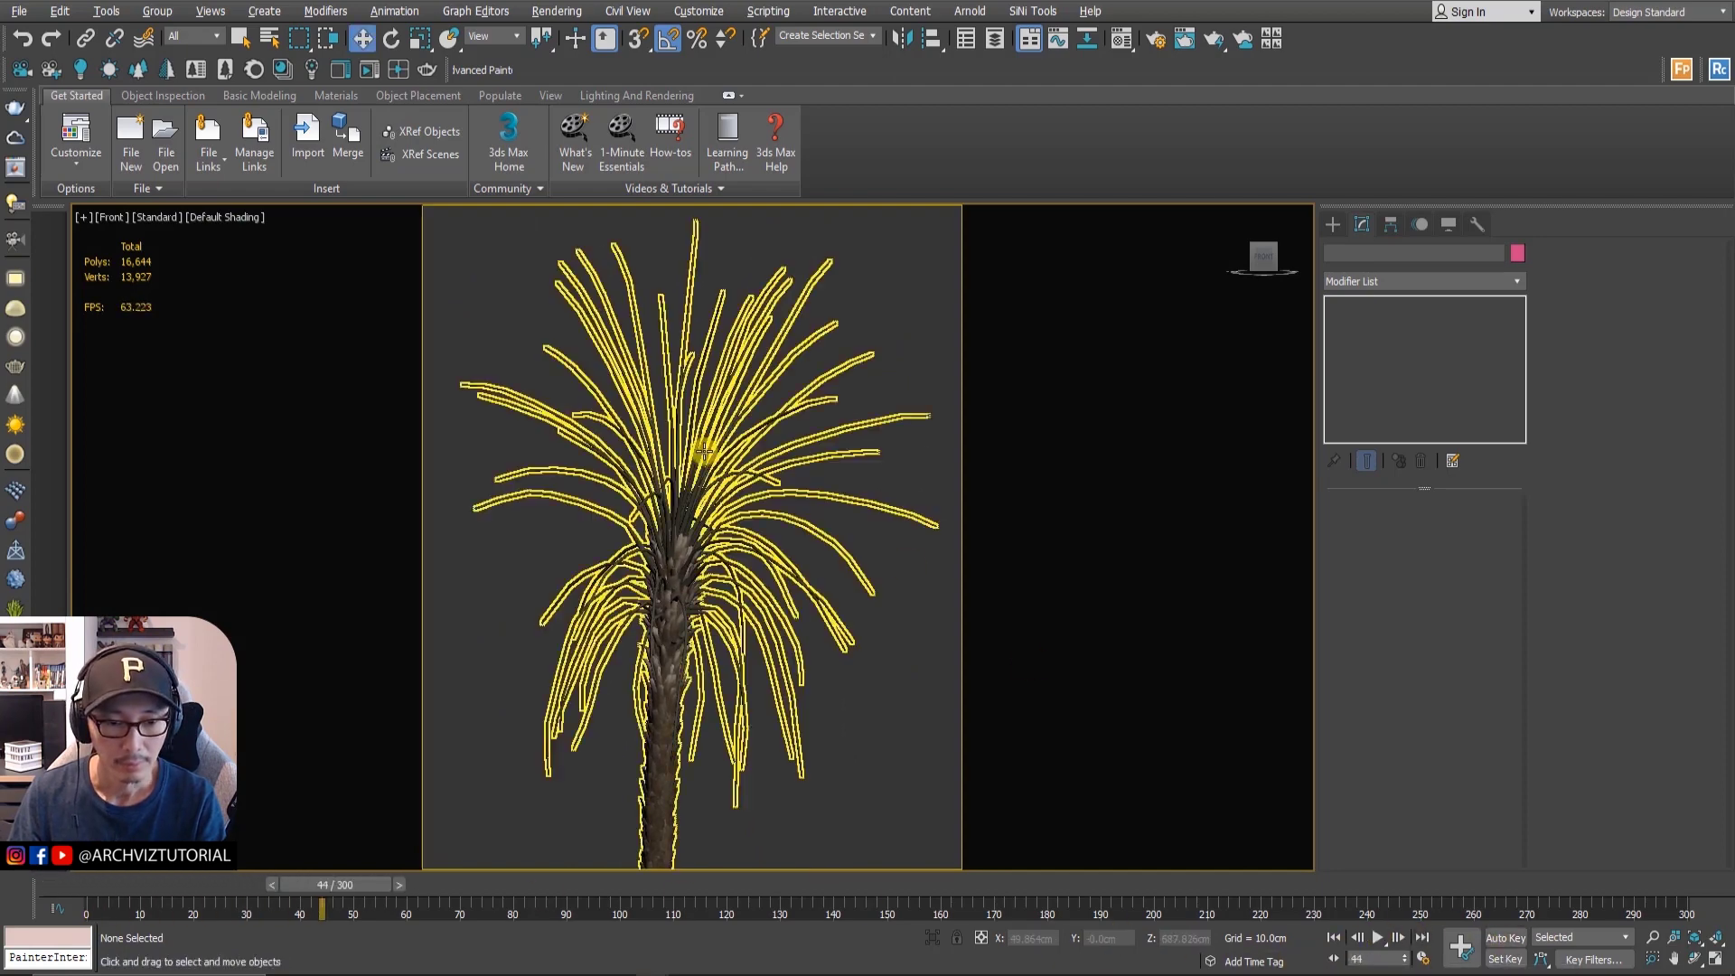
scroll(648, 432, "up", 2)
left_click(1379, 938)
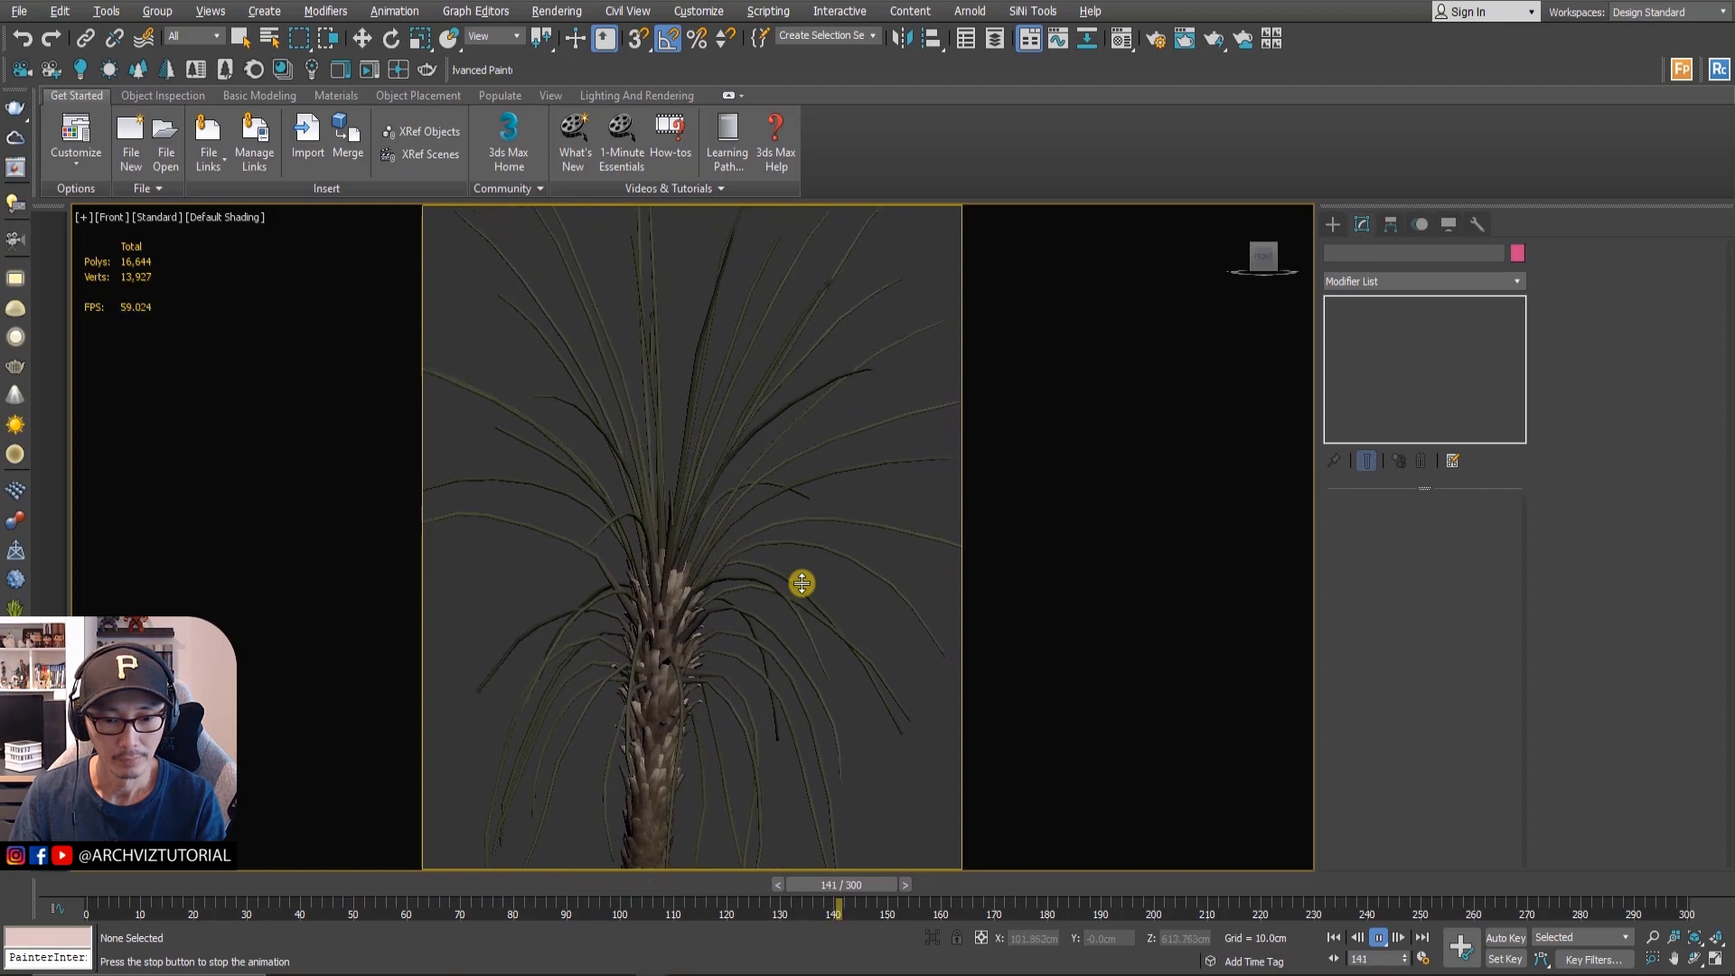
right_click(764, 562)
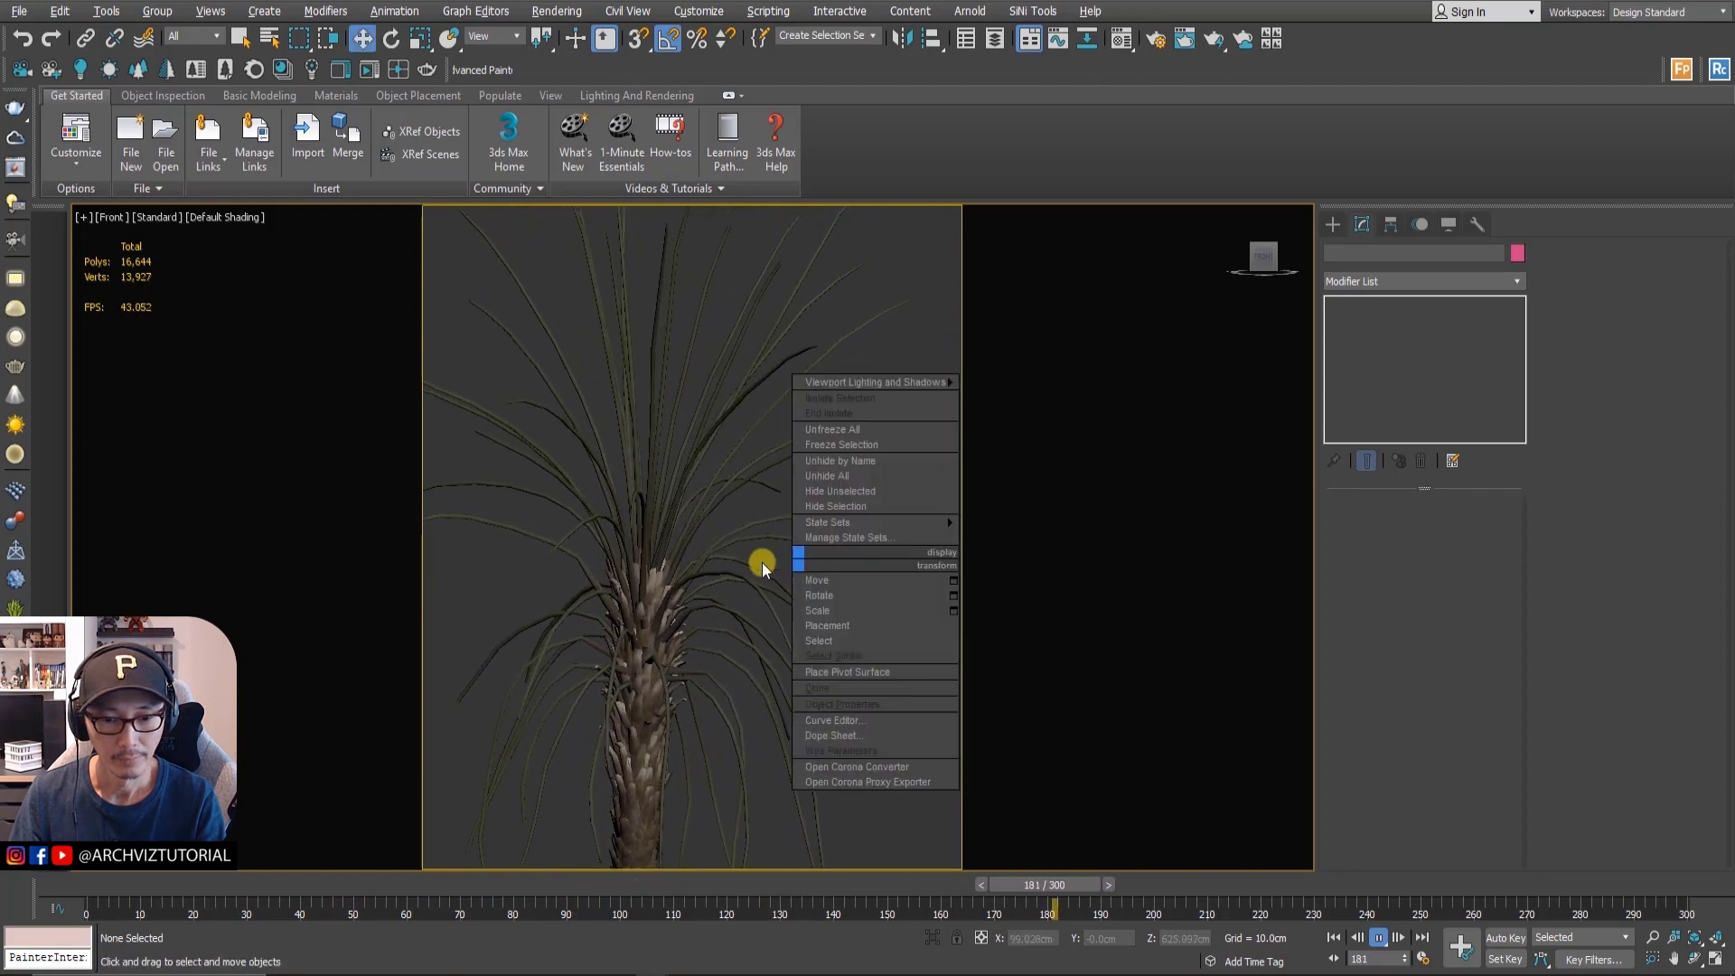
left_click(818, 583)
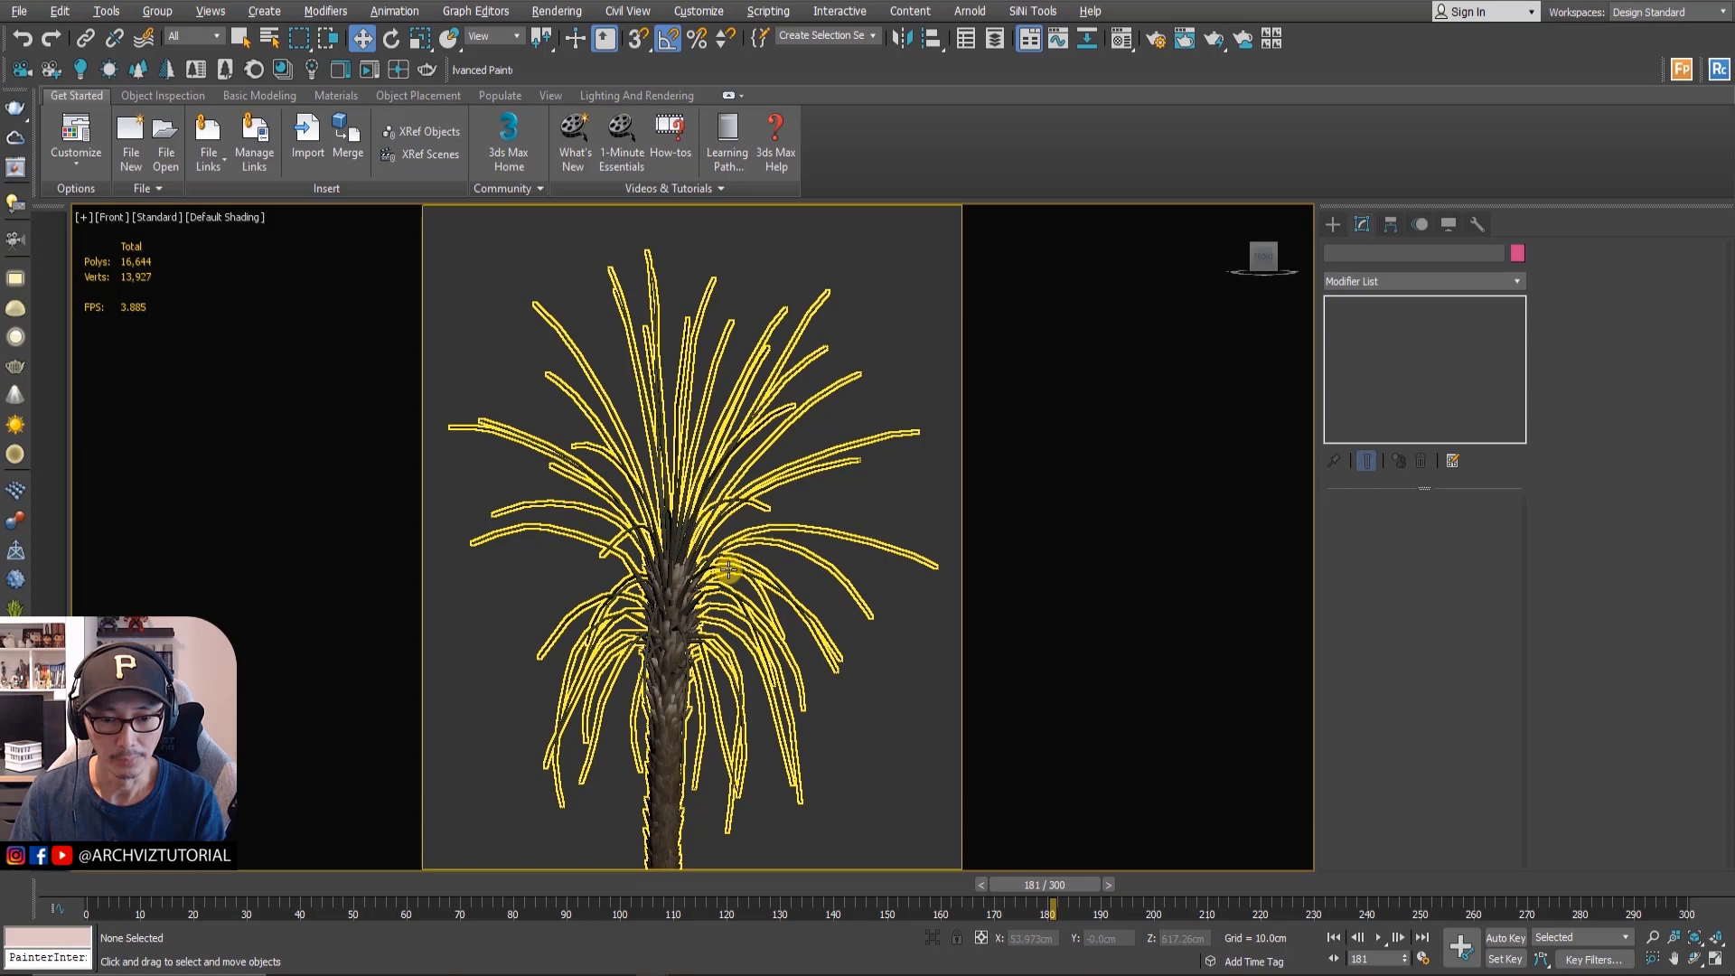
left_click(1380, 938)
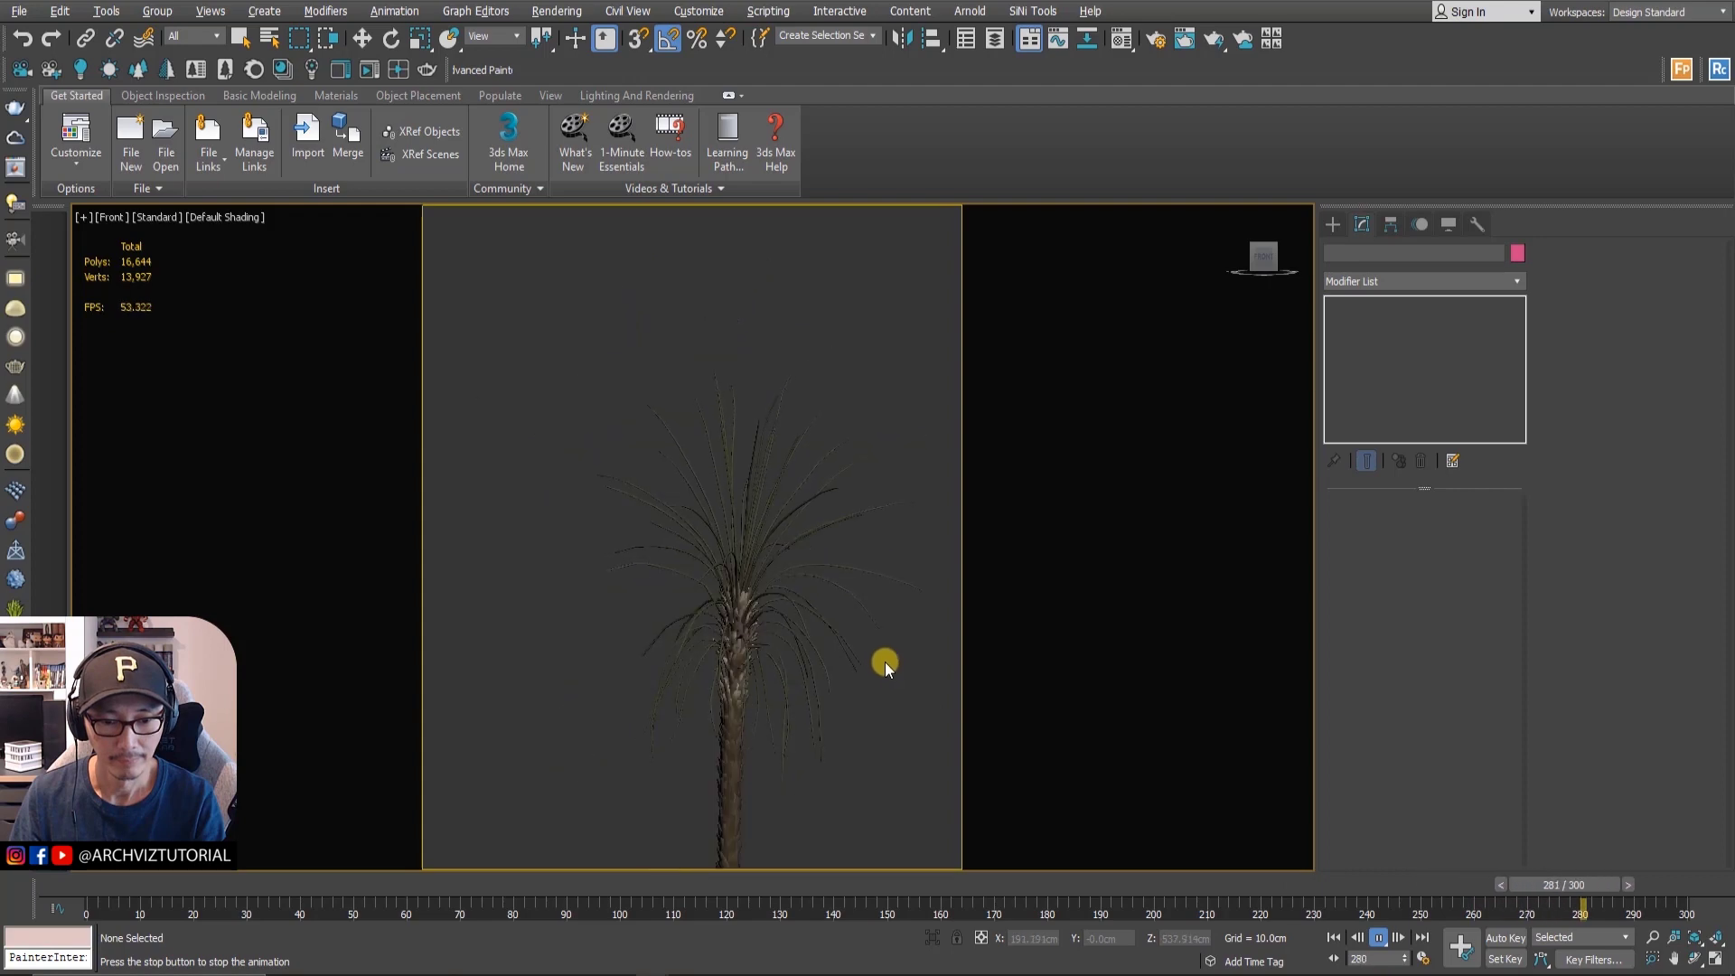
middle_click_drag(888, 668, 835, 492)
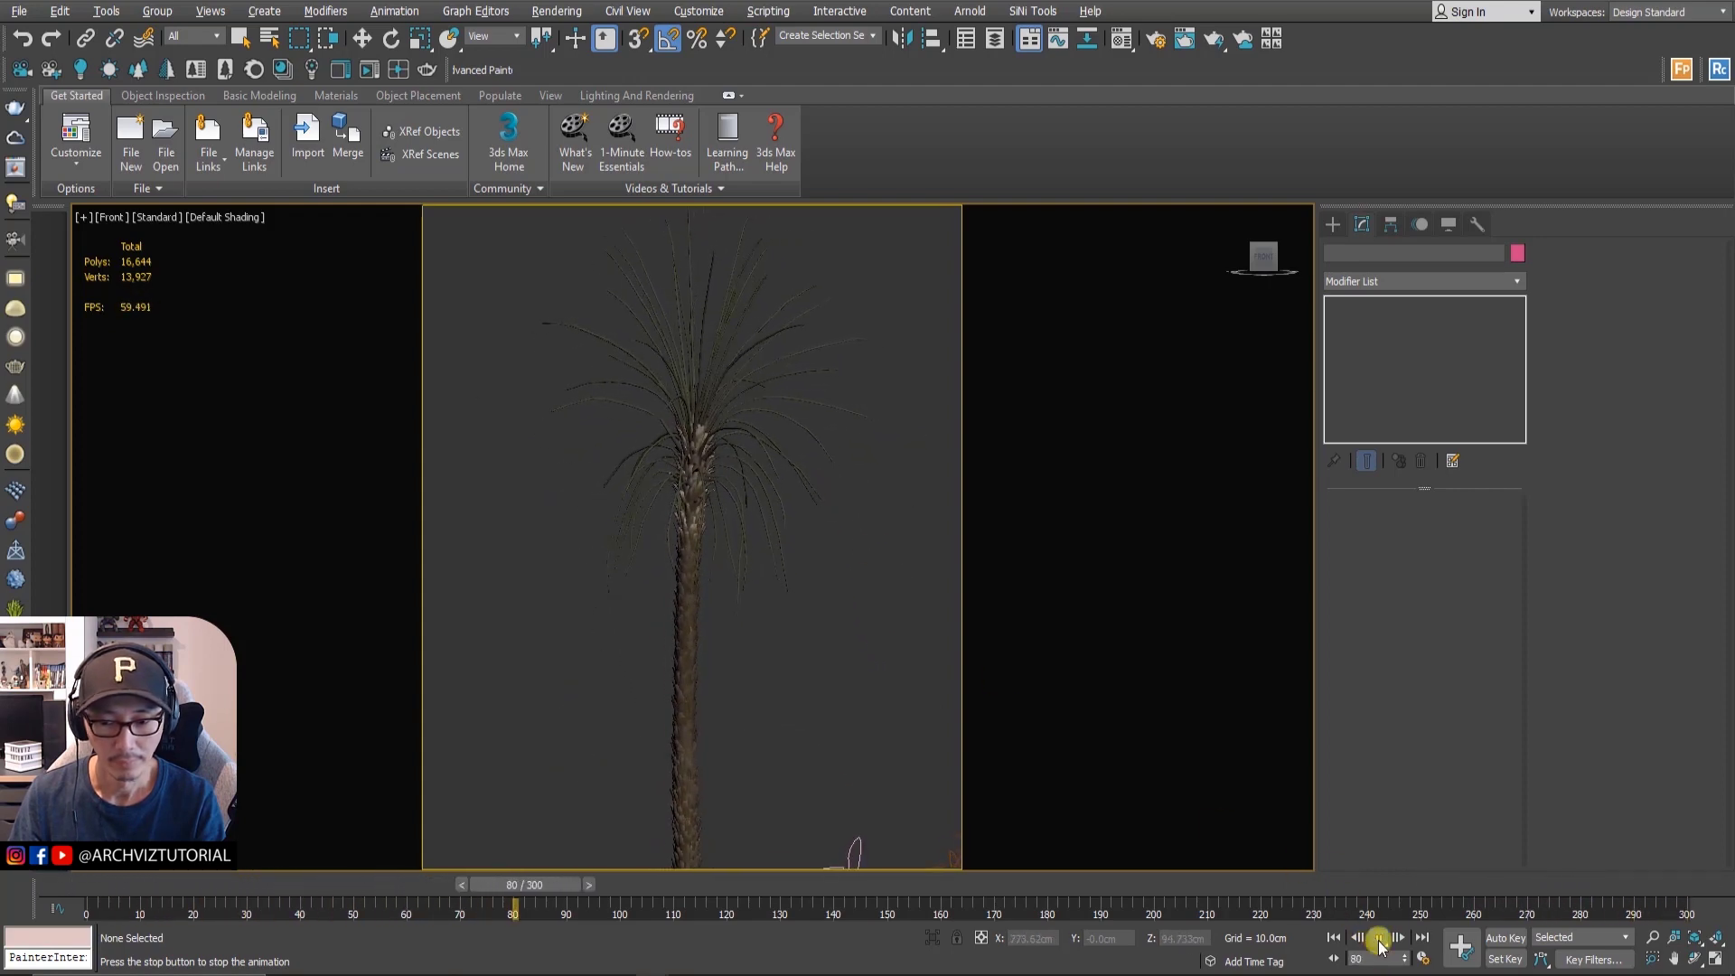
- Stop playback and set Time Configuration to a Custom frame rate of 25 FPS
left_click(1379, 937)
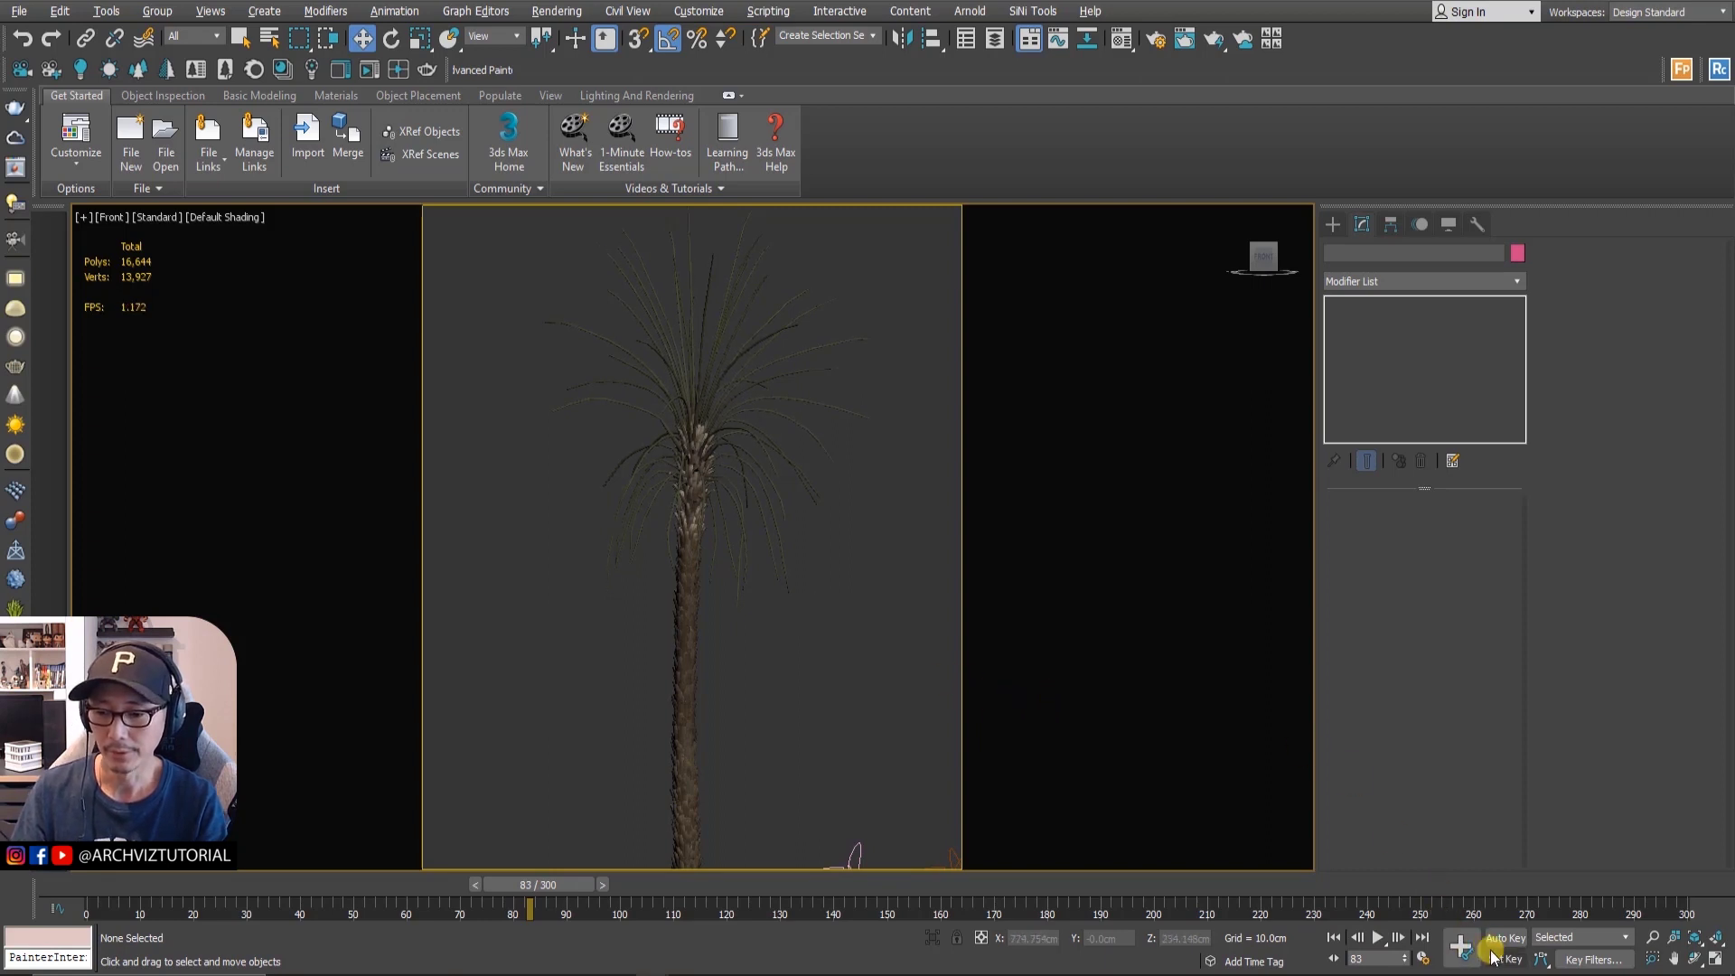
left_click(1424, 958)
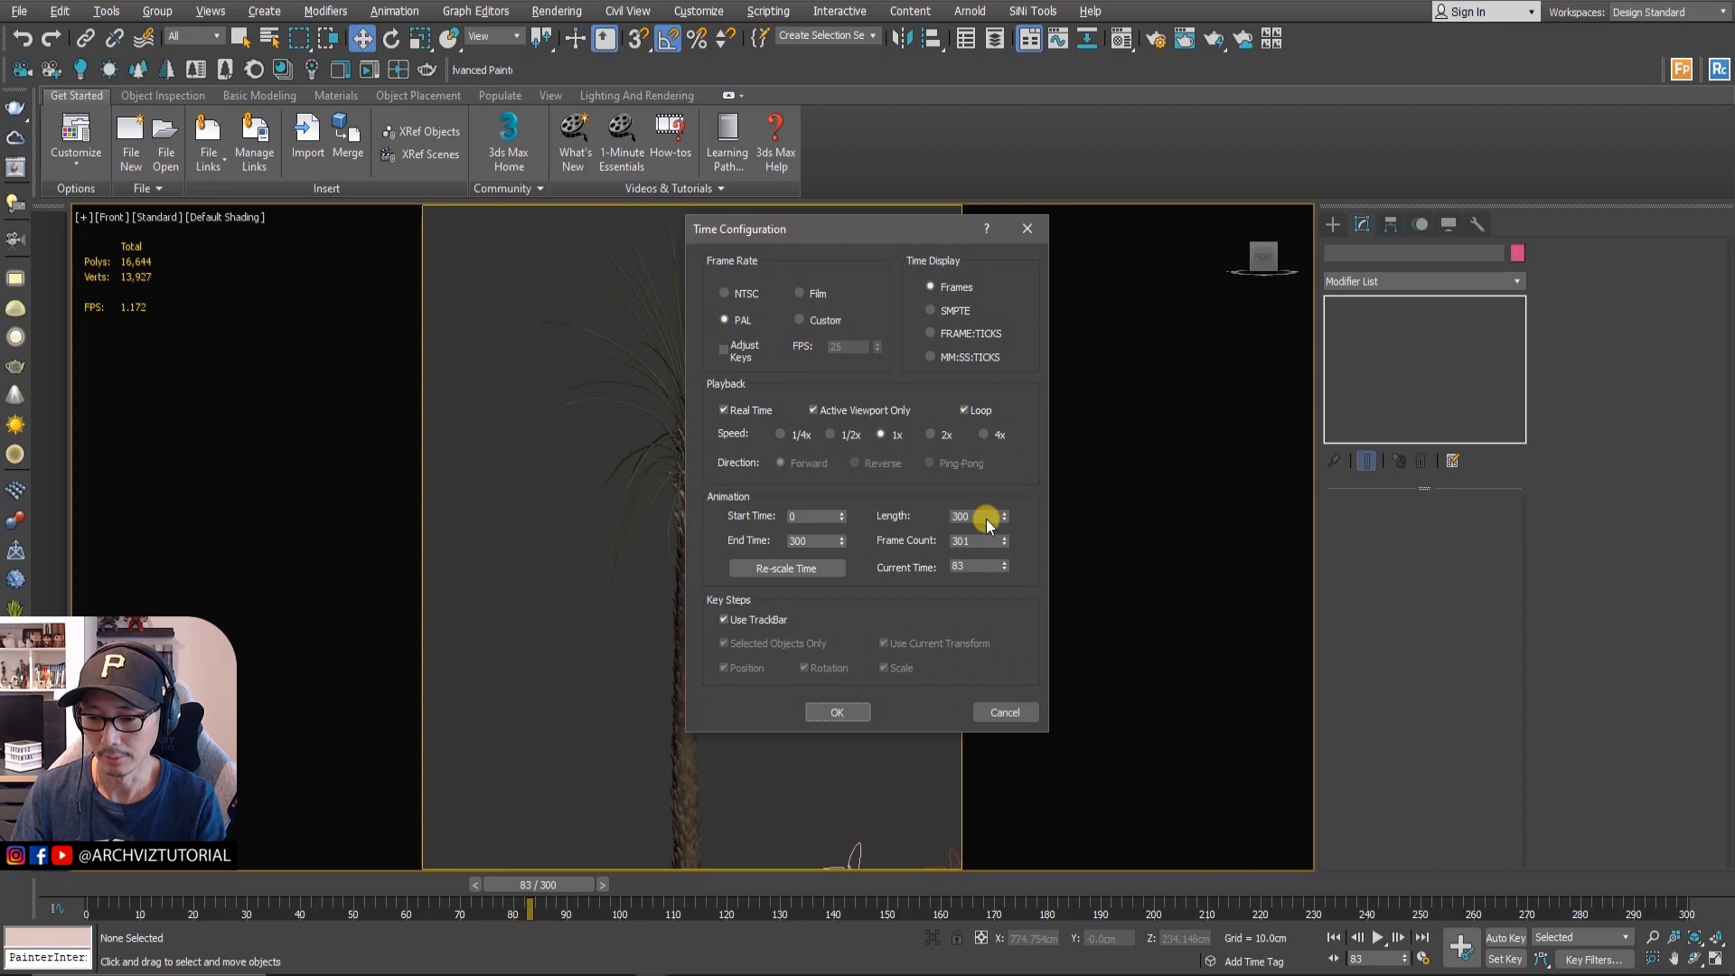
left_click(804, 325)
double_click(843, 348)
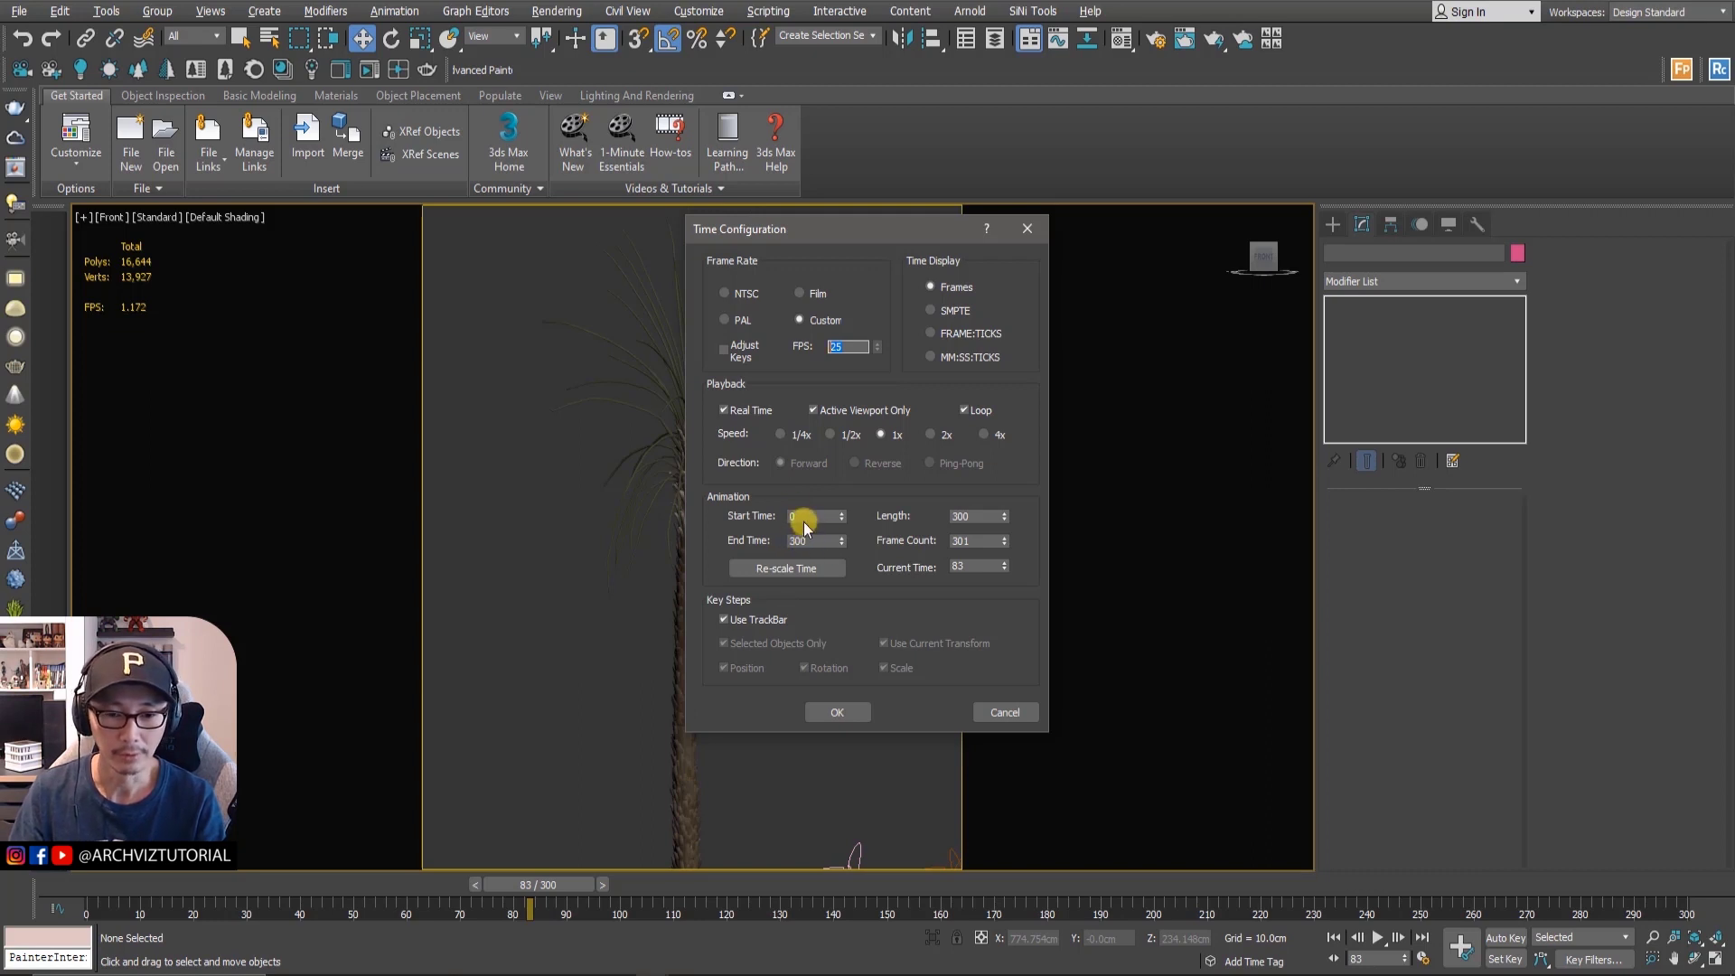
left_click_drag(807, 517, 776, 545)
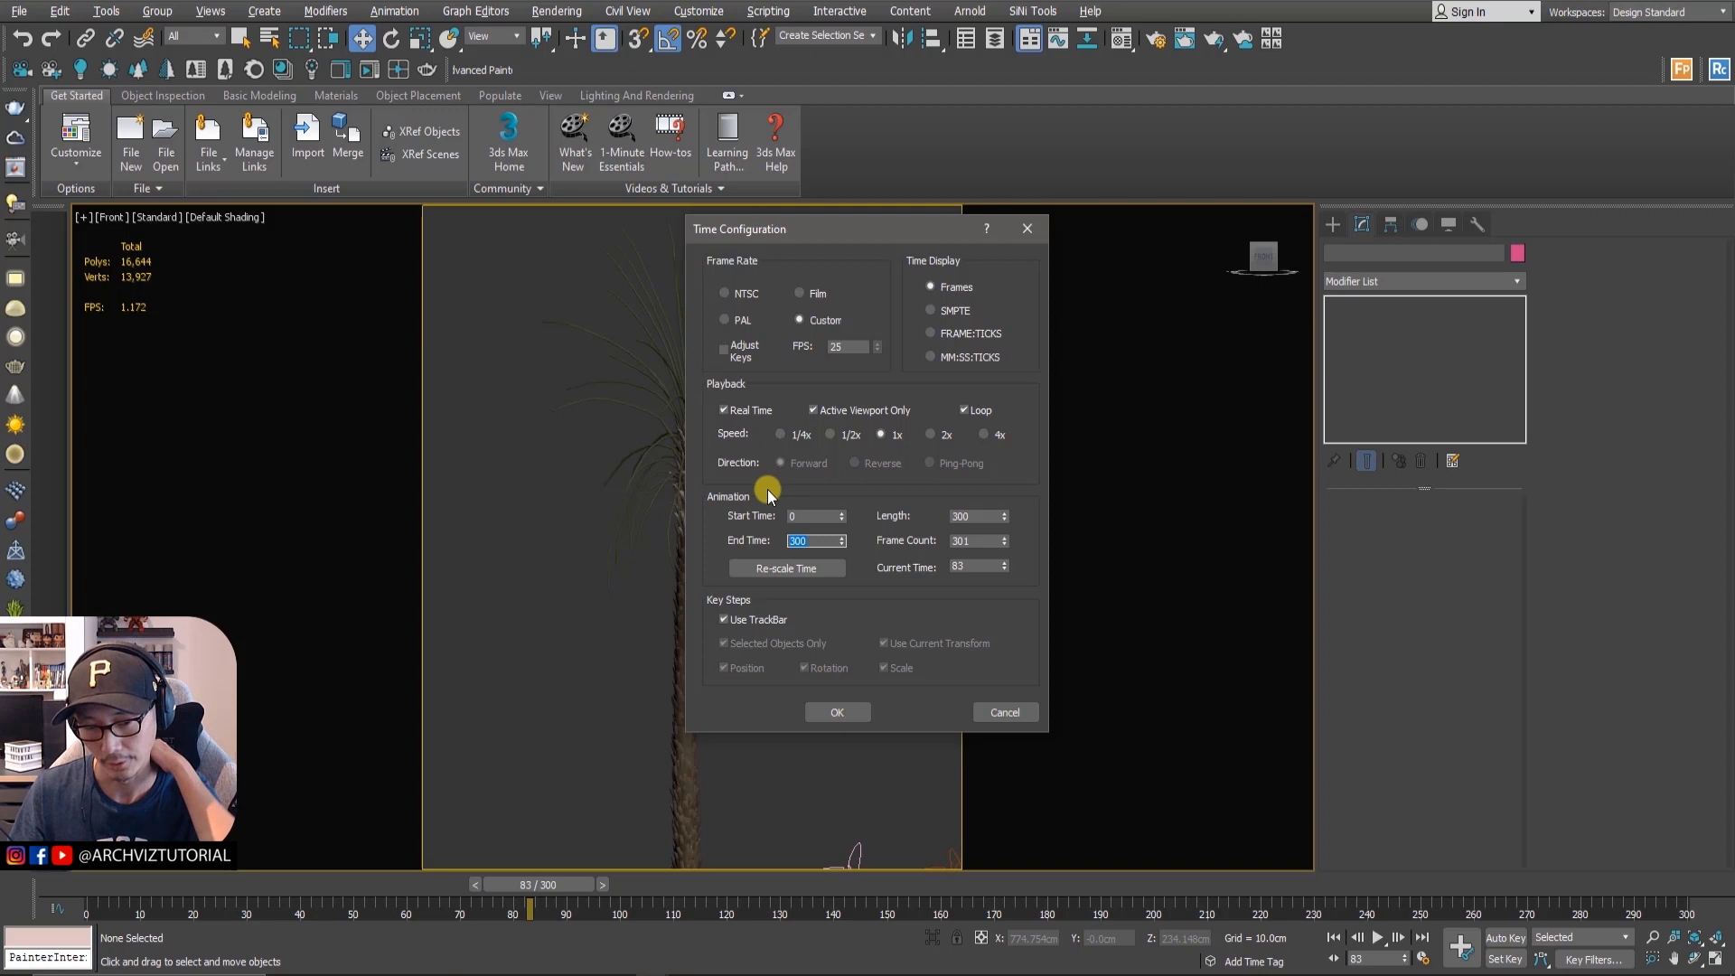
left_click(838, 714)
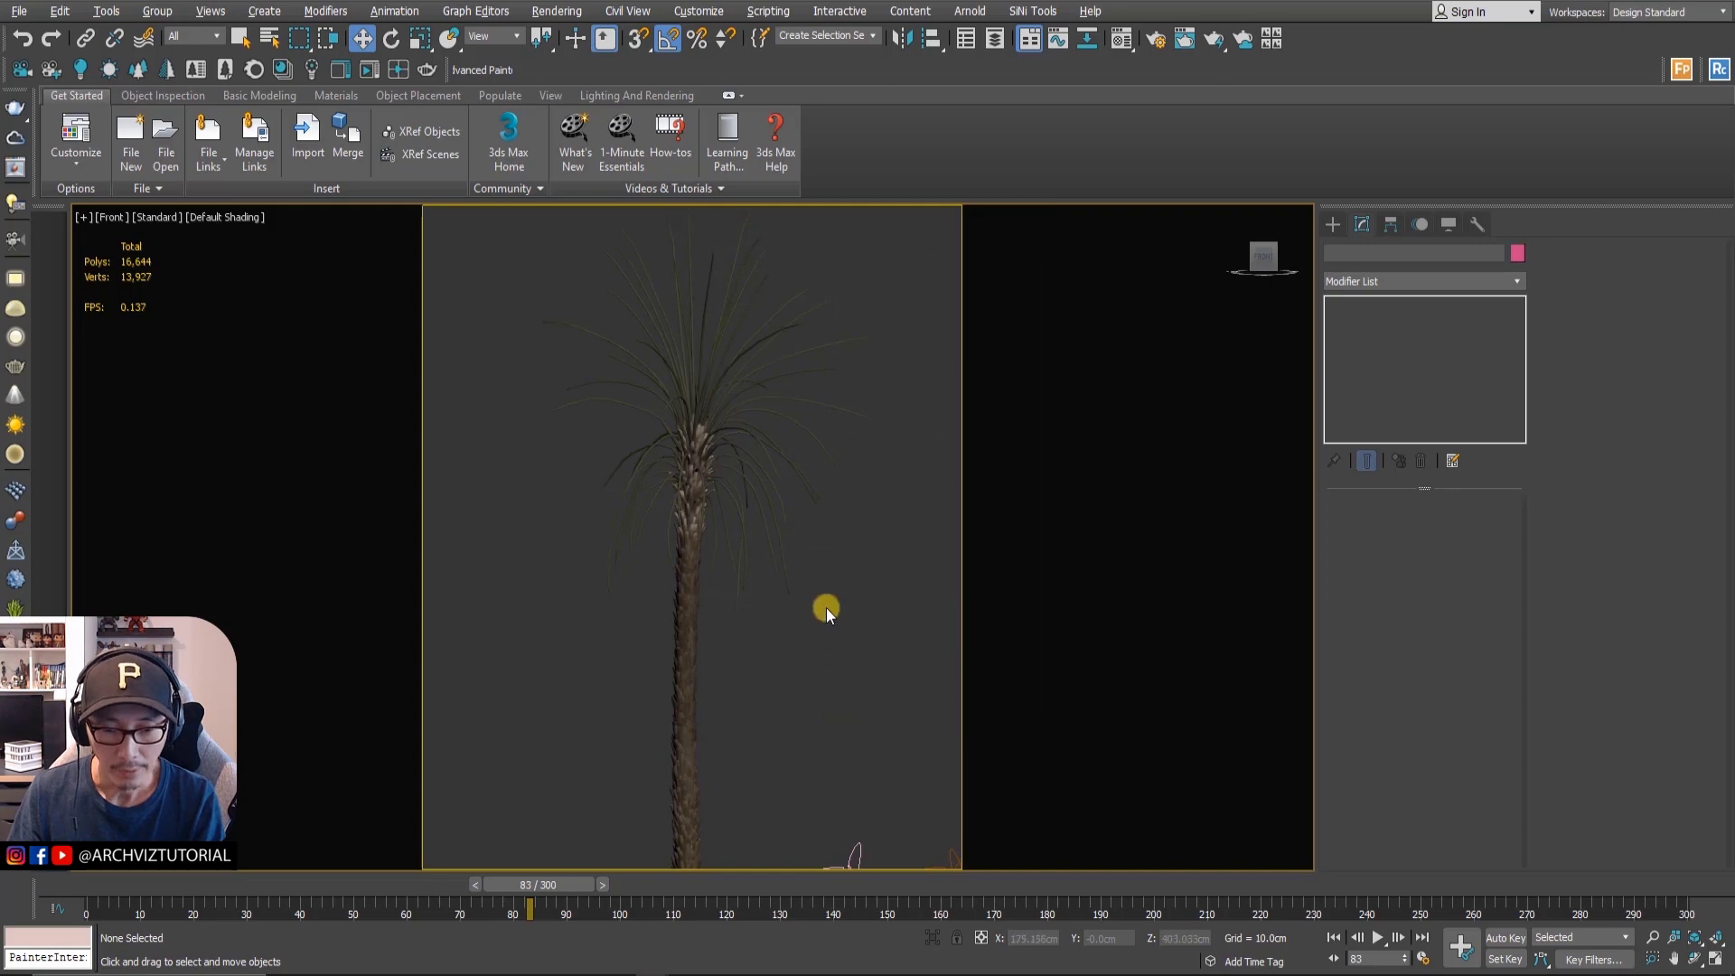
- Select the palm, show leaf1's empty after-mesh modifiers, and select the leaf stalk wind helper
left_click(706, 424)
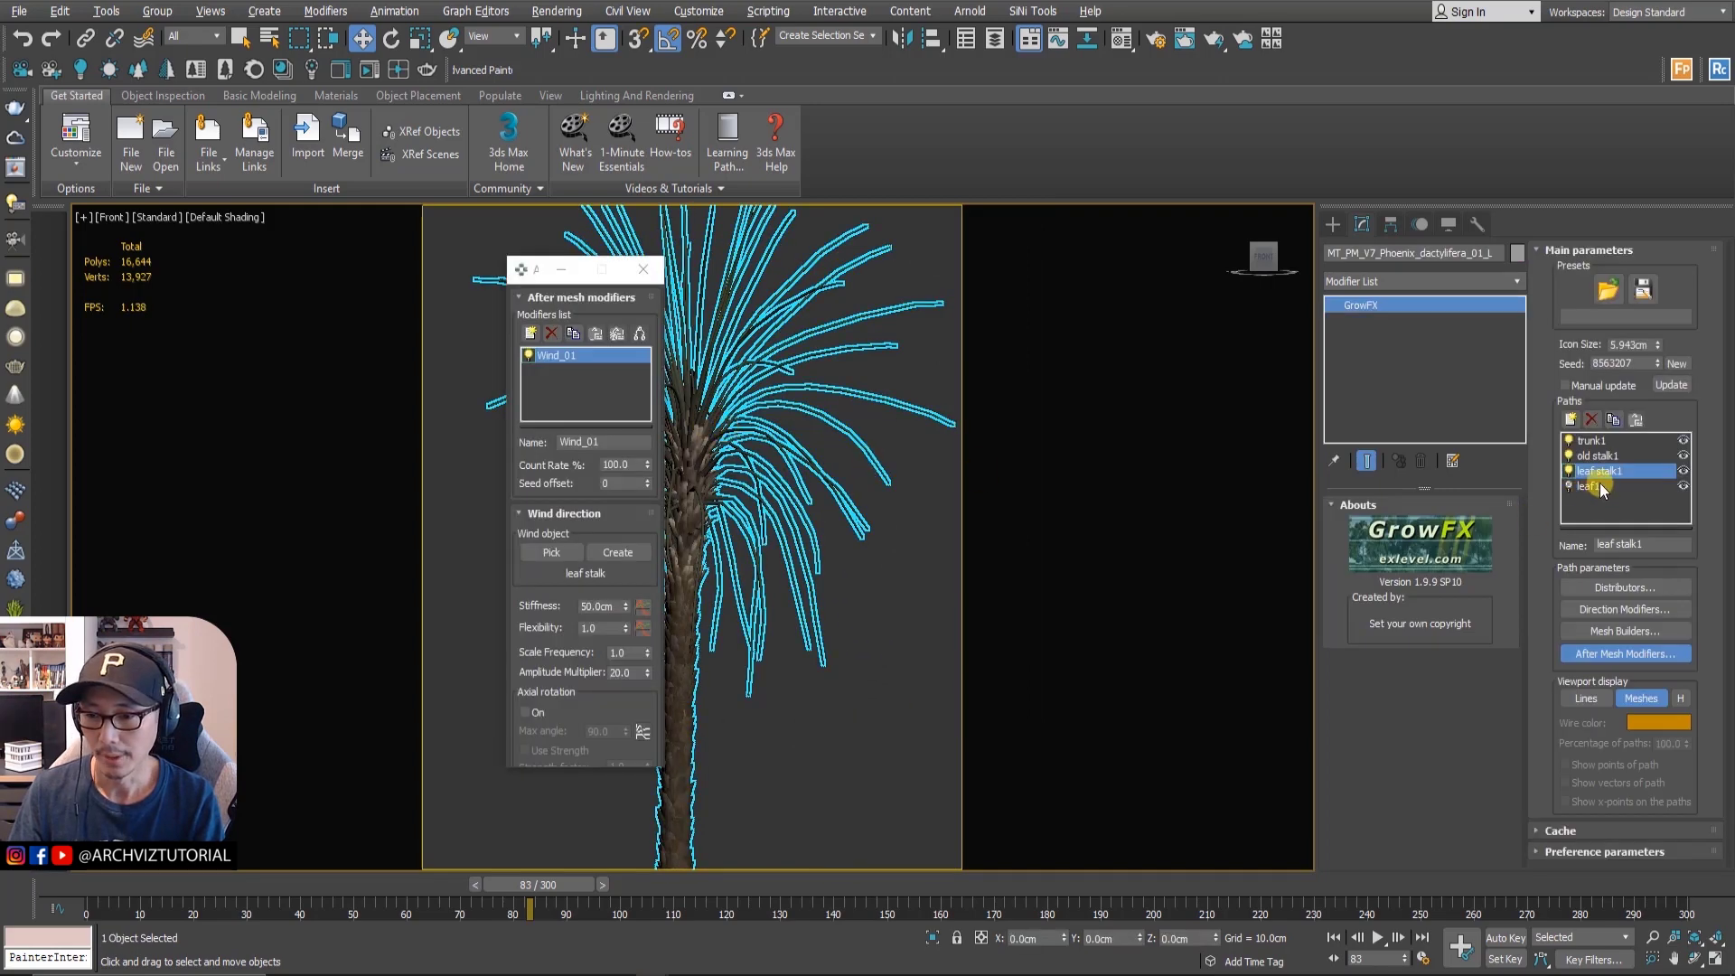
left_click(1589, 486)
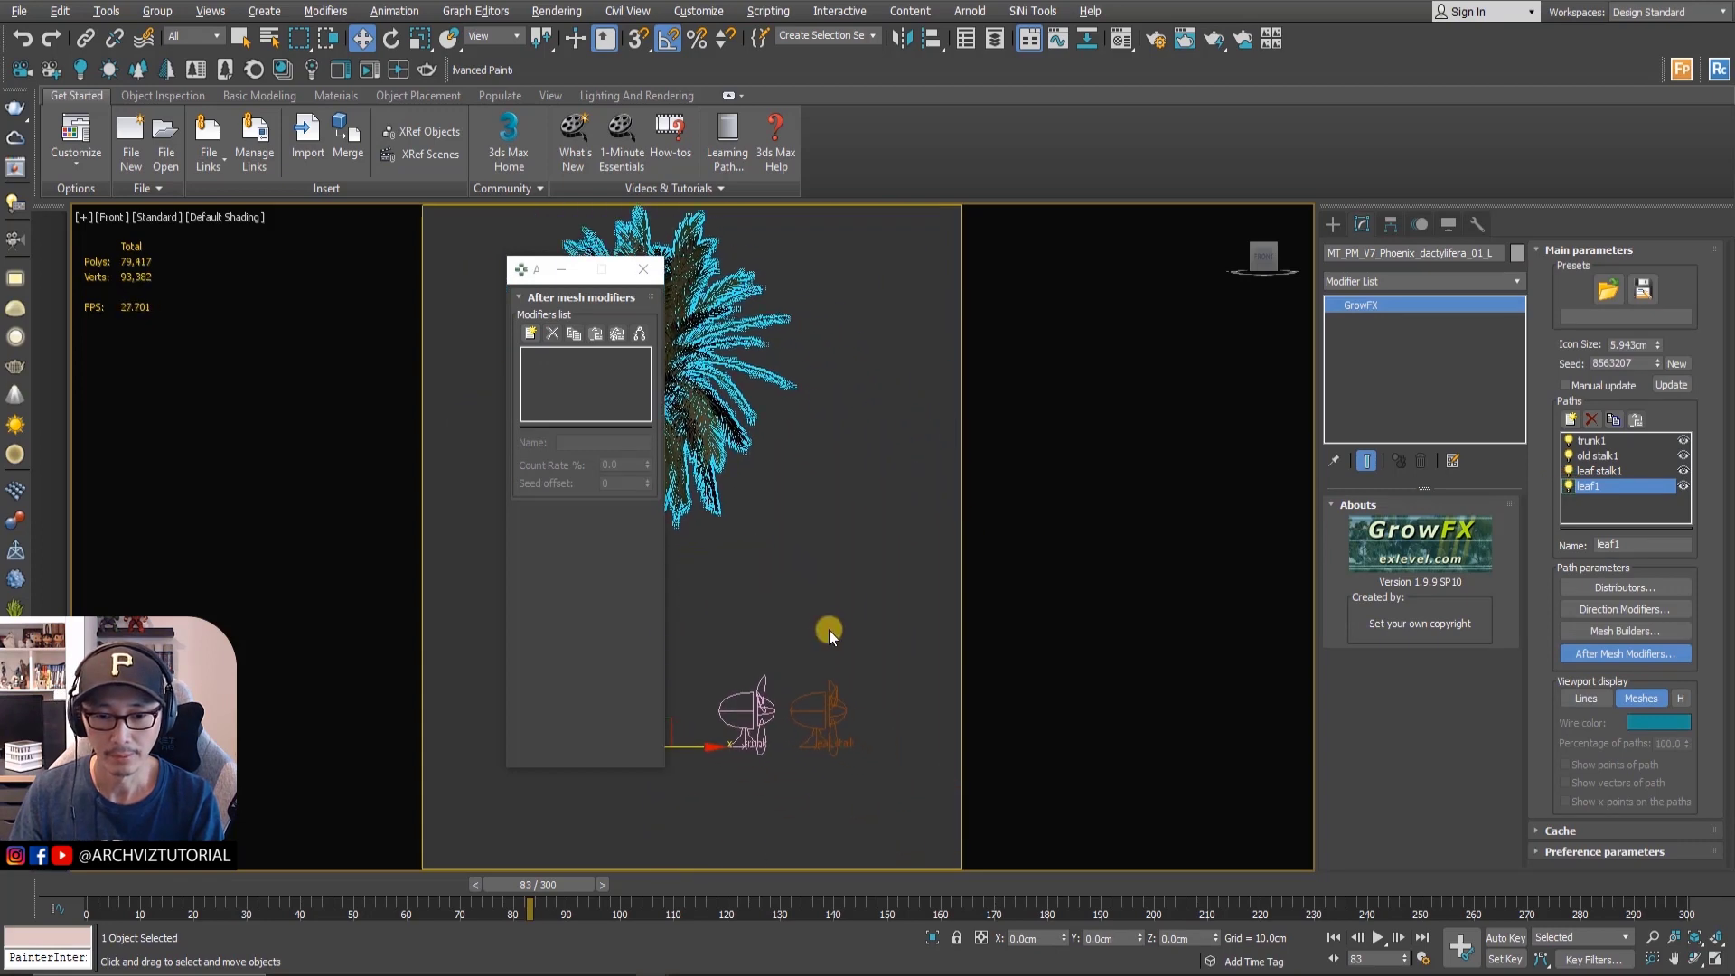
left_click(843, 751)
- Clone the leaf stalk wind helper to its right, name the copy 'leaf', then select the palm
left_click_drag(842, 751, 931, 751, "shift")
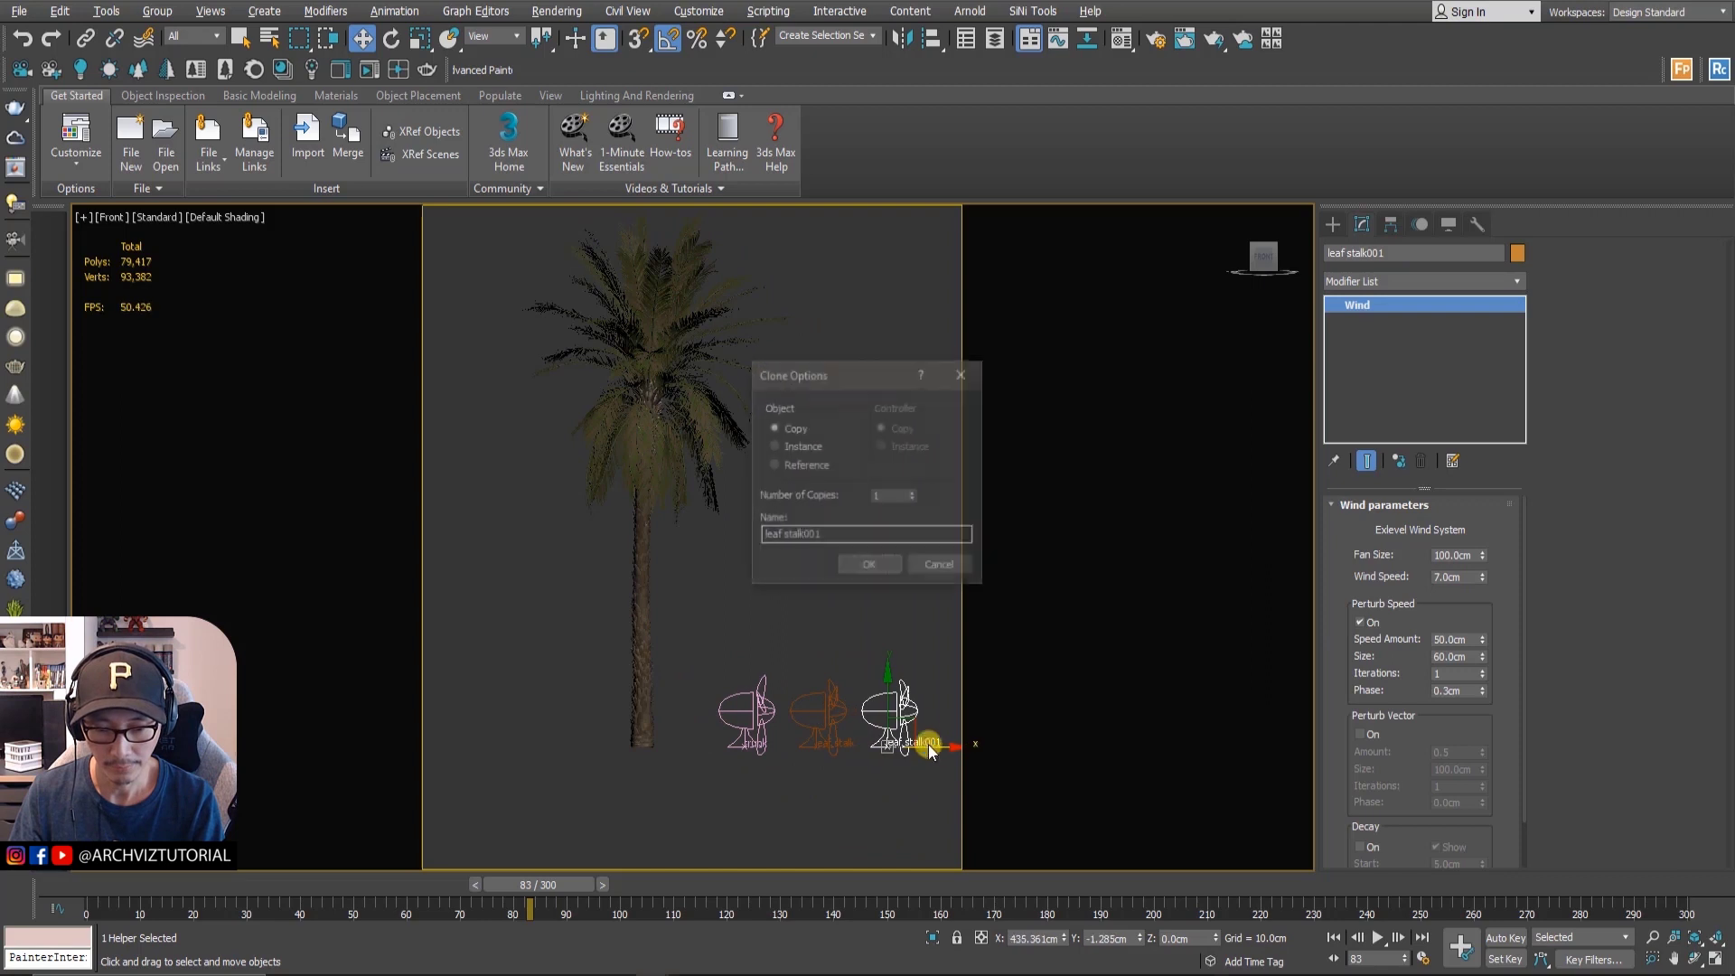
left_click(872, 566)
left_click(1399, 253)
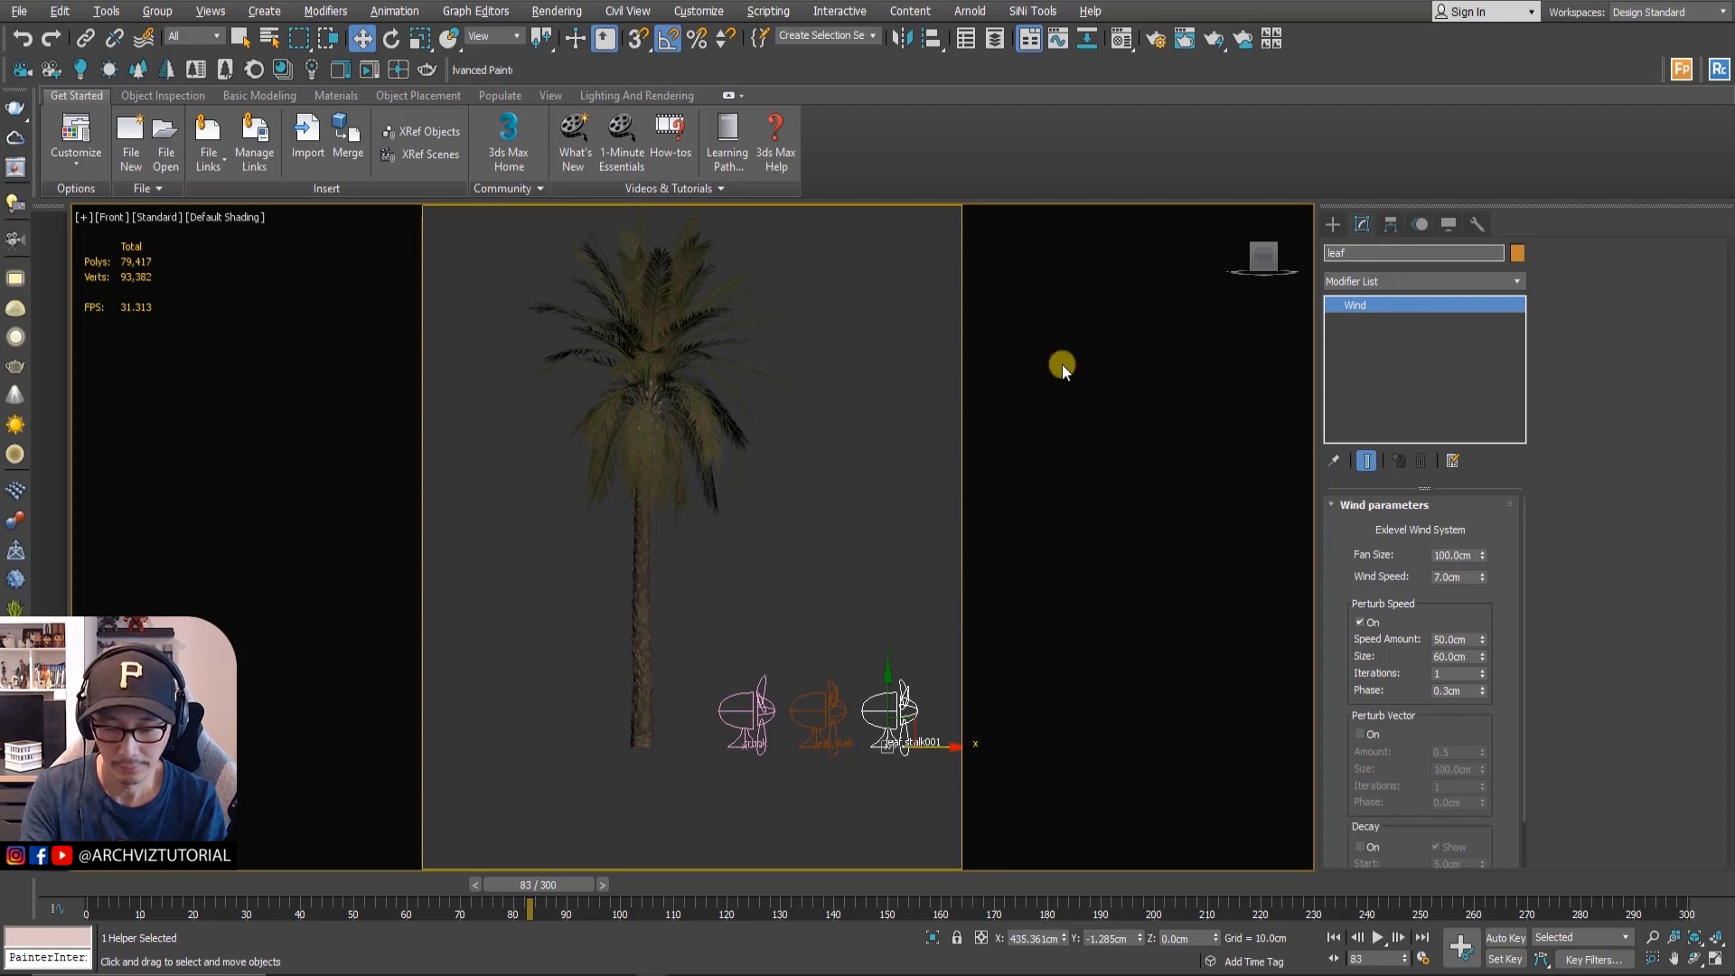
key("Return")
left_click(714, 403)
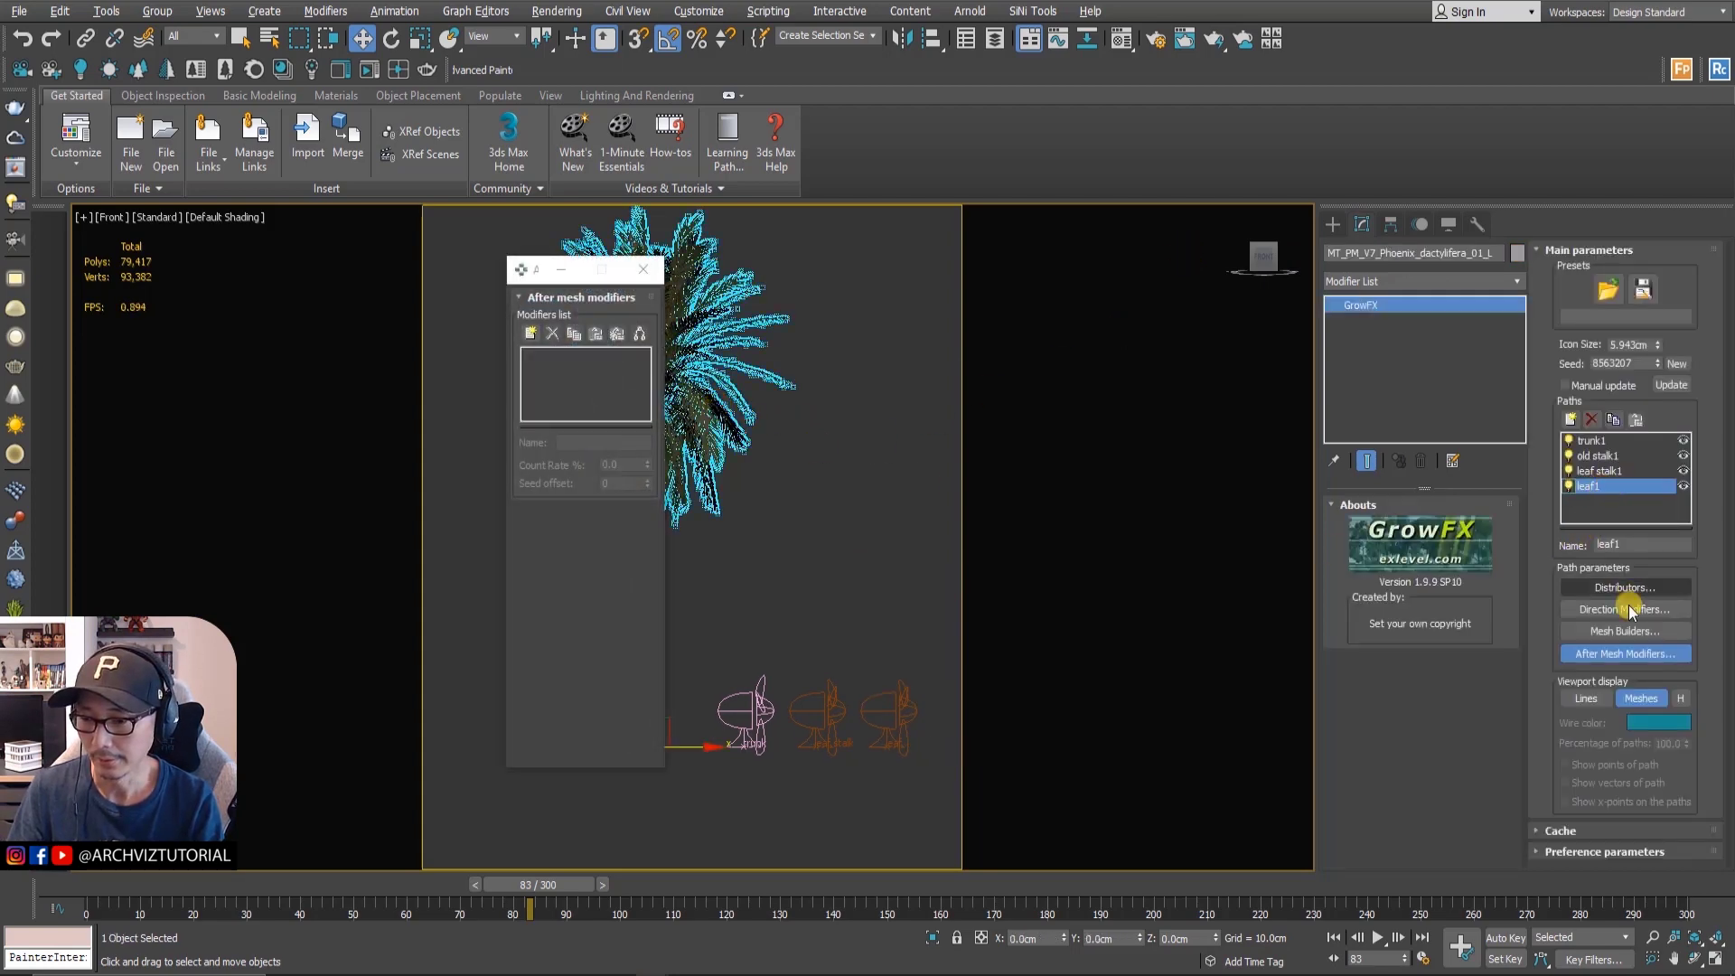
- Add a Wind animation to leaf1's after-mesh modifiers using the leaf helper as Wind object
left_click(1607, 657)
left_click(1606, 657)
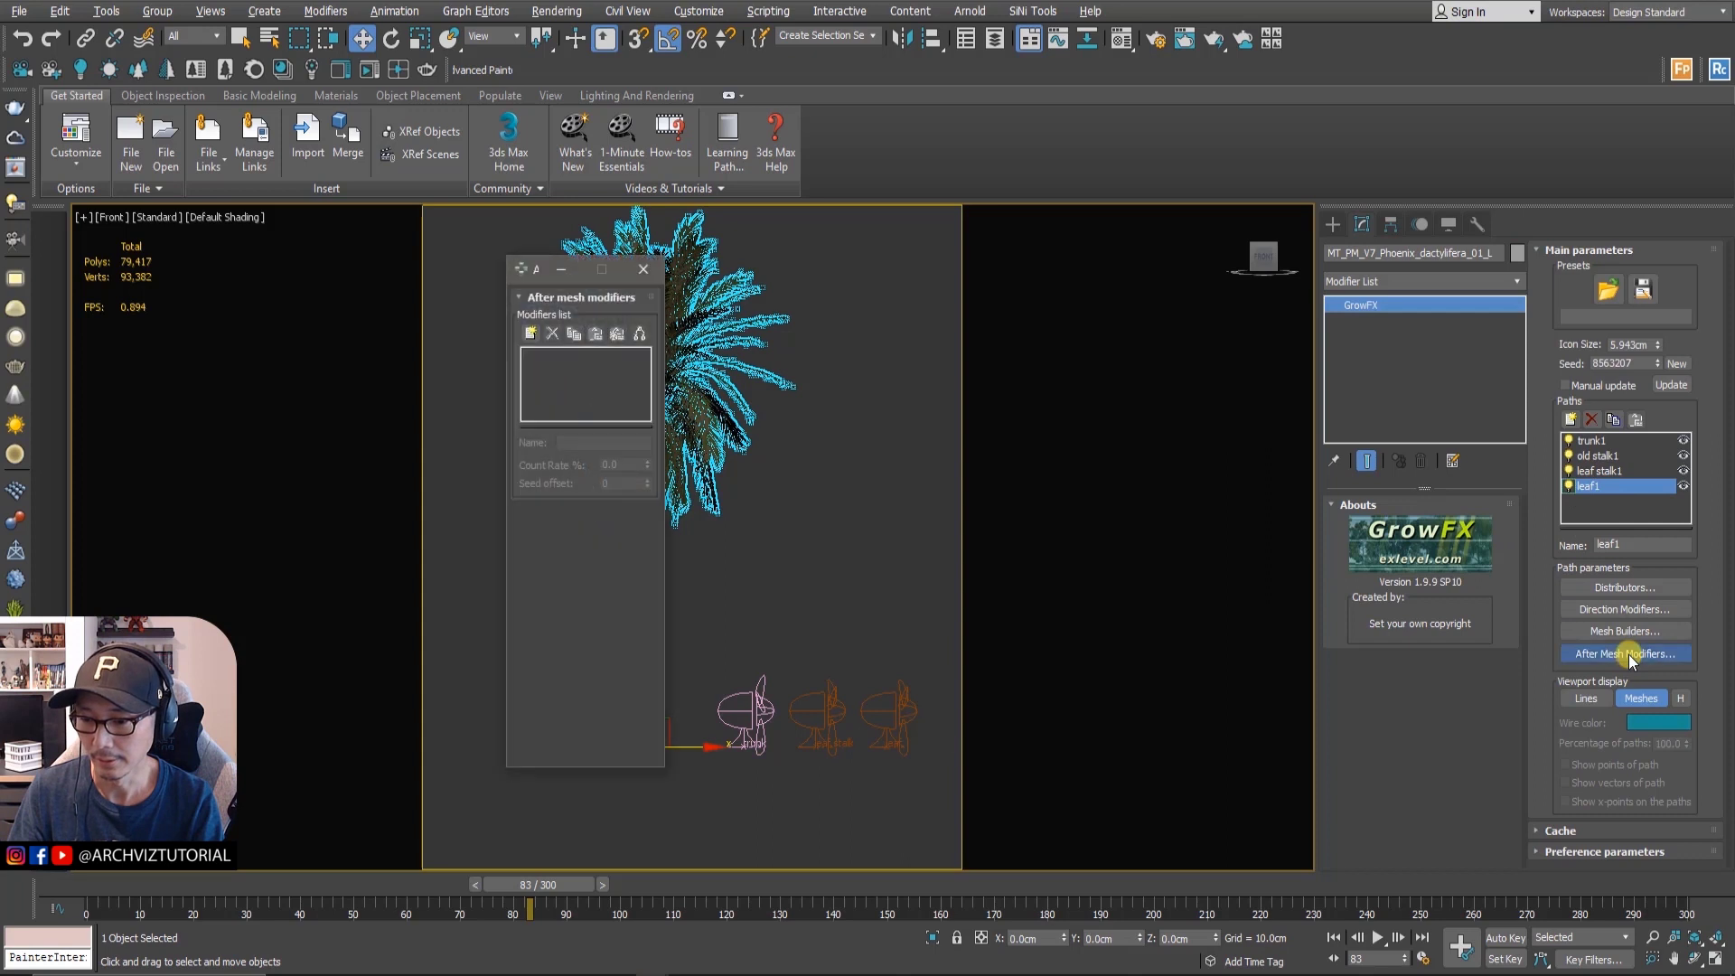
left_click(532, 334)
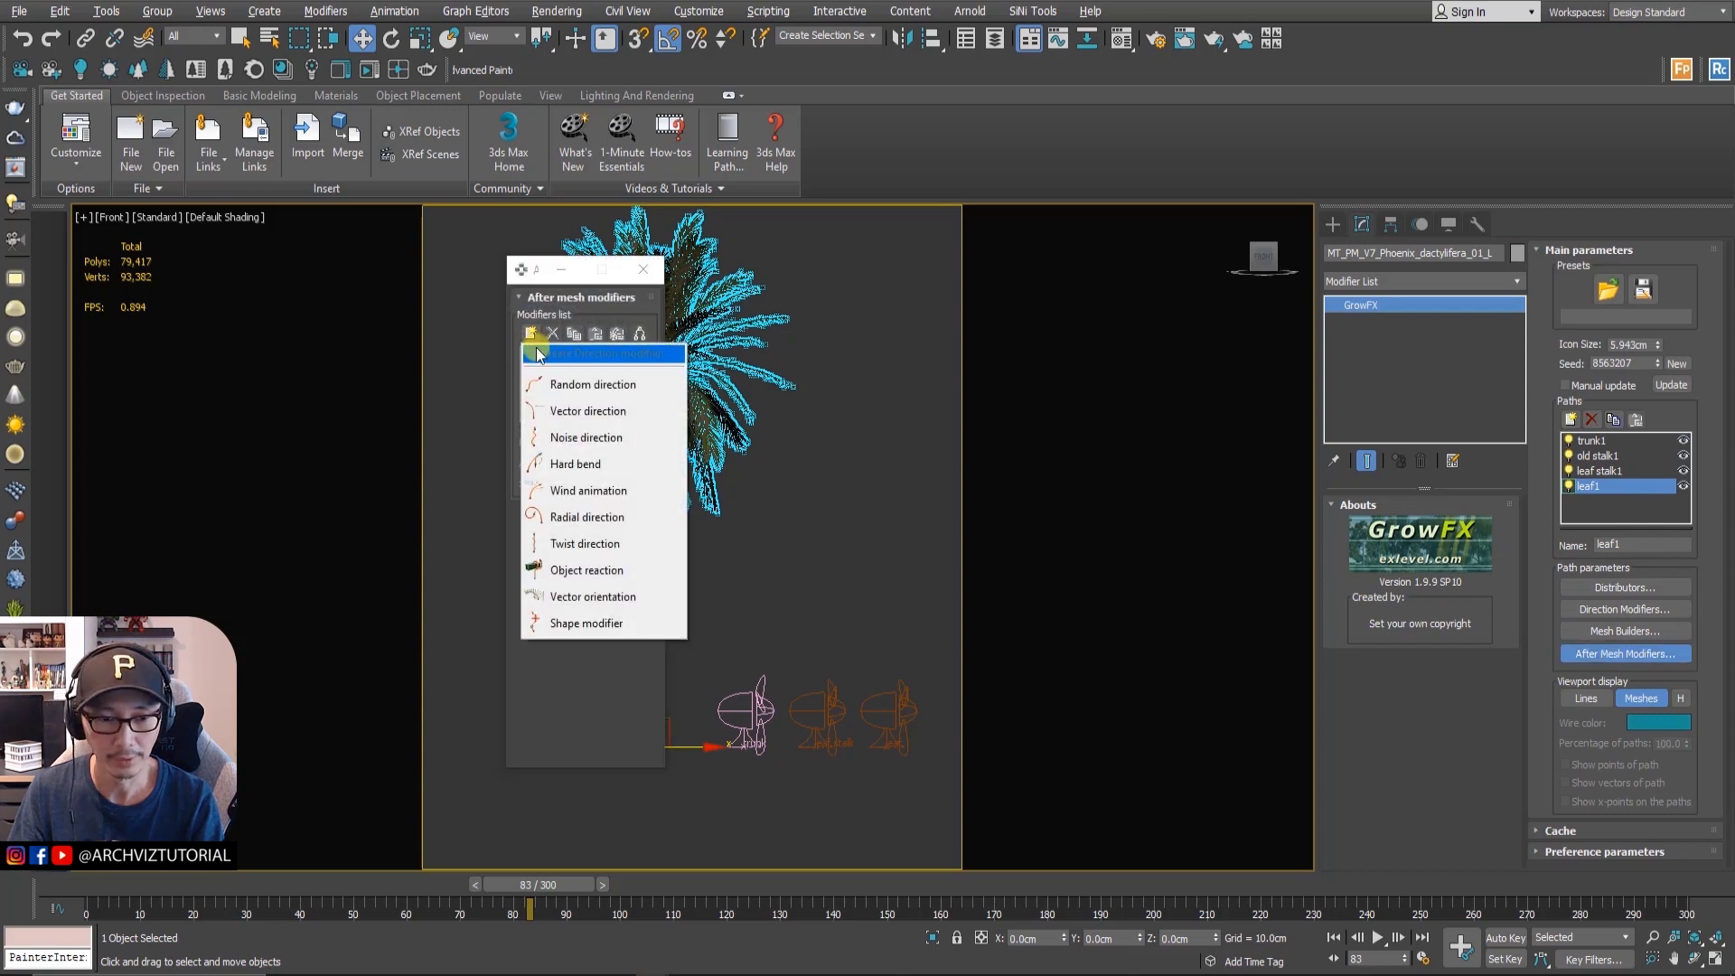
left_click(578, 493)
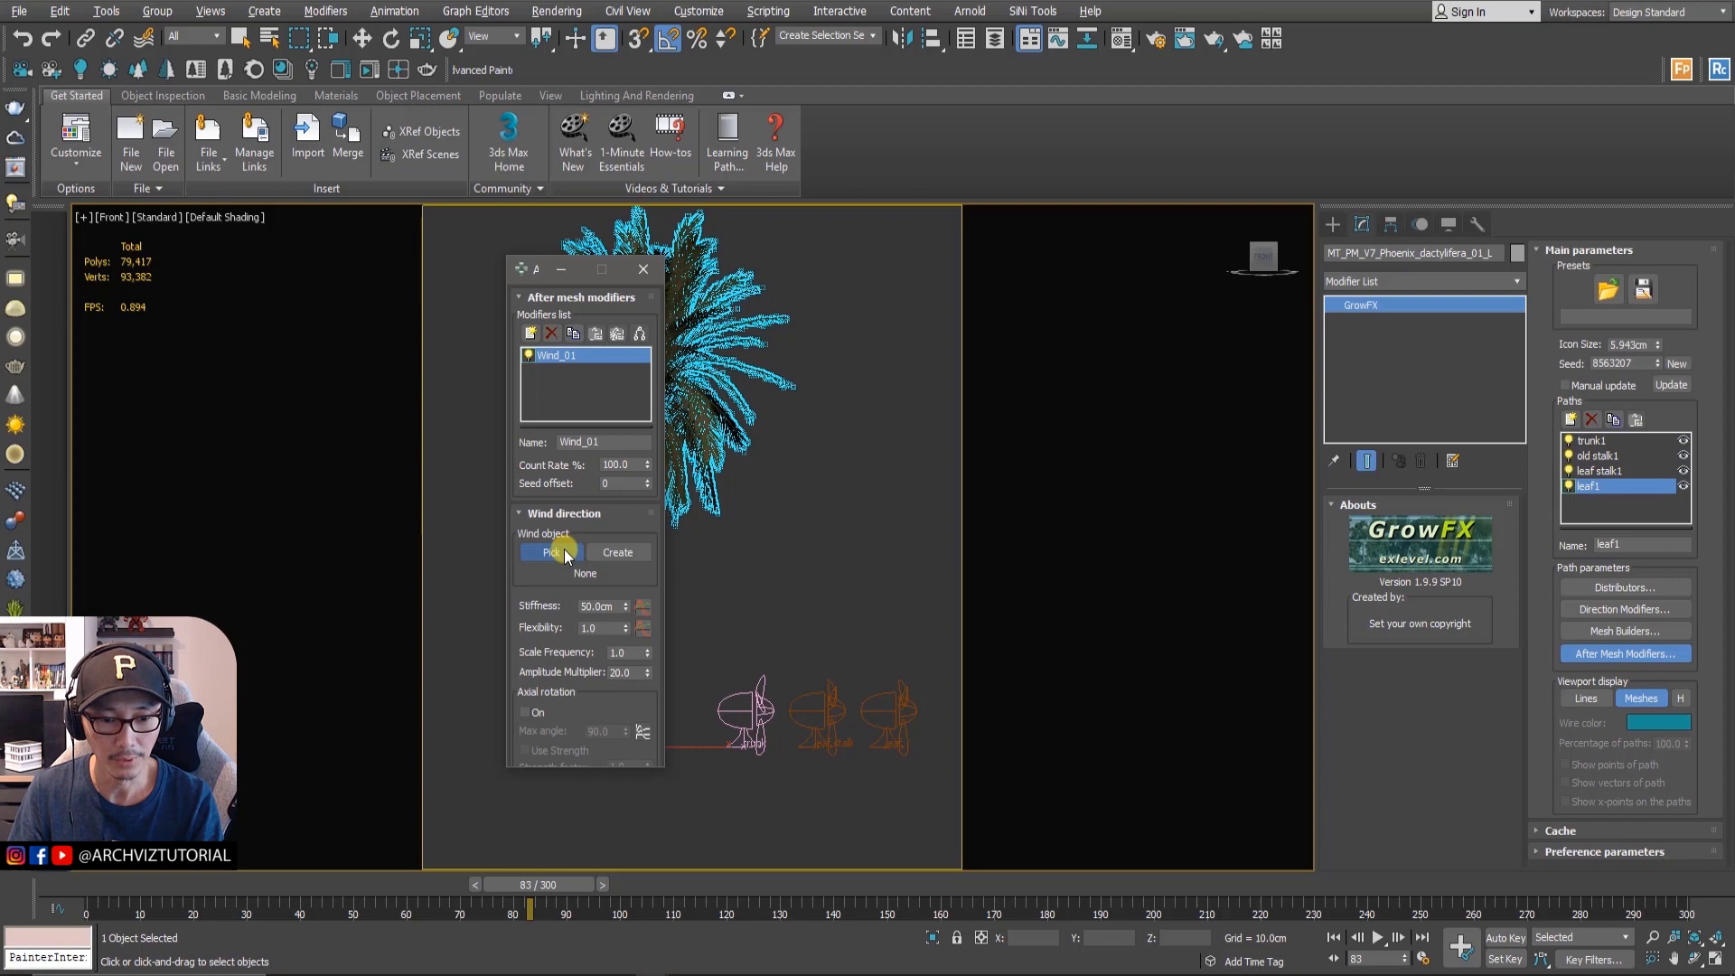
left_click(905, 704)
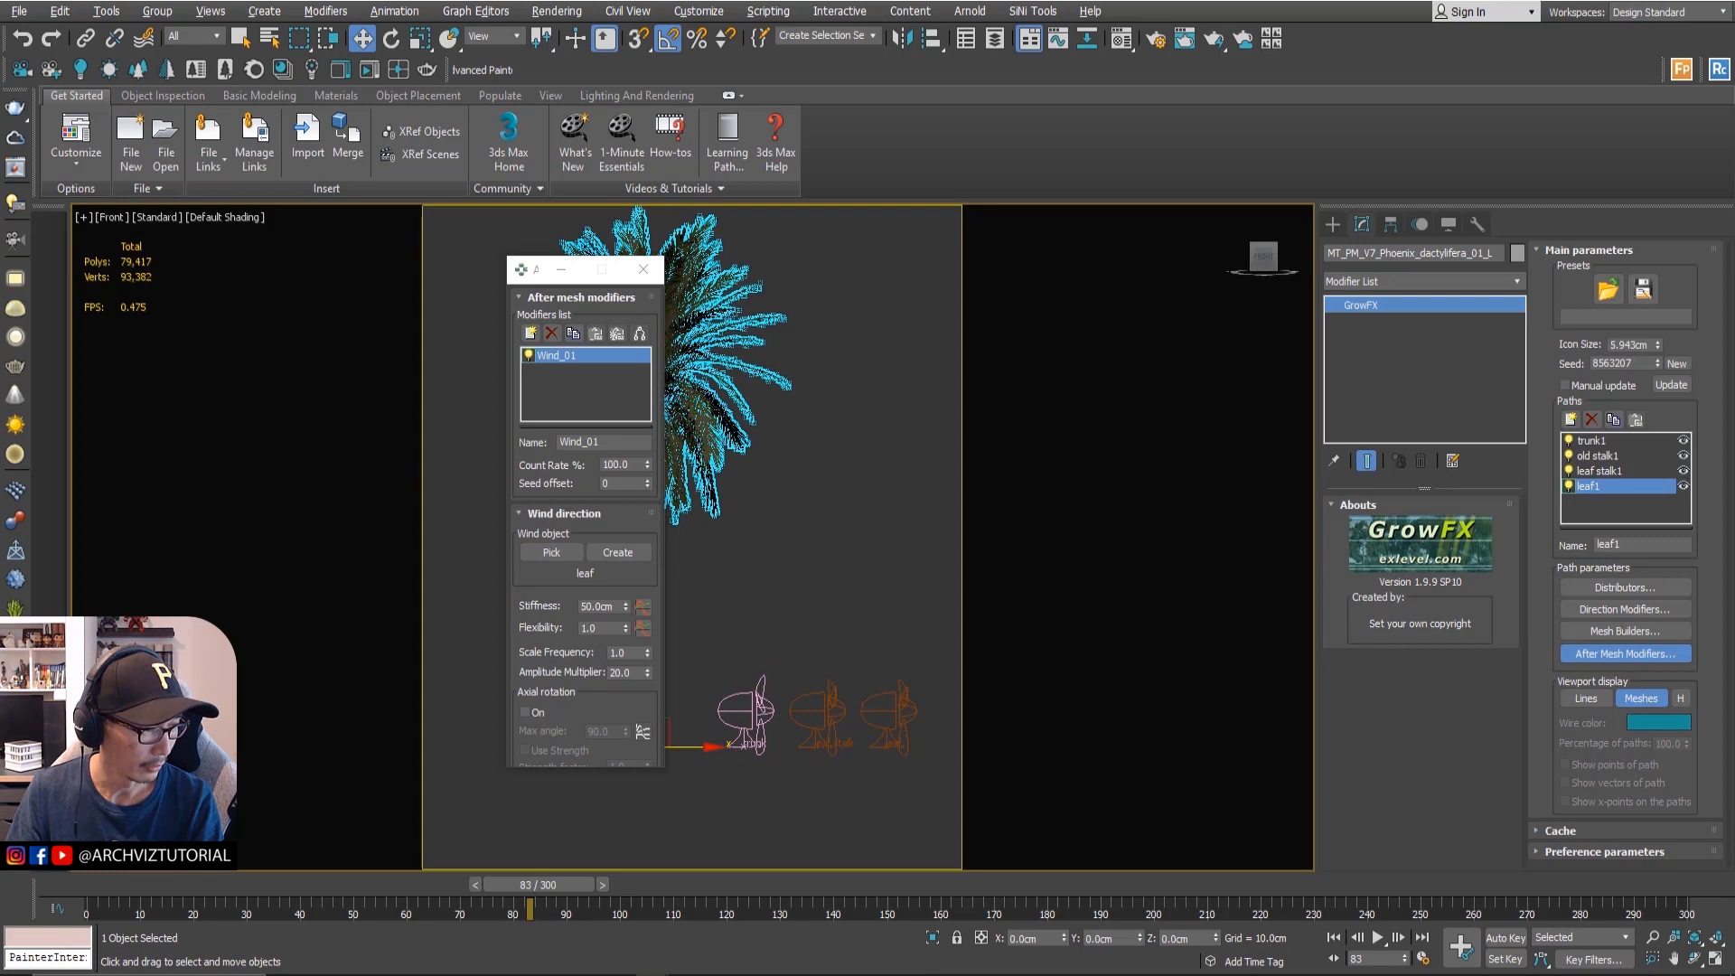
left_click(889, 716)
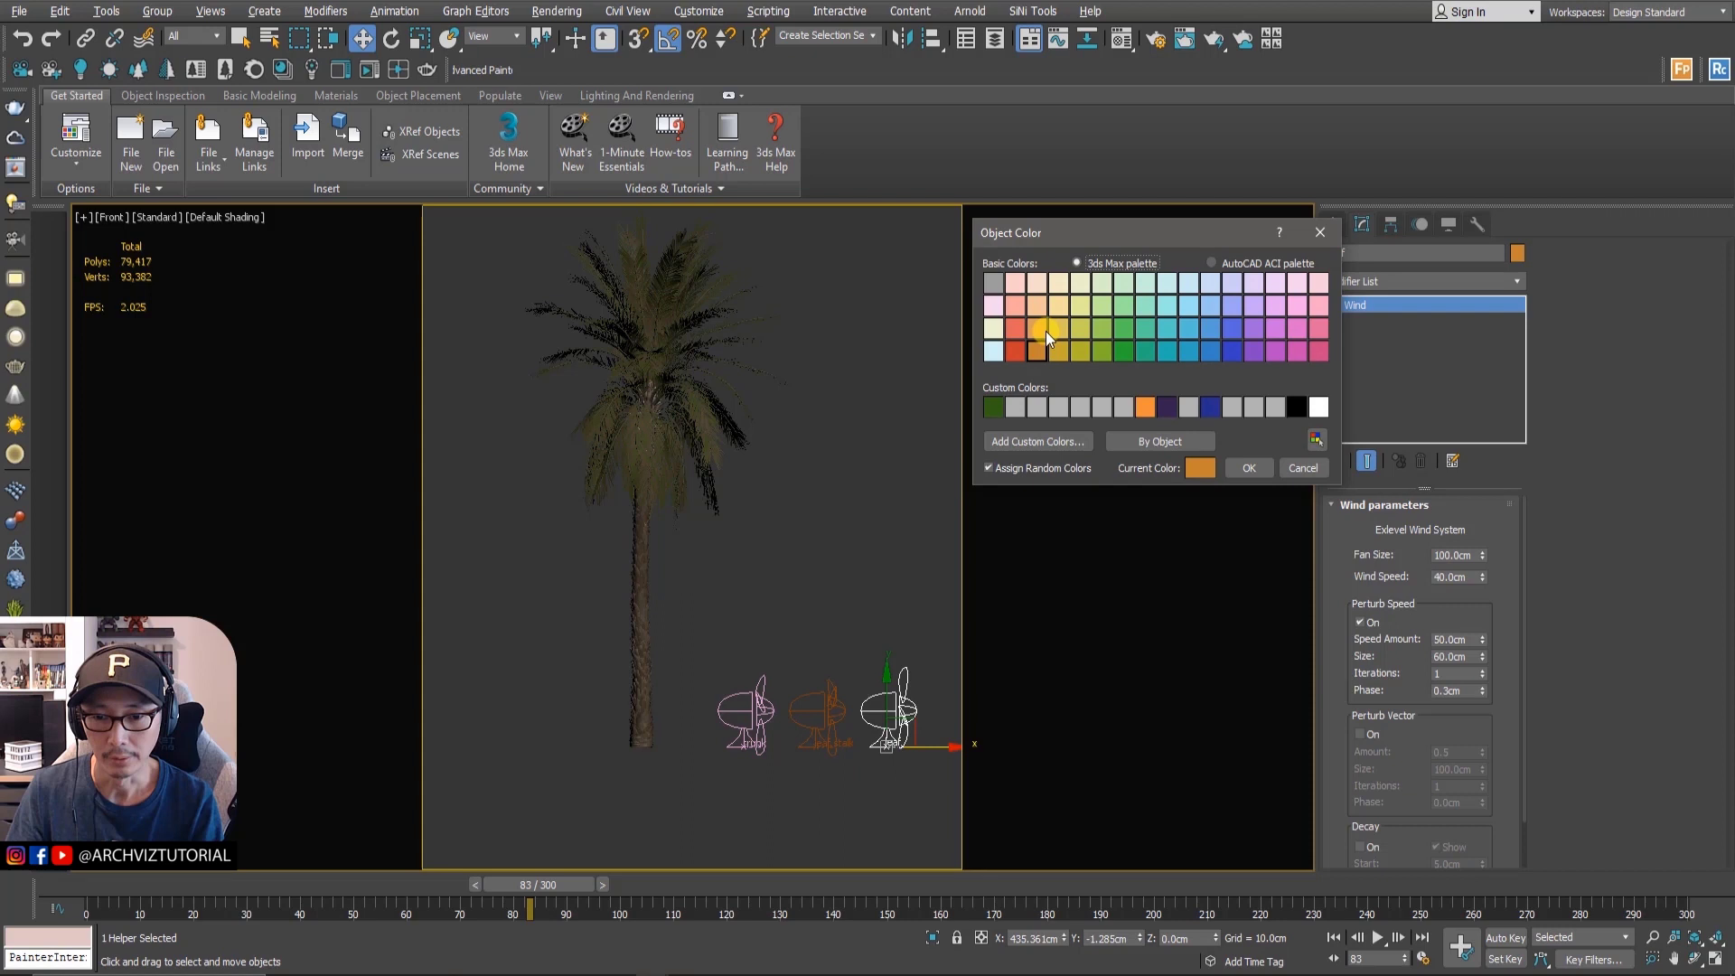
- Give the leaf wind helper a red-orange object colour
left_click(1041, 329)
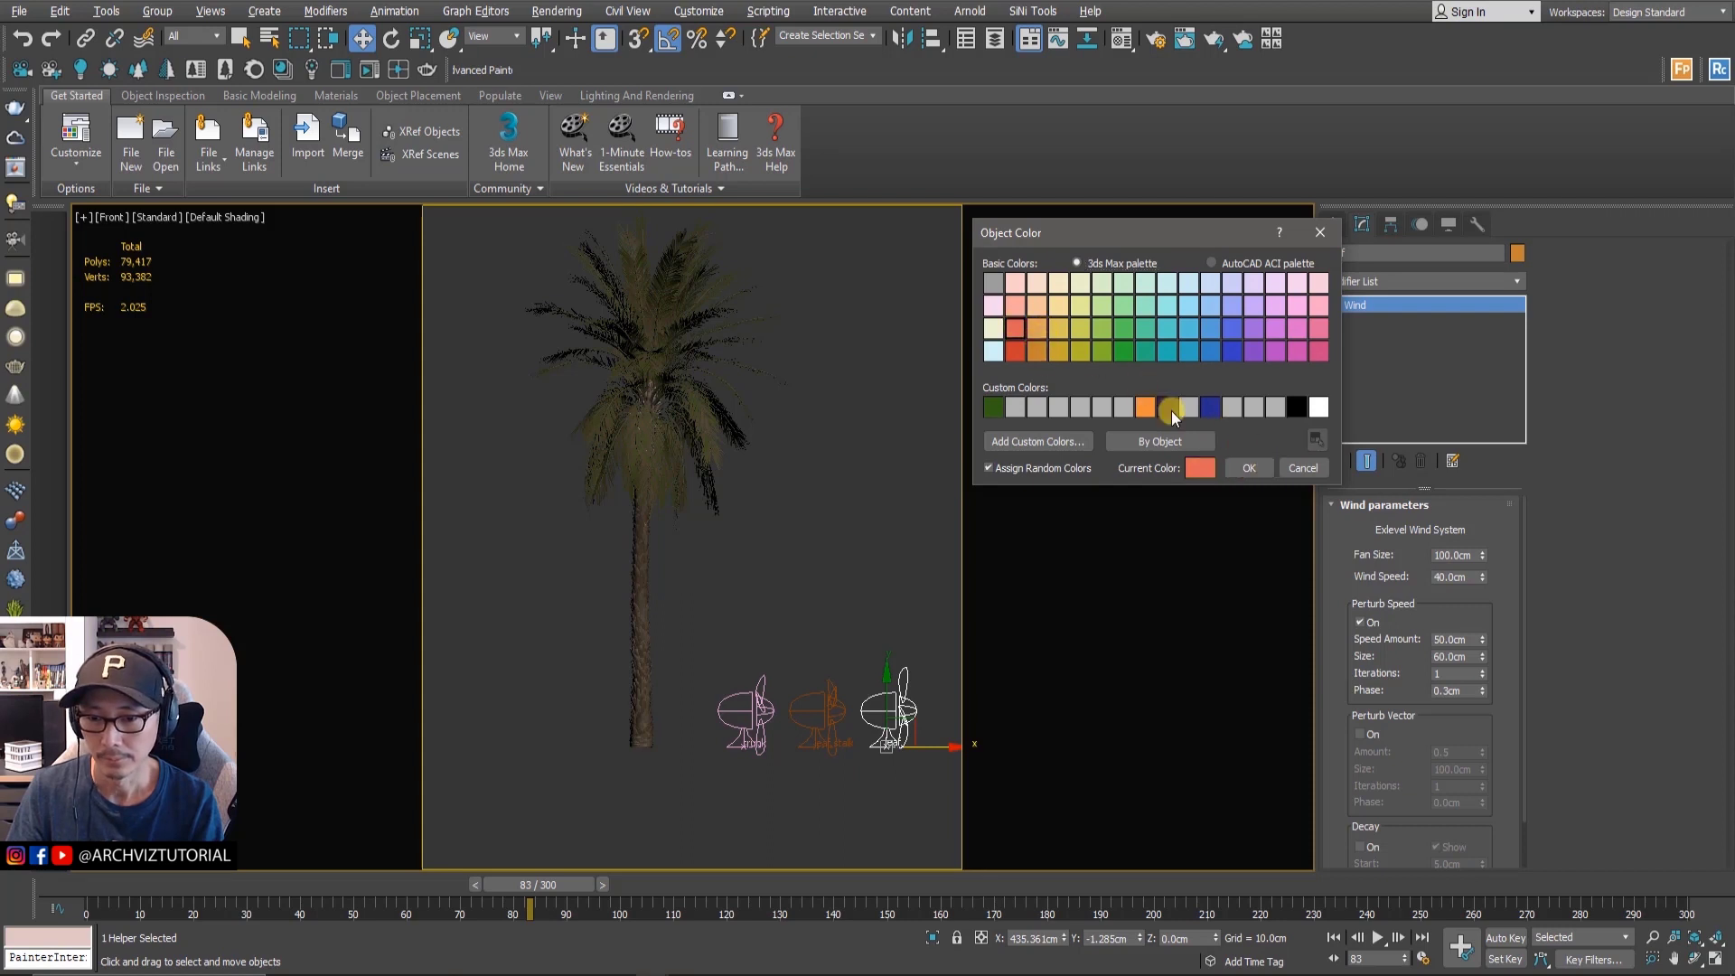
left_click(1249, 465)
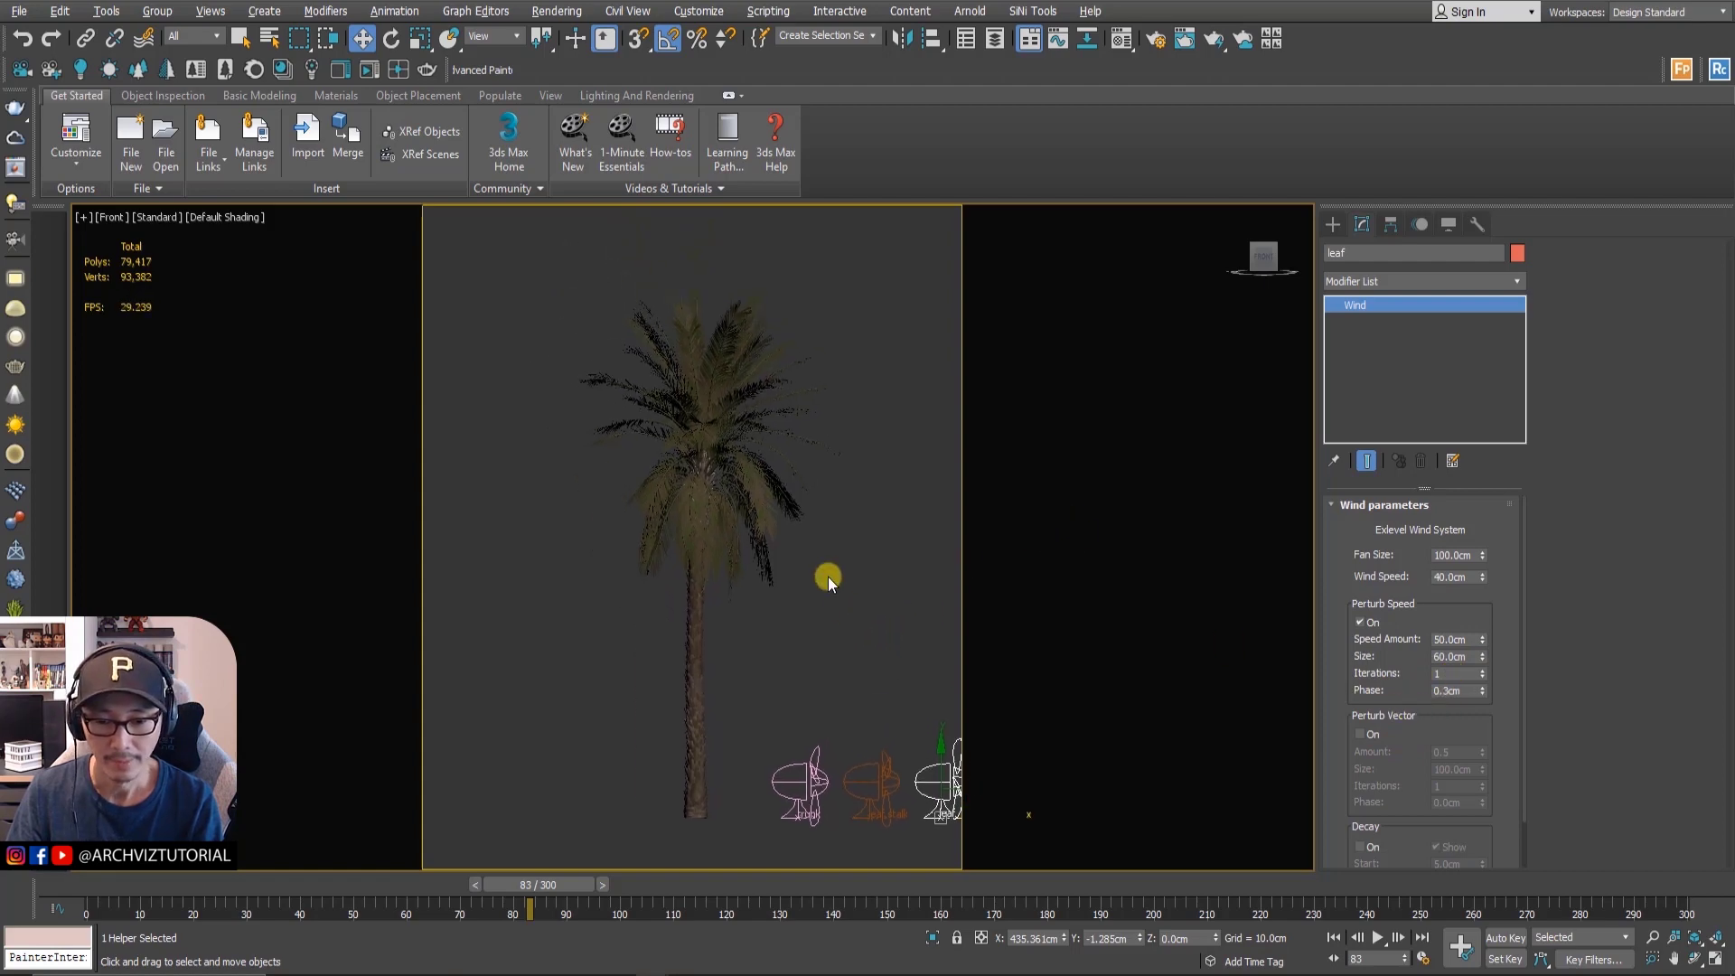
- Zoom onto the palm crown and play its wind animation
scroll(828, 577, "up", 5)
middle_click_drag(828, 576, 830, 499)
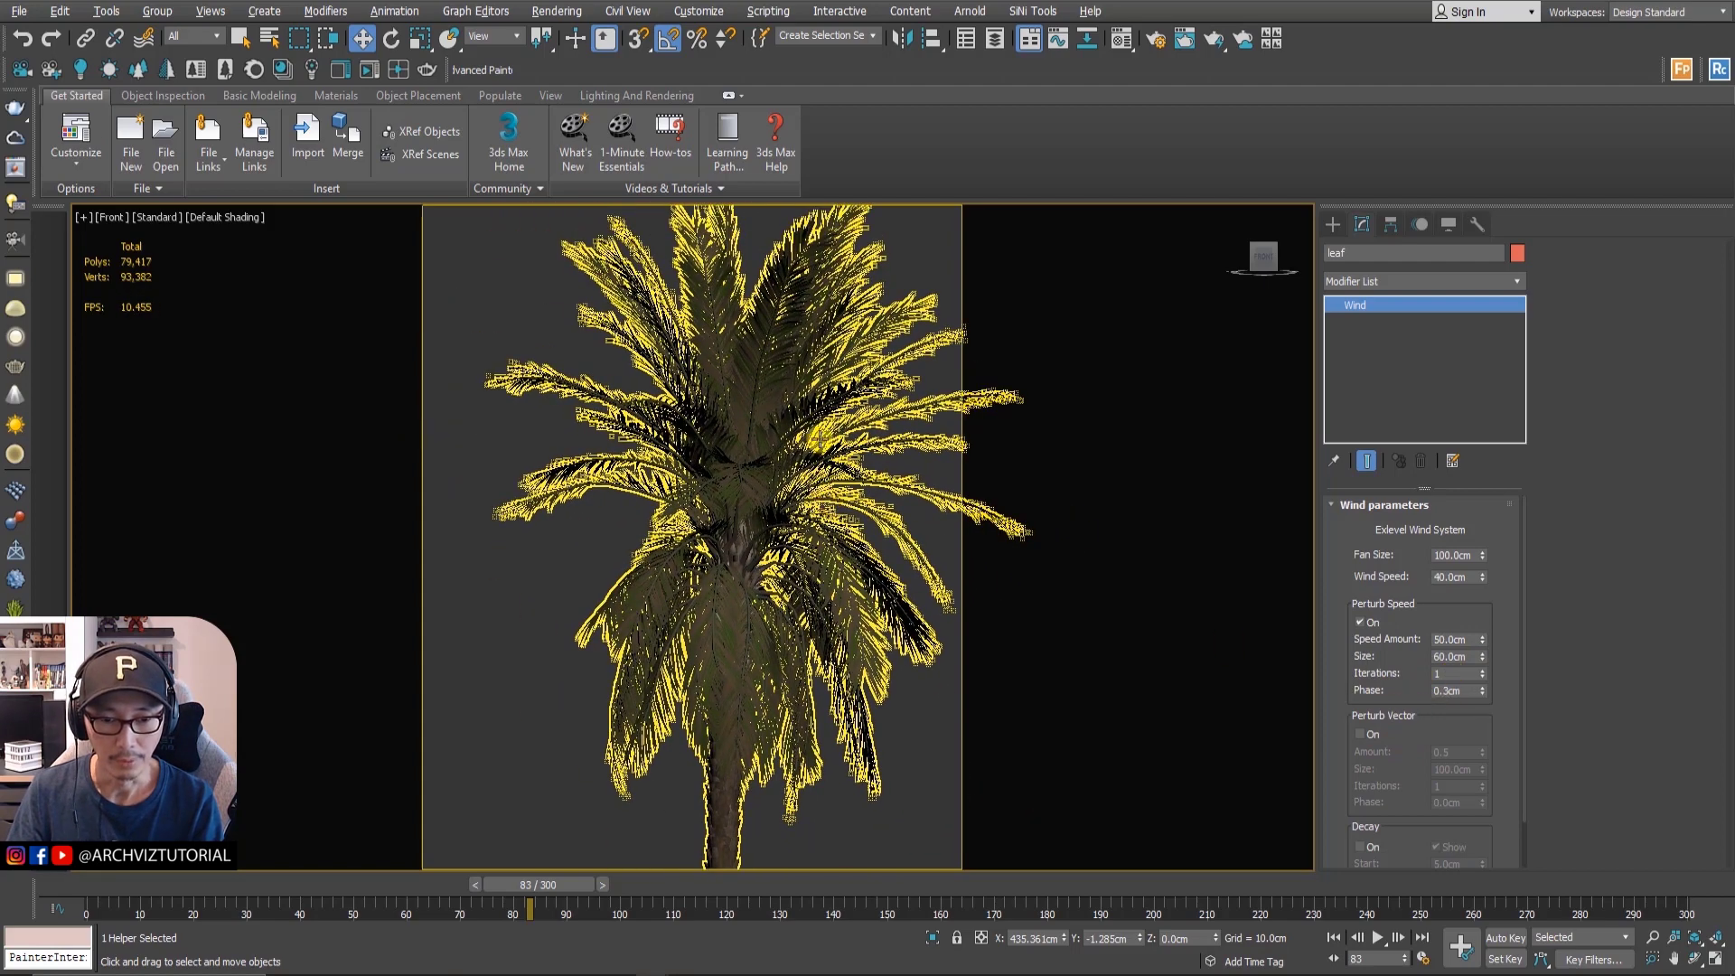
scroll(819, 441, "up", 2)
scroll(819, 440, "up", 2)
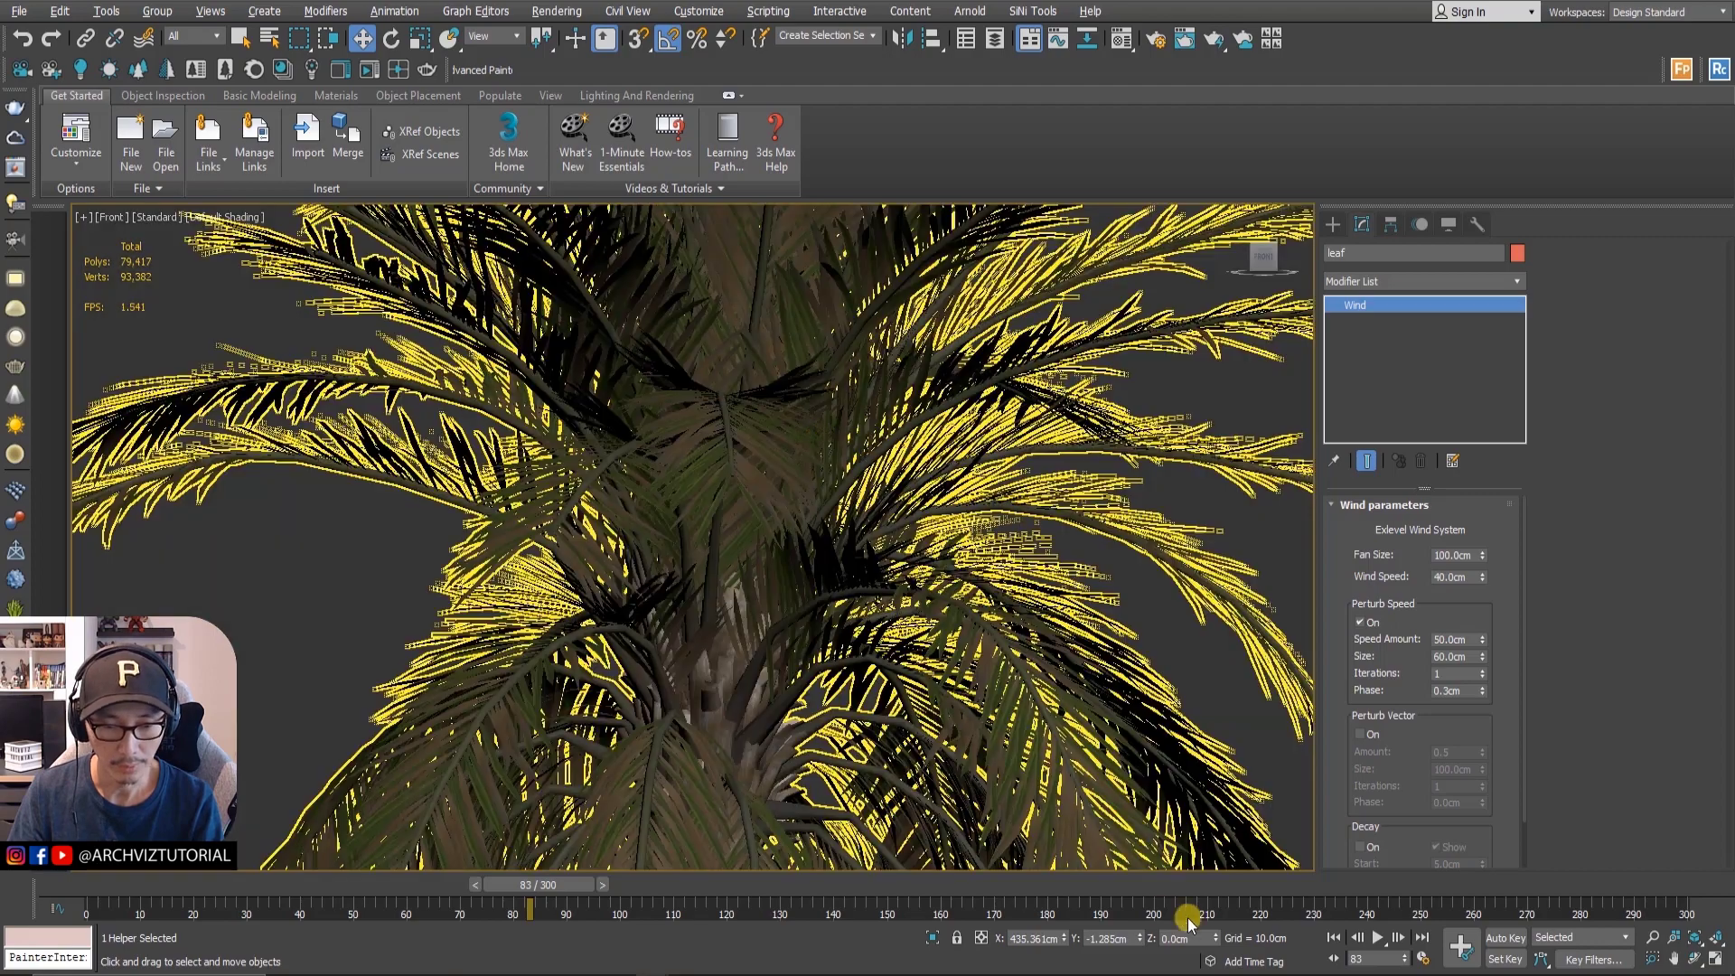
left_click(1374, 940)
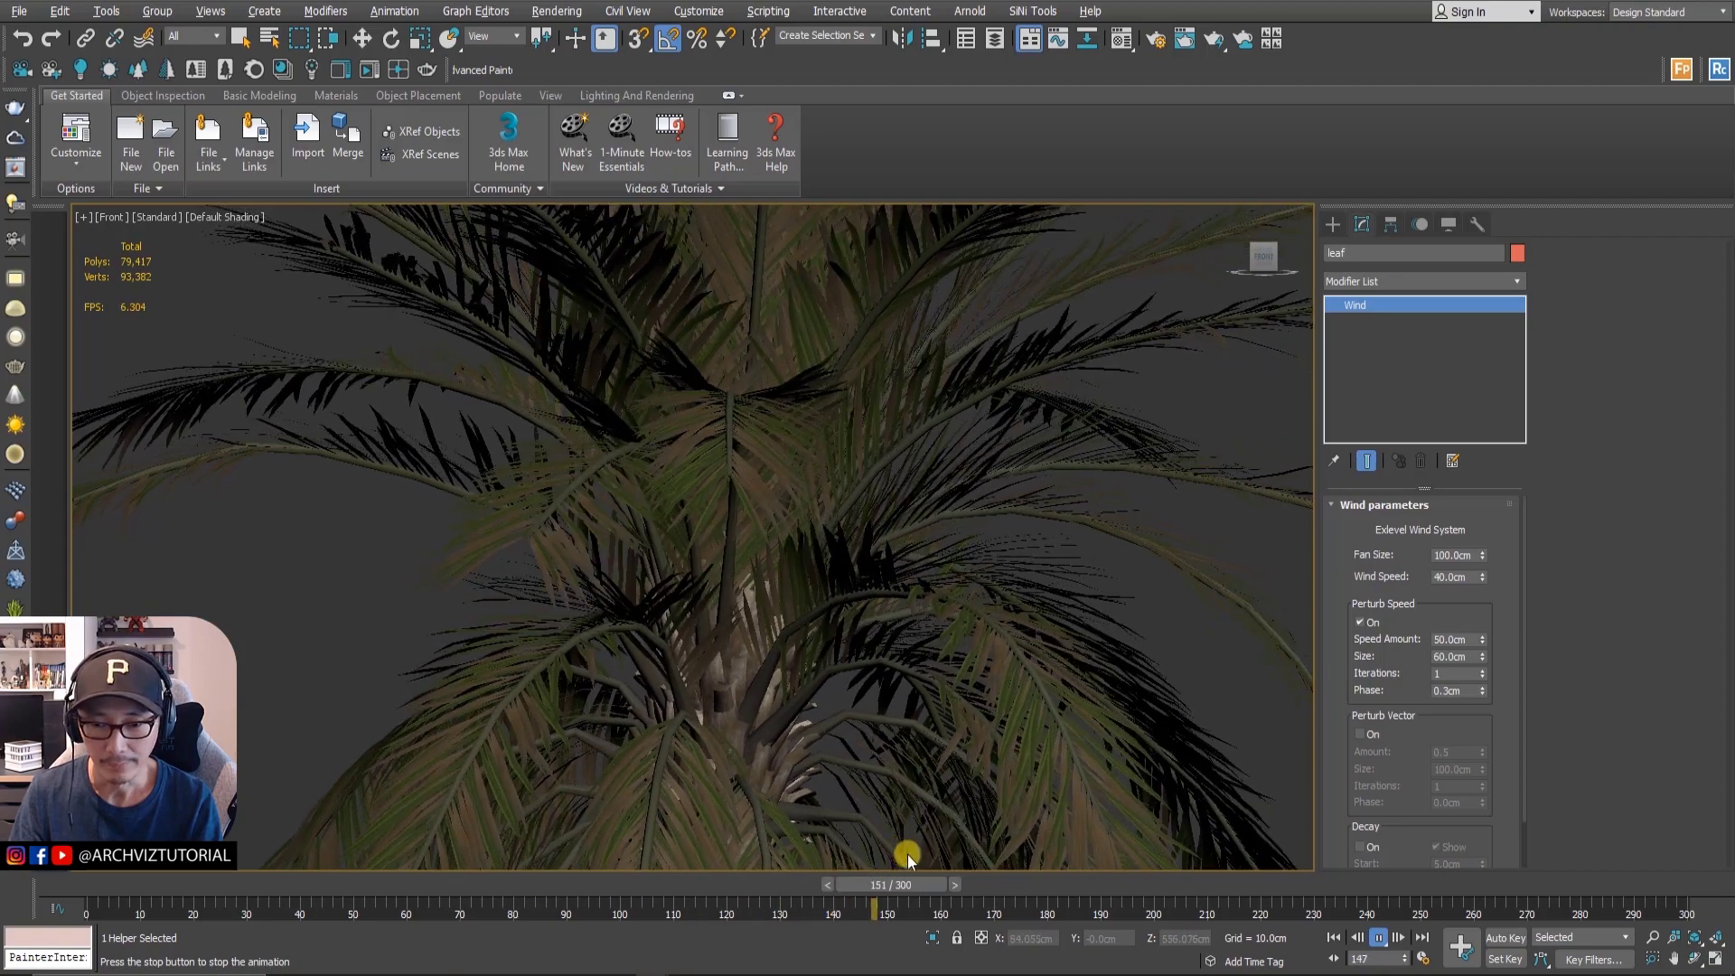
- Rewind the timeline to frame 0, reframe the palm with the safe frame, and deselect
left_click(1038, 830)
key("w")
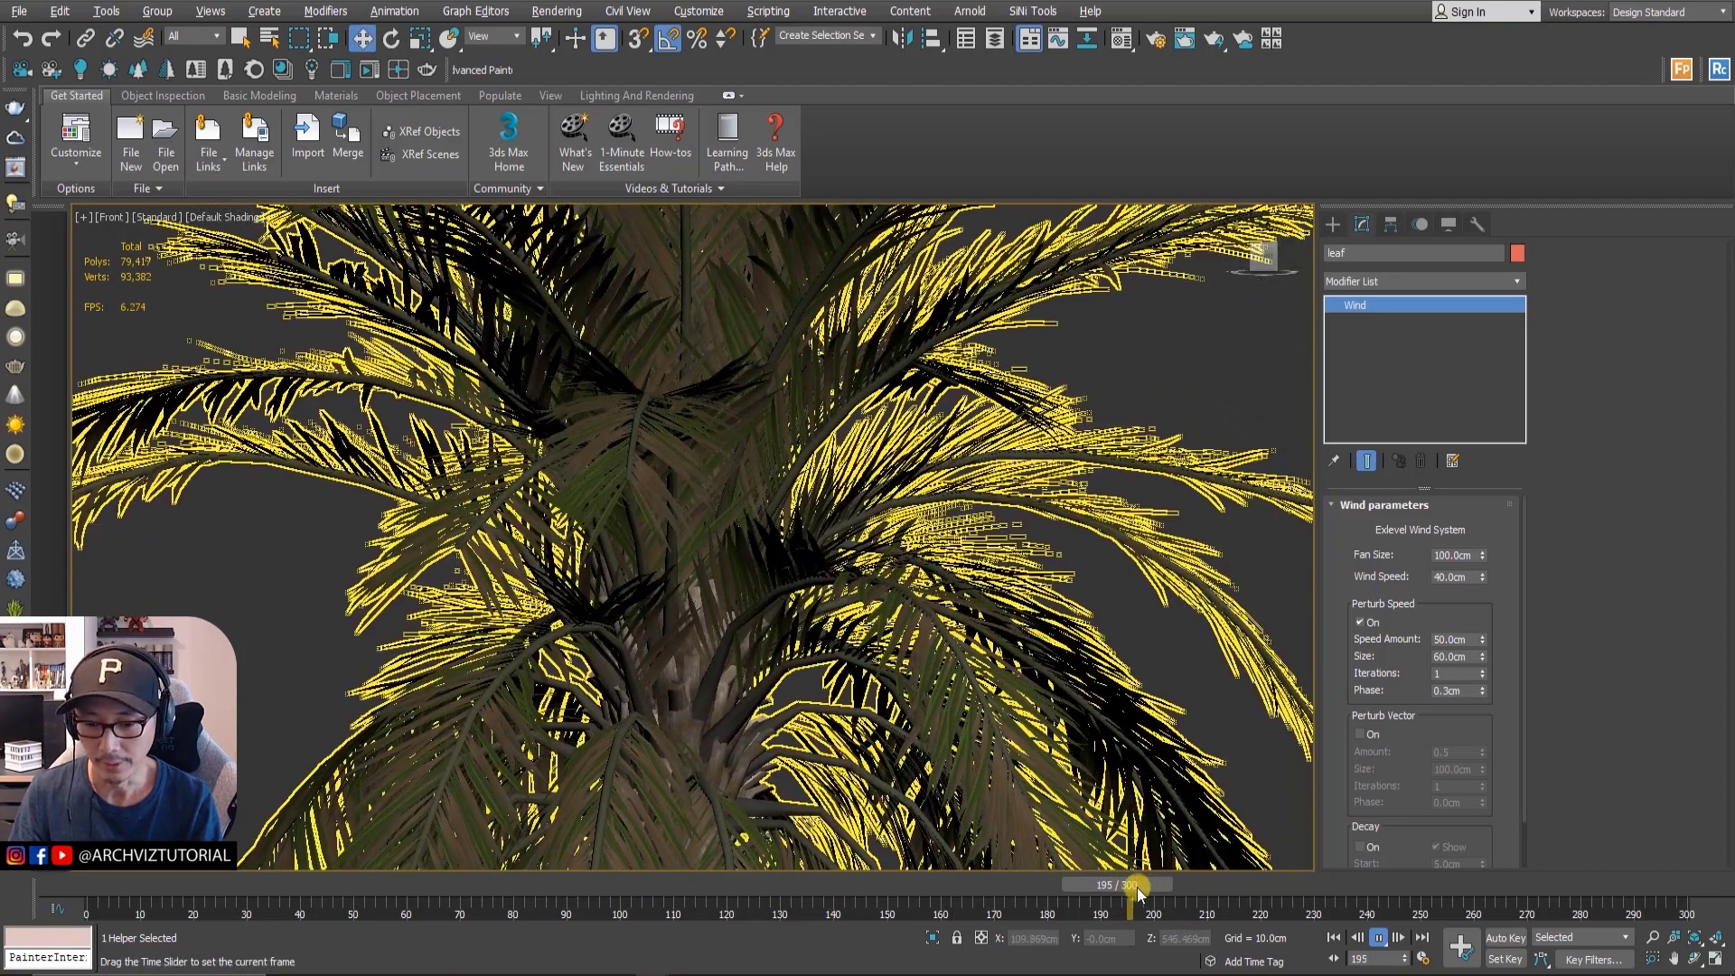
left_click_drag(1117, 889, 108, 891)
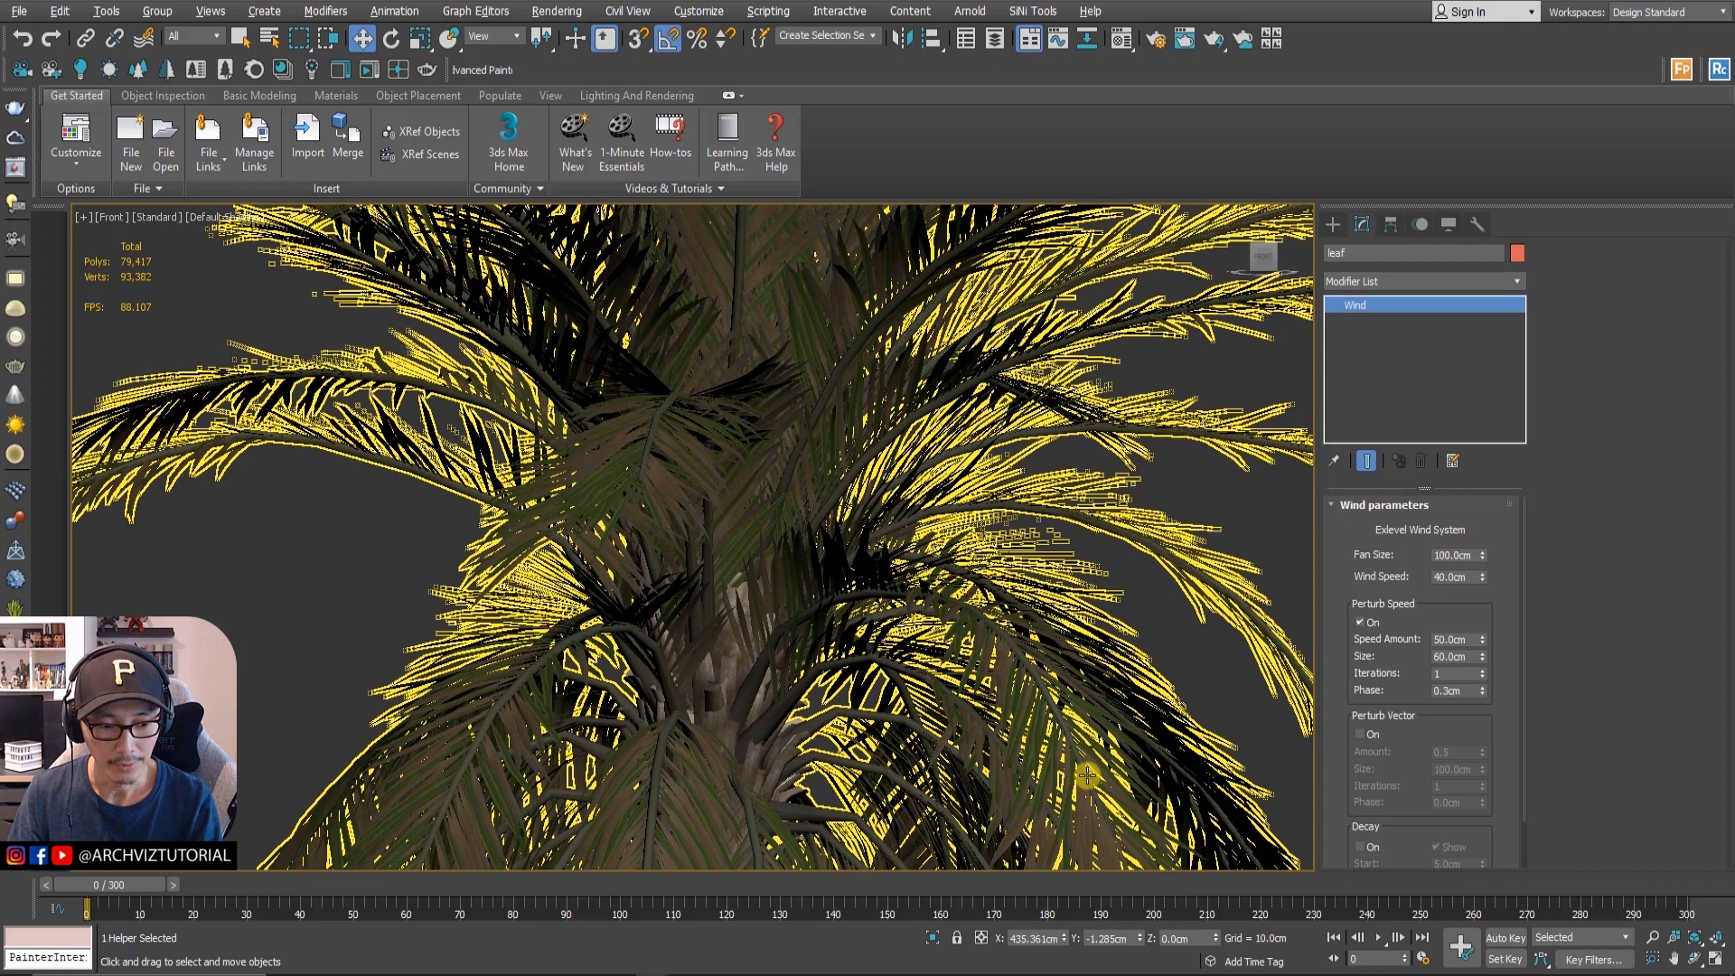
key("z")
key("shift+f")
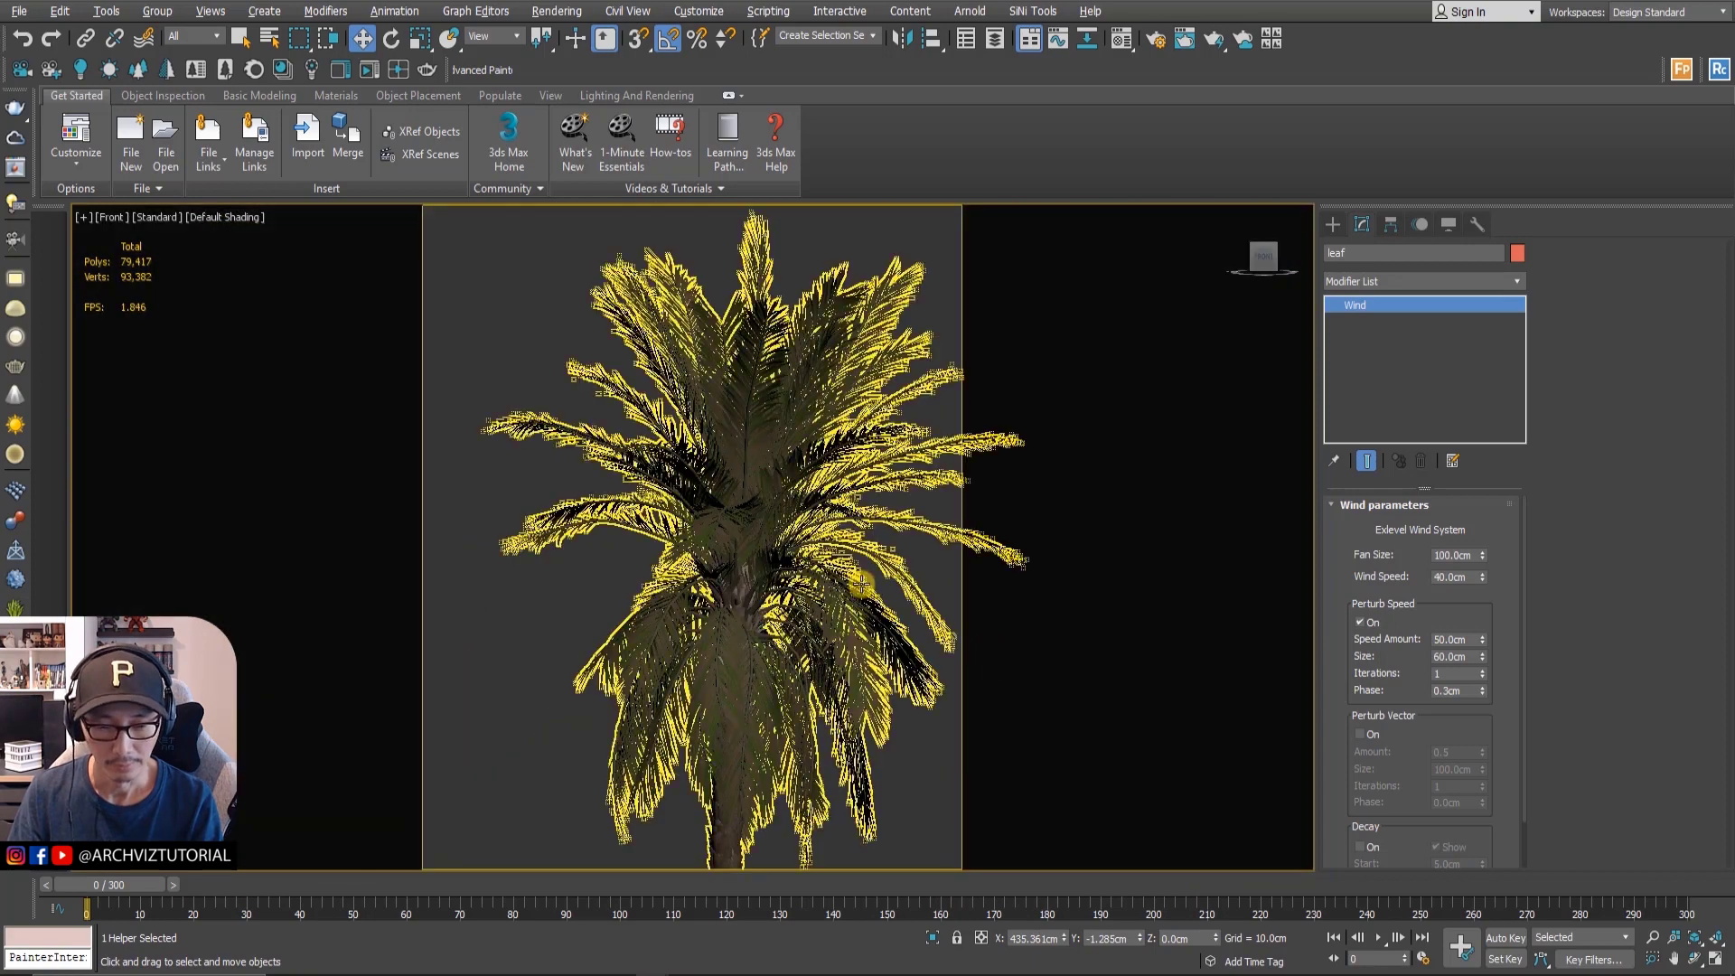
scroll(861, 584, "up", 6)
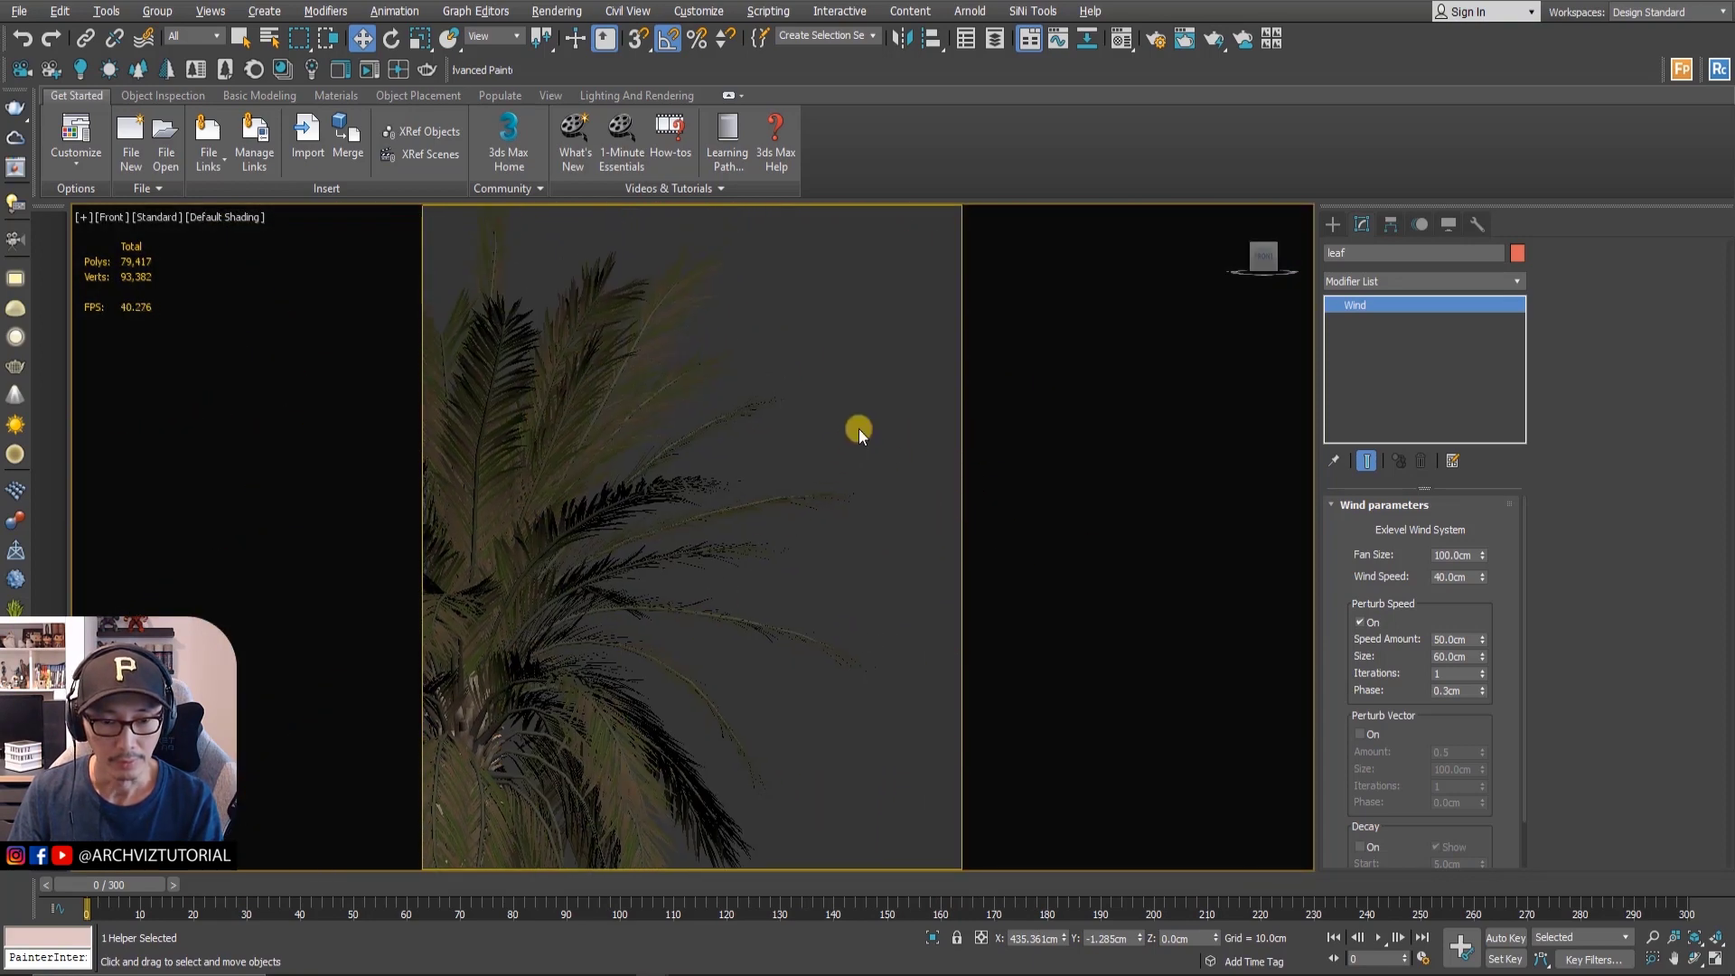
middle_click_drag(859, 428, 926, 461)
left_click(926, 461)
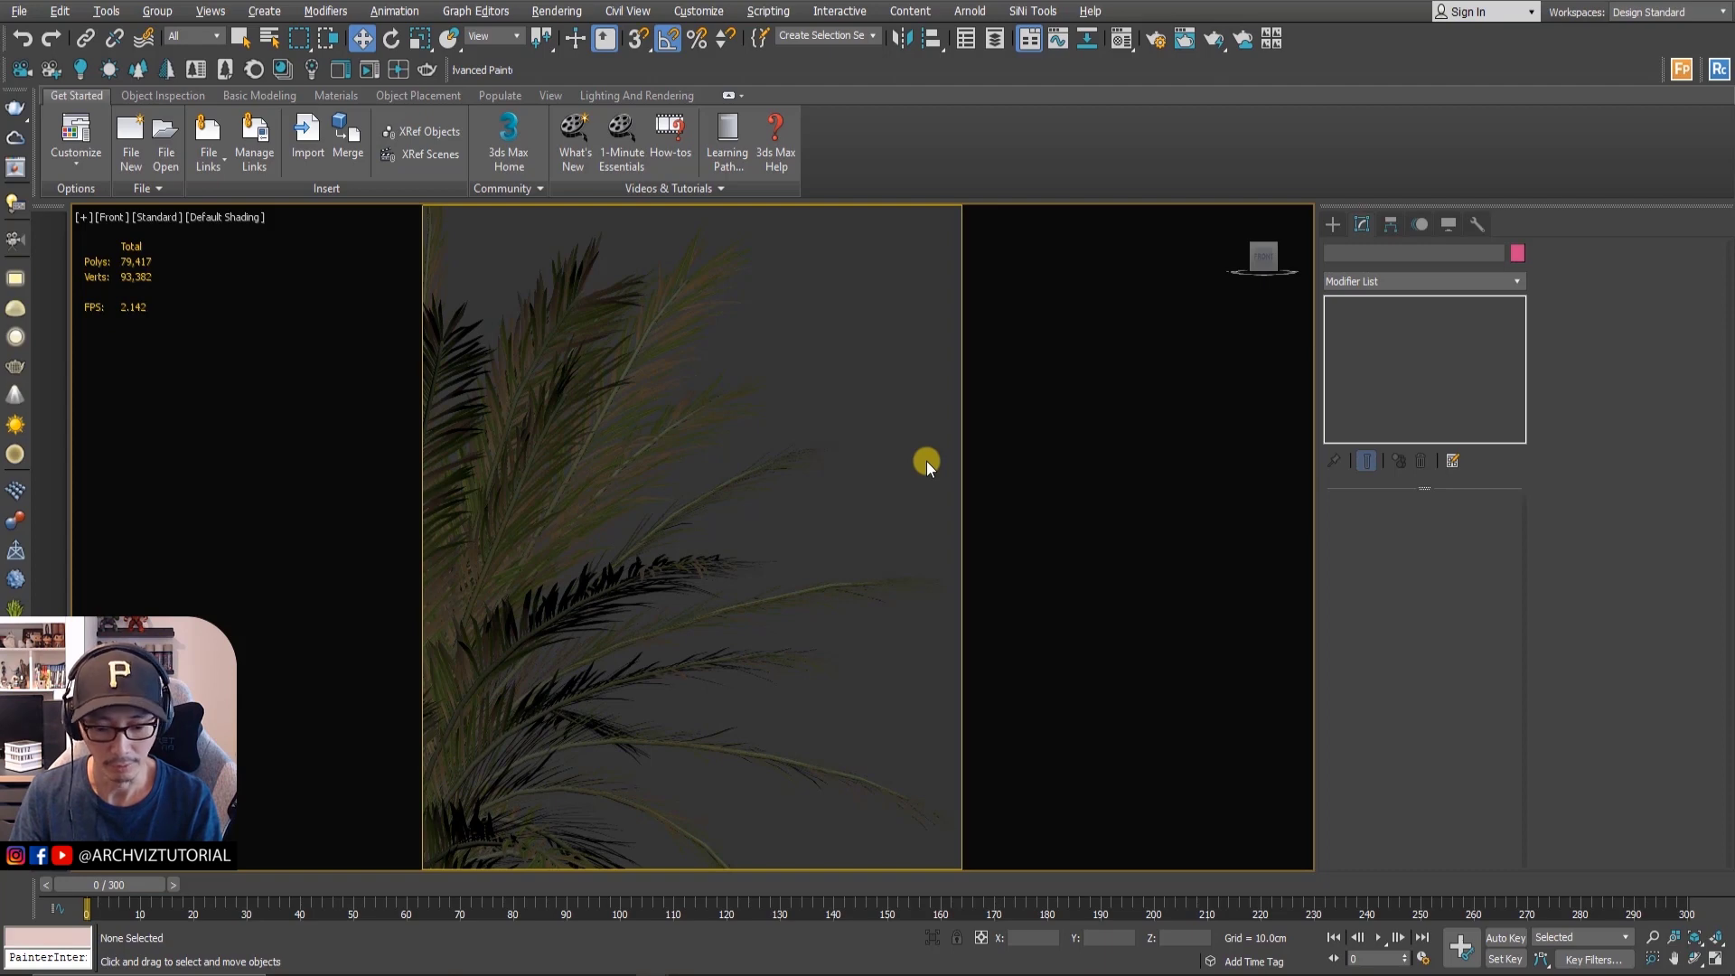
- Create a Front view preview of frames 0–300 at 70% output with Default Shading
key("shift+v")
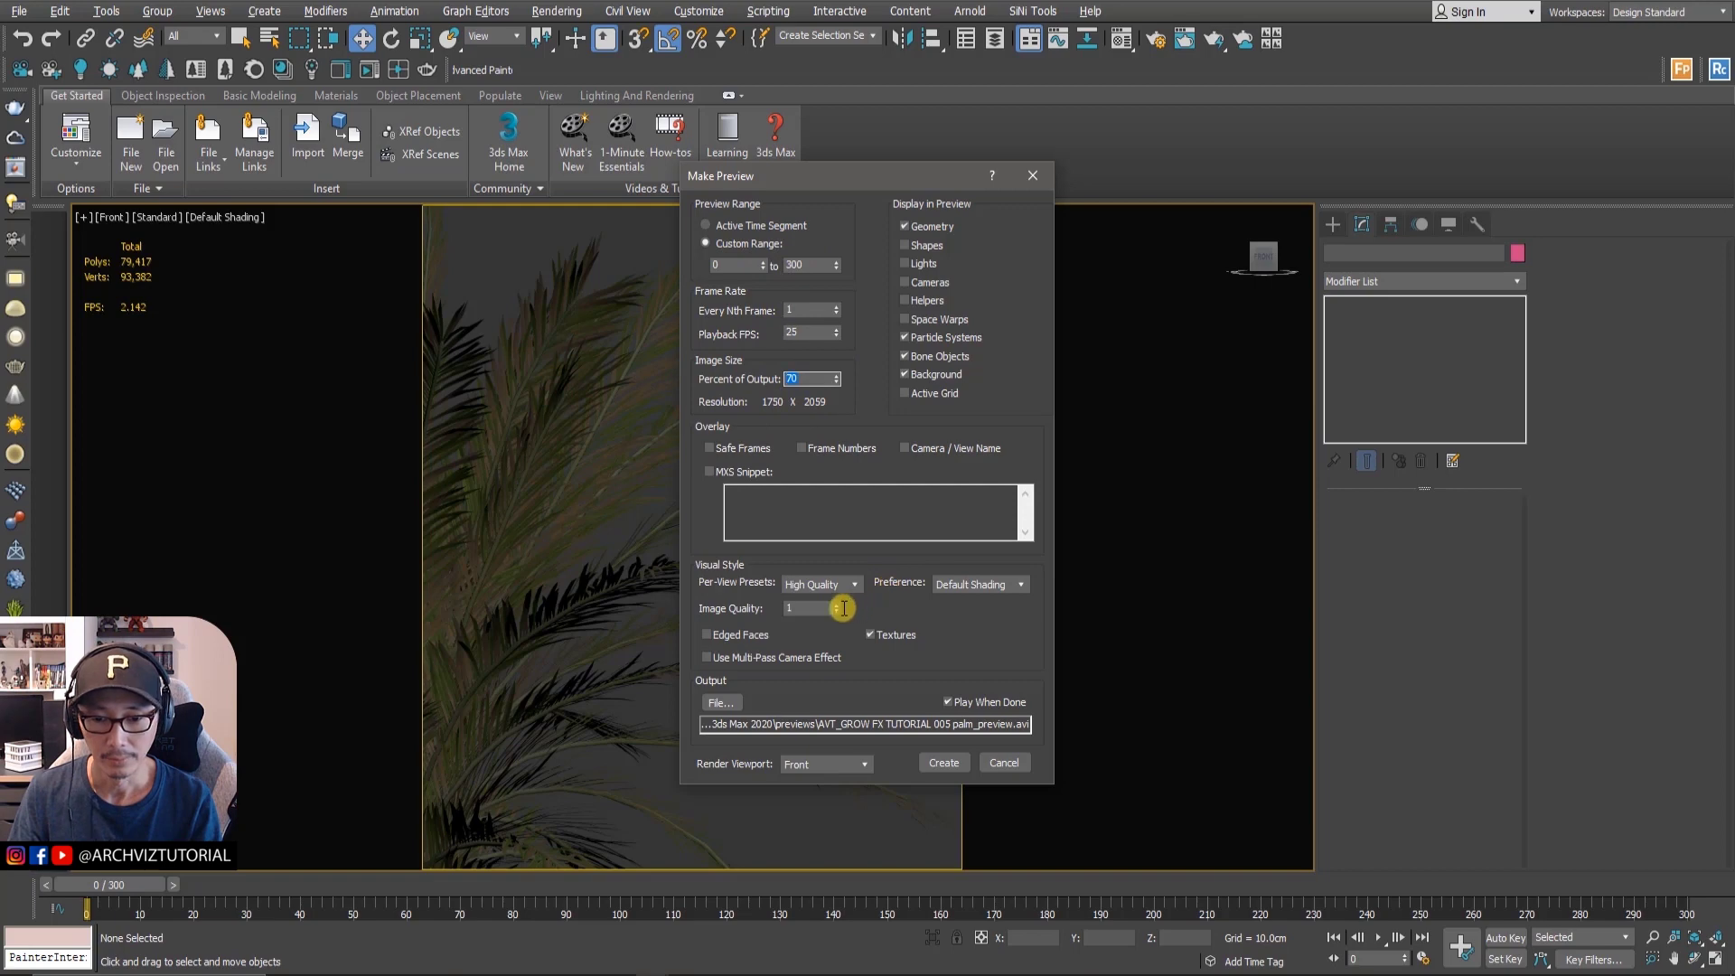
left_click(980, 588)
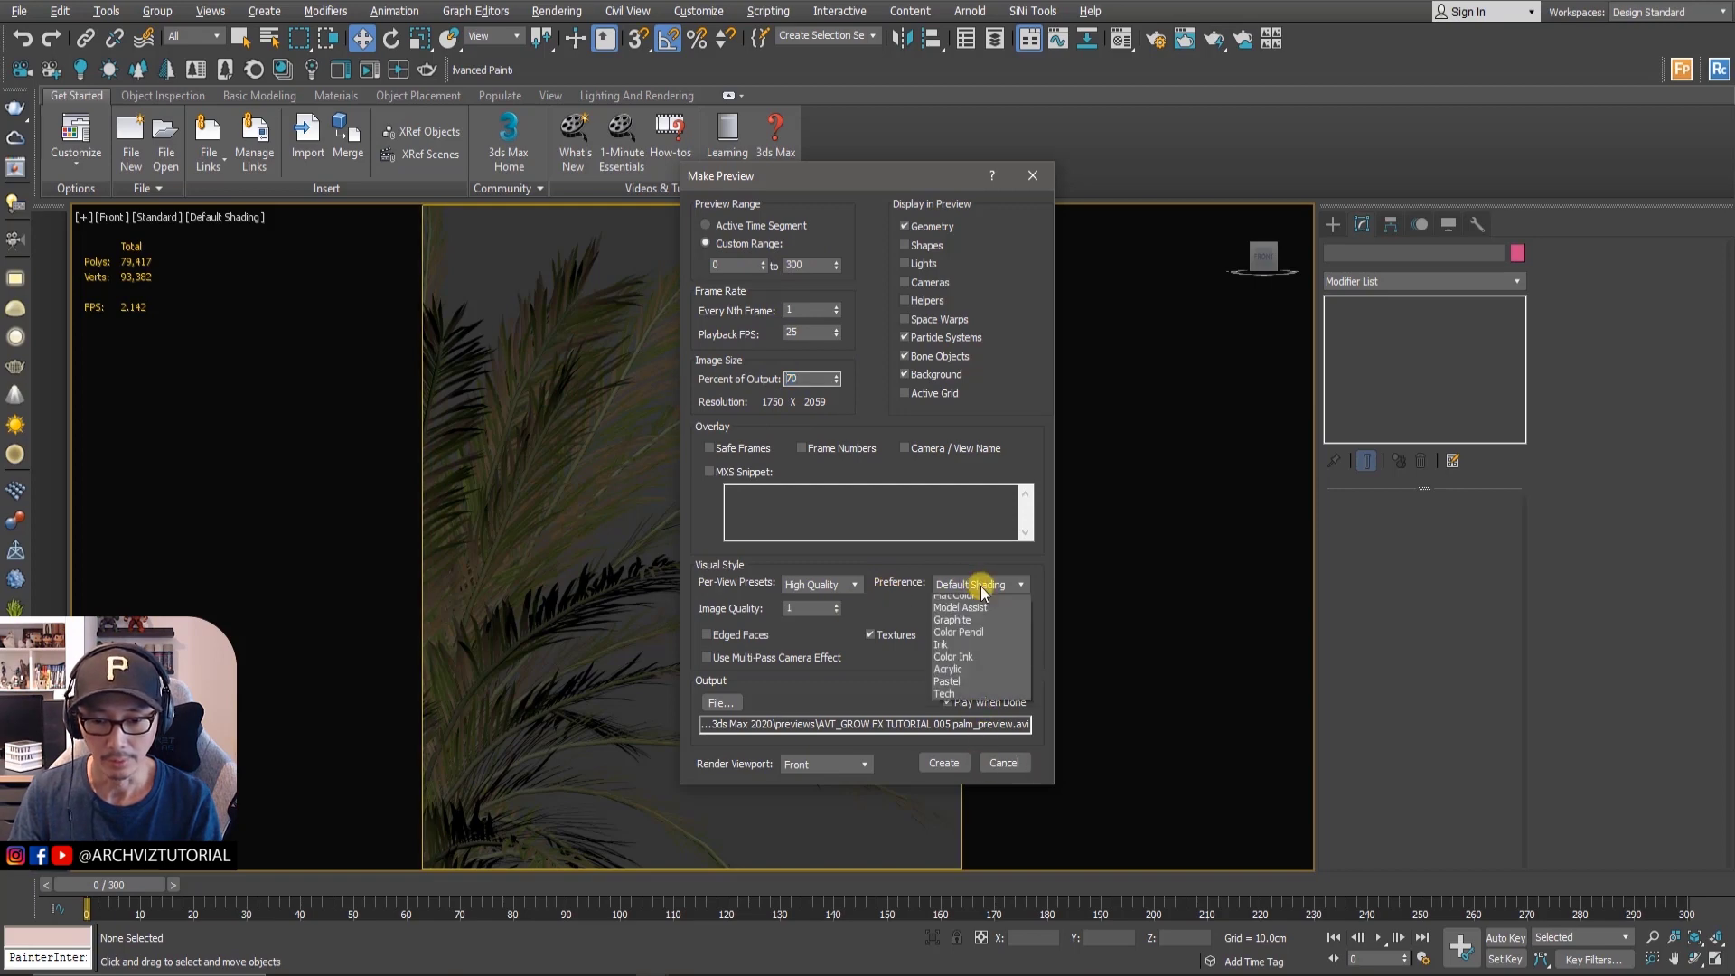
left_click(964, 587)
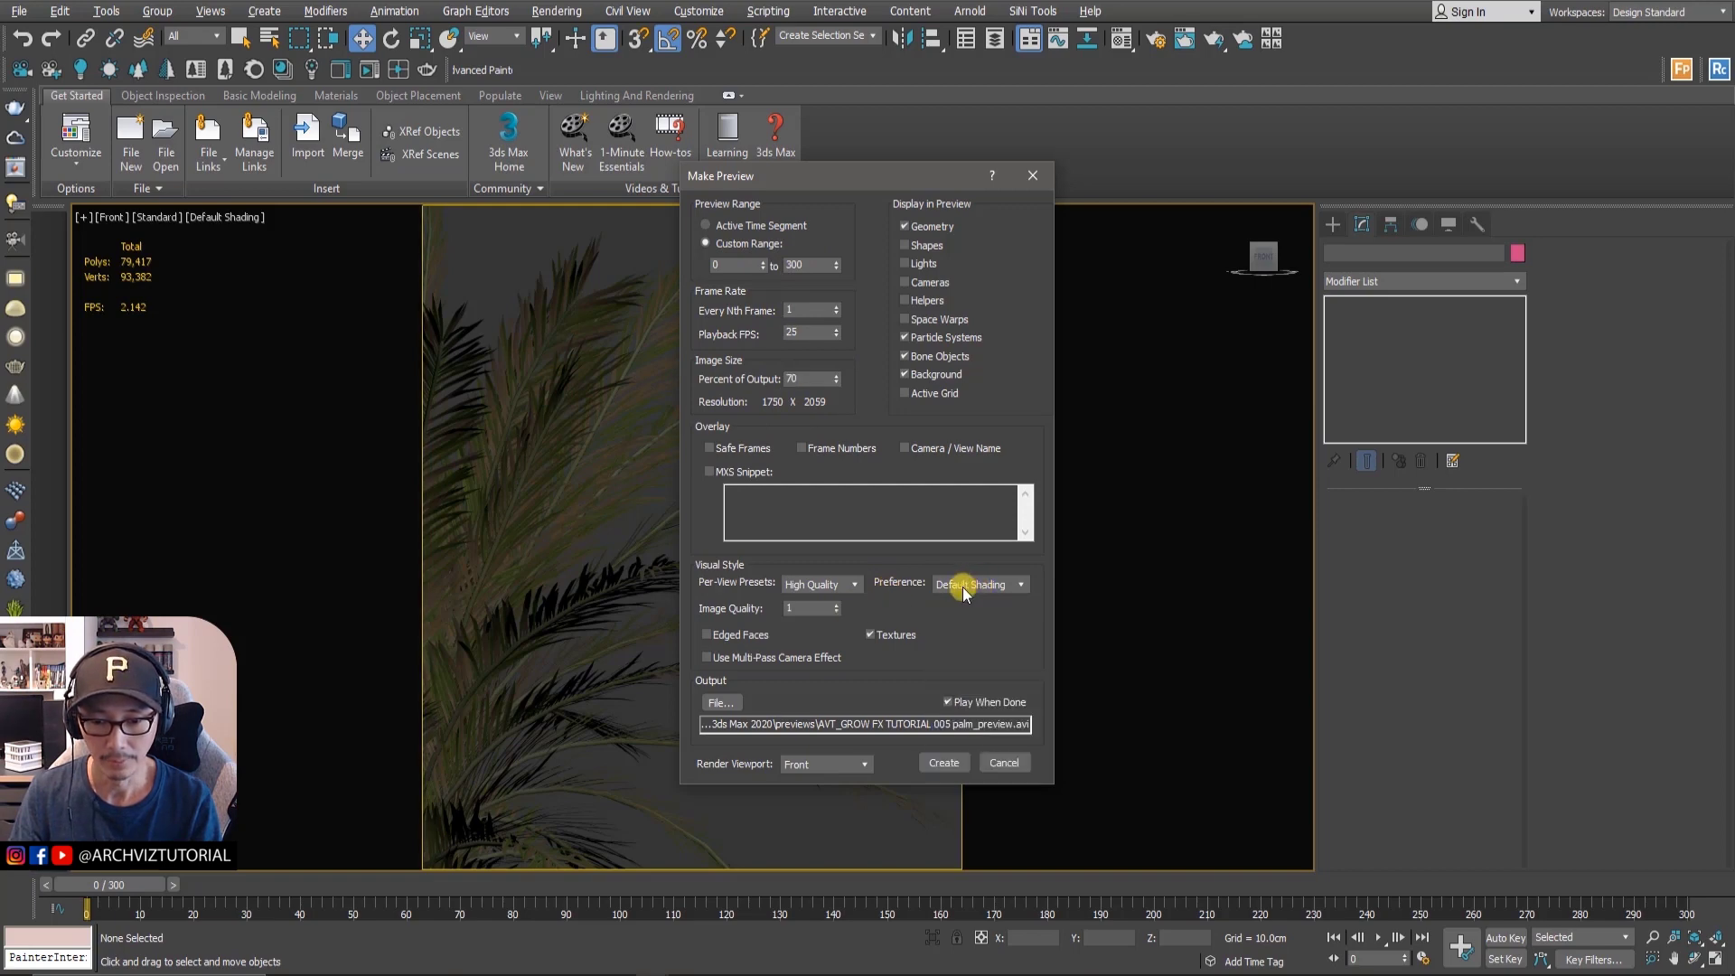
left_click(850, 586)
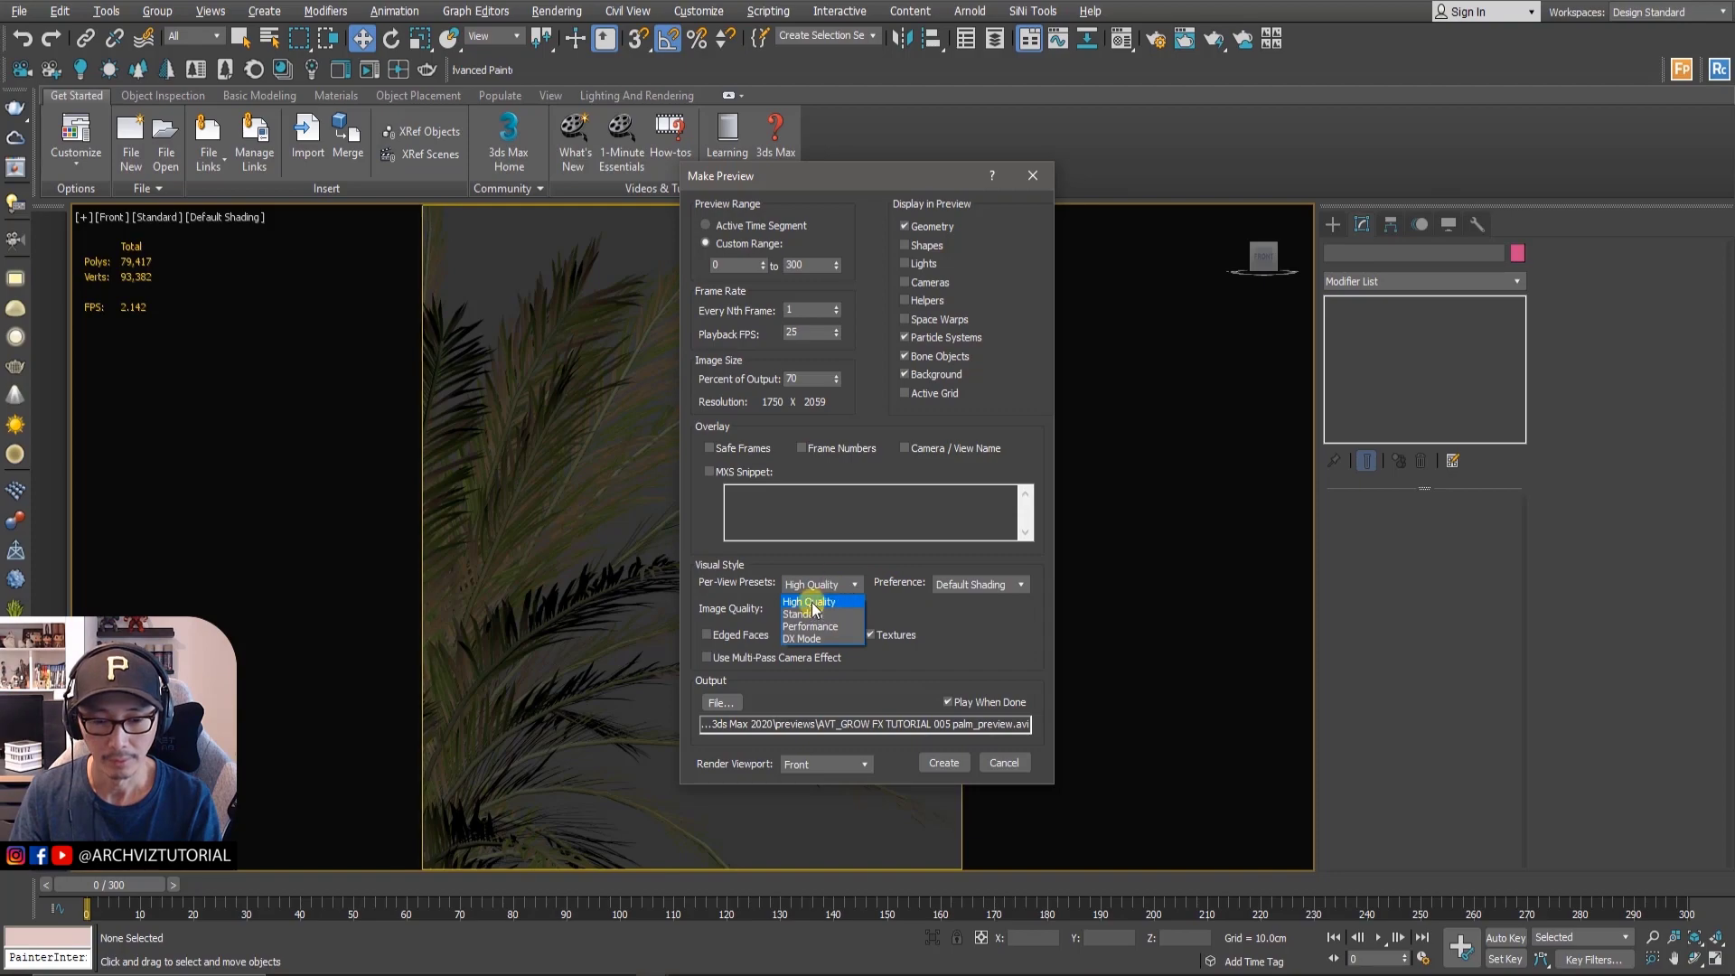
left_click(940, 763)
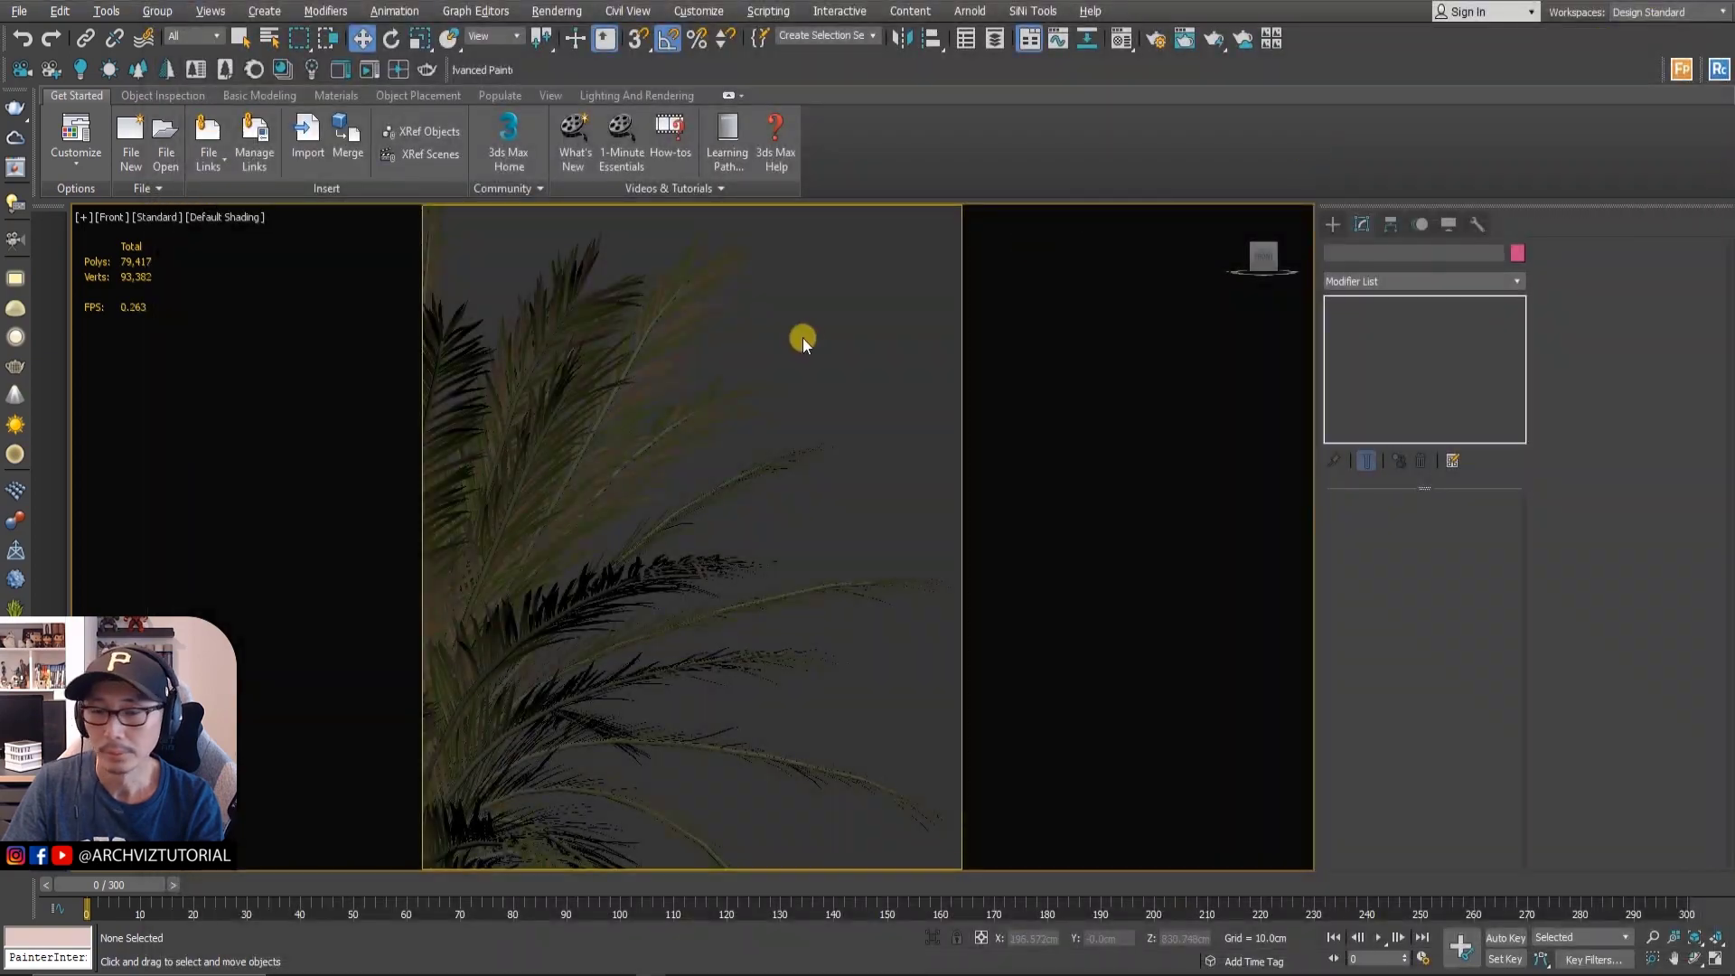
- Close Wind_01, reframe the whole palm in the Front view, deselect, and reopen Make Preview
scroll(803, 338, "down", 4)
left_click(646, 473)
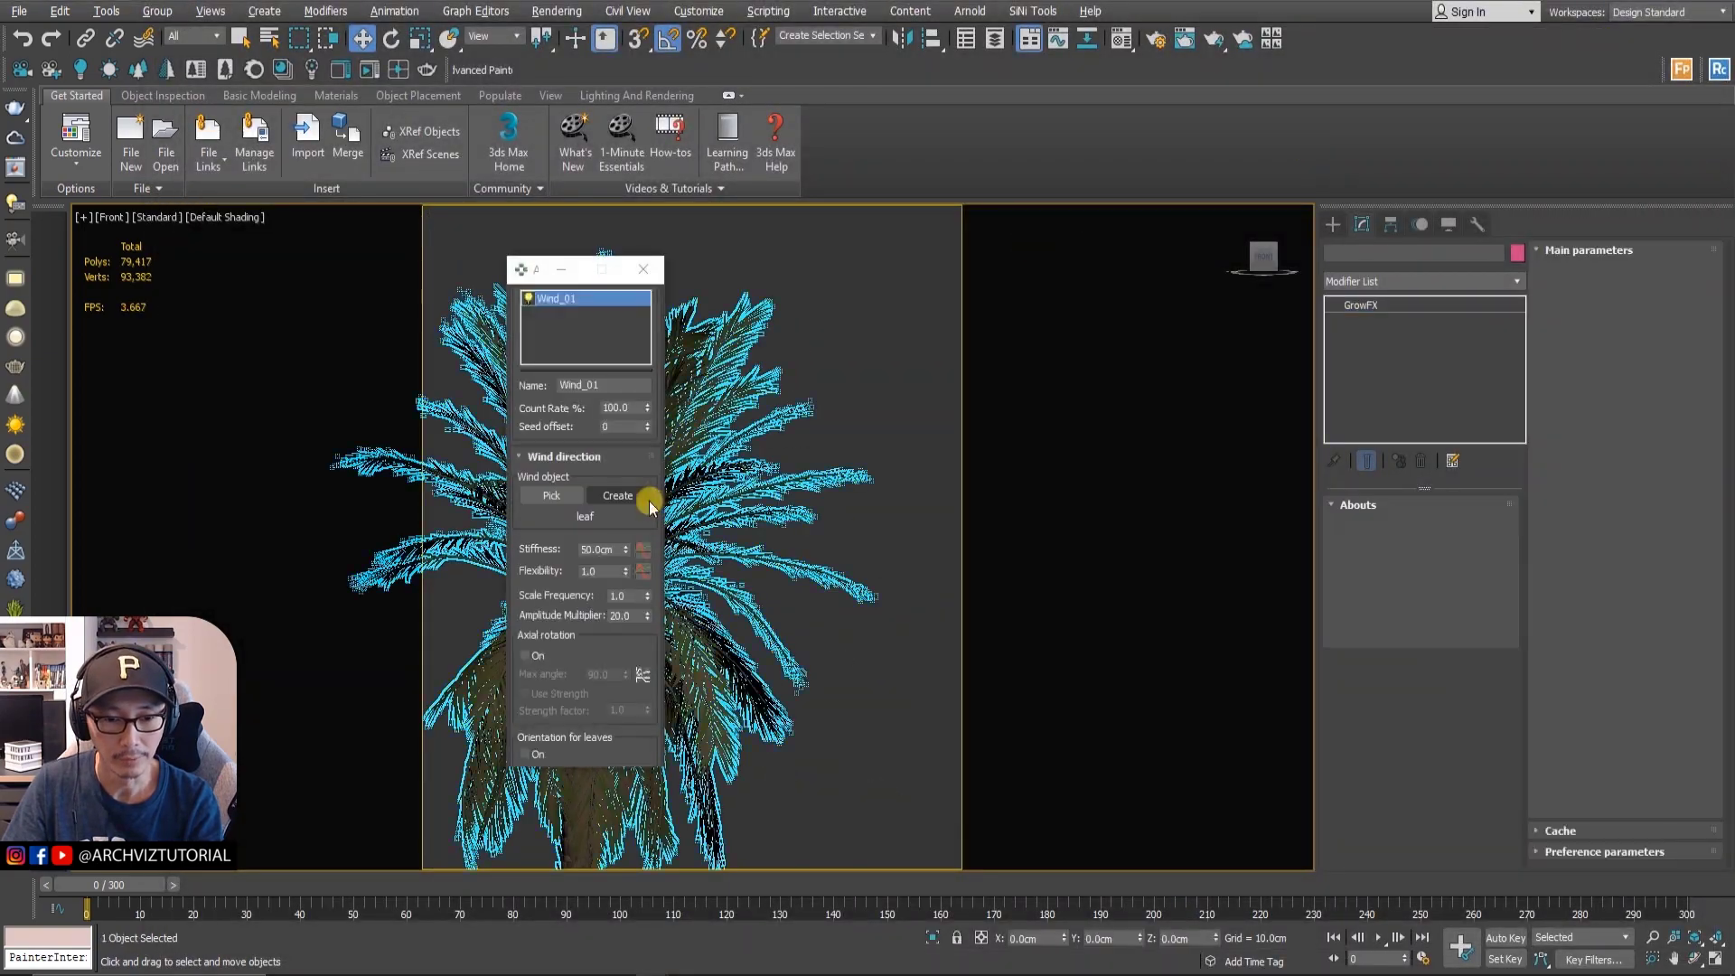
left_click(649, 271)
scroll(717, 445, "down", 5)
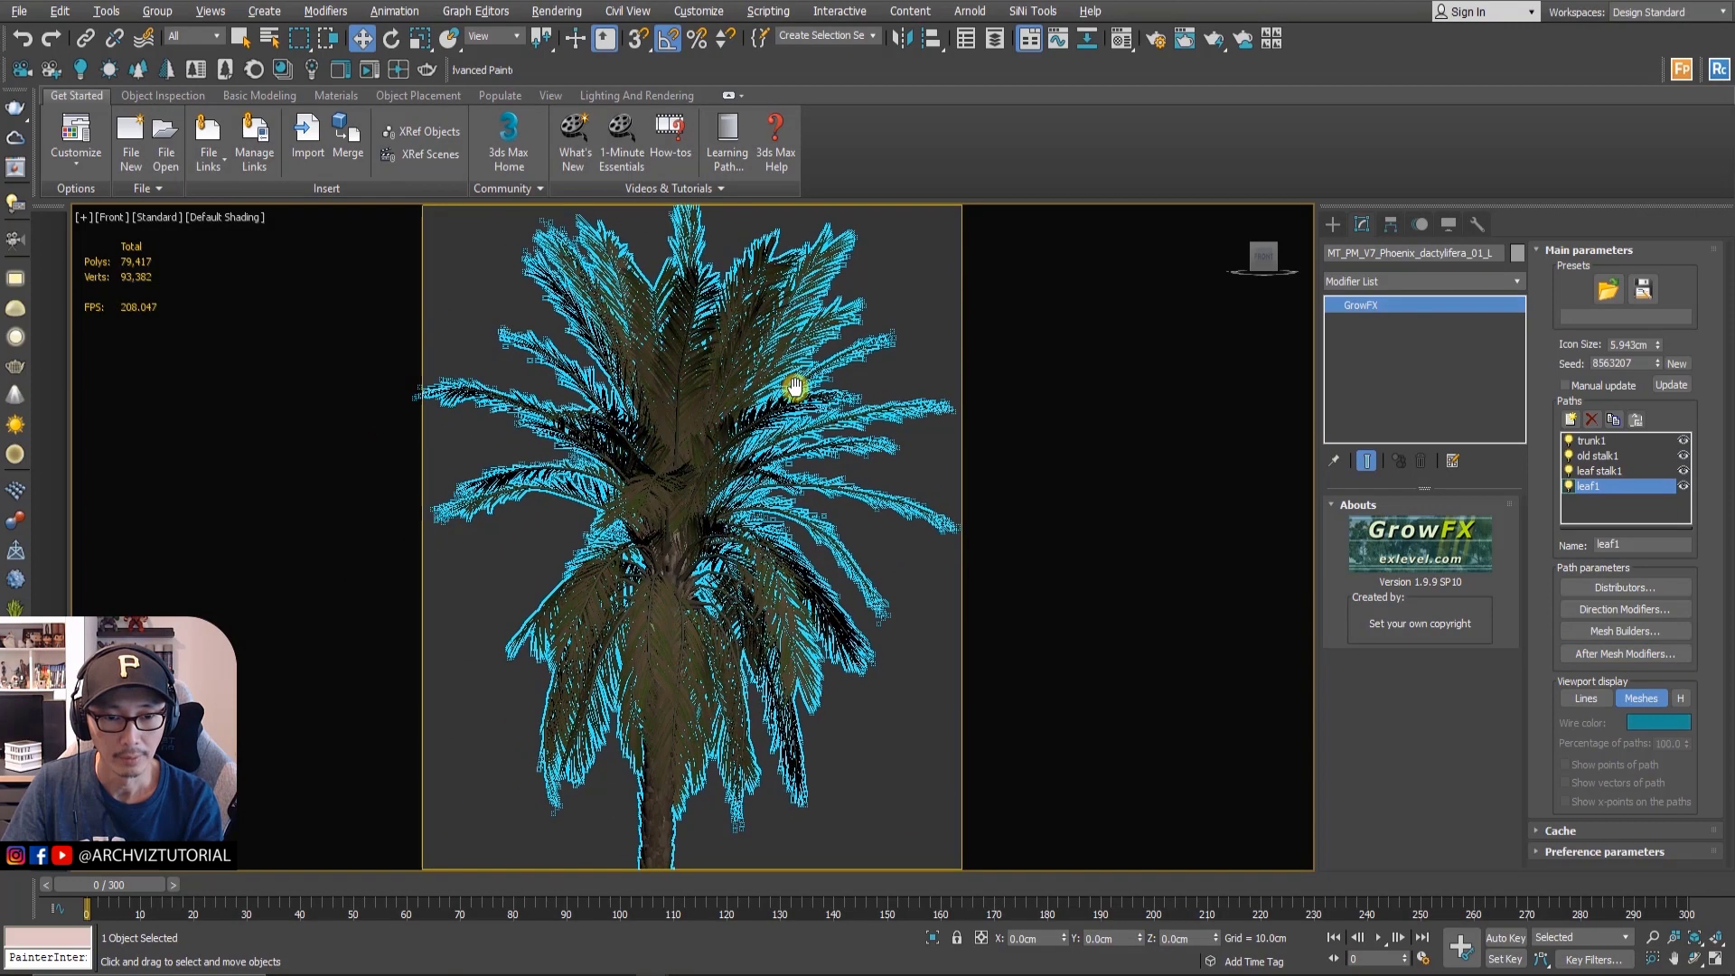
middle_click_drag(788, 442, 755, 410)
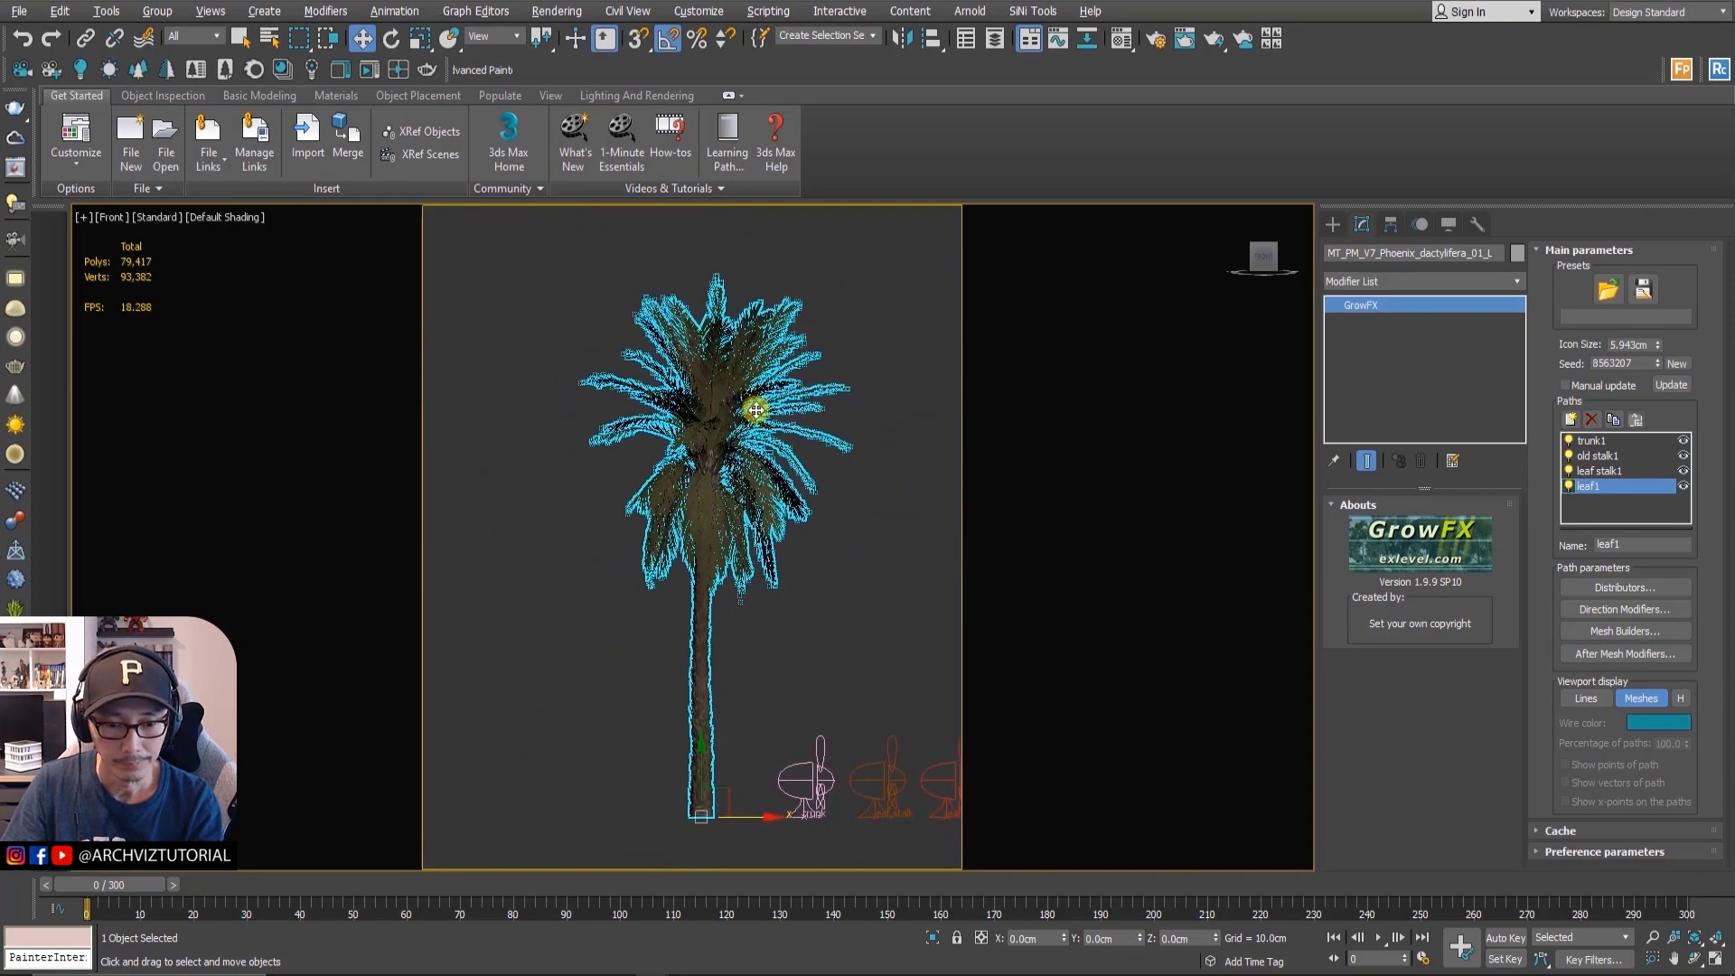
left_click(1654, 938)
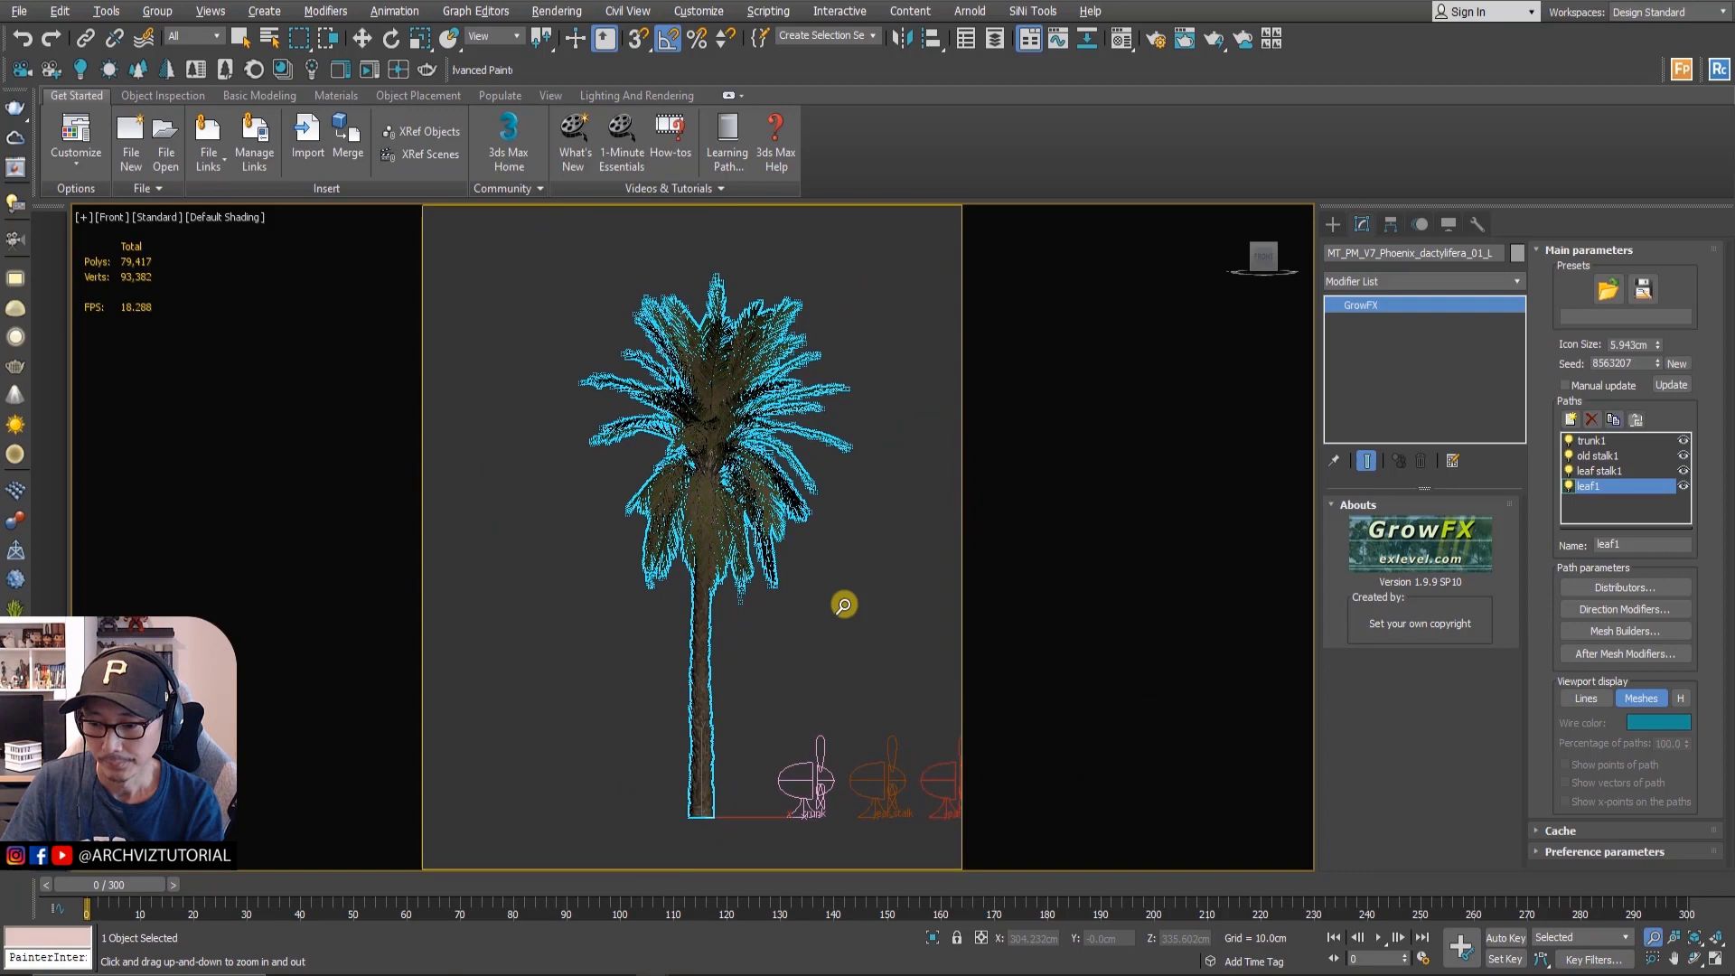
left_click_drag(840, 604, 822, 585)
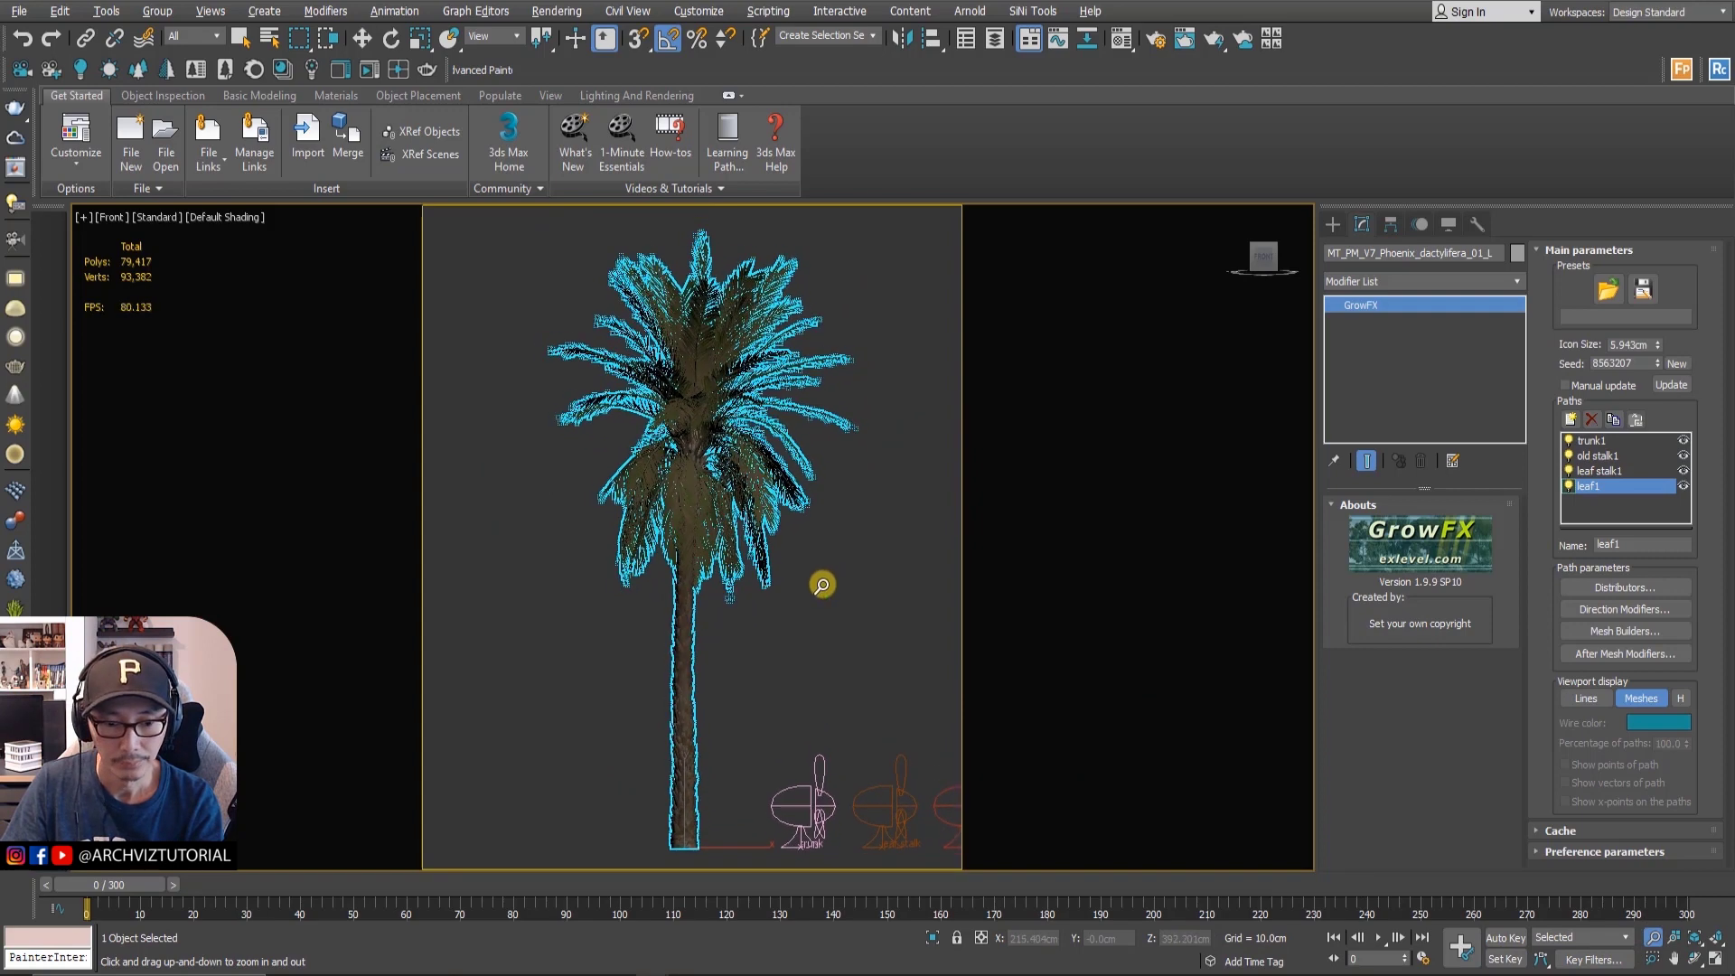
right_click(822, 583)
left_click(826, 602)
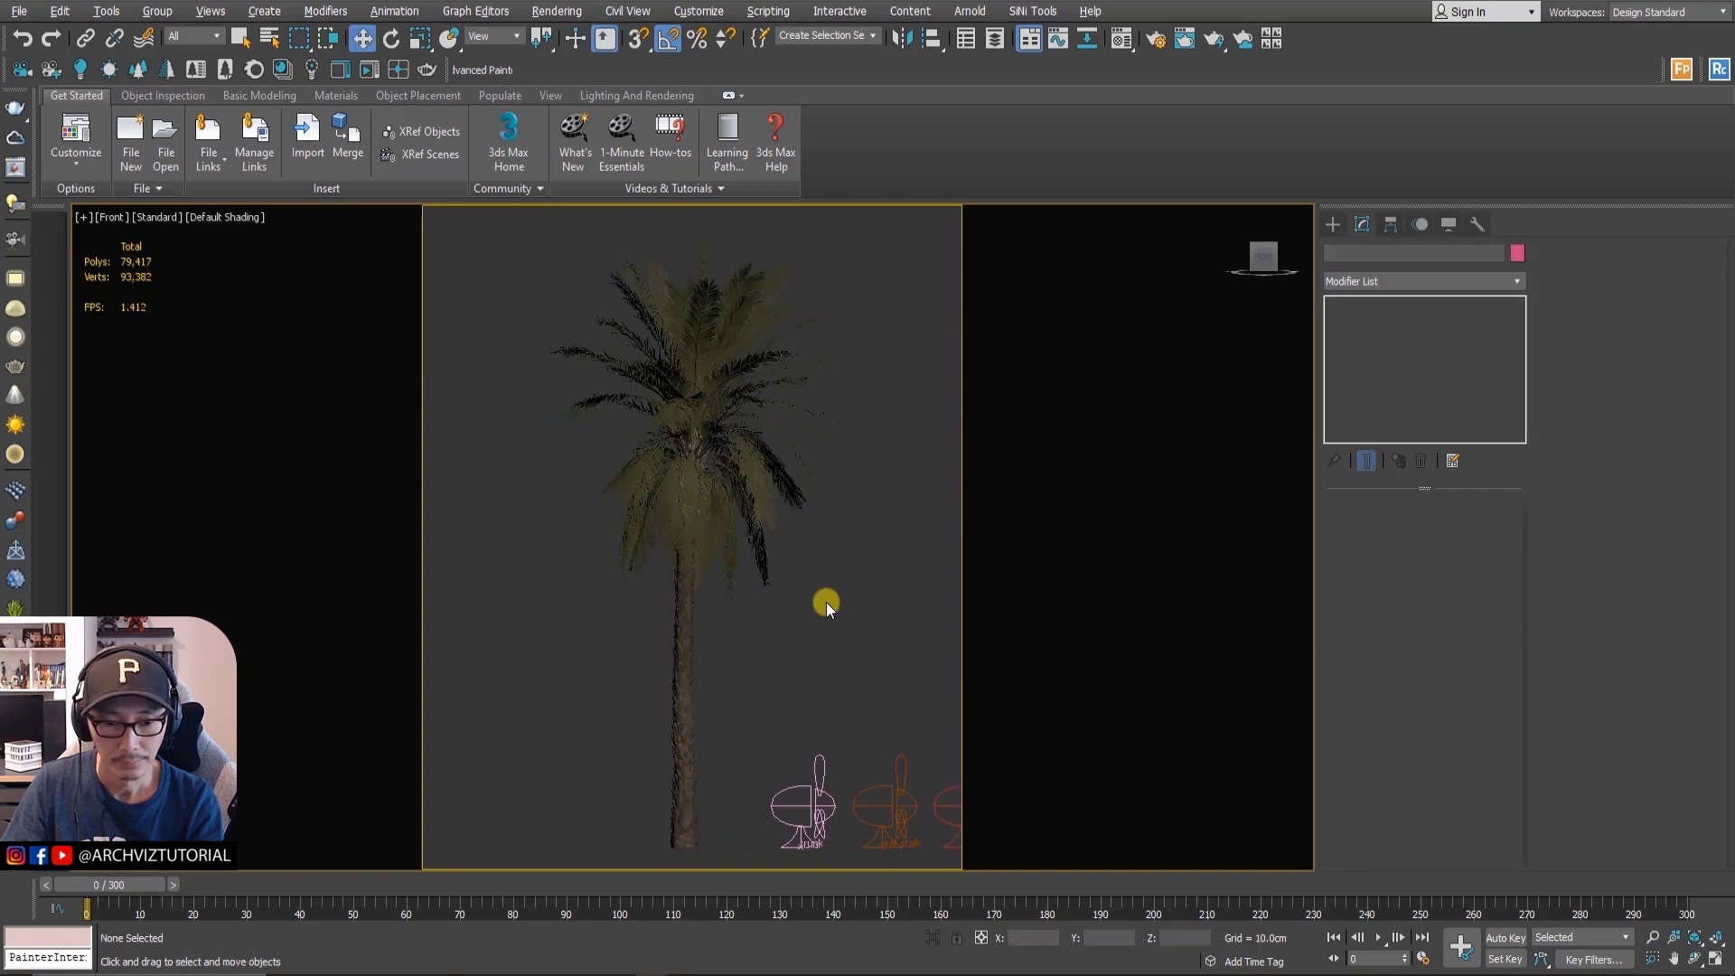
key("shift+v")
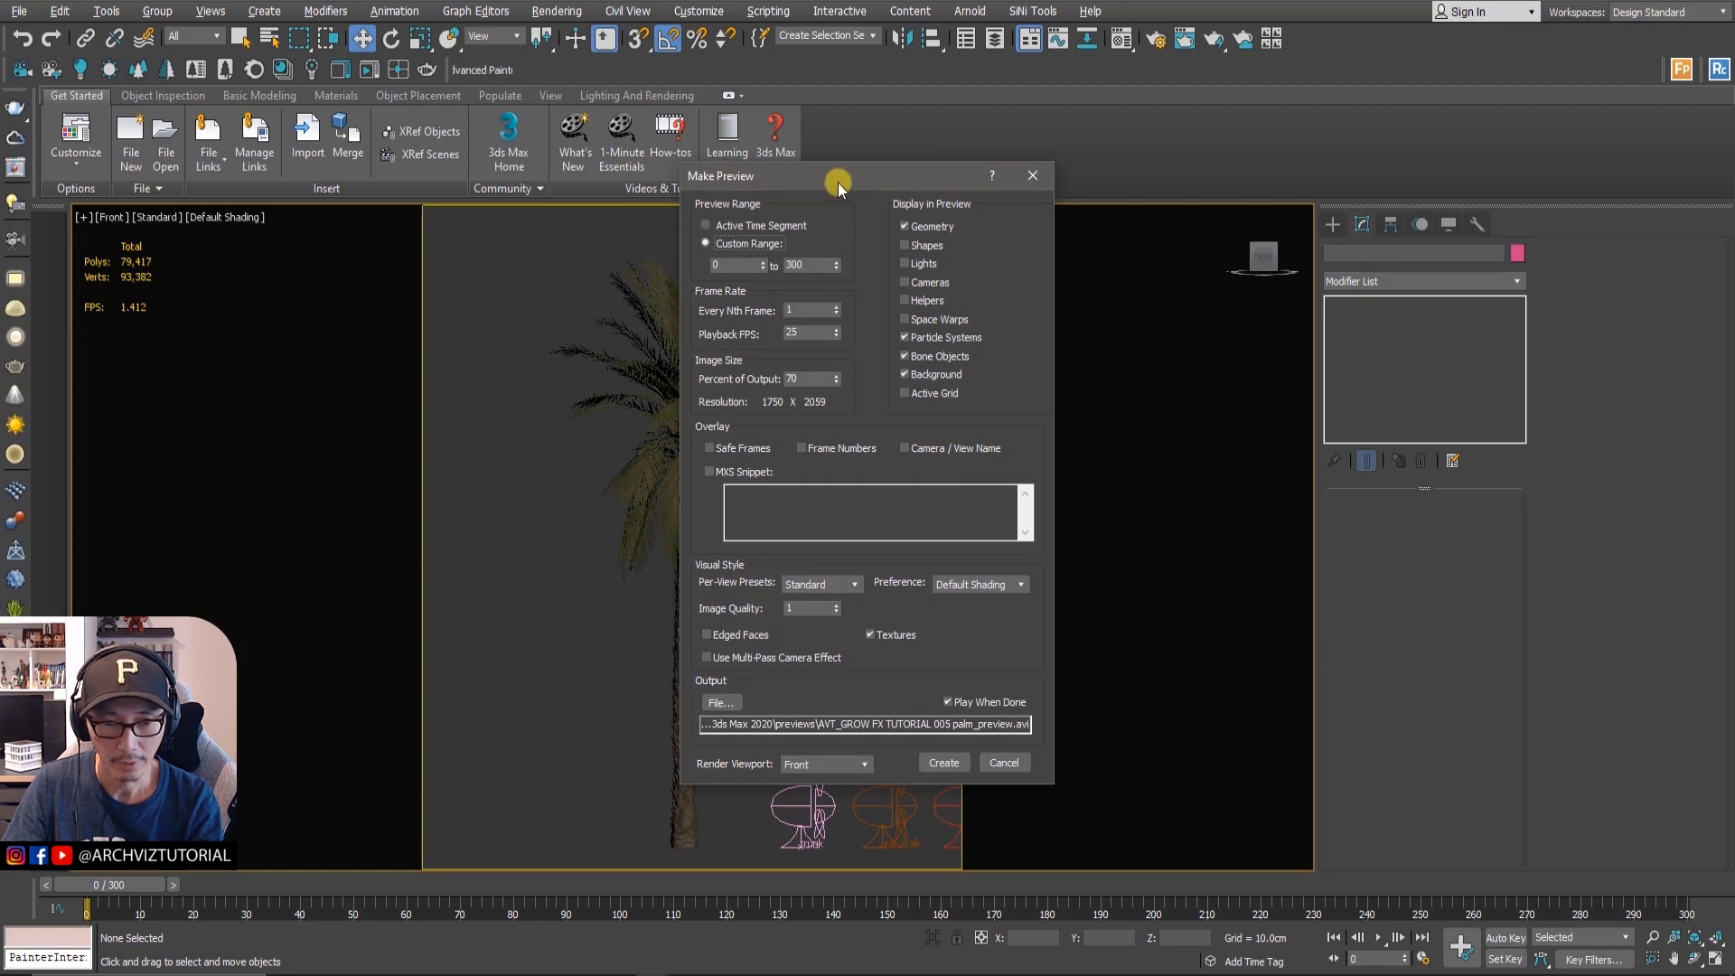
- Render the palm_preview AVI of the swaying palm, play it through, close the player and reselect the palm
left_click_drag(838, 185, 1021, 179)
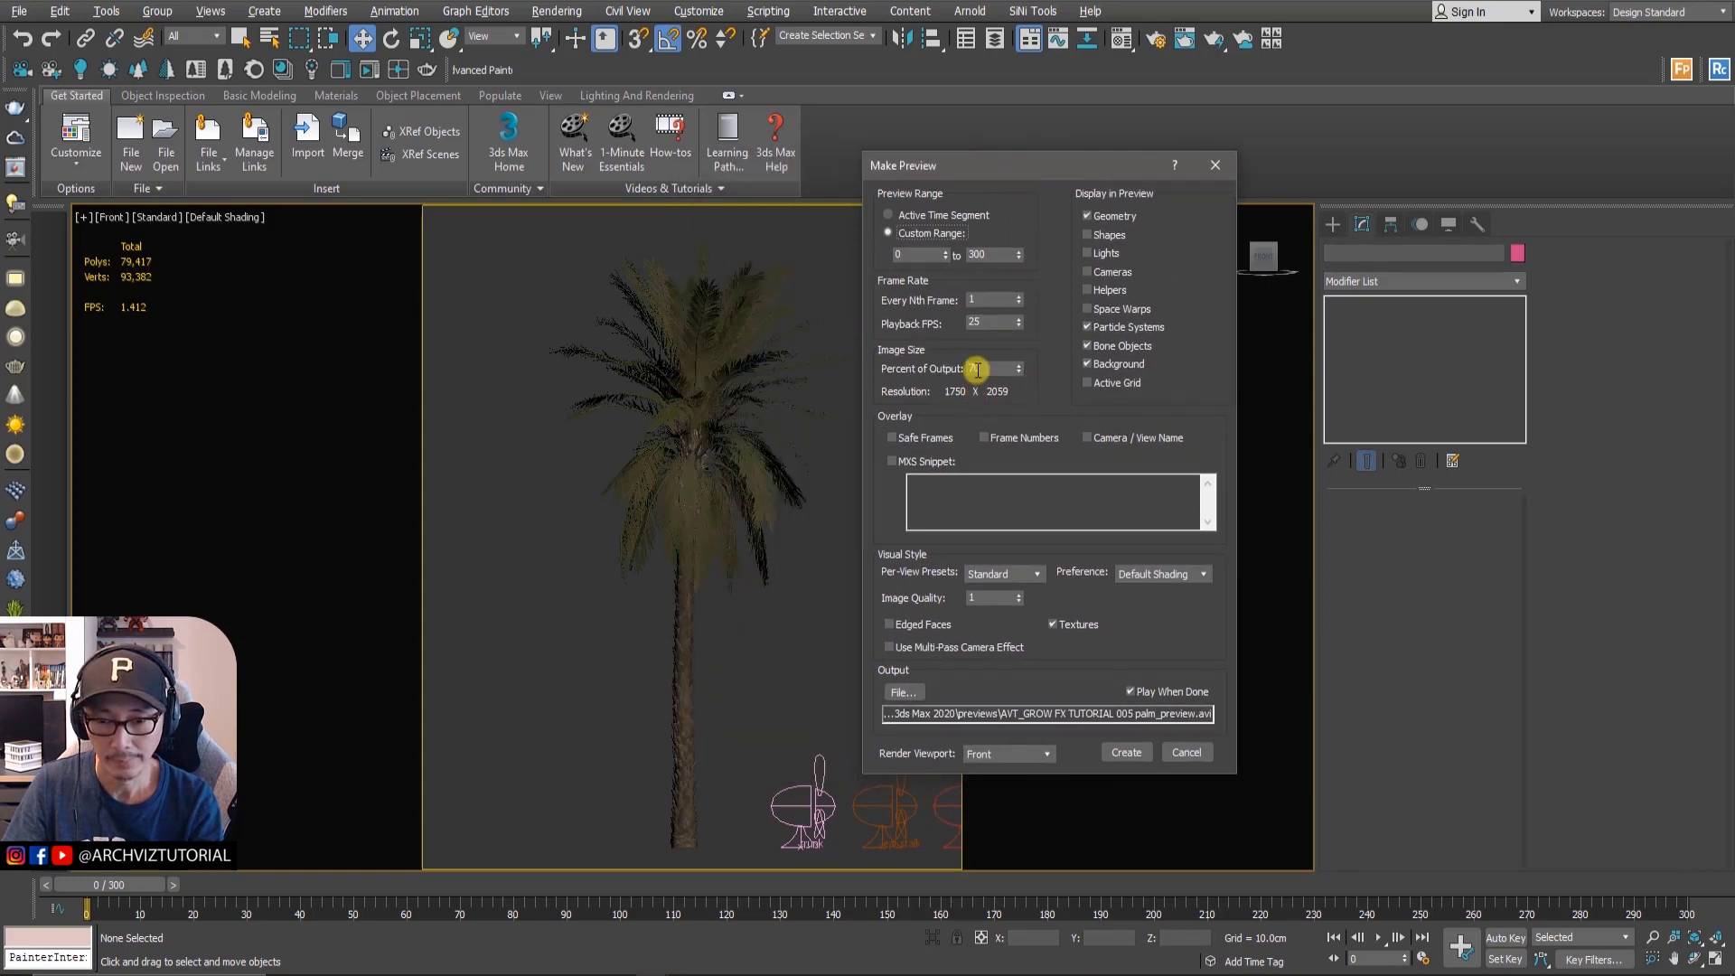
left_click(1127, 753)
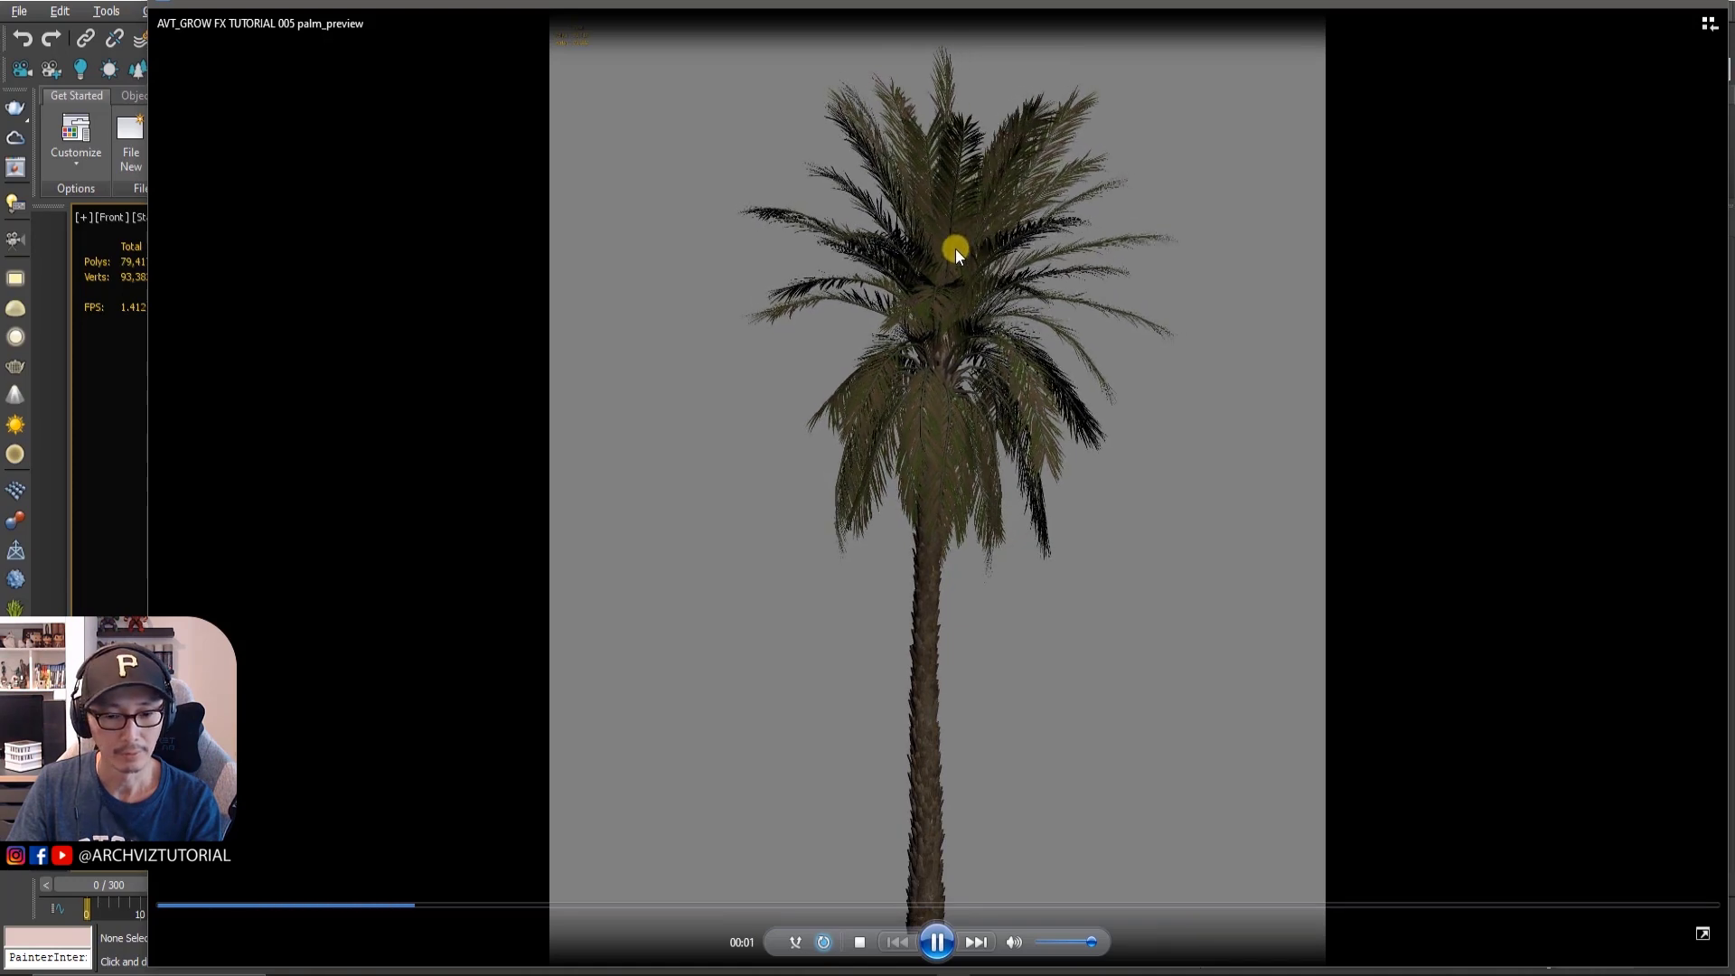
left_click(938, 943)
left_click(1707, 18)
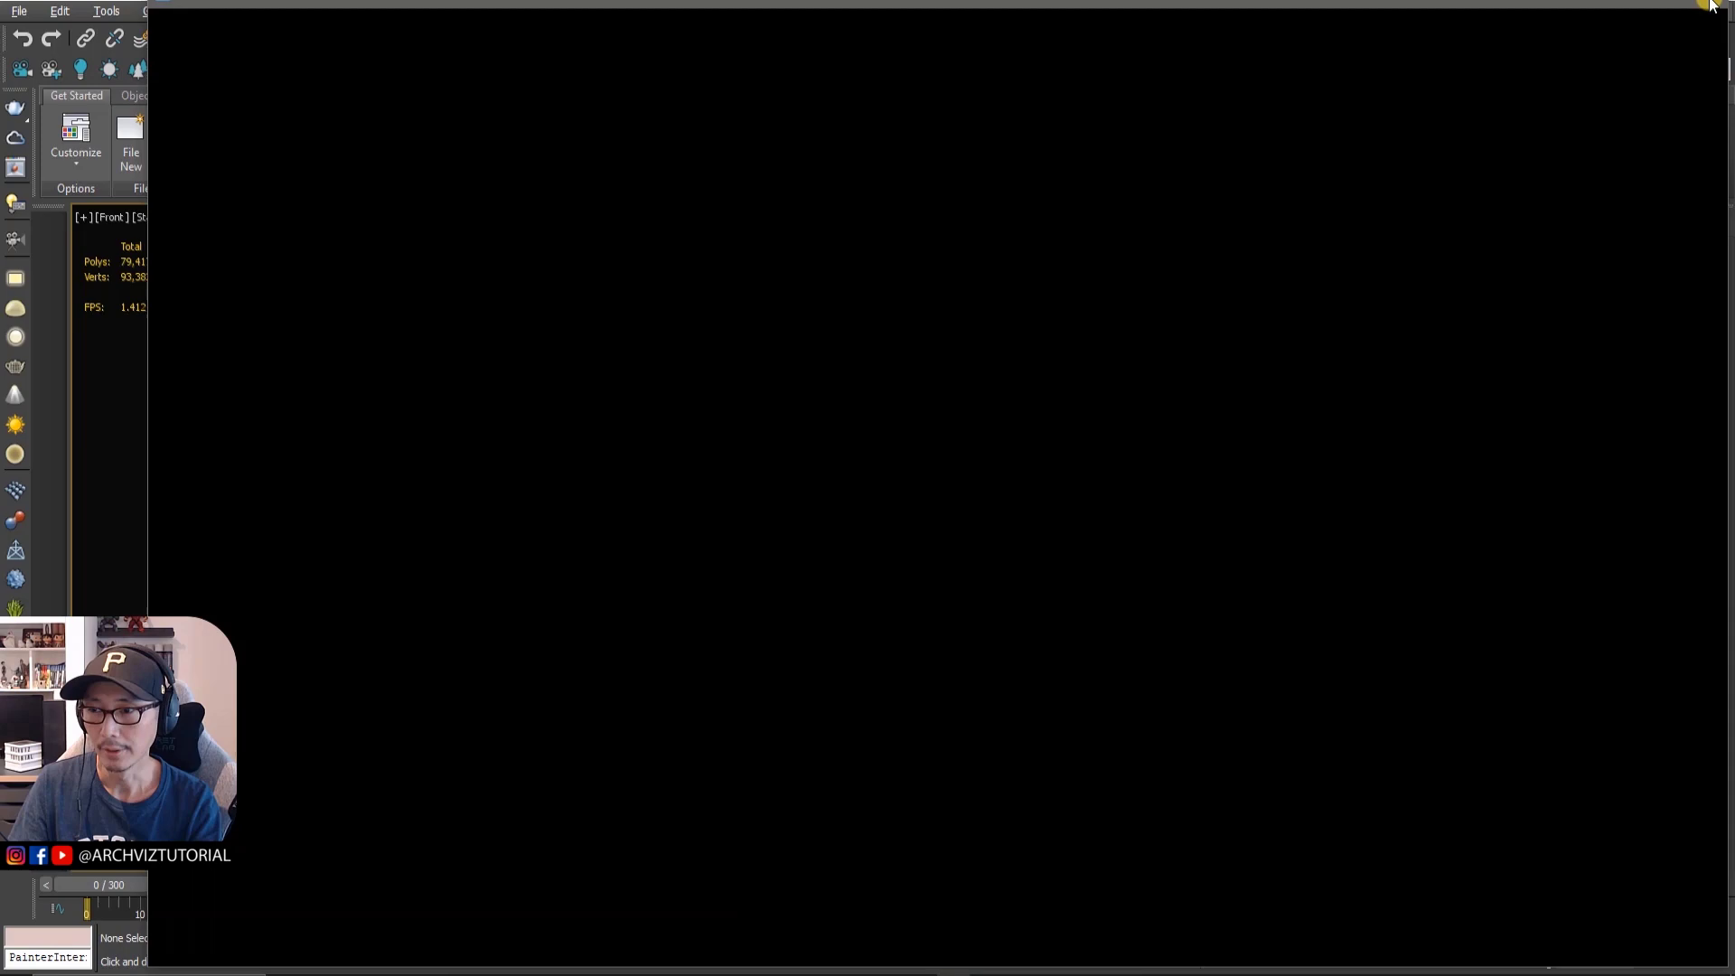
left_click(748, 363)
left_click(749, 362)
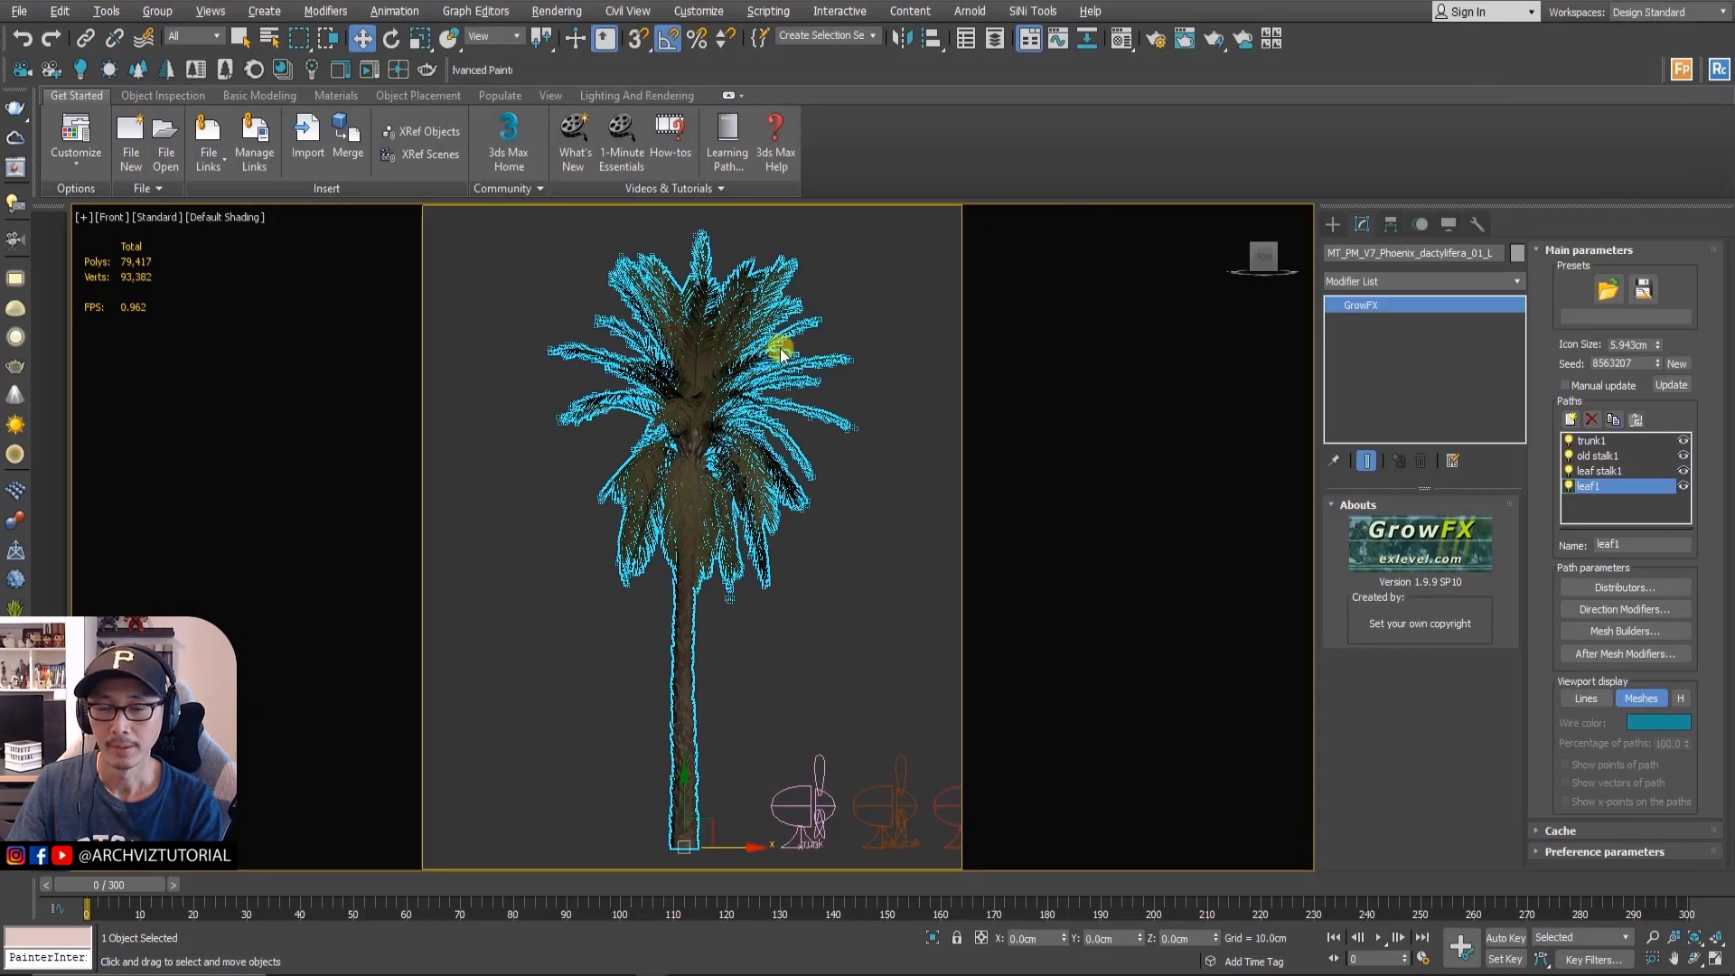
- Reselect the palm tree in the front viewport
left_click(857, 313)
left_click(734, 341)
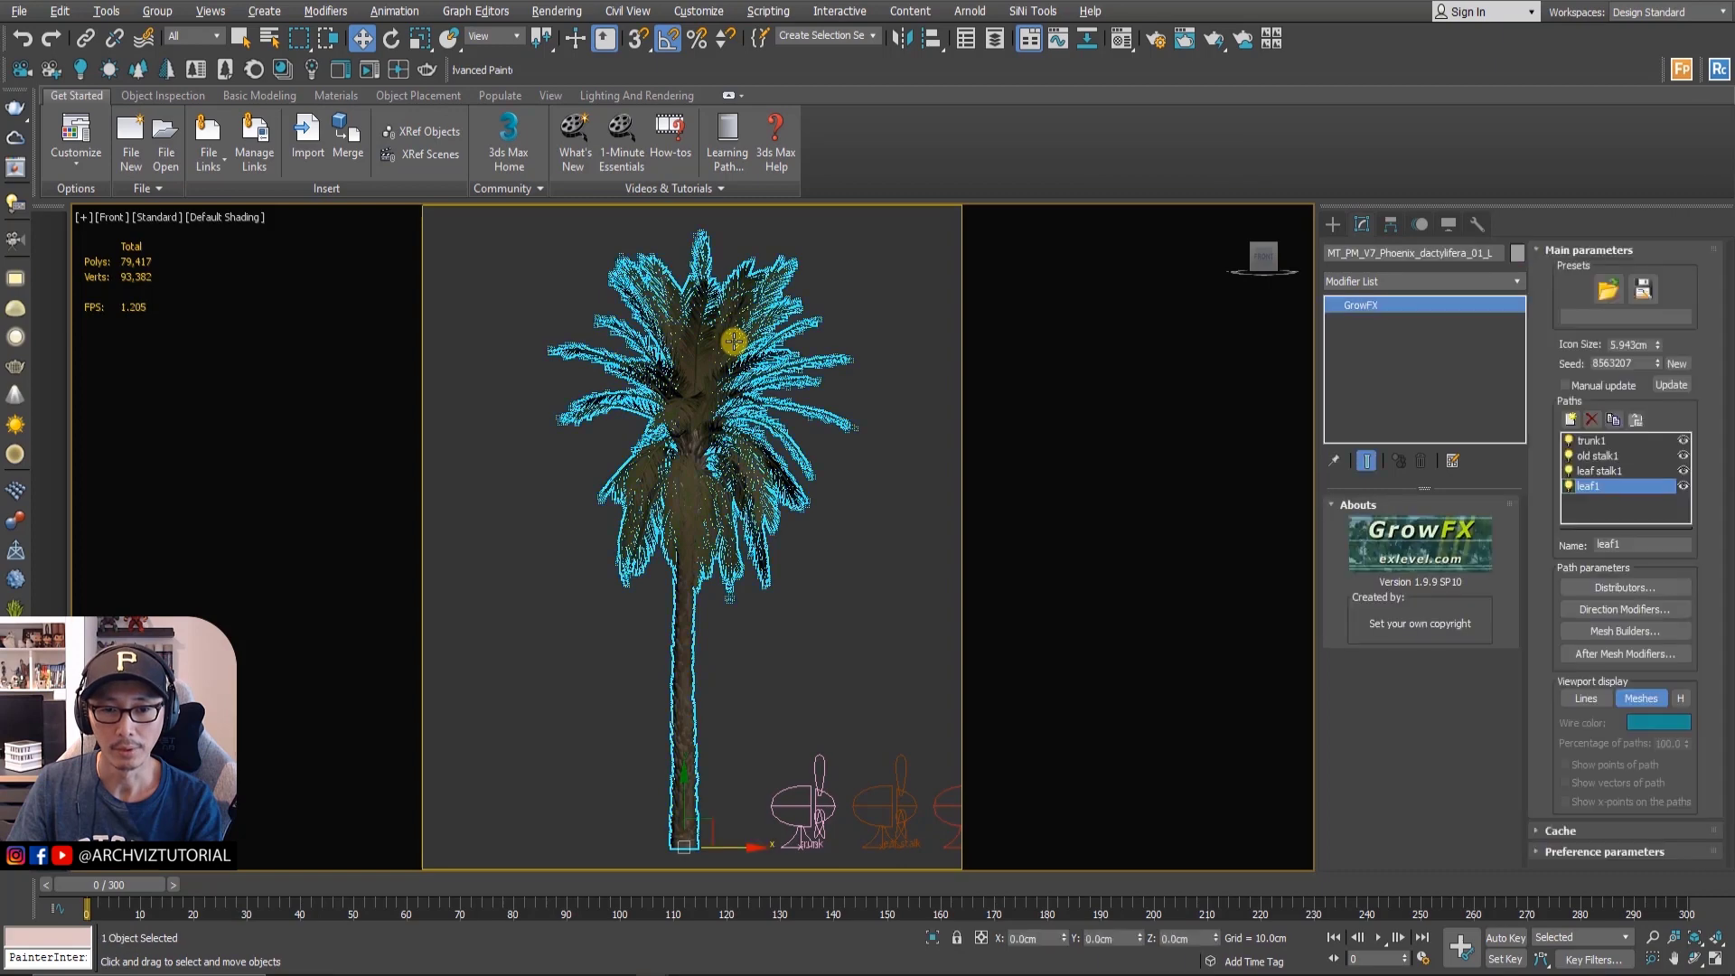
left_click(833, 280)
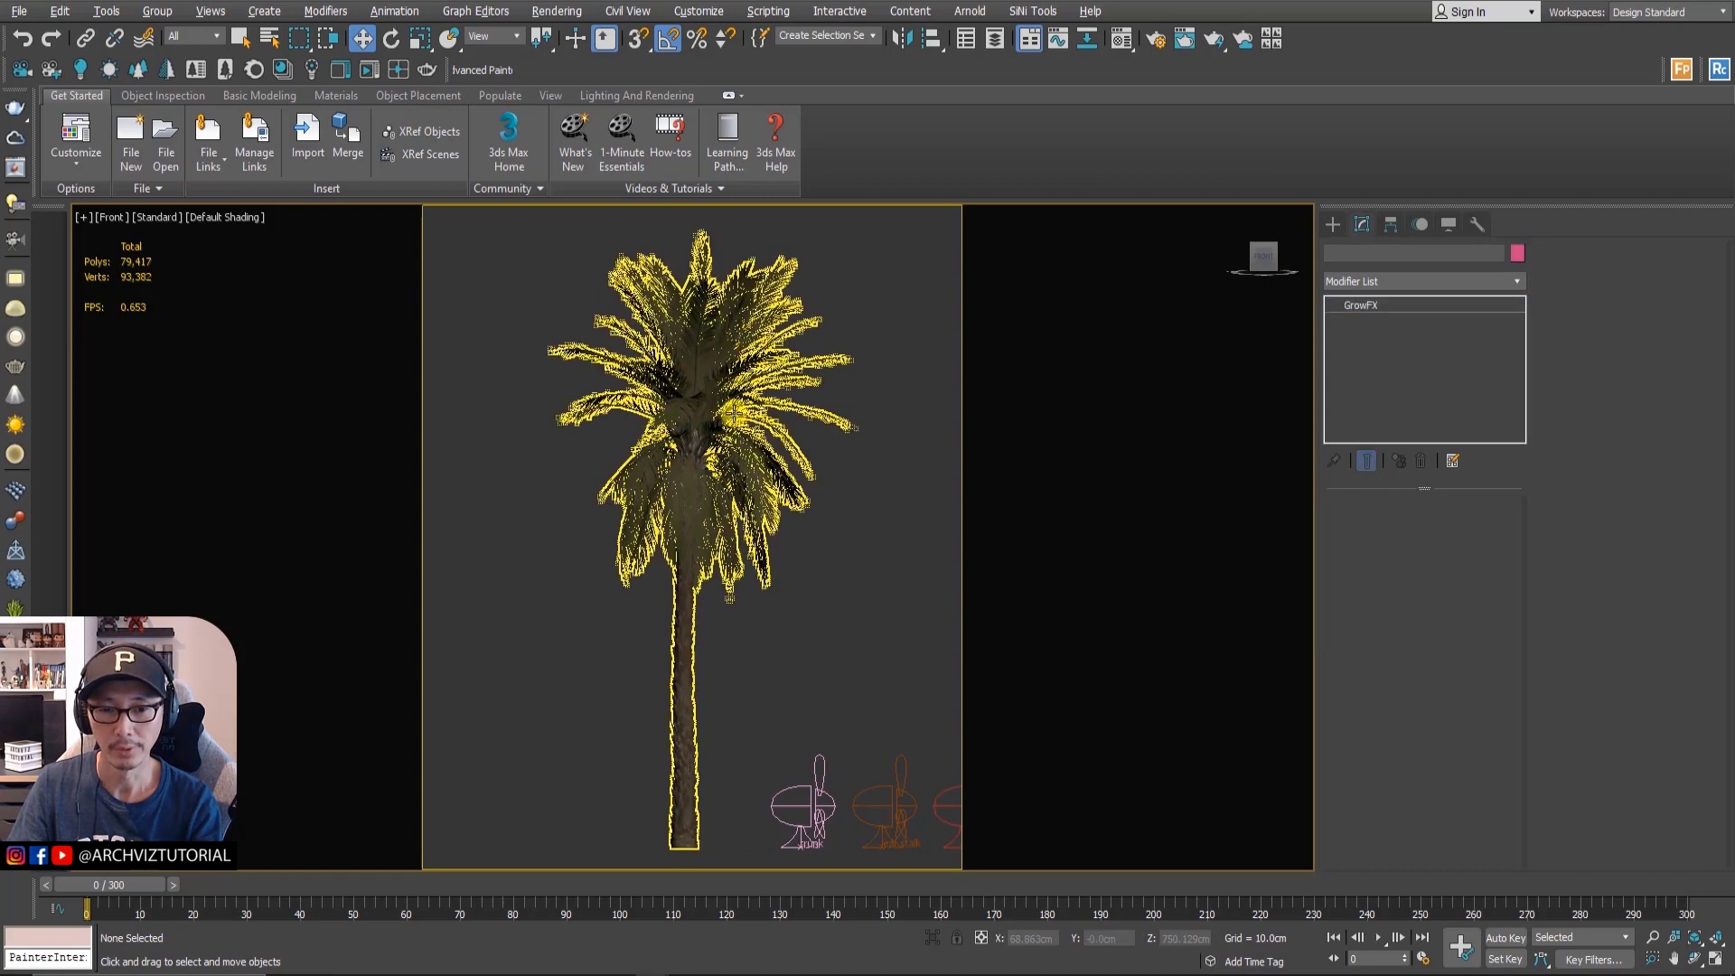
left_click(800, 452)
left_click(768, 633)
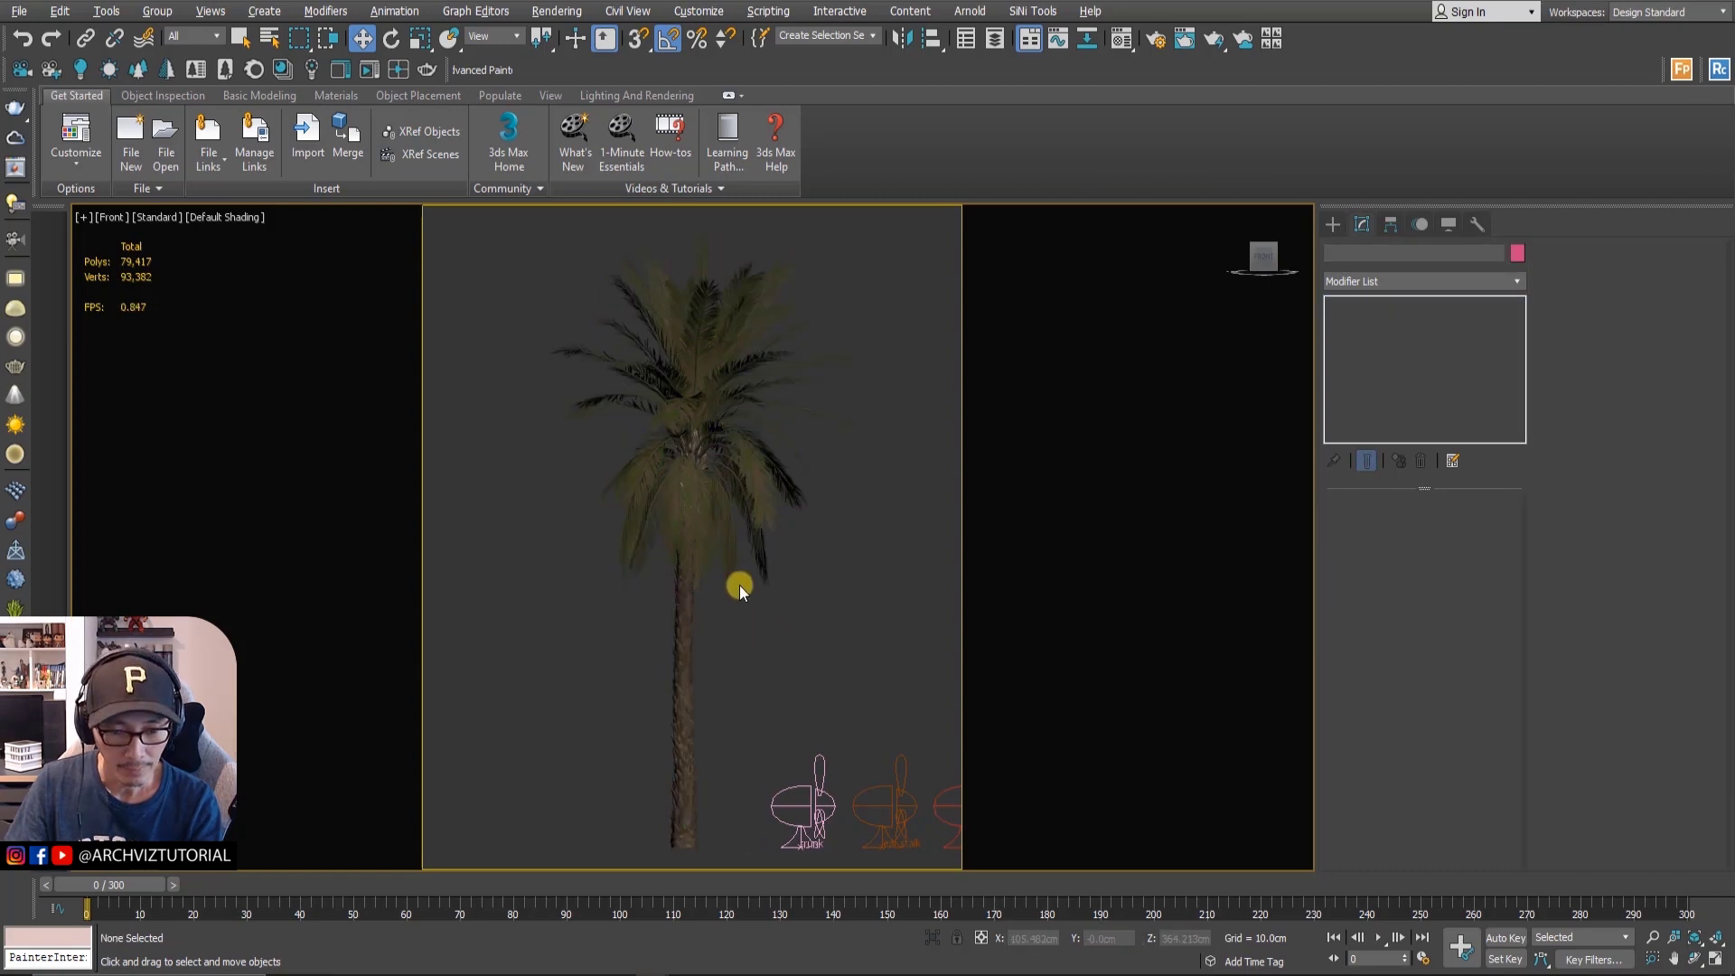
left_click(687, 512)
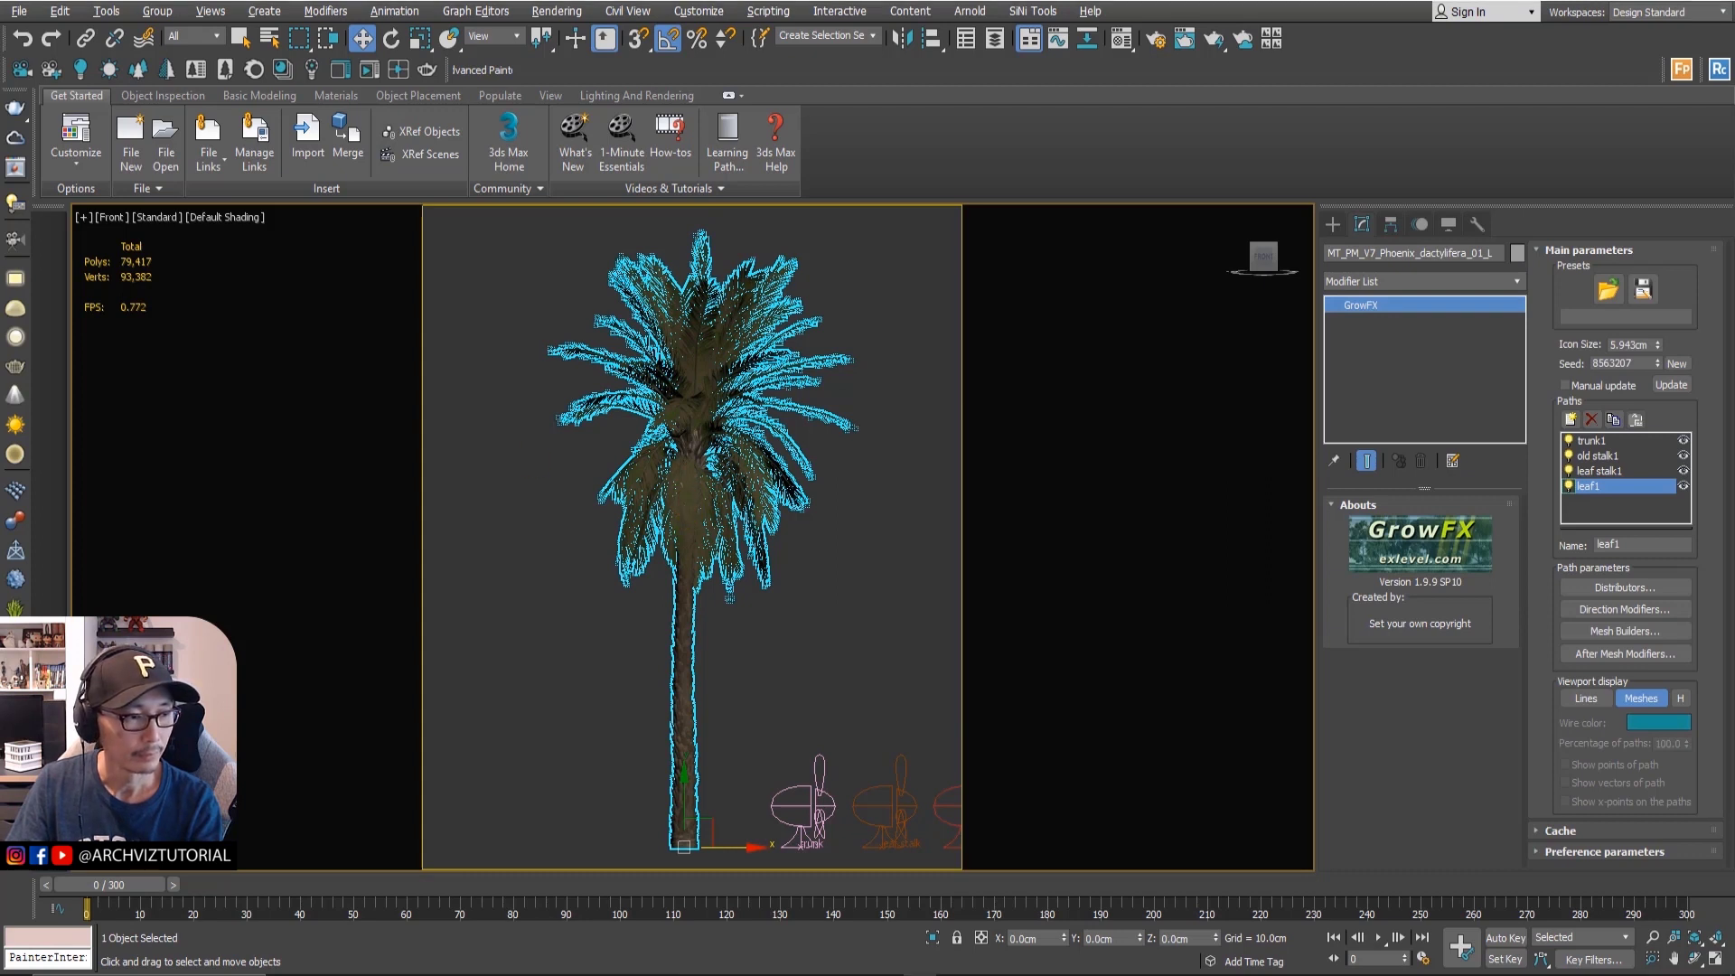
left_click(776, 366)
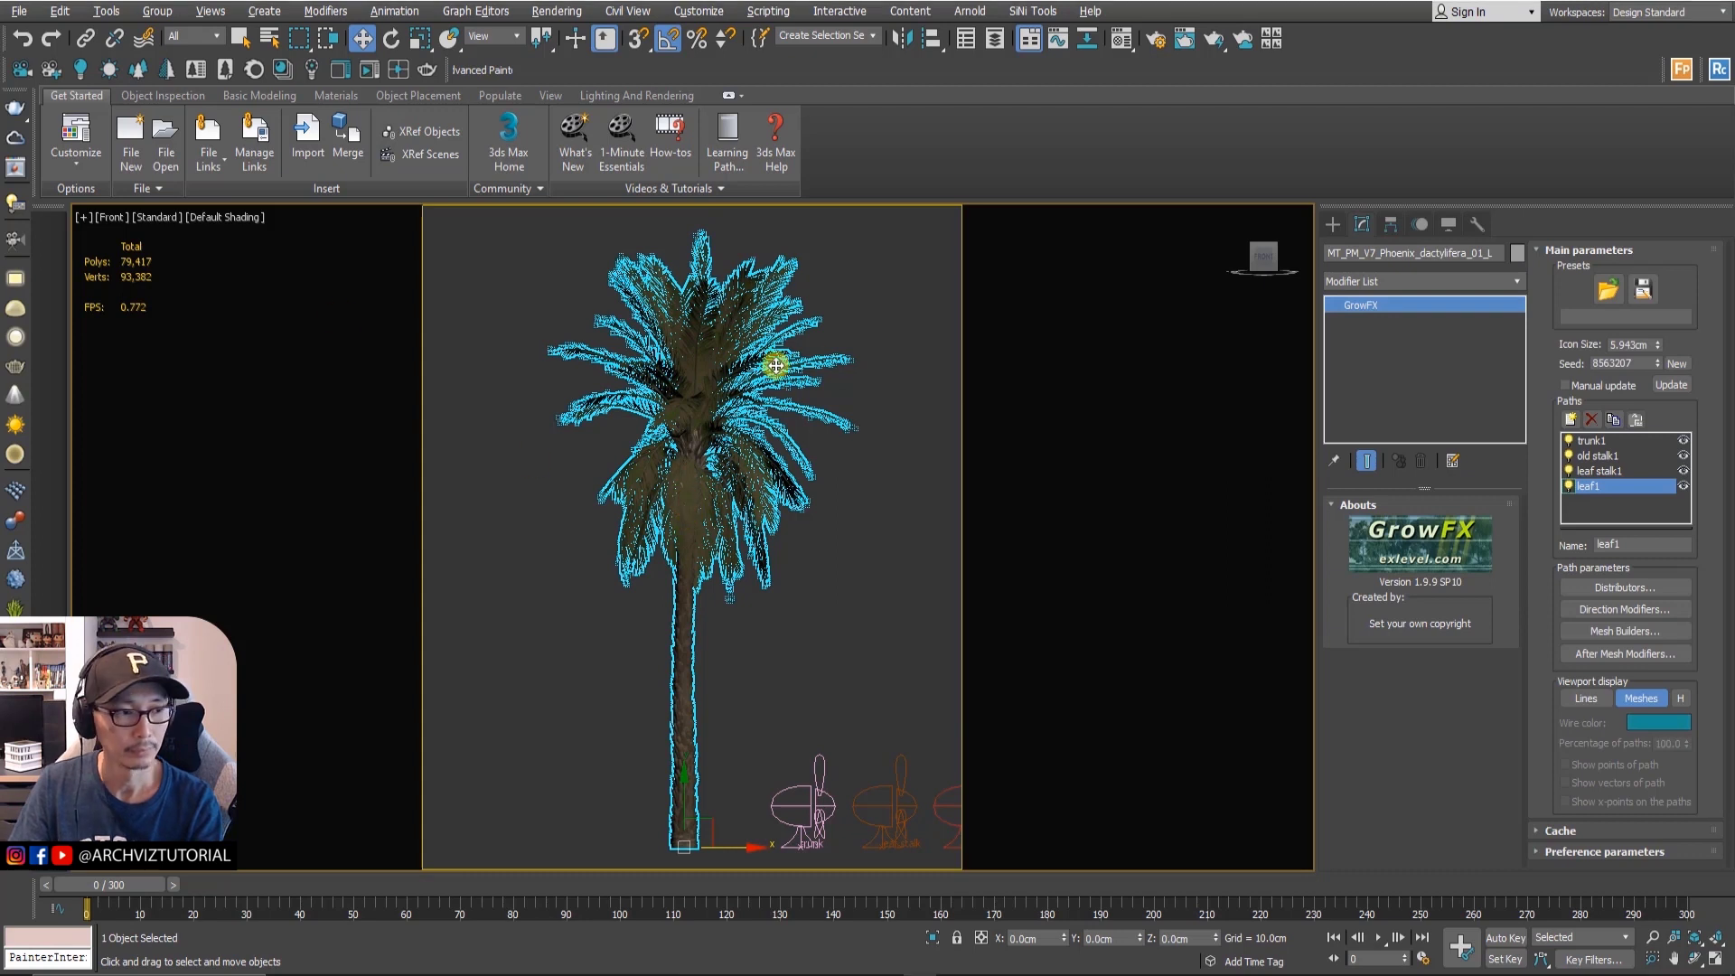
- Add a Point Cache modifier above GrowFX and review its Parameters rollouts
left_click(1518, 280)
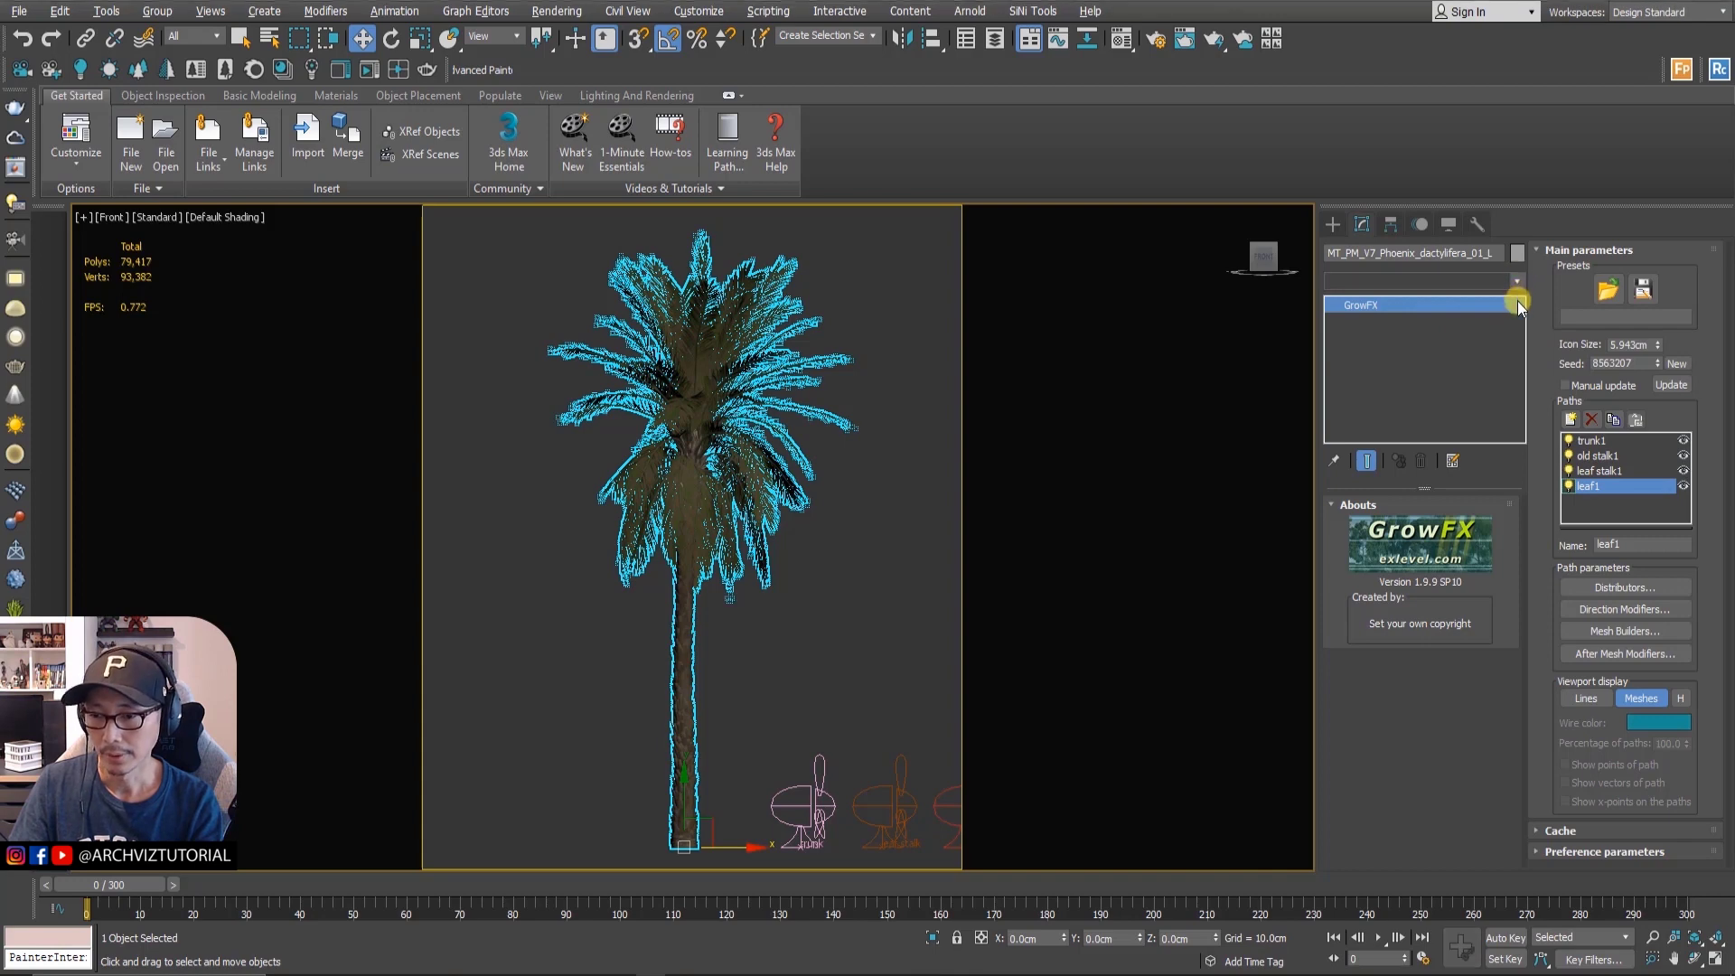
left_click_drag(1519, 295, 1527, 548)
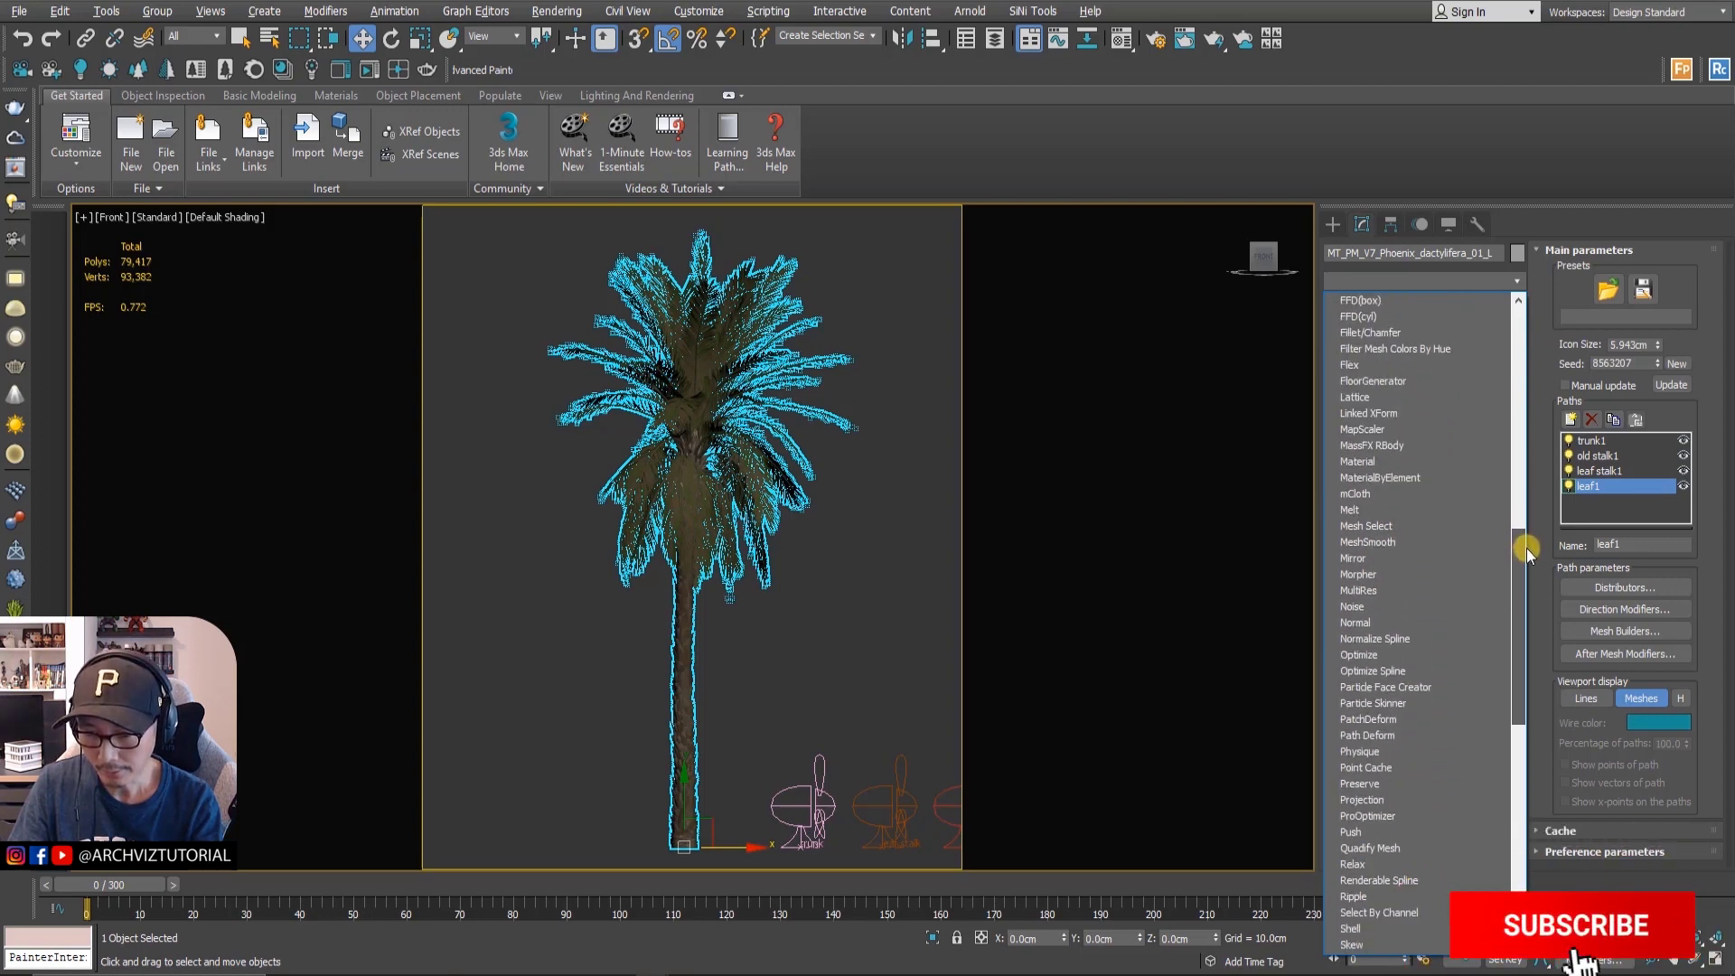
left_click(1403, 768)
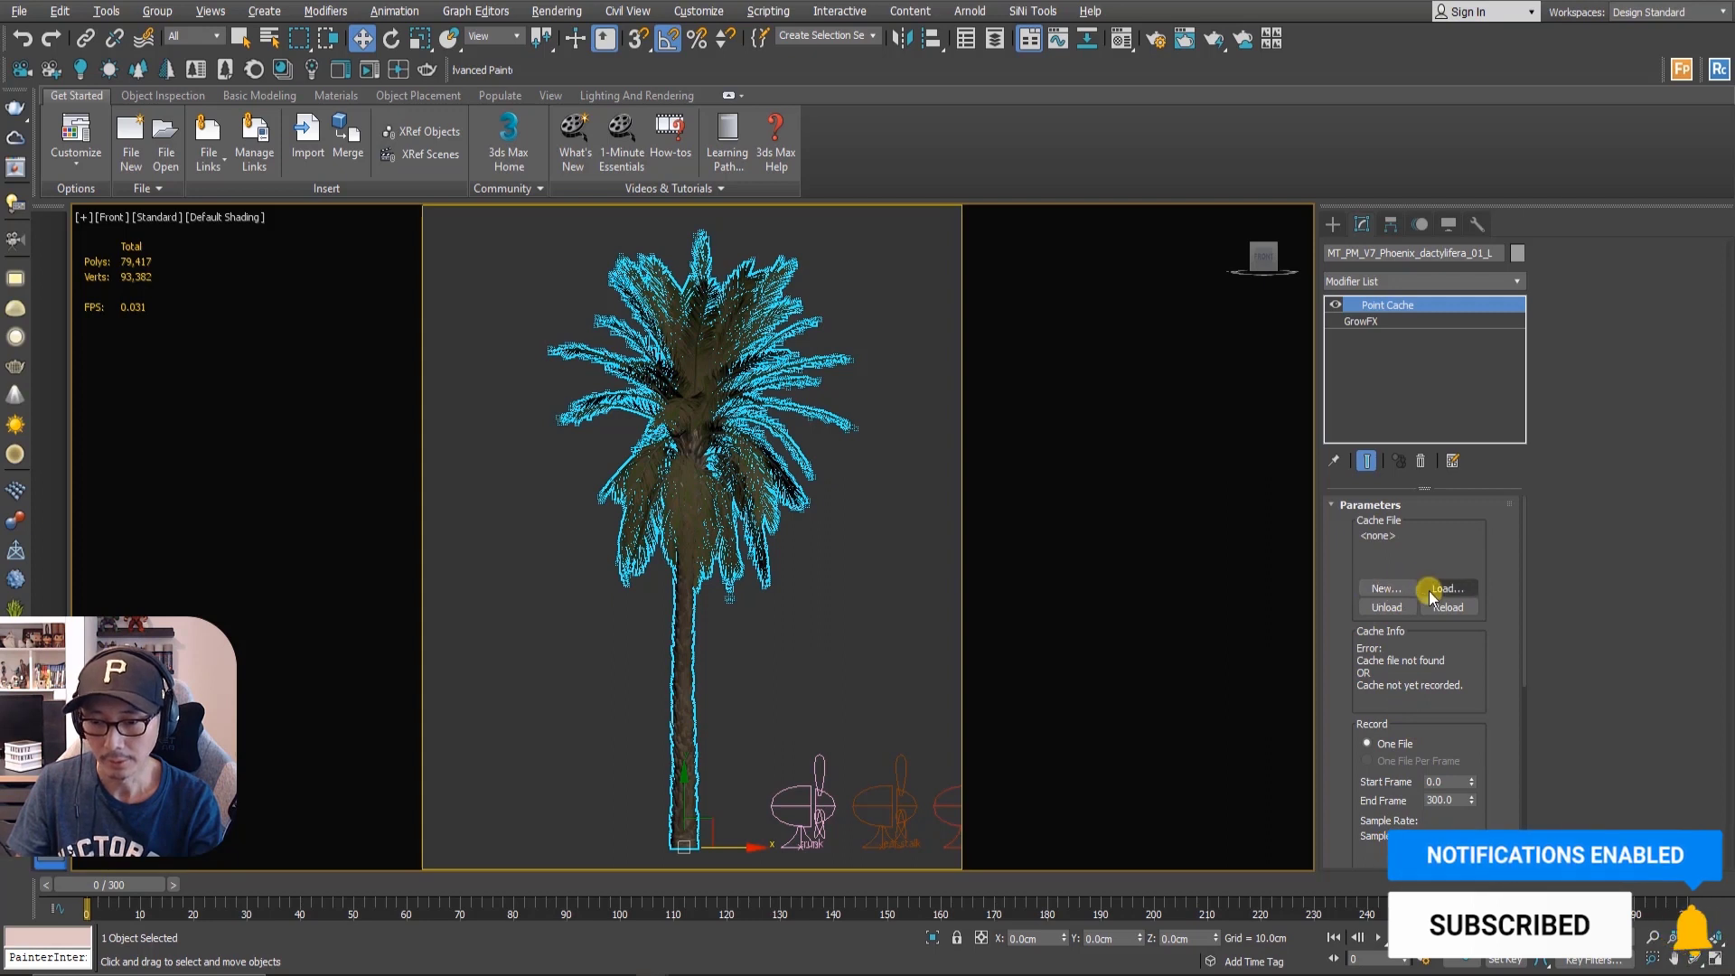
left_click_drag(1356, 569, 1333, 499)
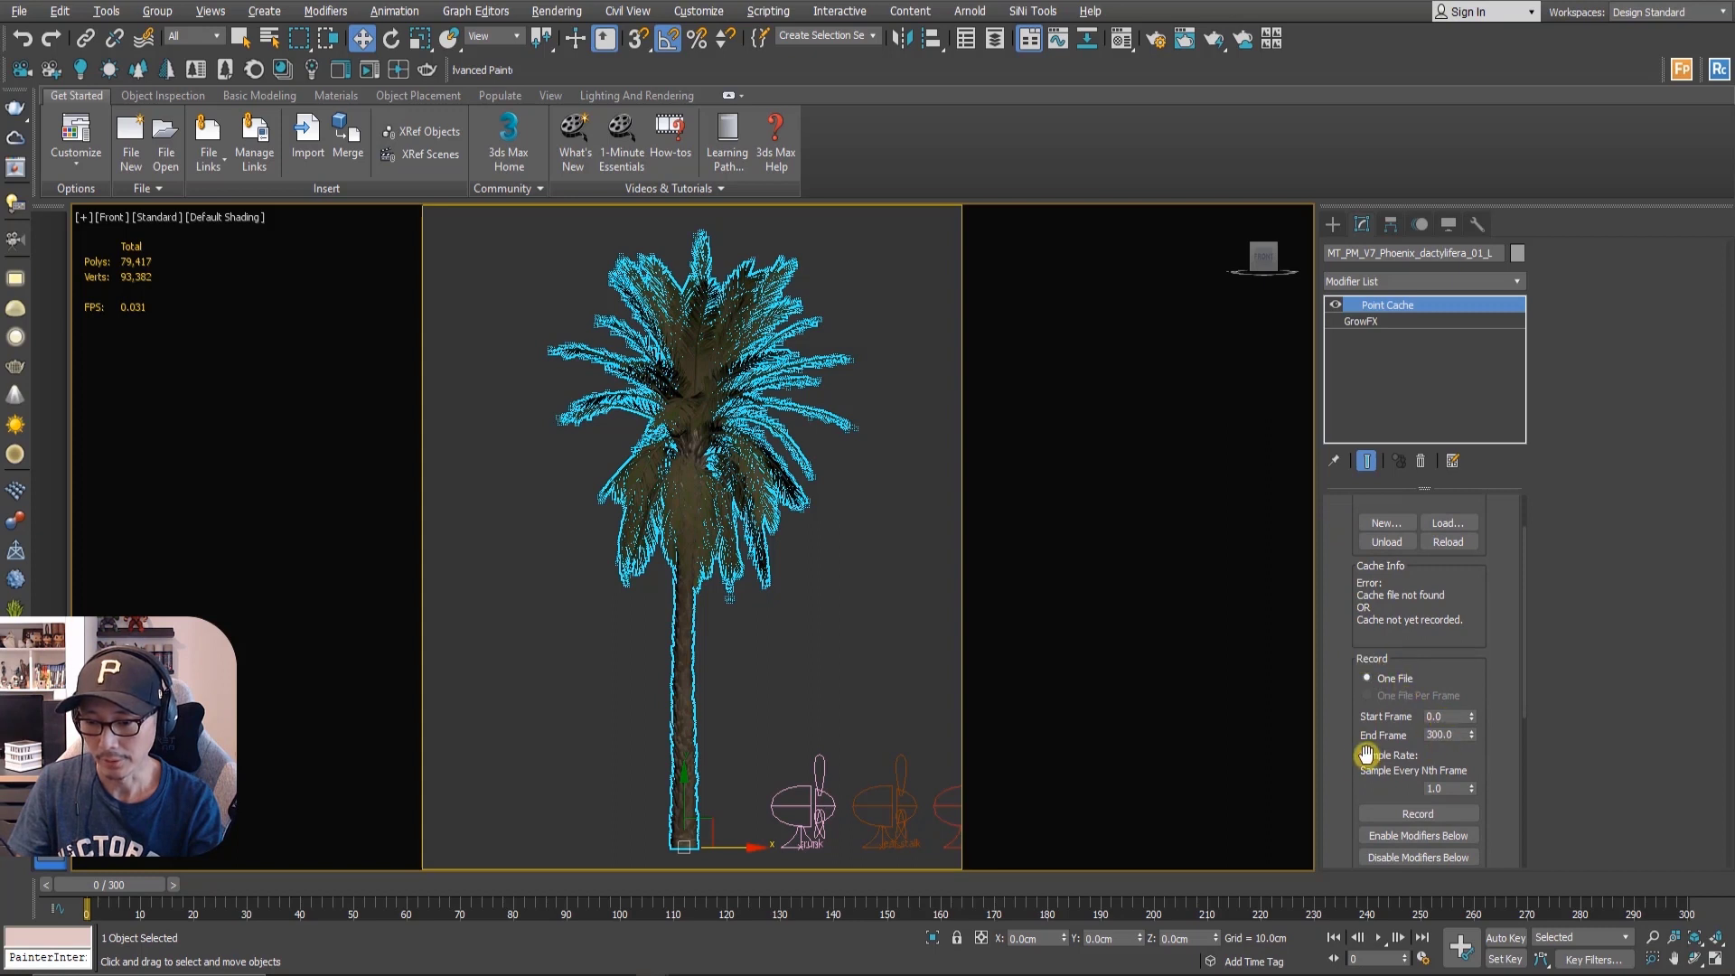
left_click_drag(1365, 754, 1344, 427)
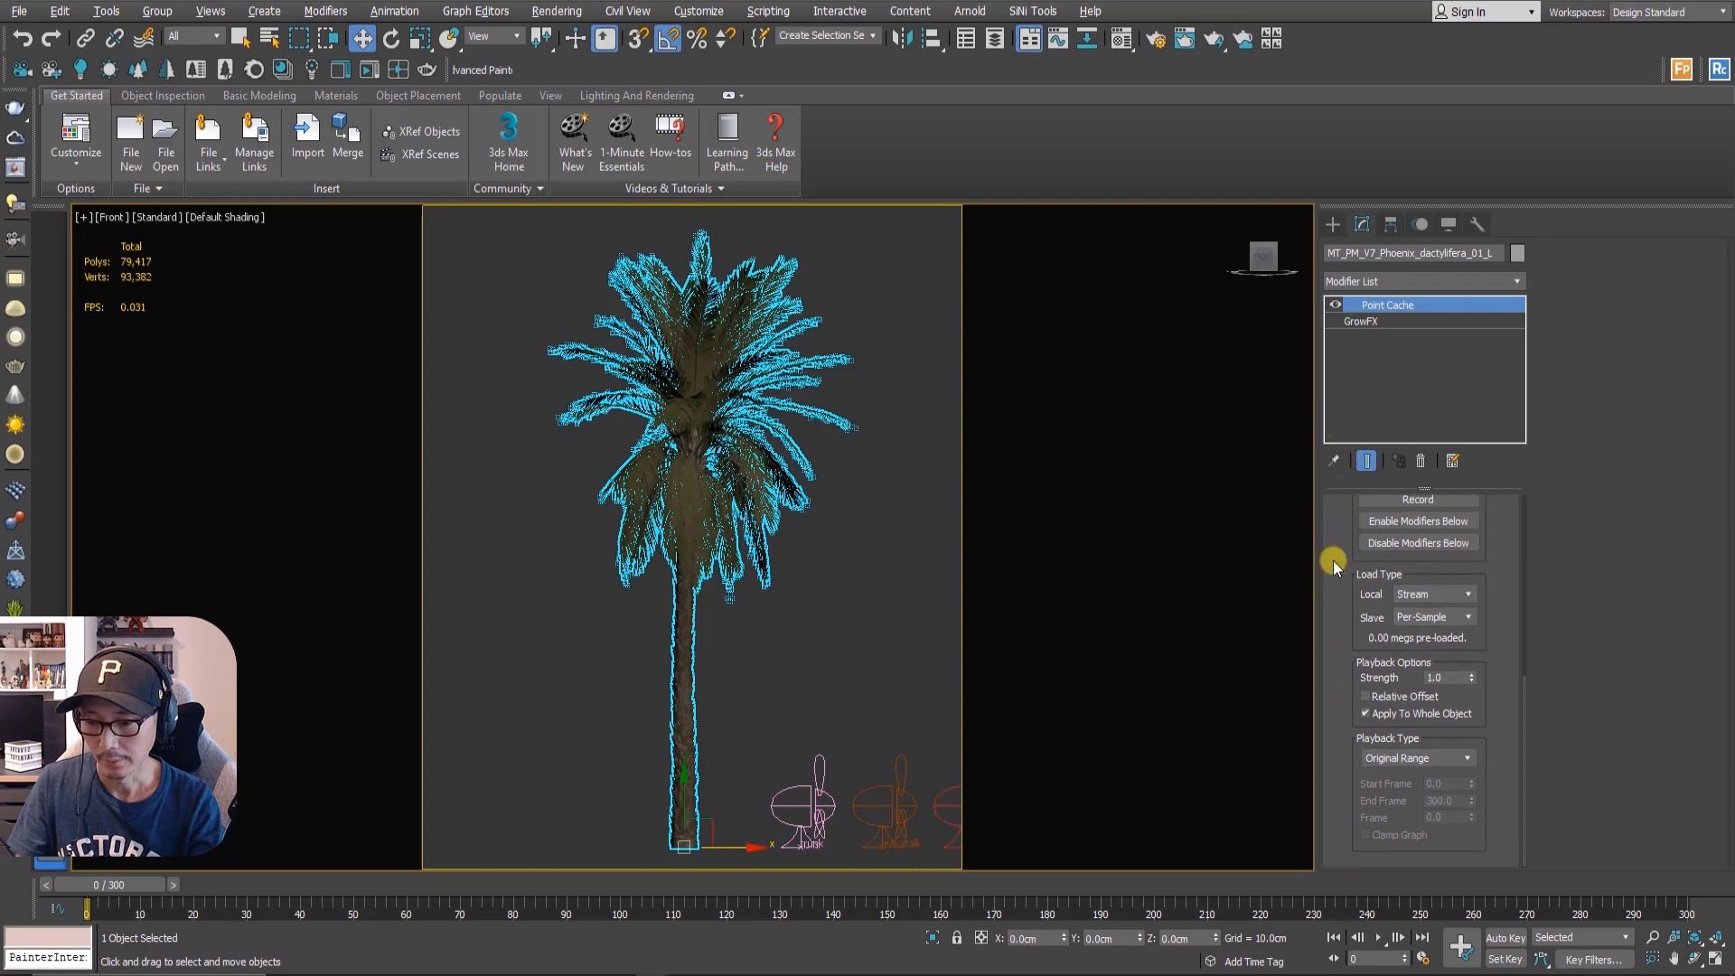
left_click_drag(1338, 539, 1346, 735)
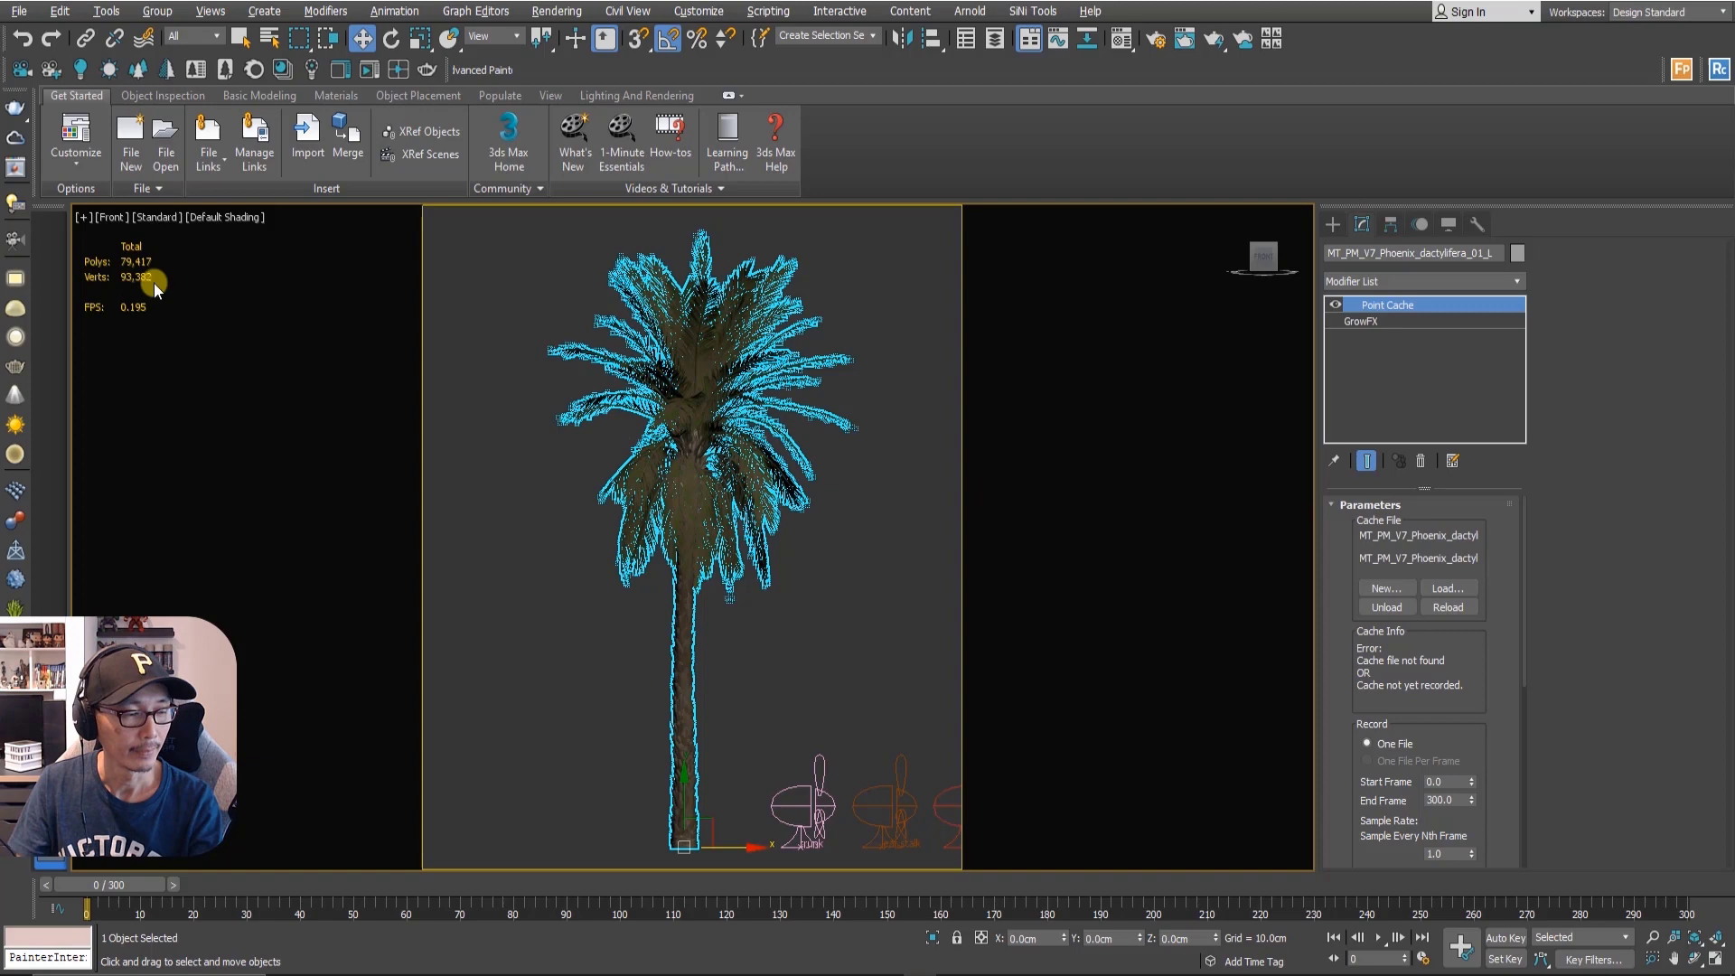
- Create a new Point Cache2 (*.pc2) file named MT_PM_V7_Phoenix_dactylifera_01_L.pc2
left_click(1379, 587)
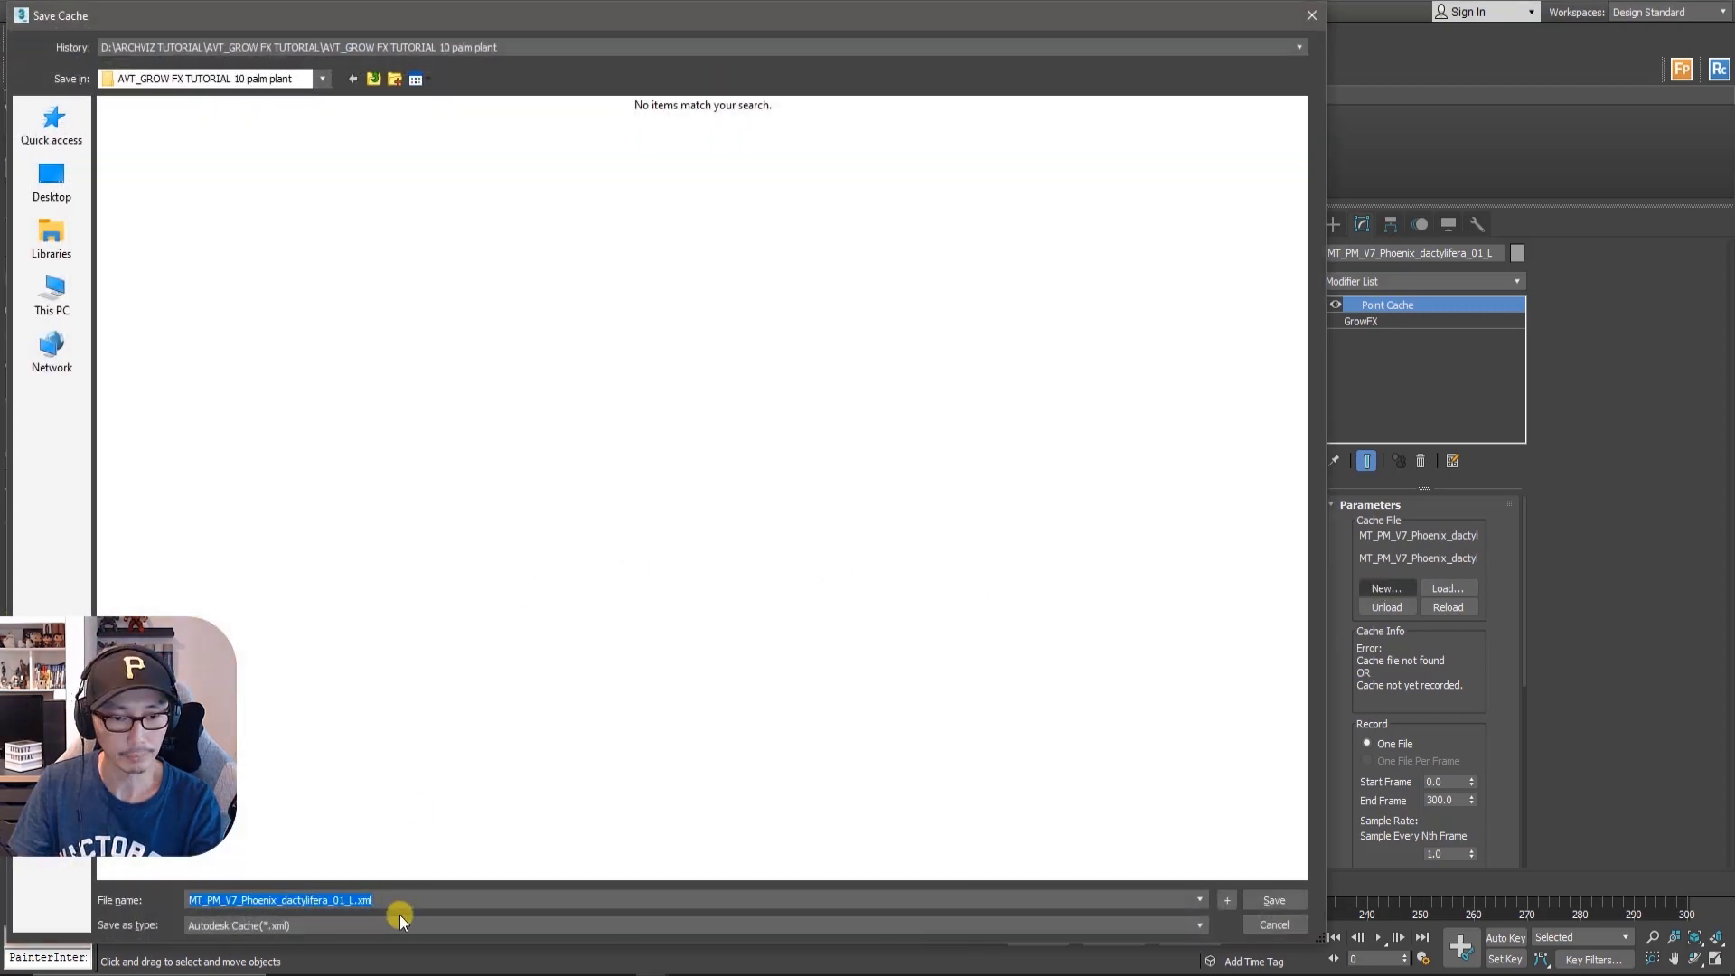
left_click(400, 924)
left_click(282, 952)
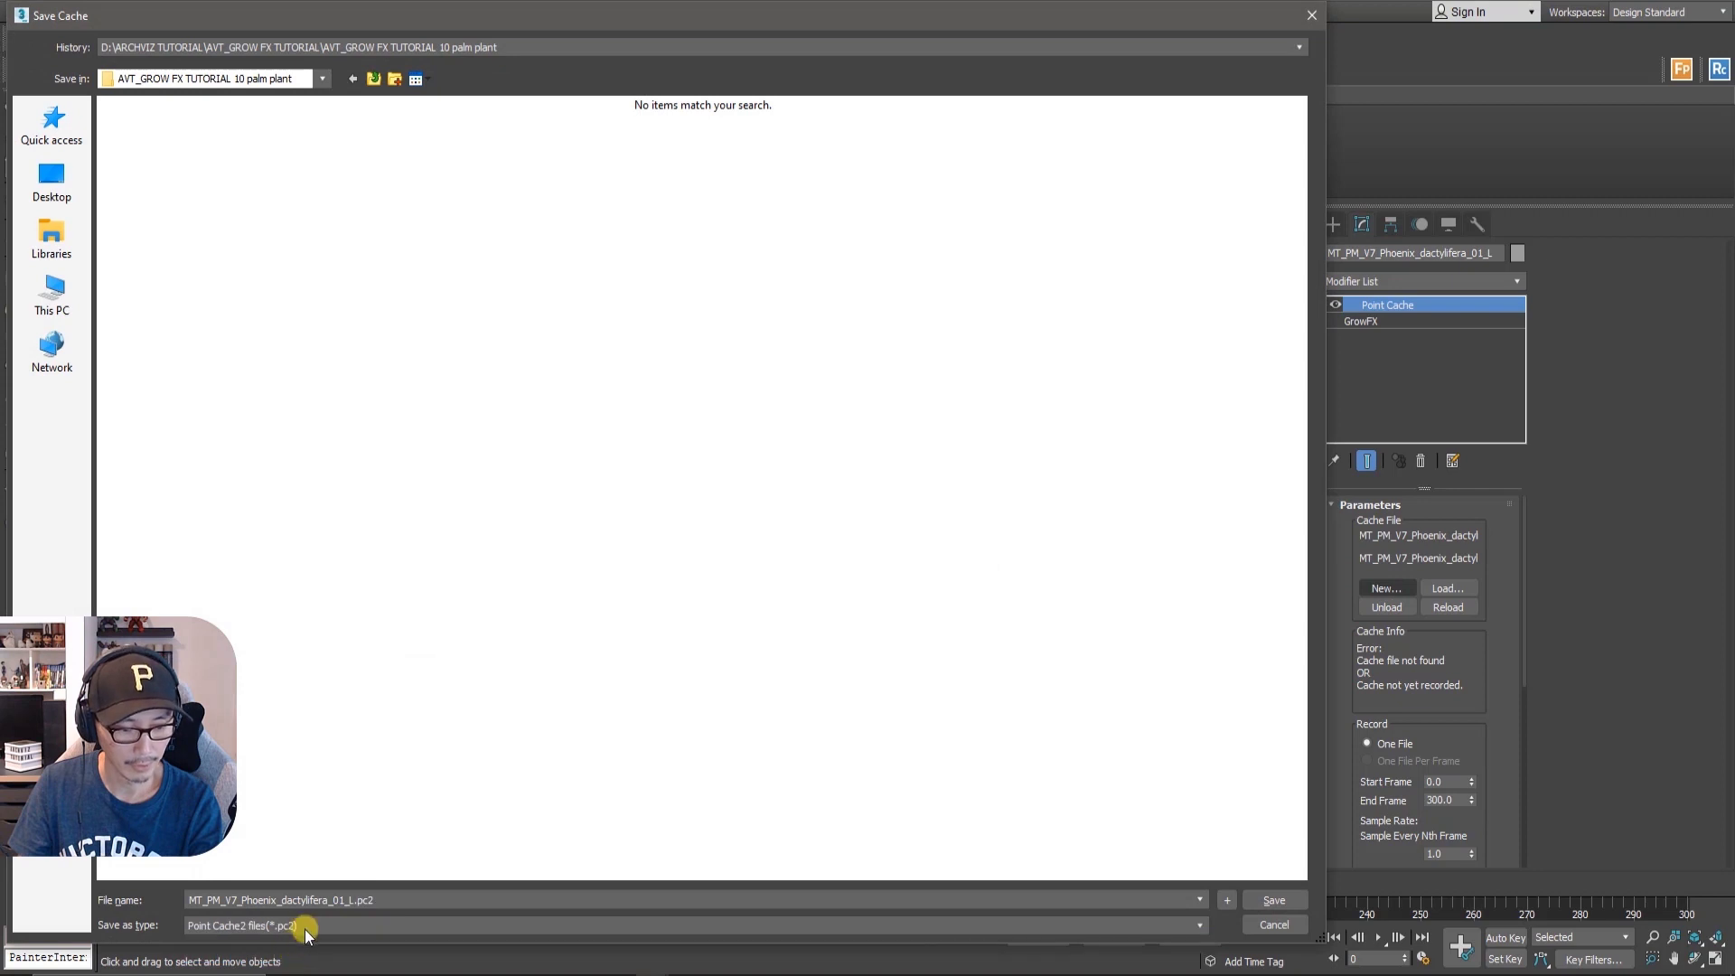
double_click(349, 900)
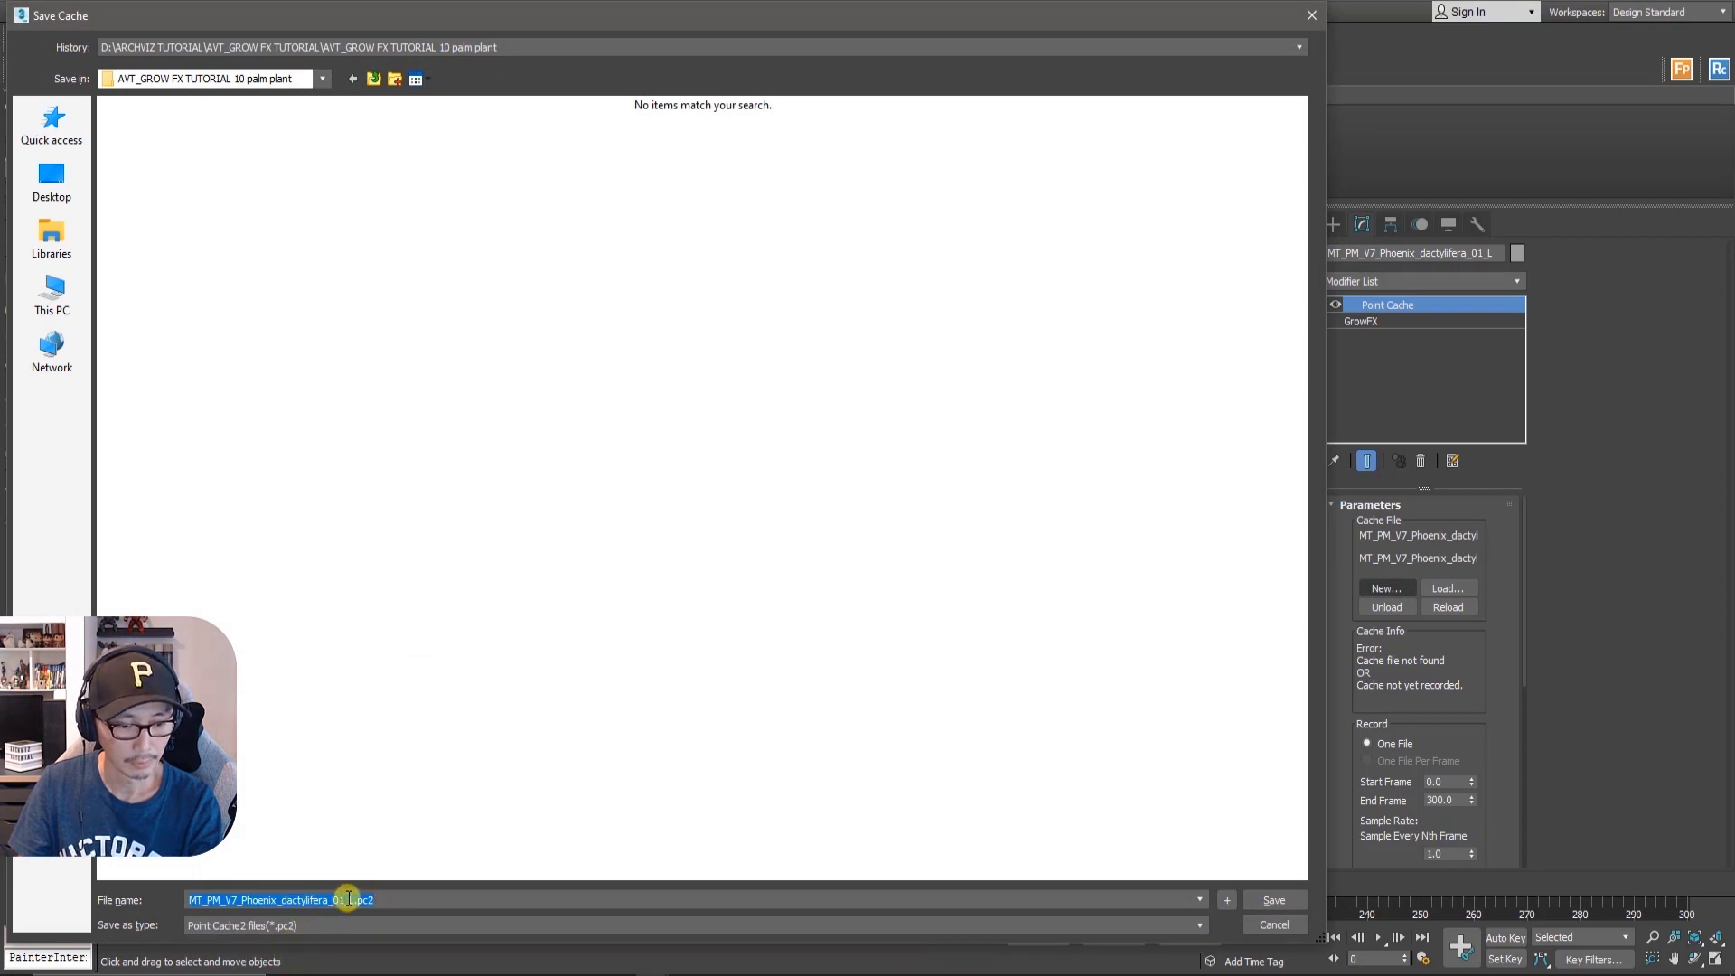
left_click(353, 899)
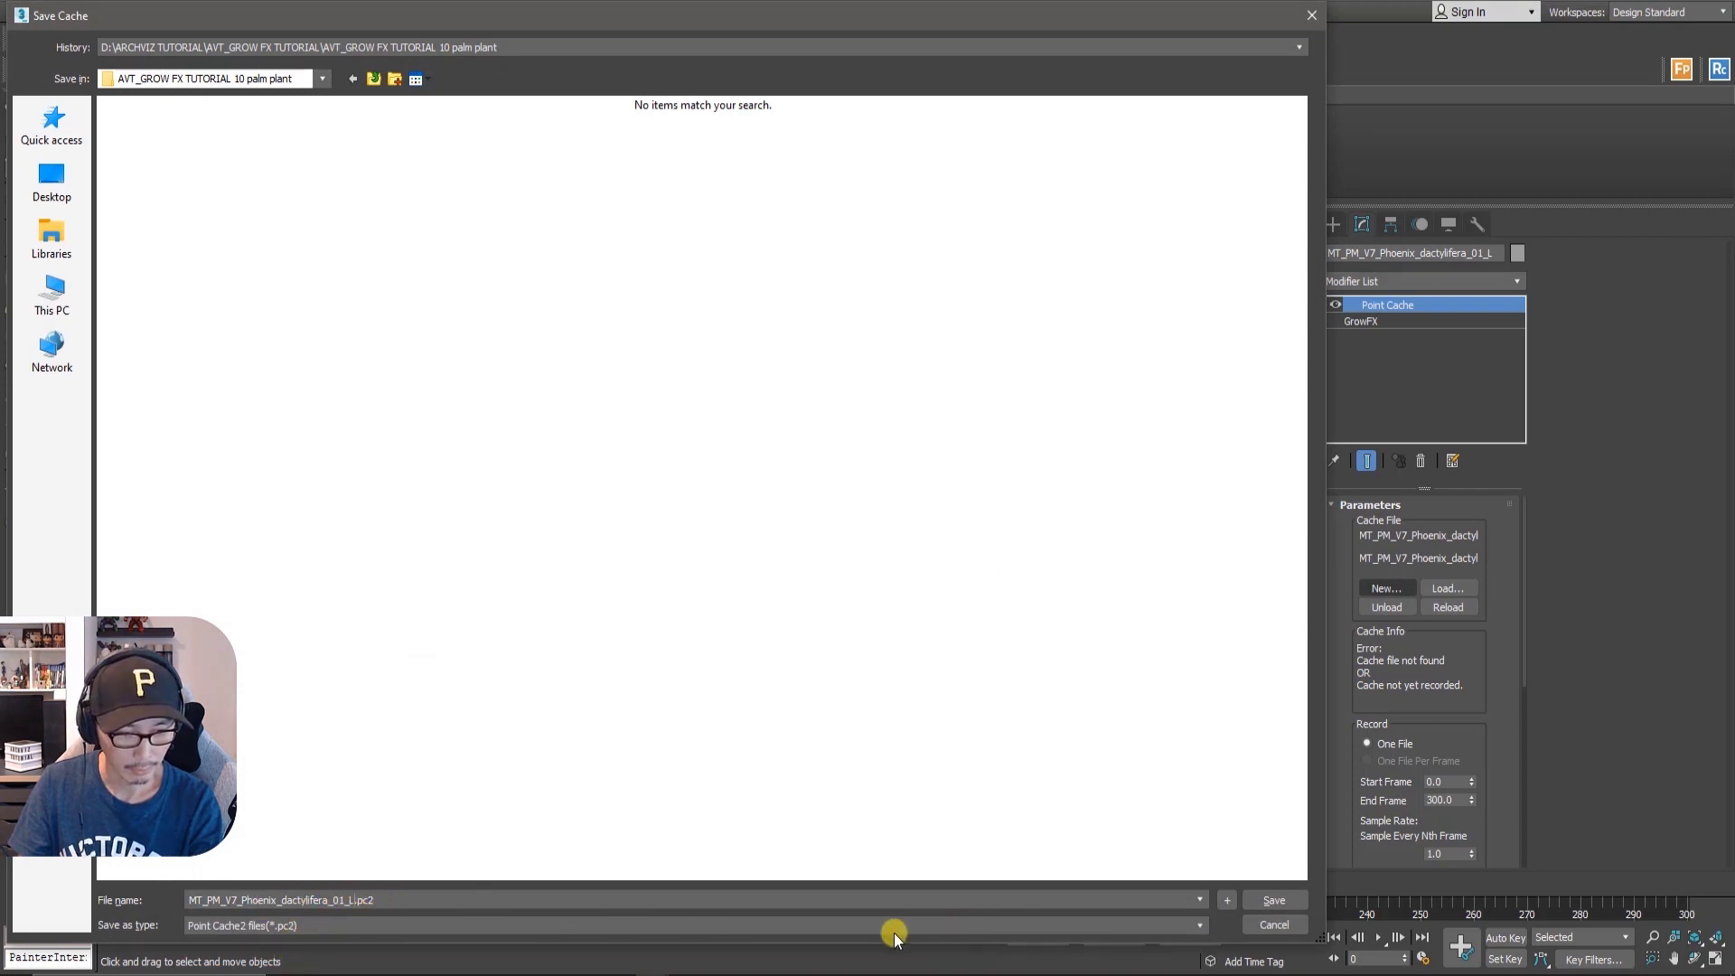
left_click(1266, 900)
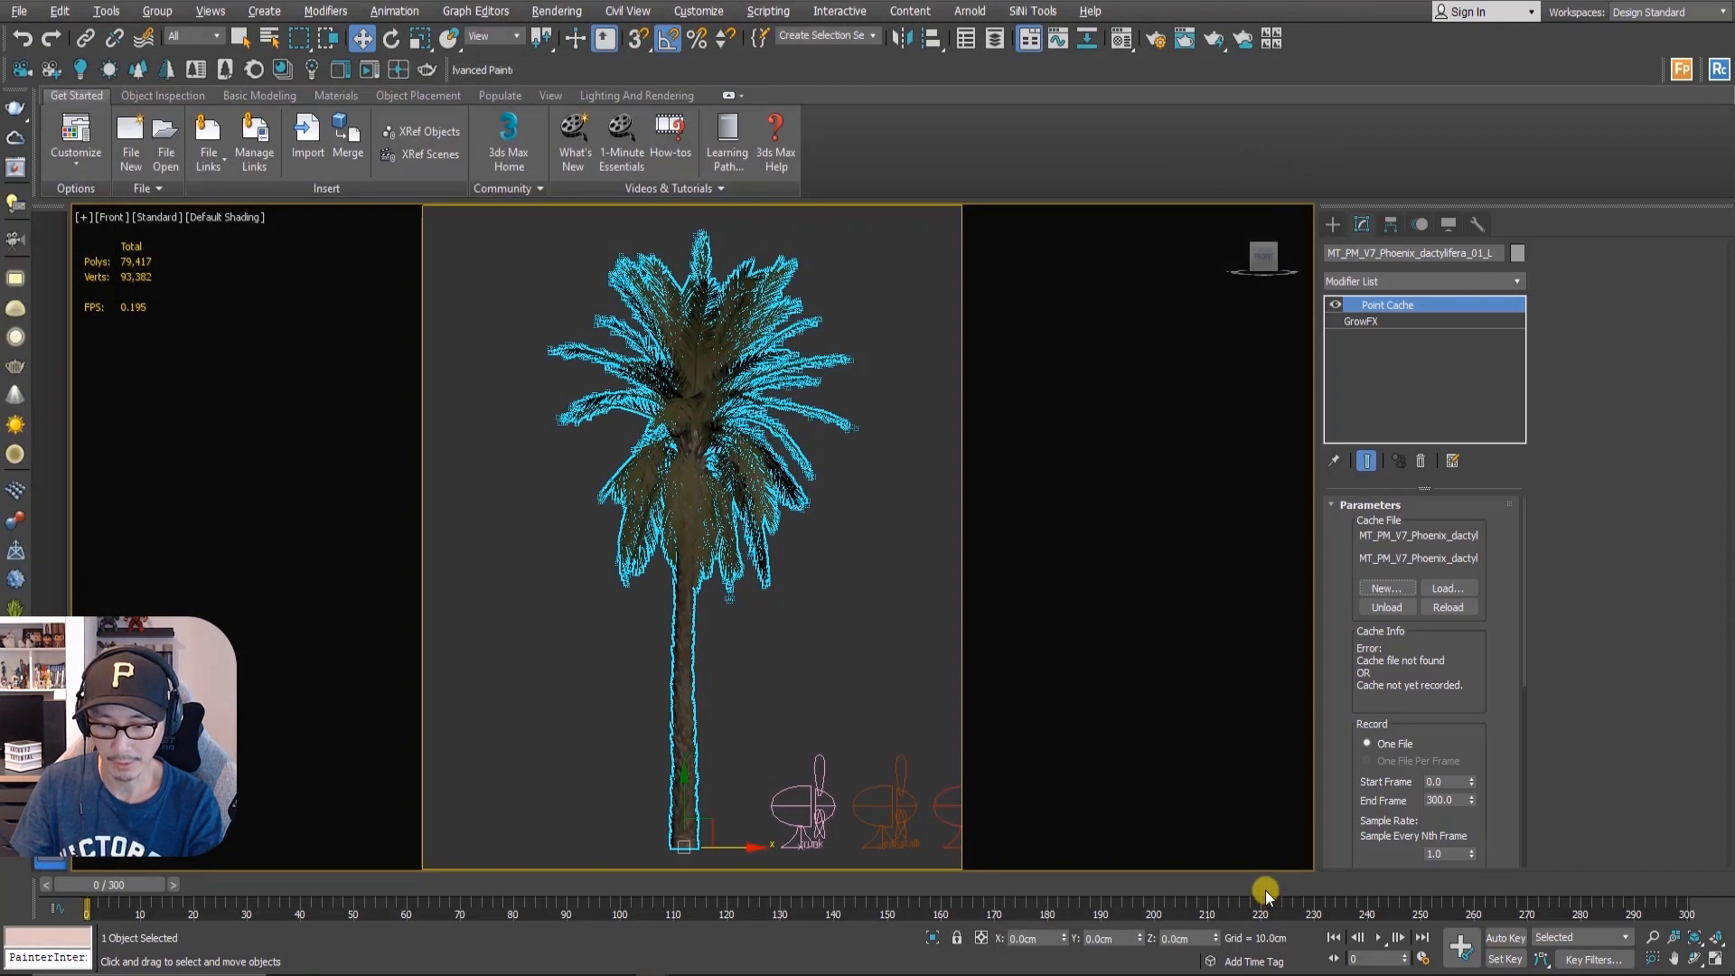
- Record frames 0–300 into the cache until it shows 301 evaluations and 93382 points
scroll(1329, 720, "down", 5)
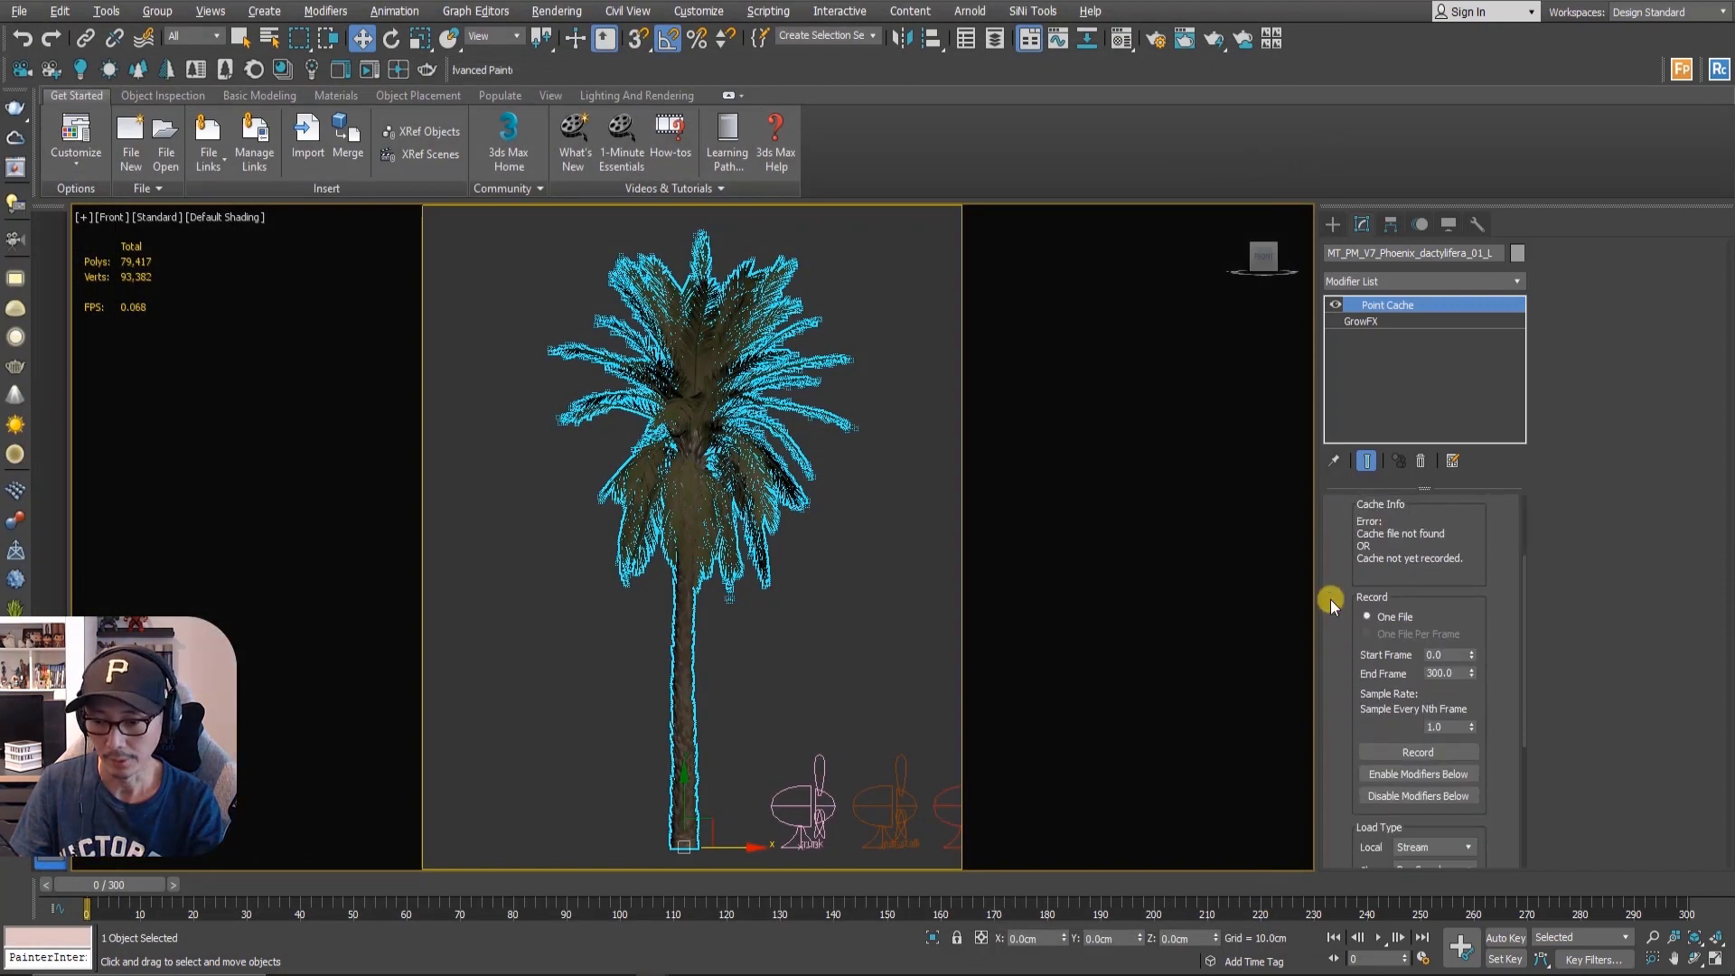
left_click(1407, 753)
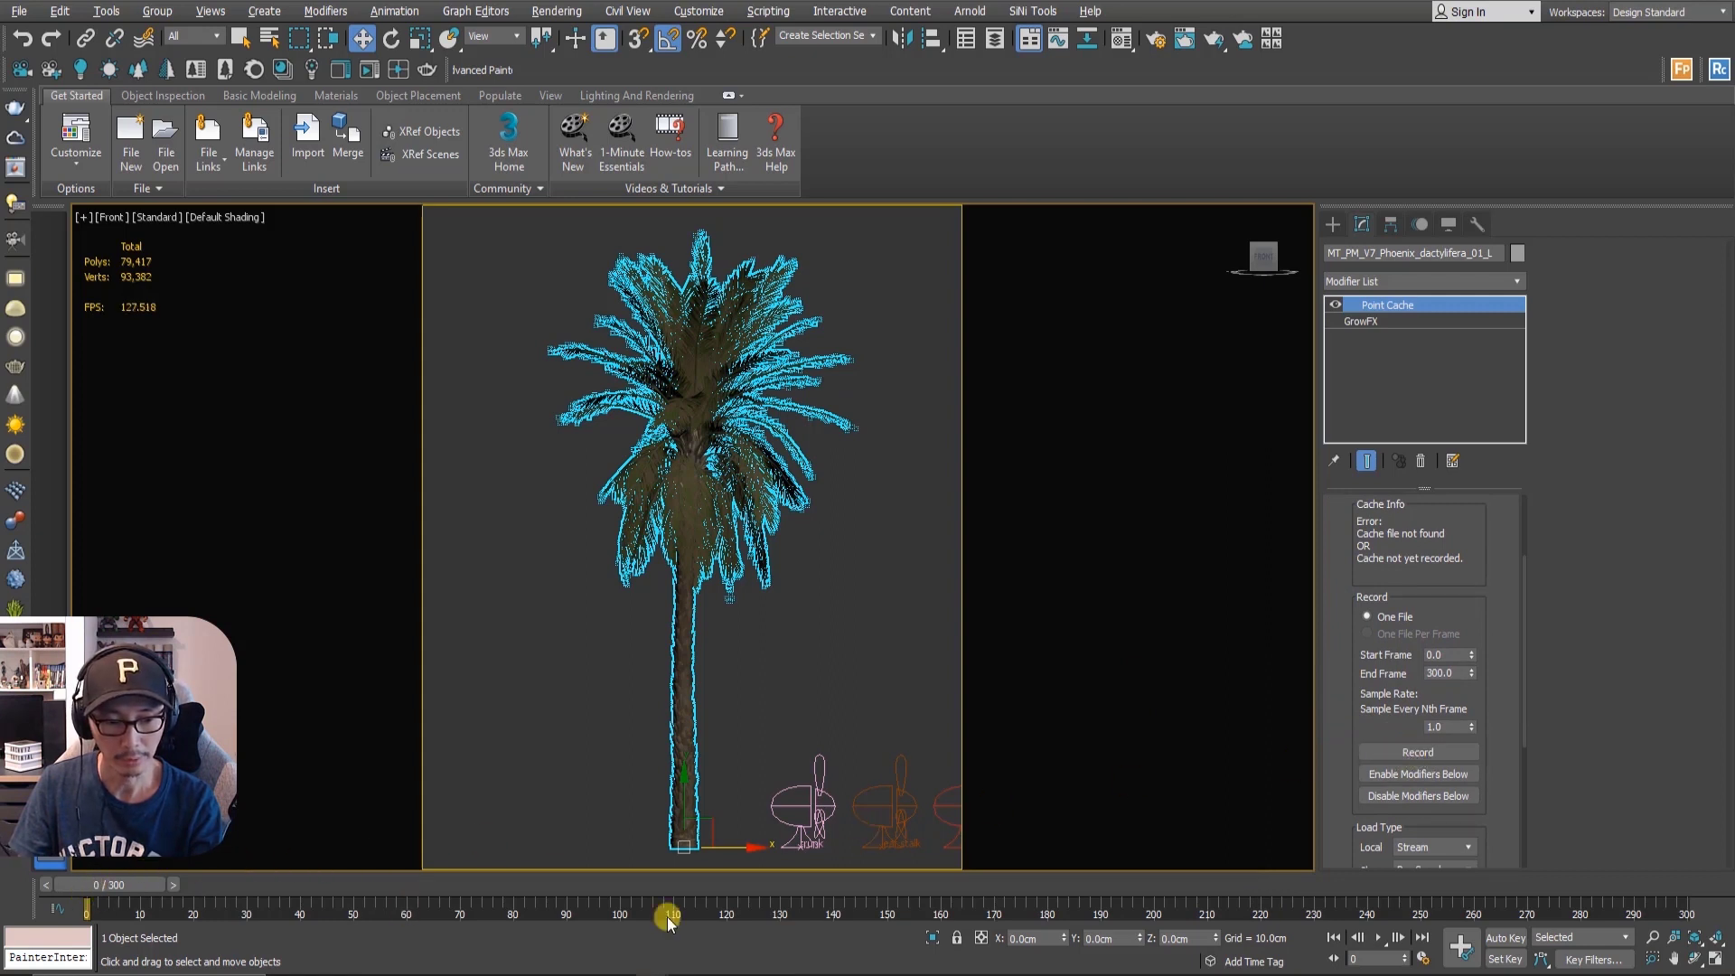
left_click(1435, 751)
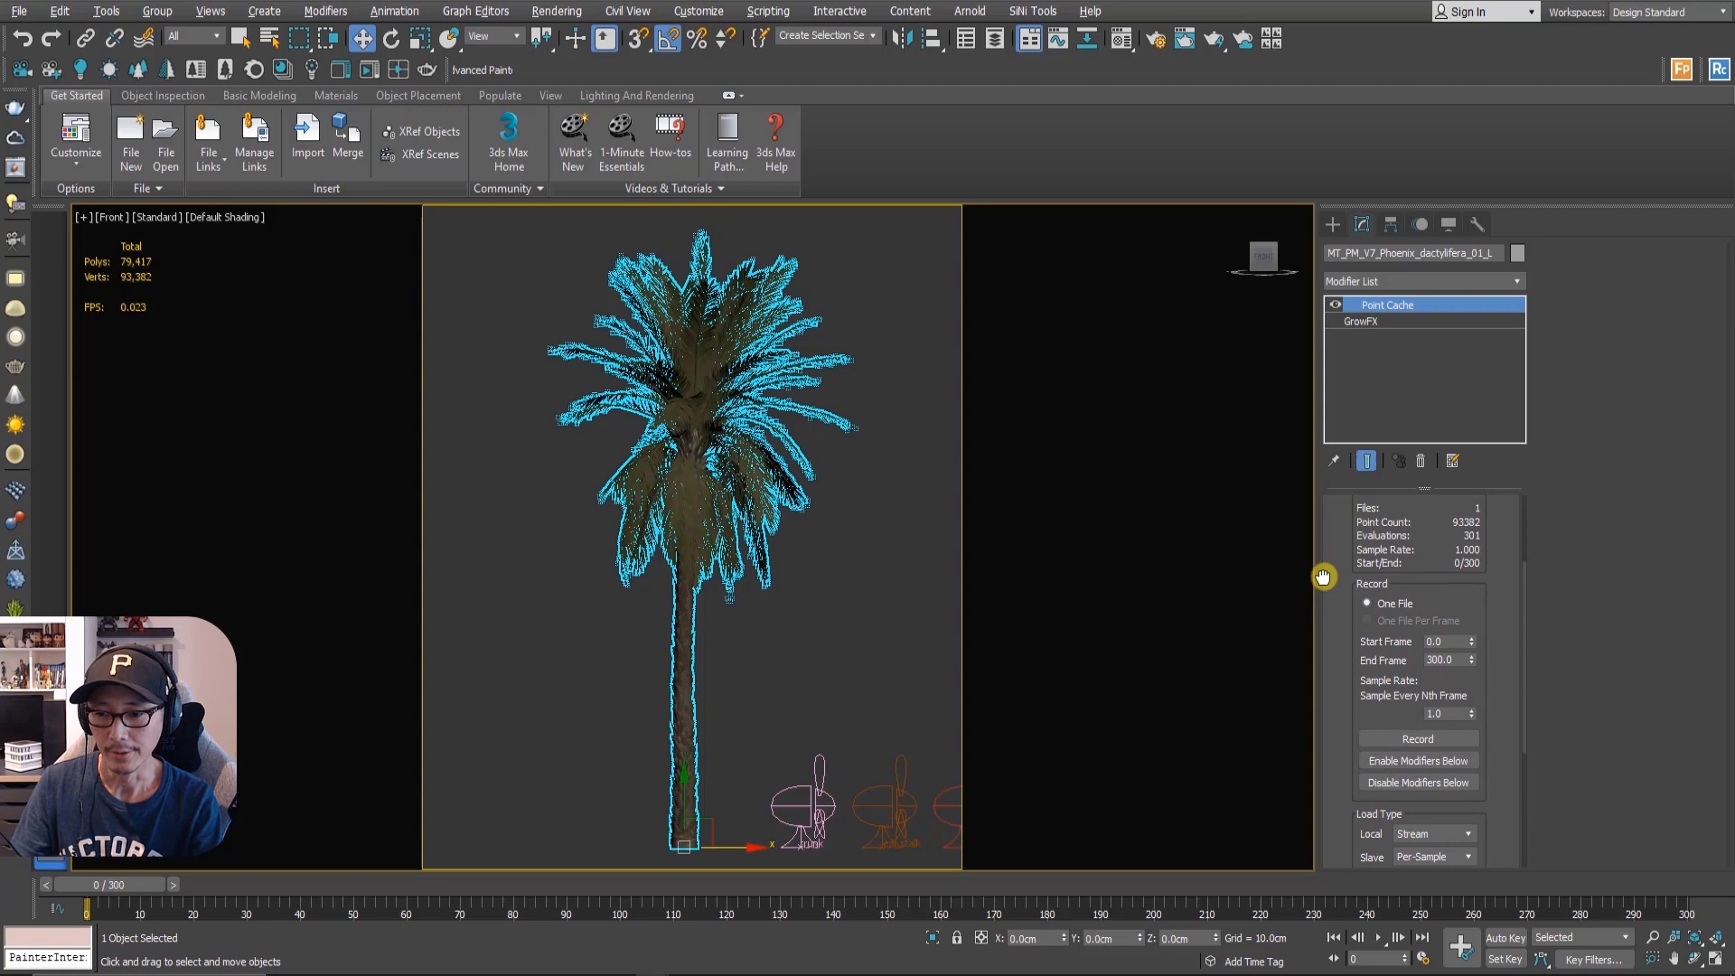
left_click_drag(1329, 577, 1338, 700)
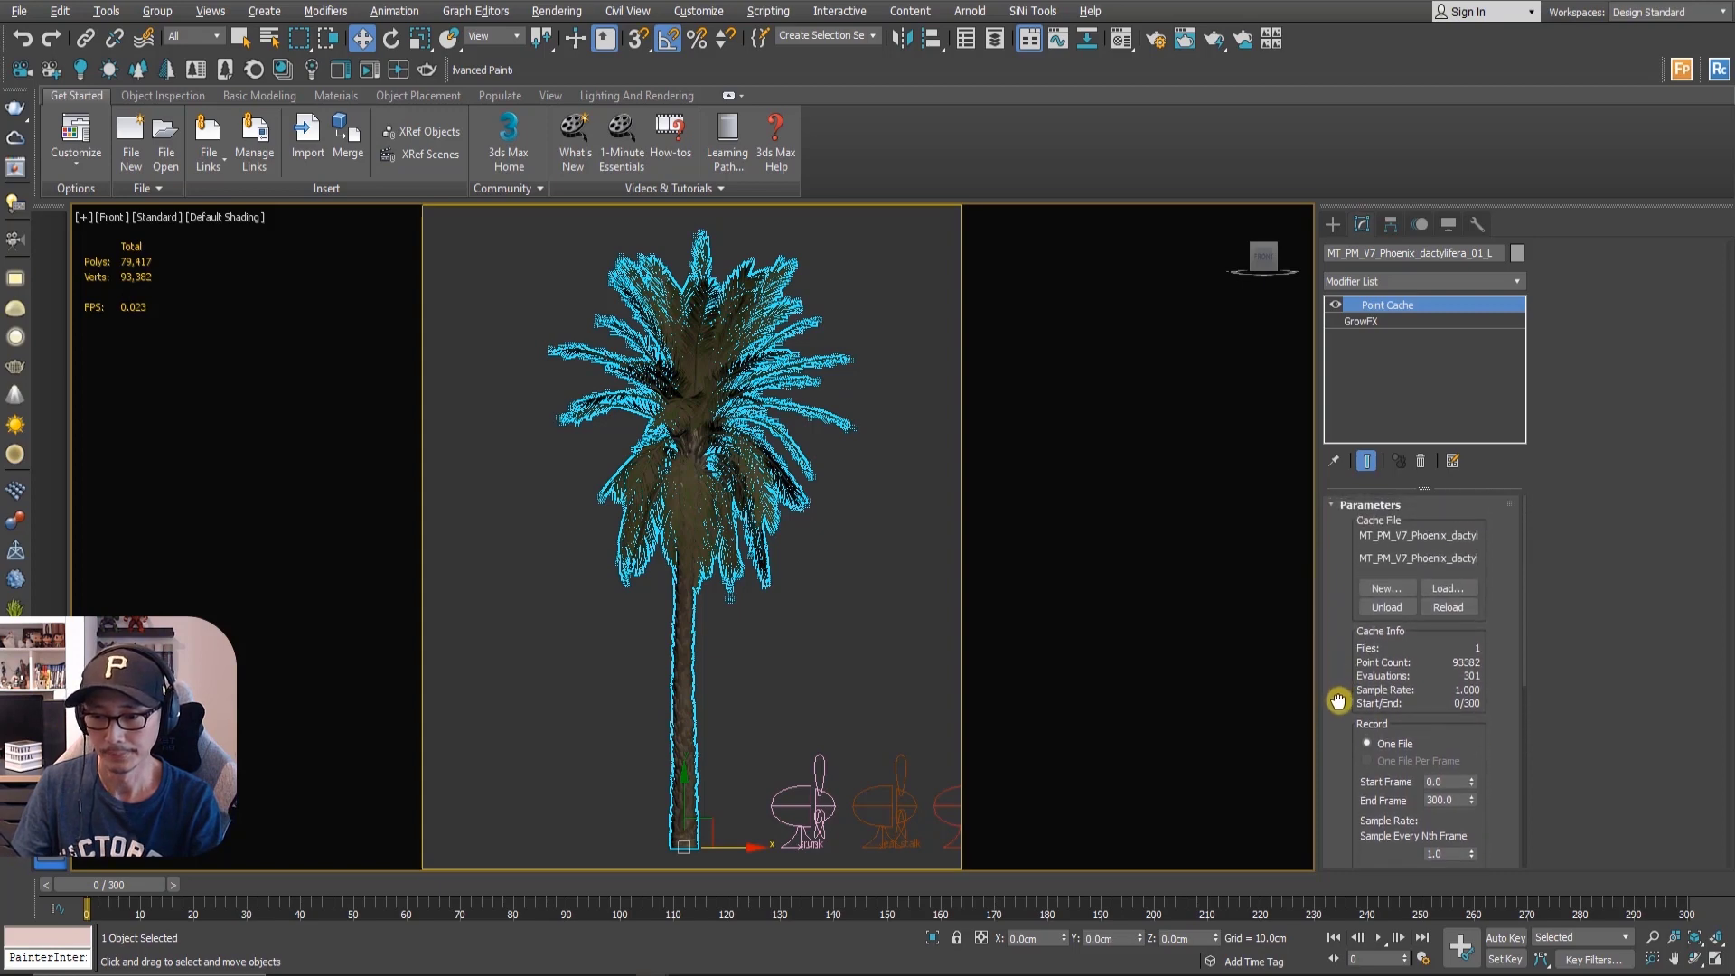
left_click(1385, 590)
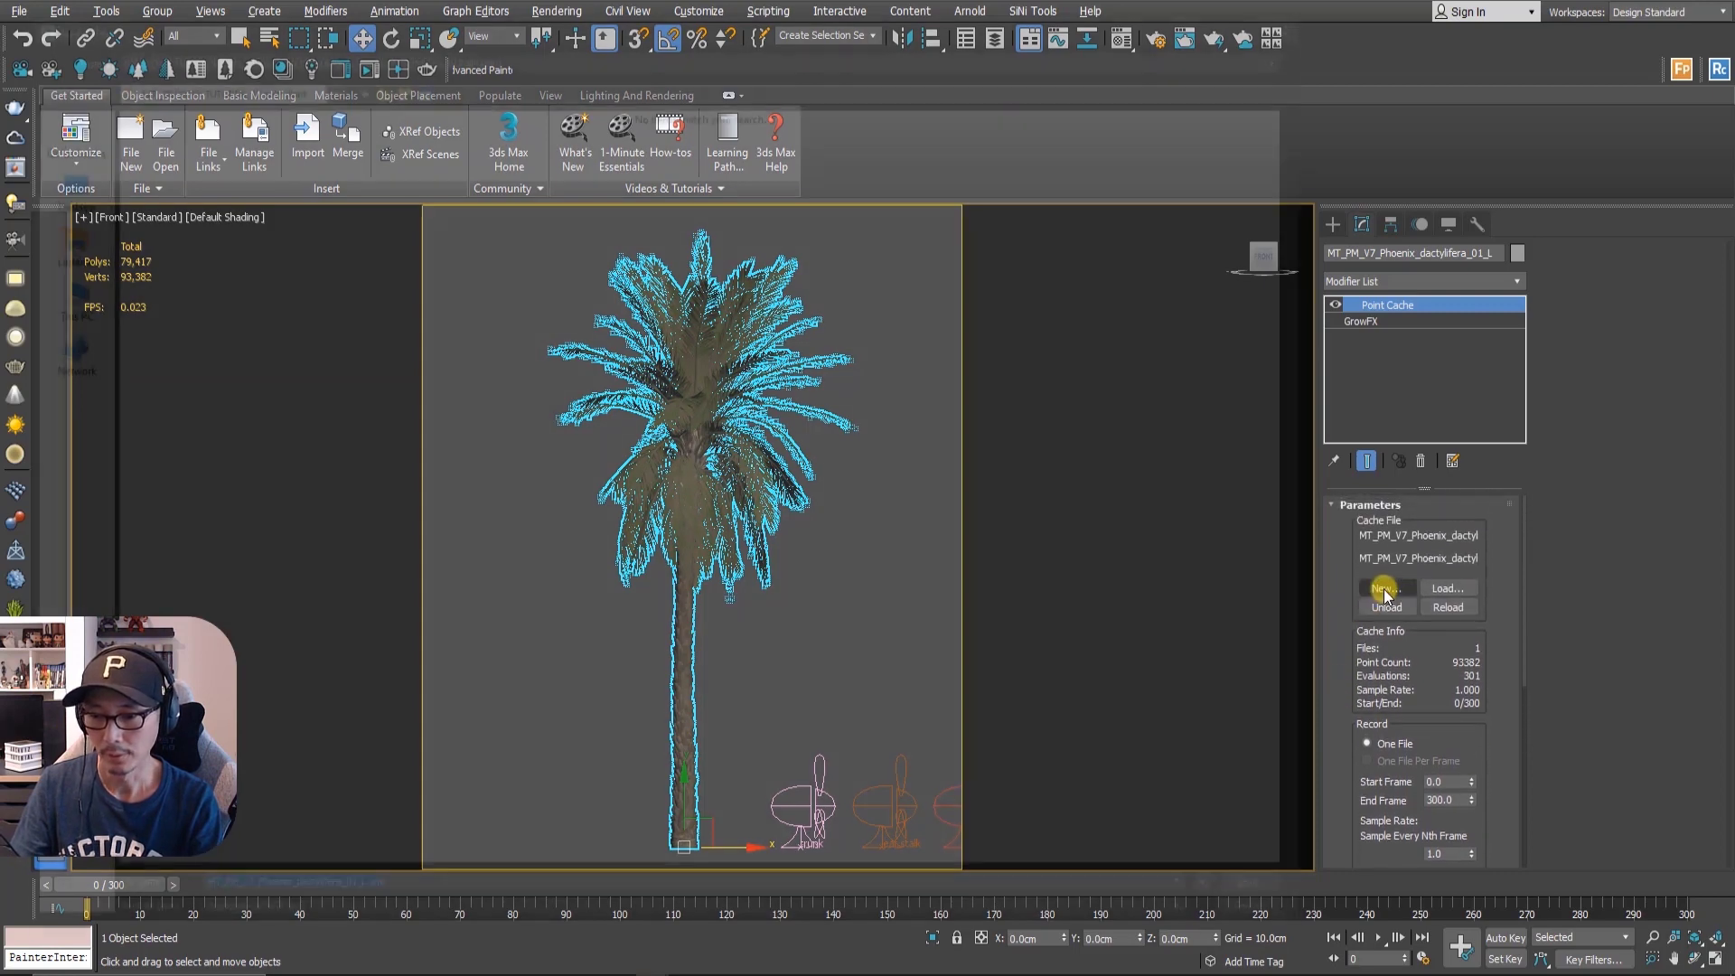
left_click(382, 922)
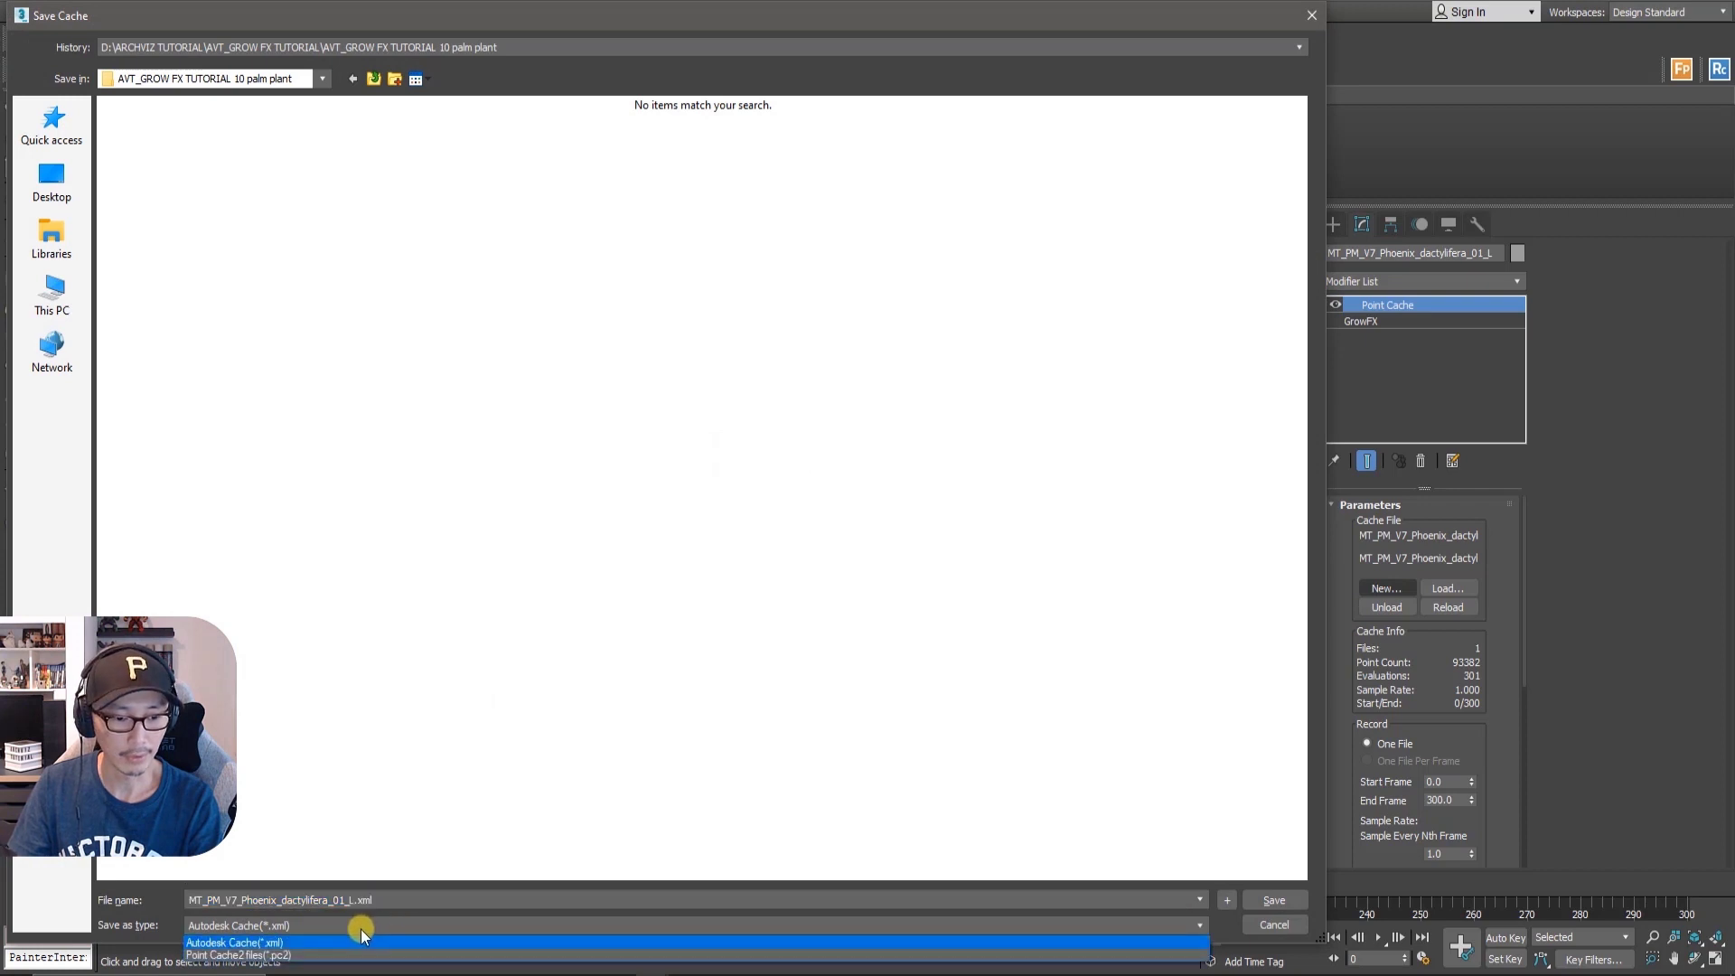
left_click(307, 952)
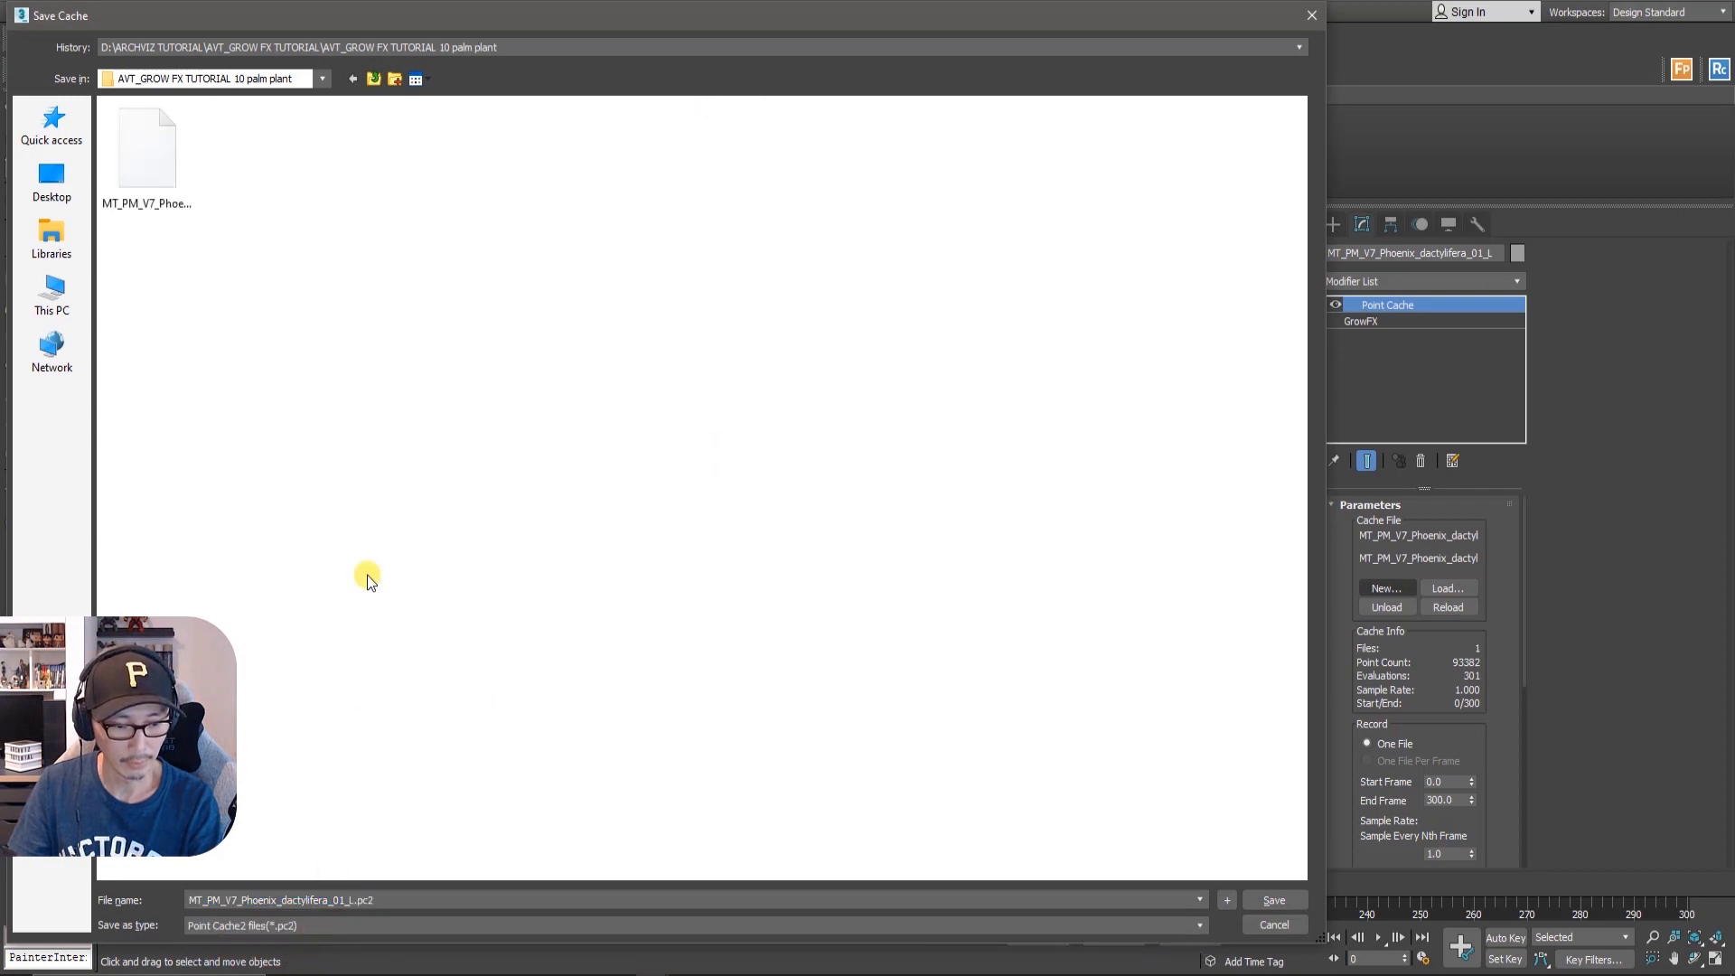
left_click(417, 79)
left_click(455, 207)
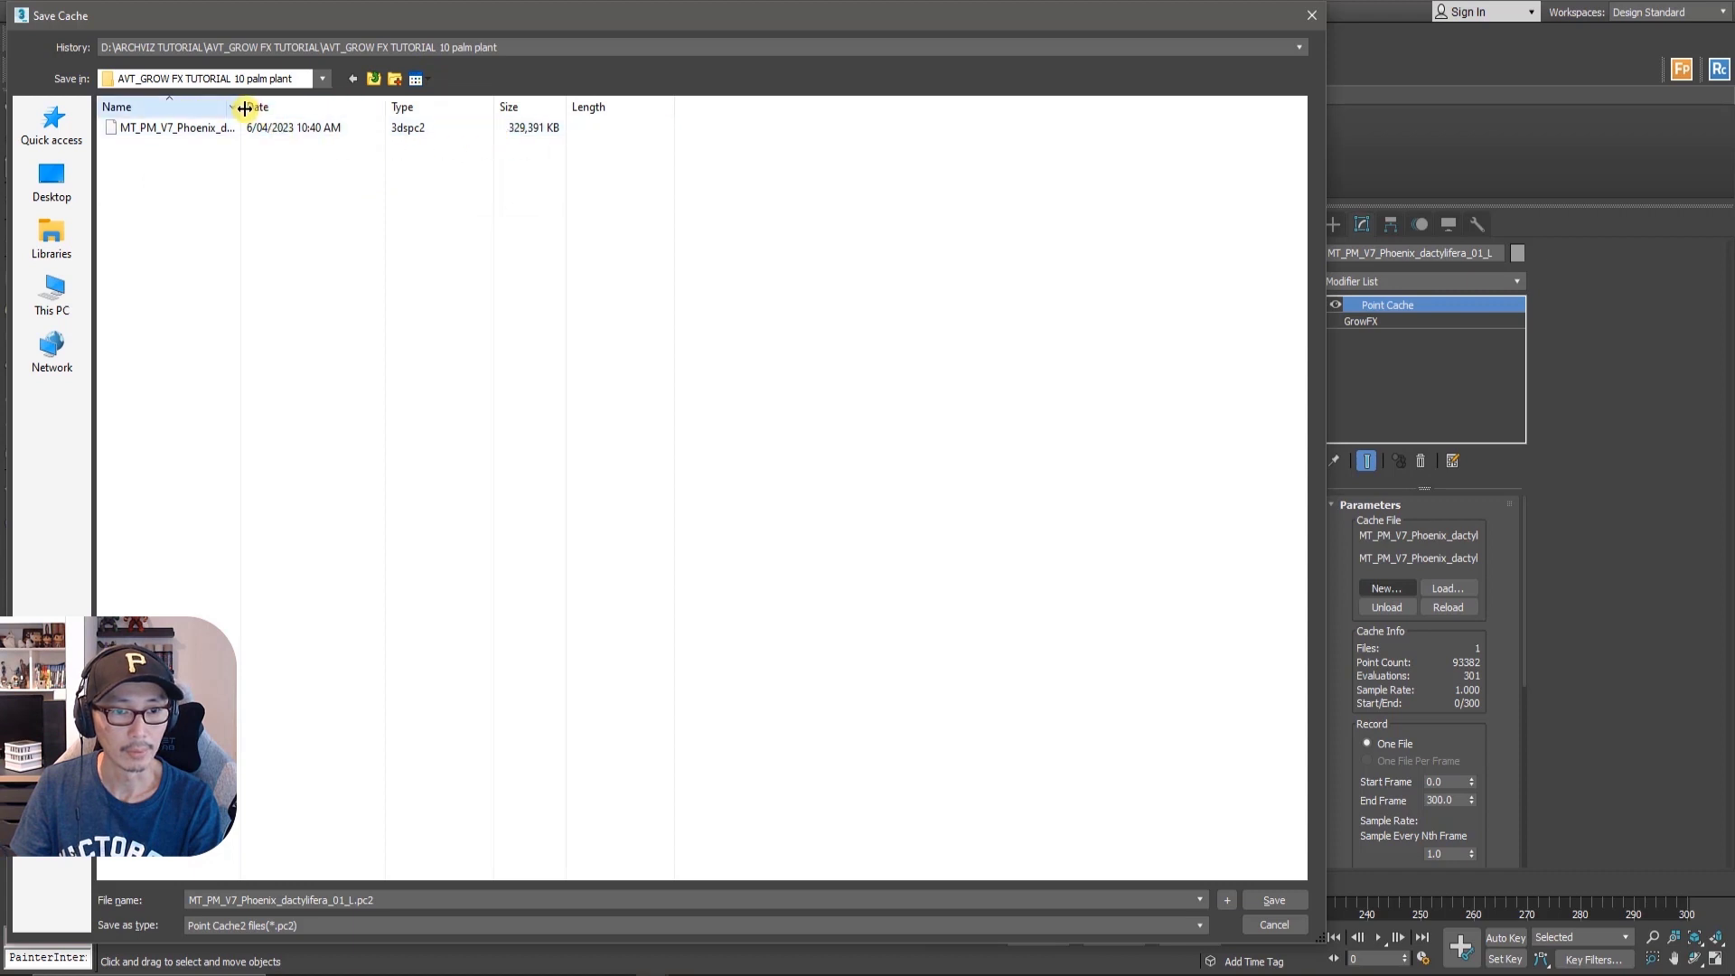
left_click_drag(252, 107, 353, 108)
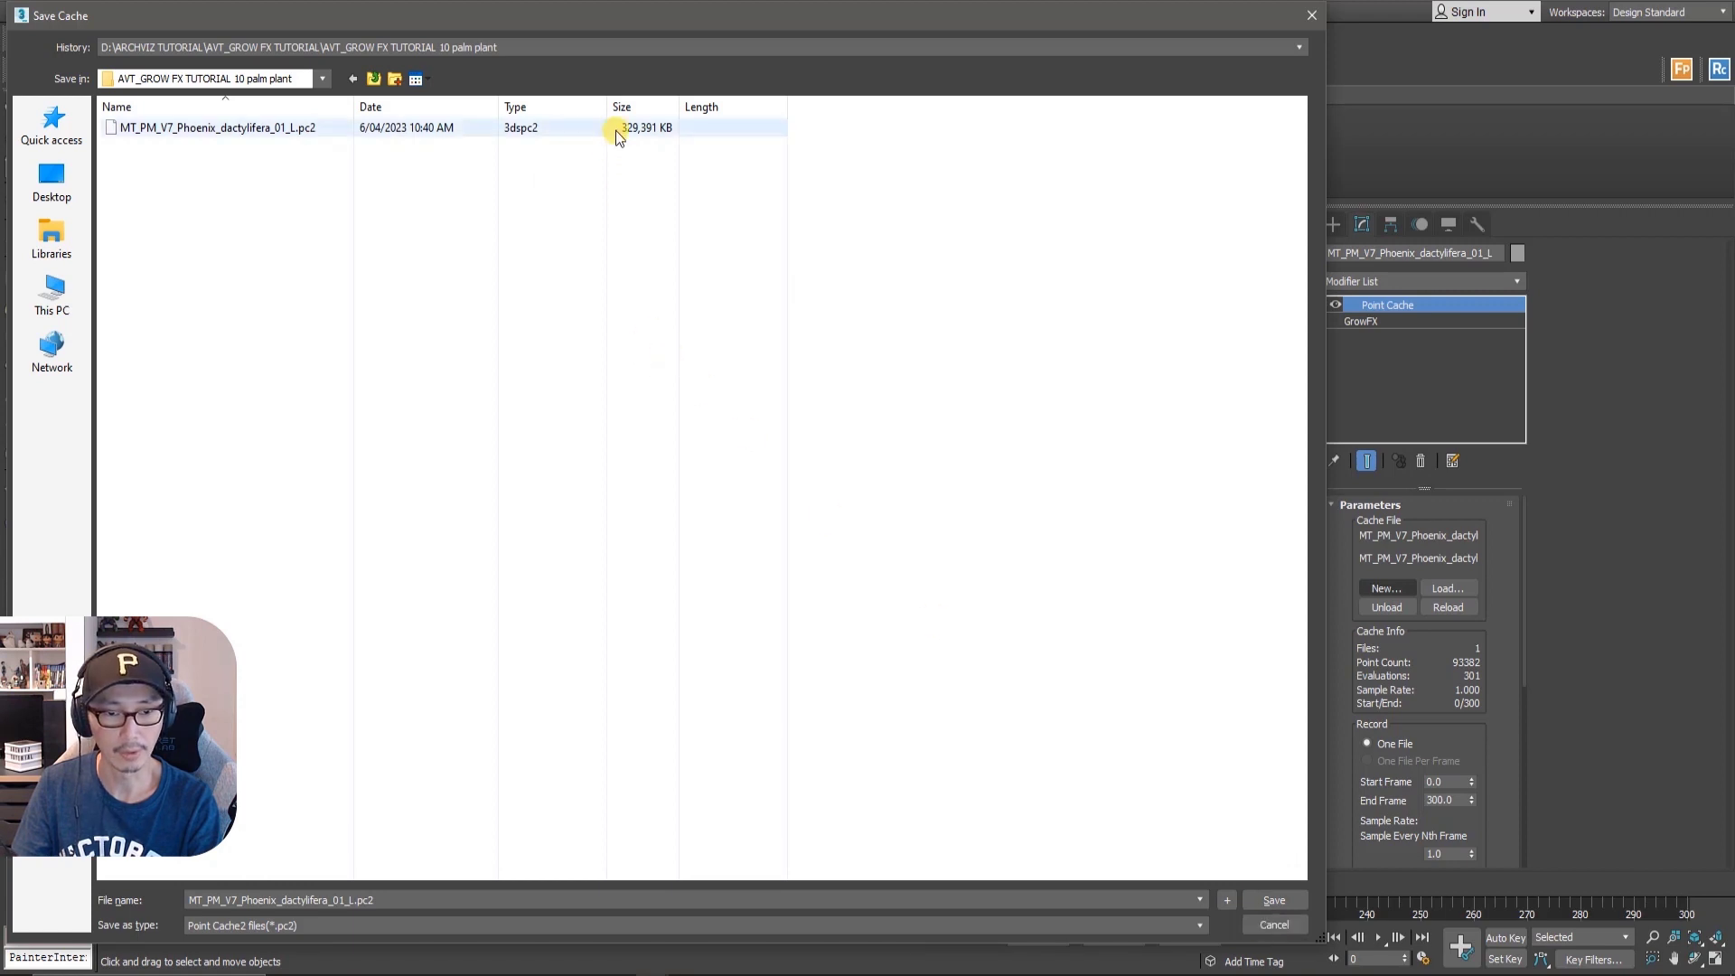
left_click(1272, 928)
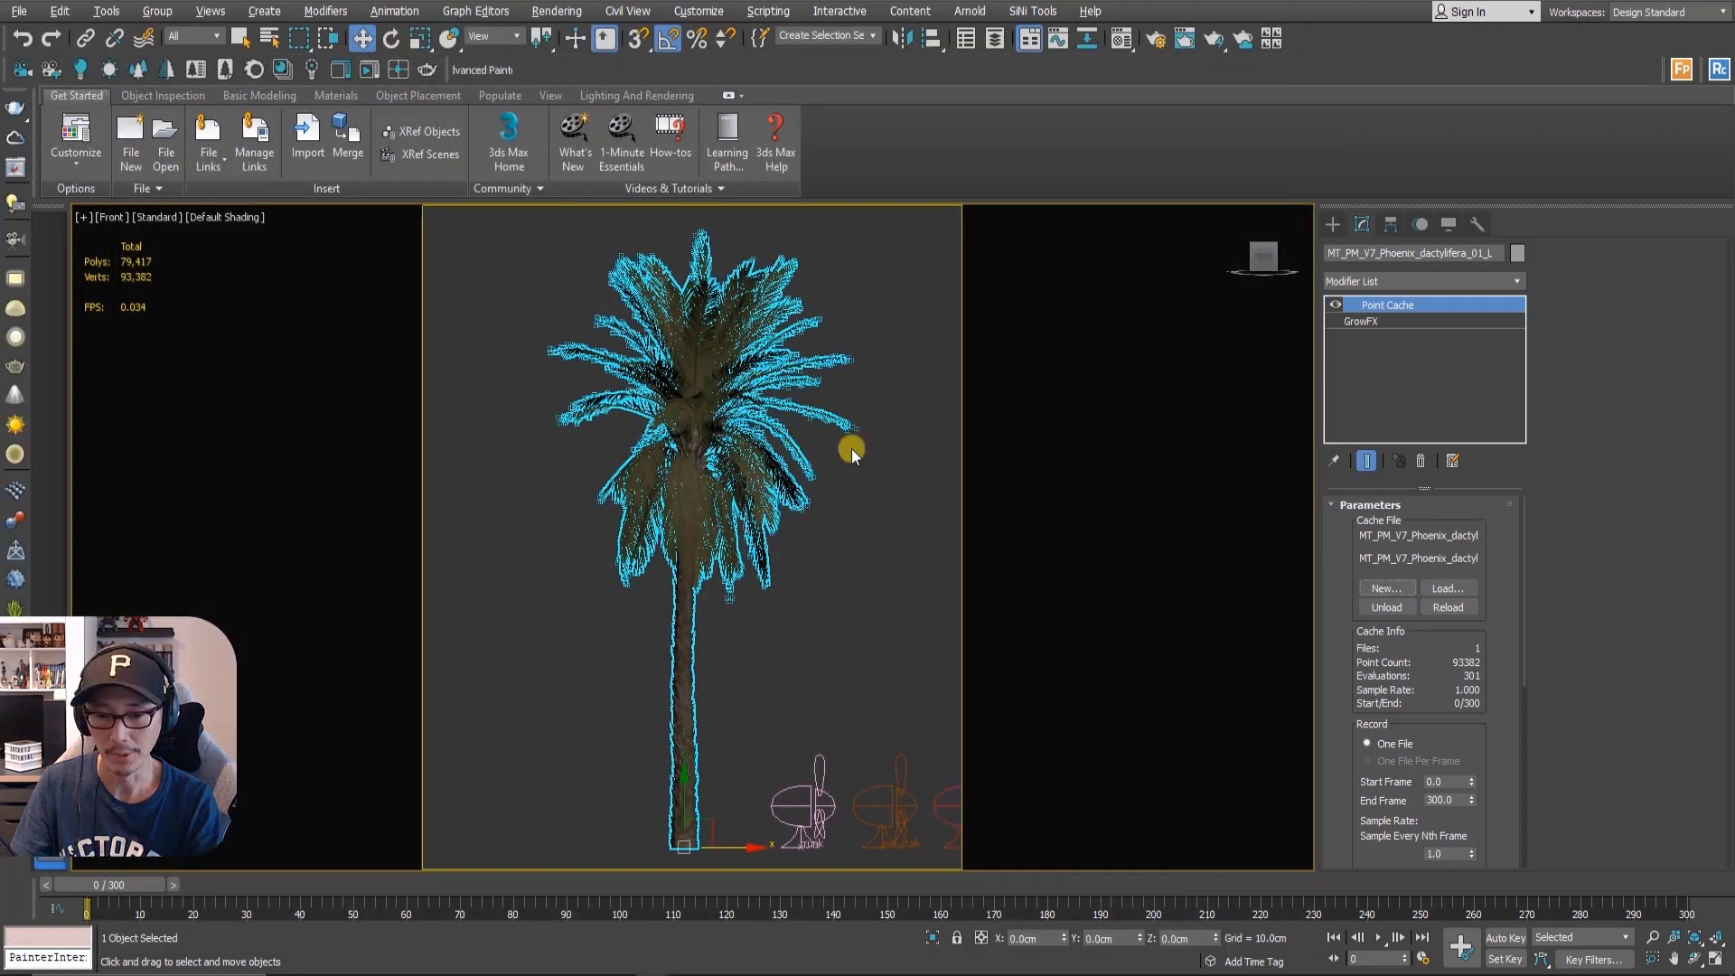
left_click(882, 578)
- Copy the Point Cache modifier, then convert the palm to an Editable Mesh
left_click(757, 516)
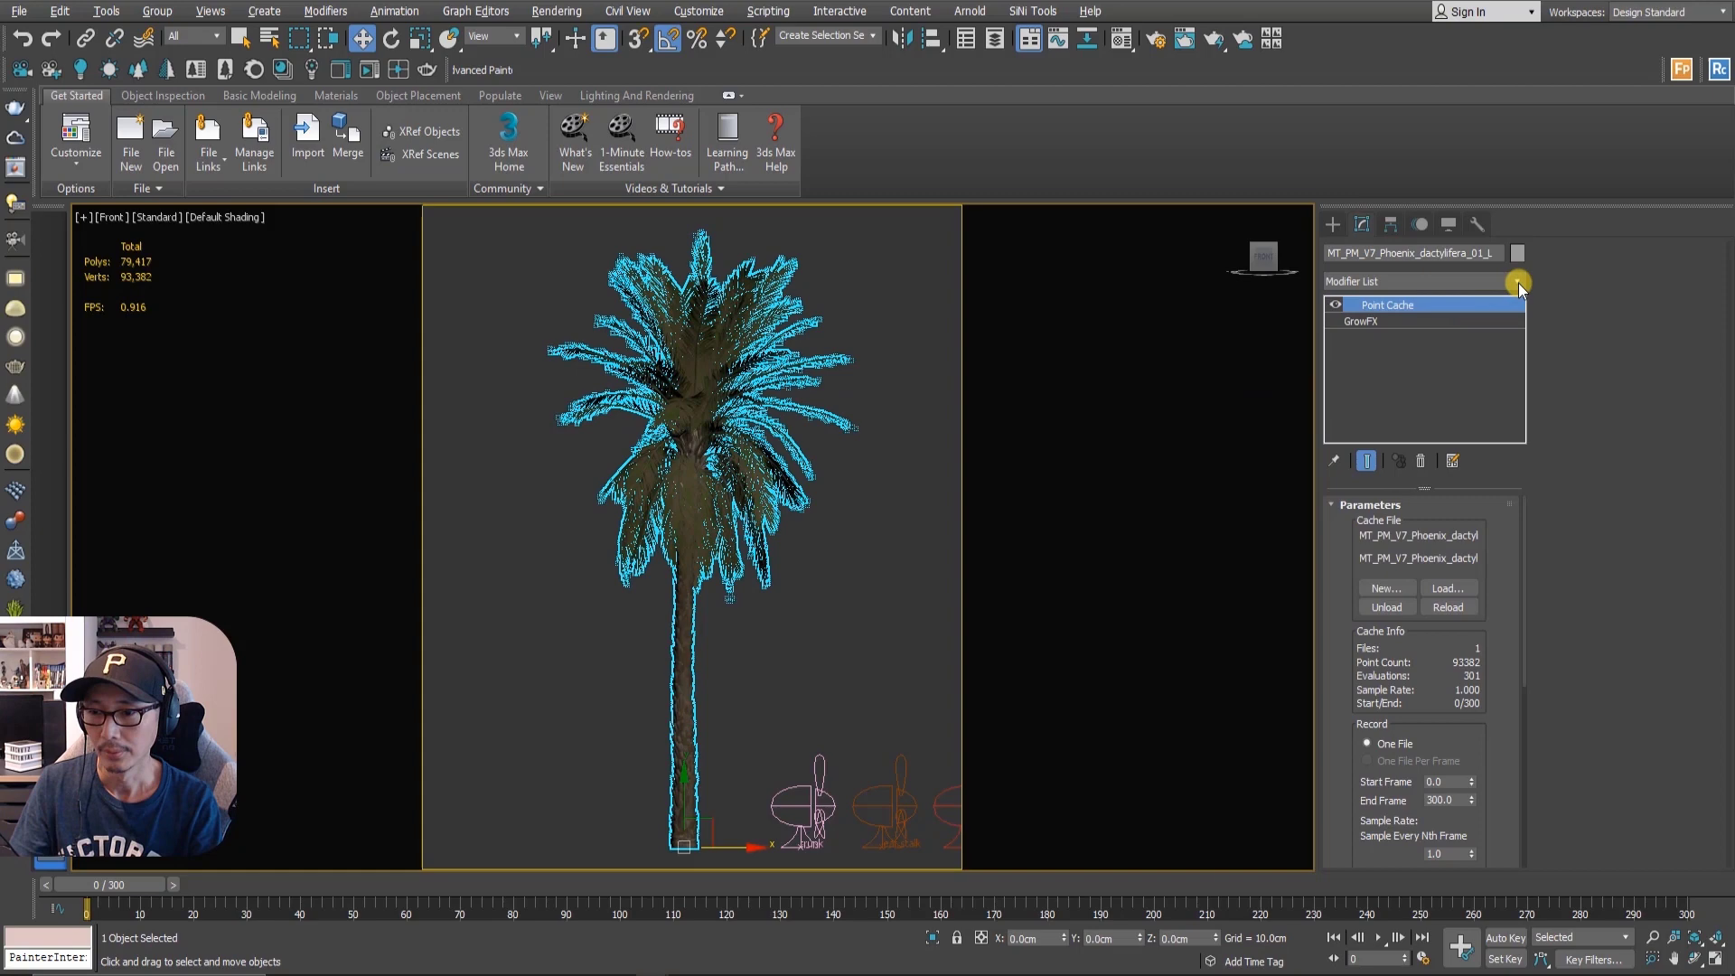
right_click(1478, 302)
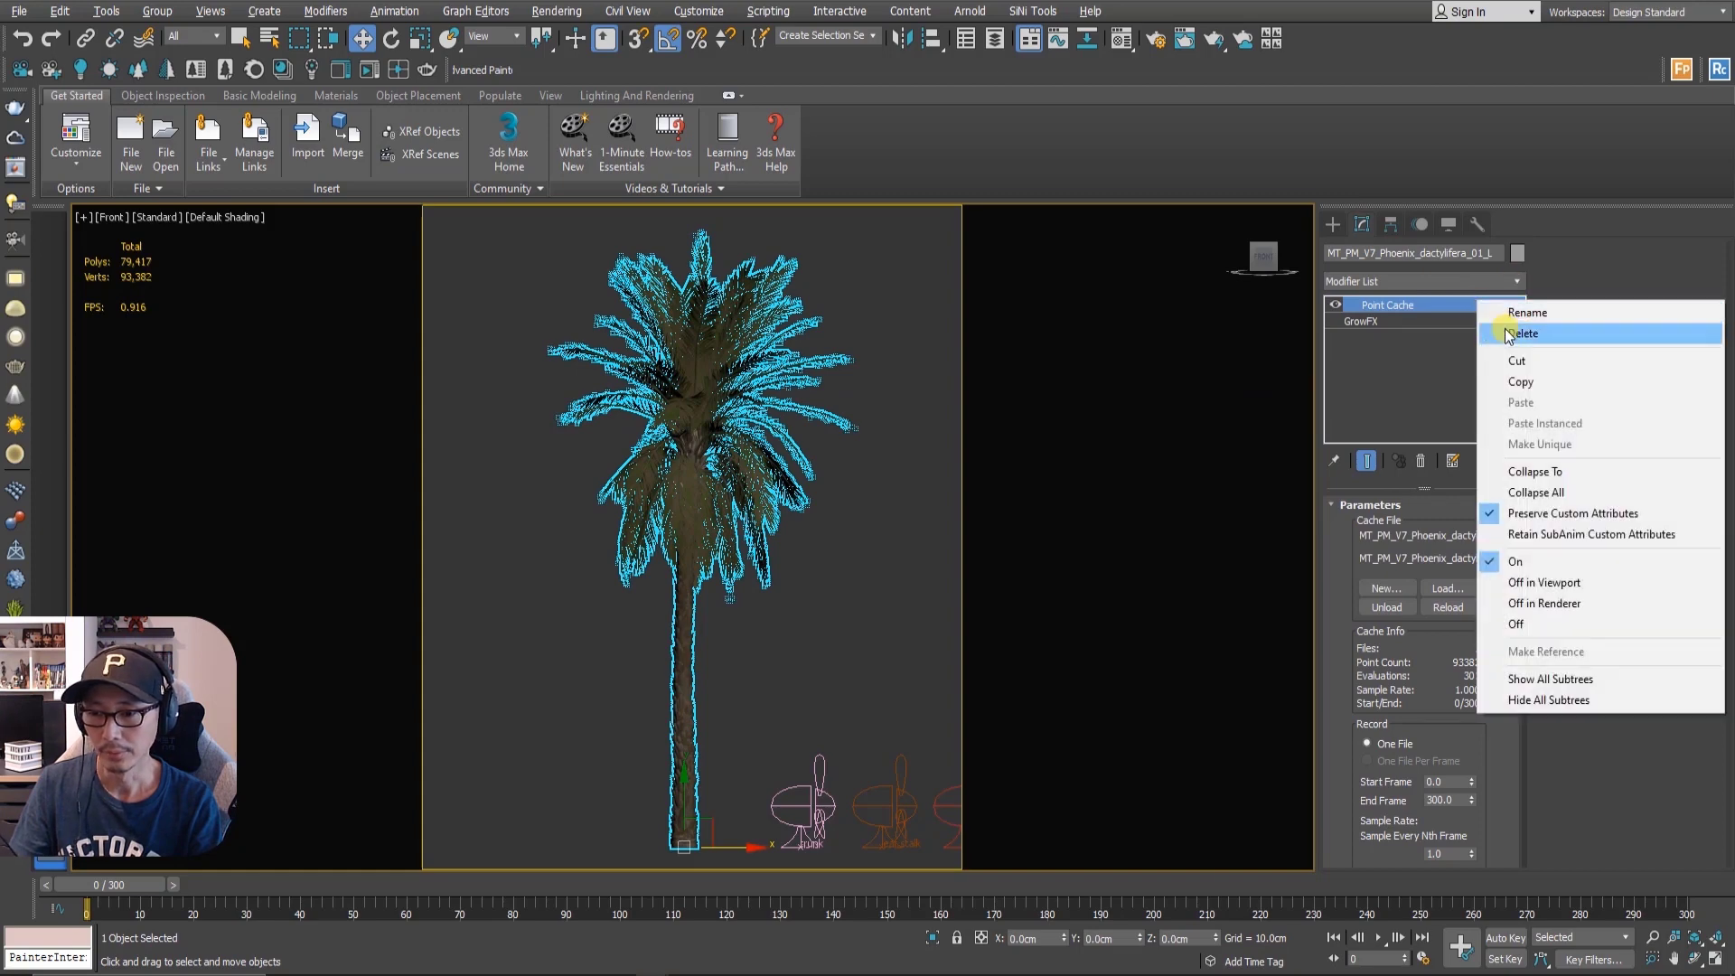
left_click(1526, 394)
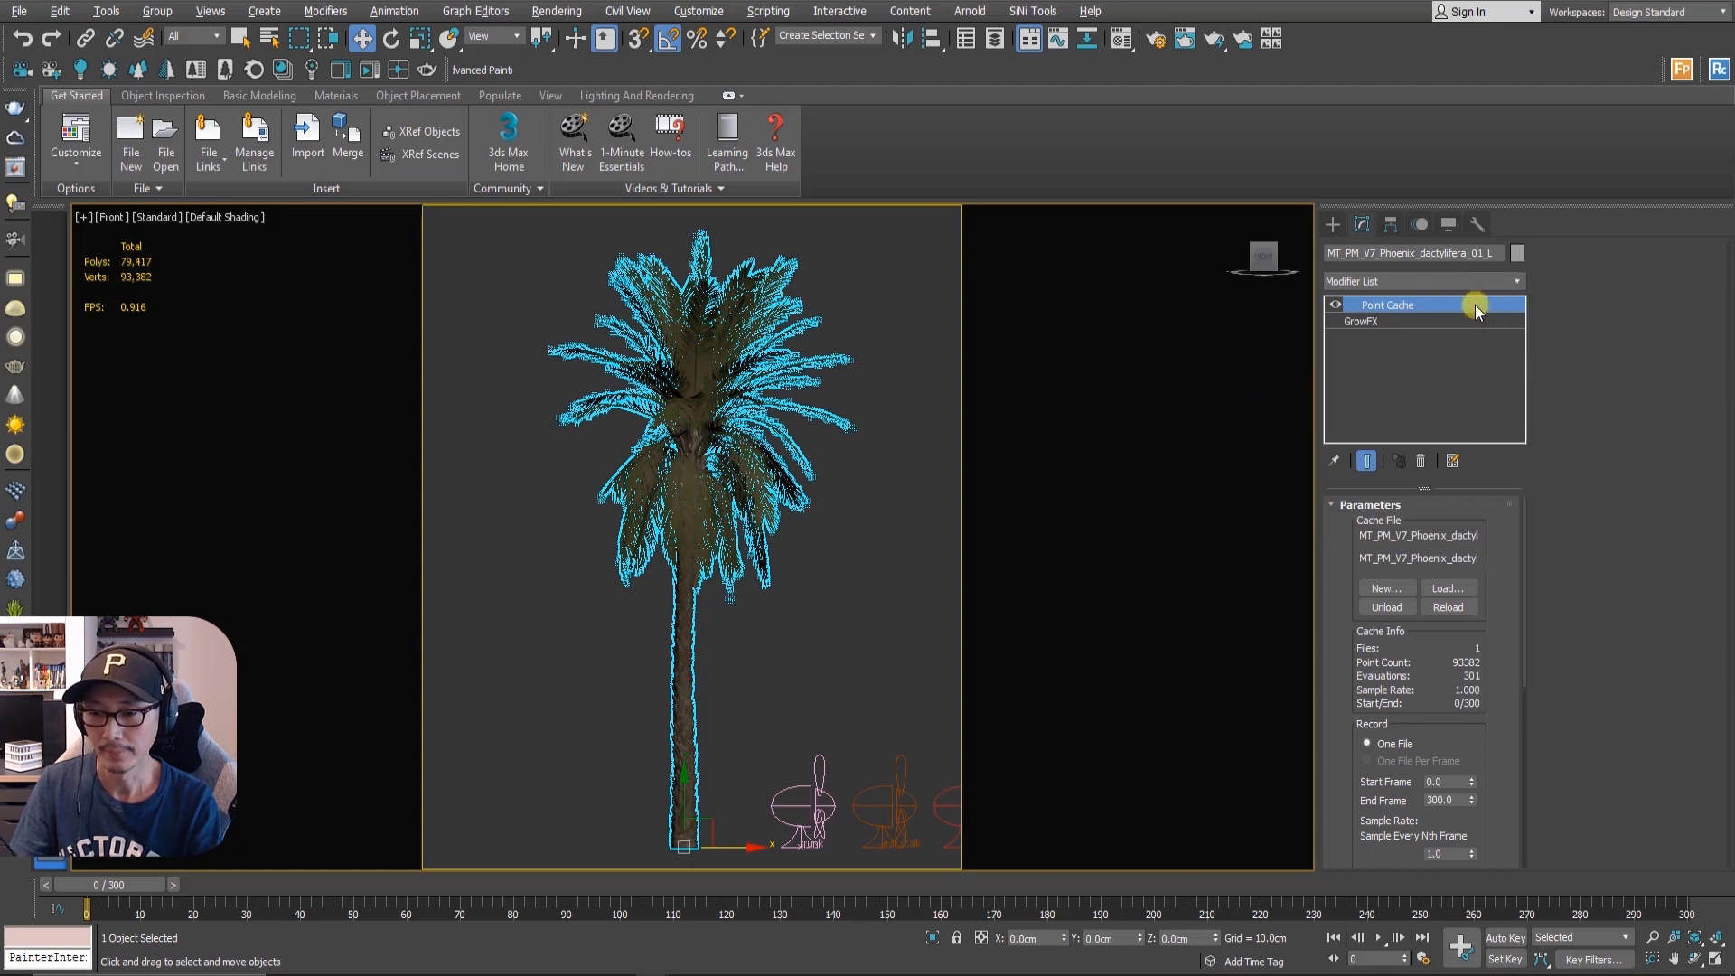
left_click(850, 324)
left_click(739, 363)
right_click(740, 362)
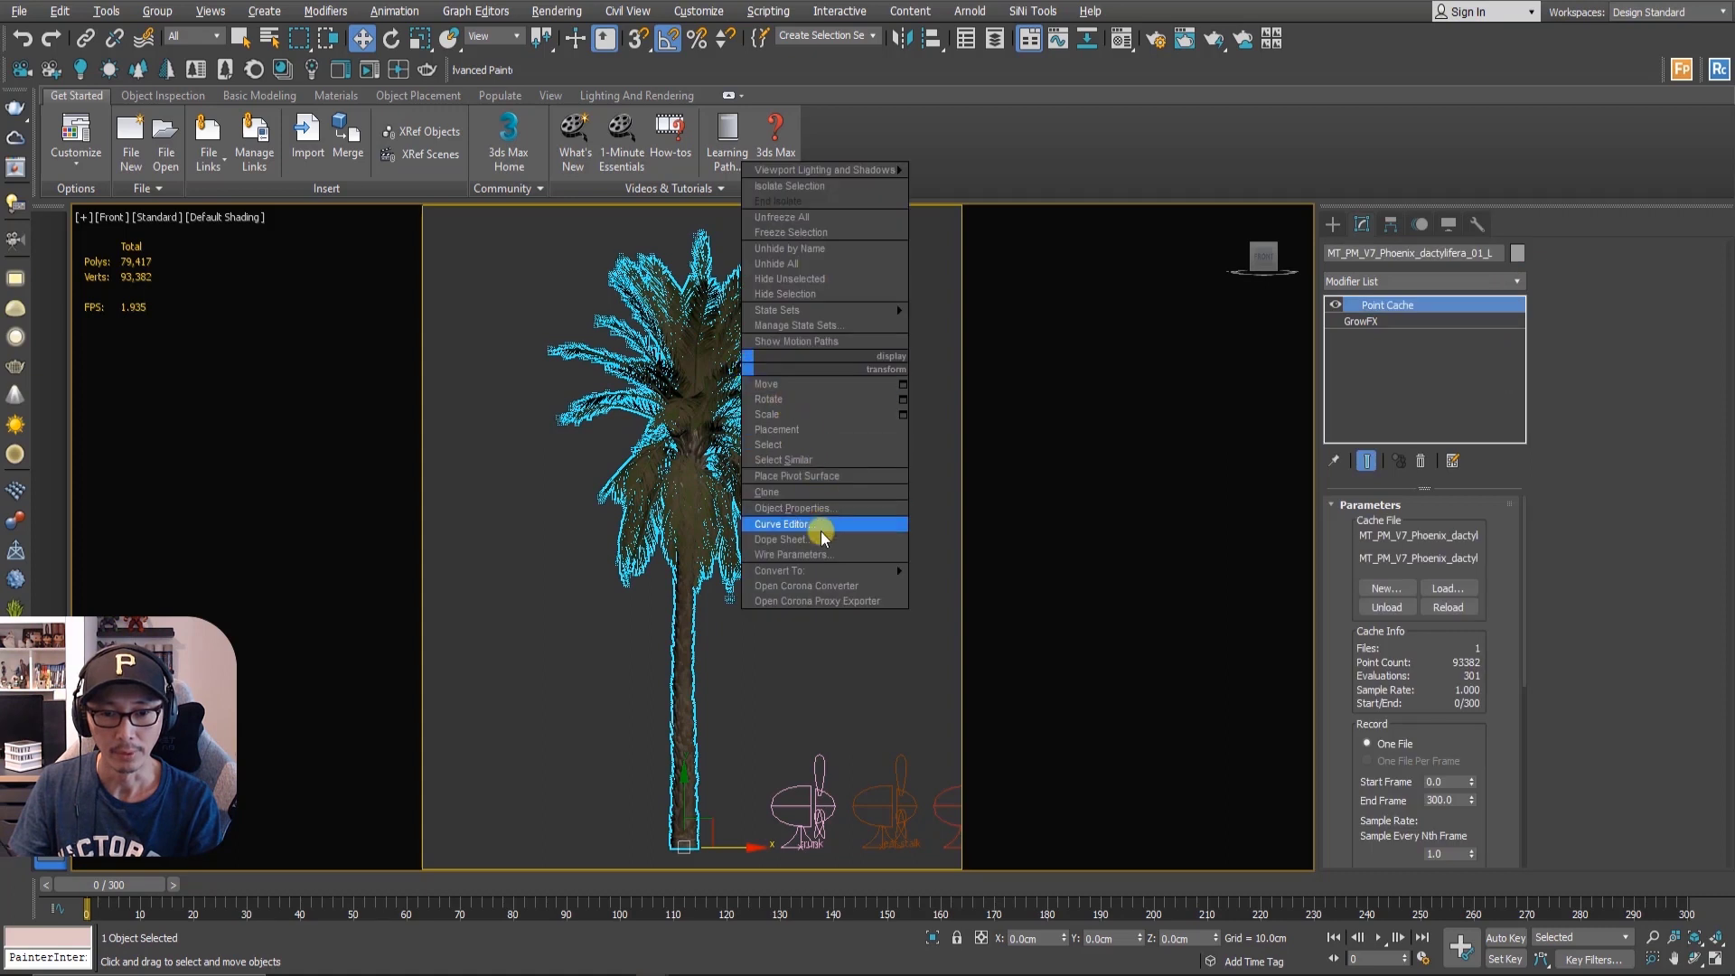
mouse_move(816, 571)
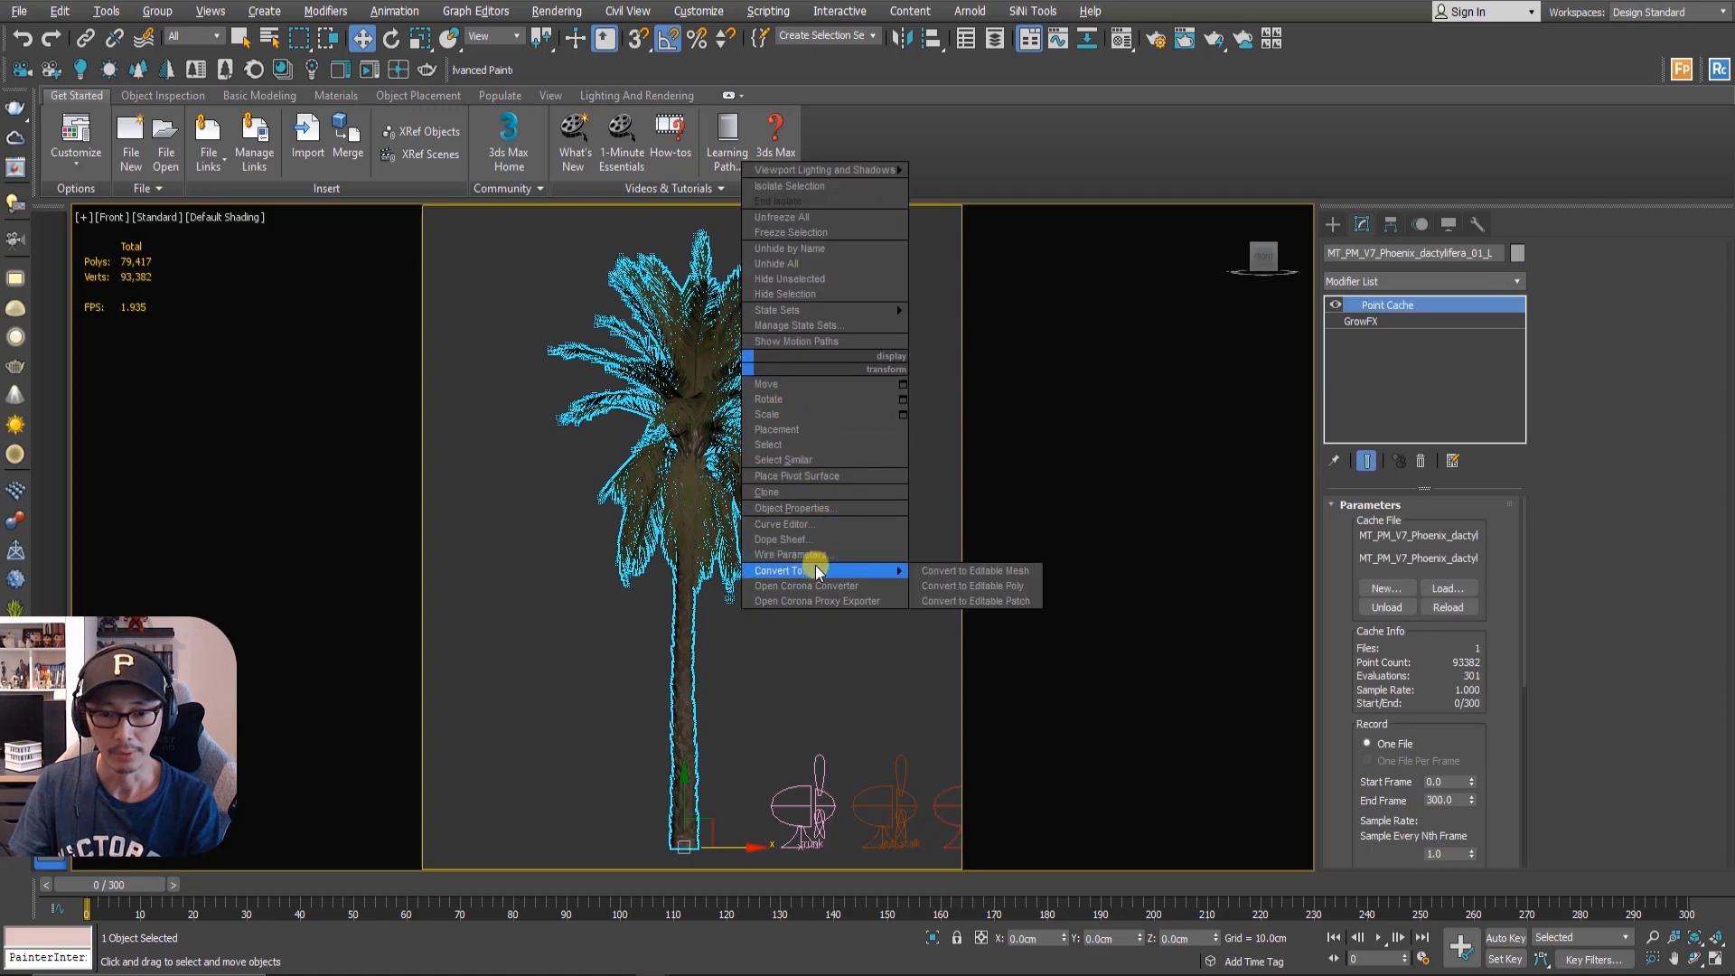
left_click(951, 578)
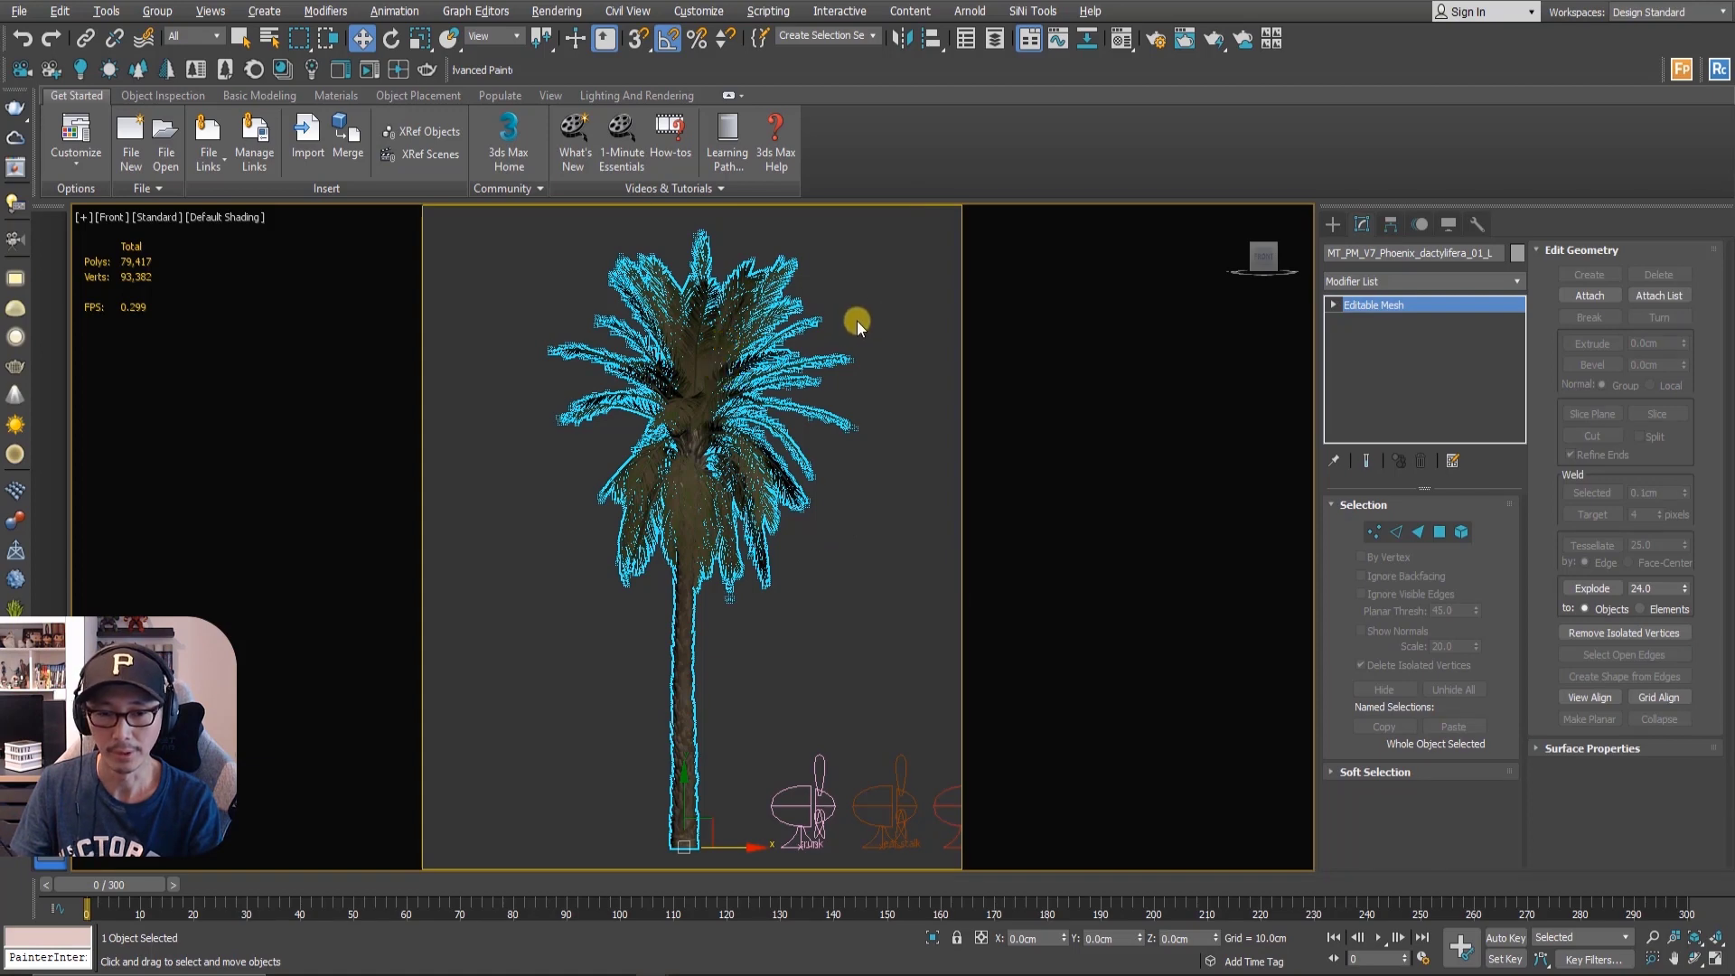
- Delete the three wind helper objects below the palm and reselect the tree mesh
left_click(877, 297)
left_click(722, 333)
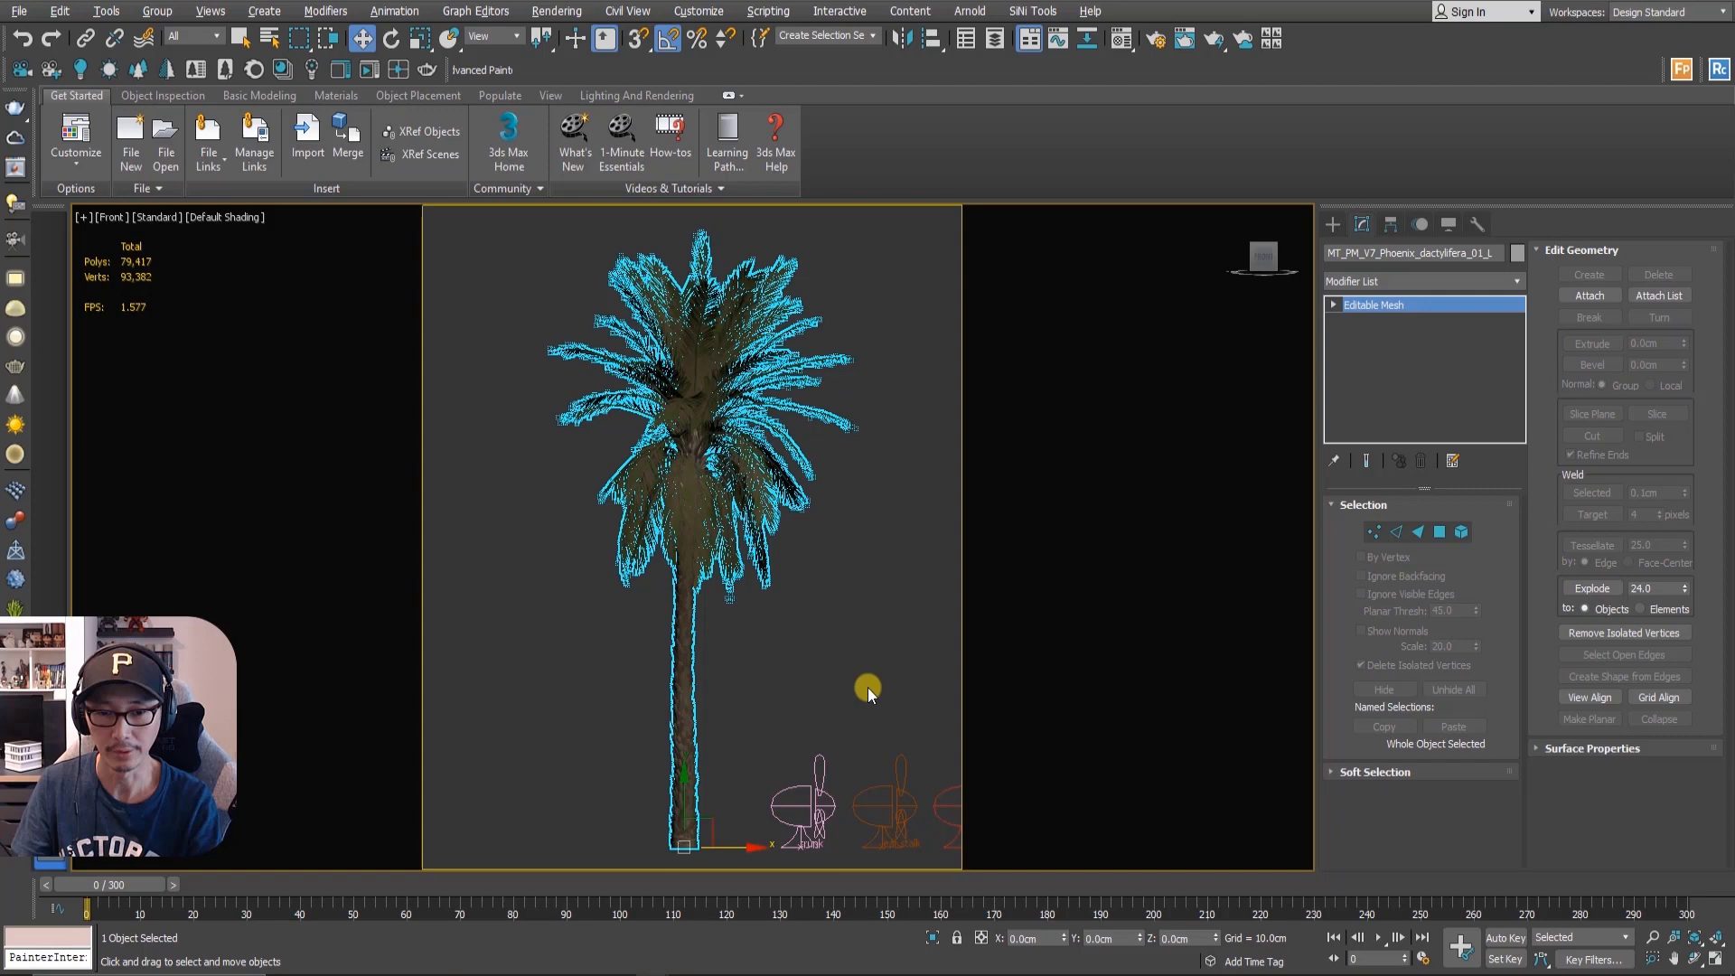
middle_click_drag(868, 687, 766, 646)
left_click_drag(728, 779, 837, 787)
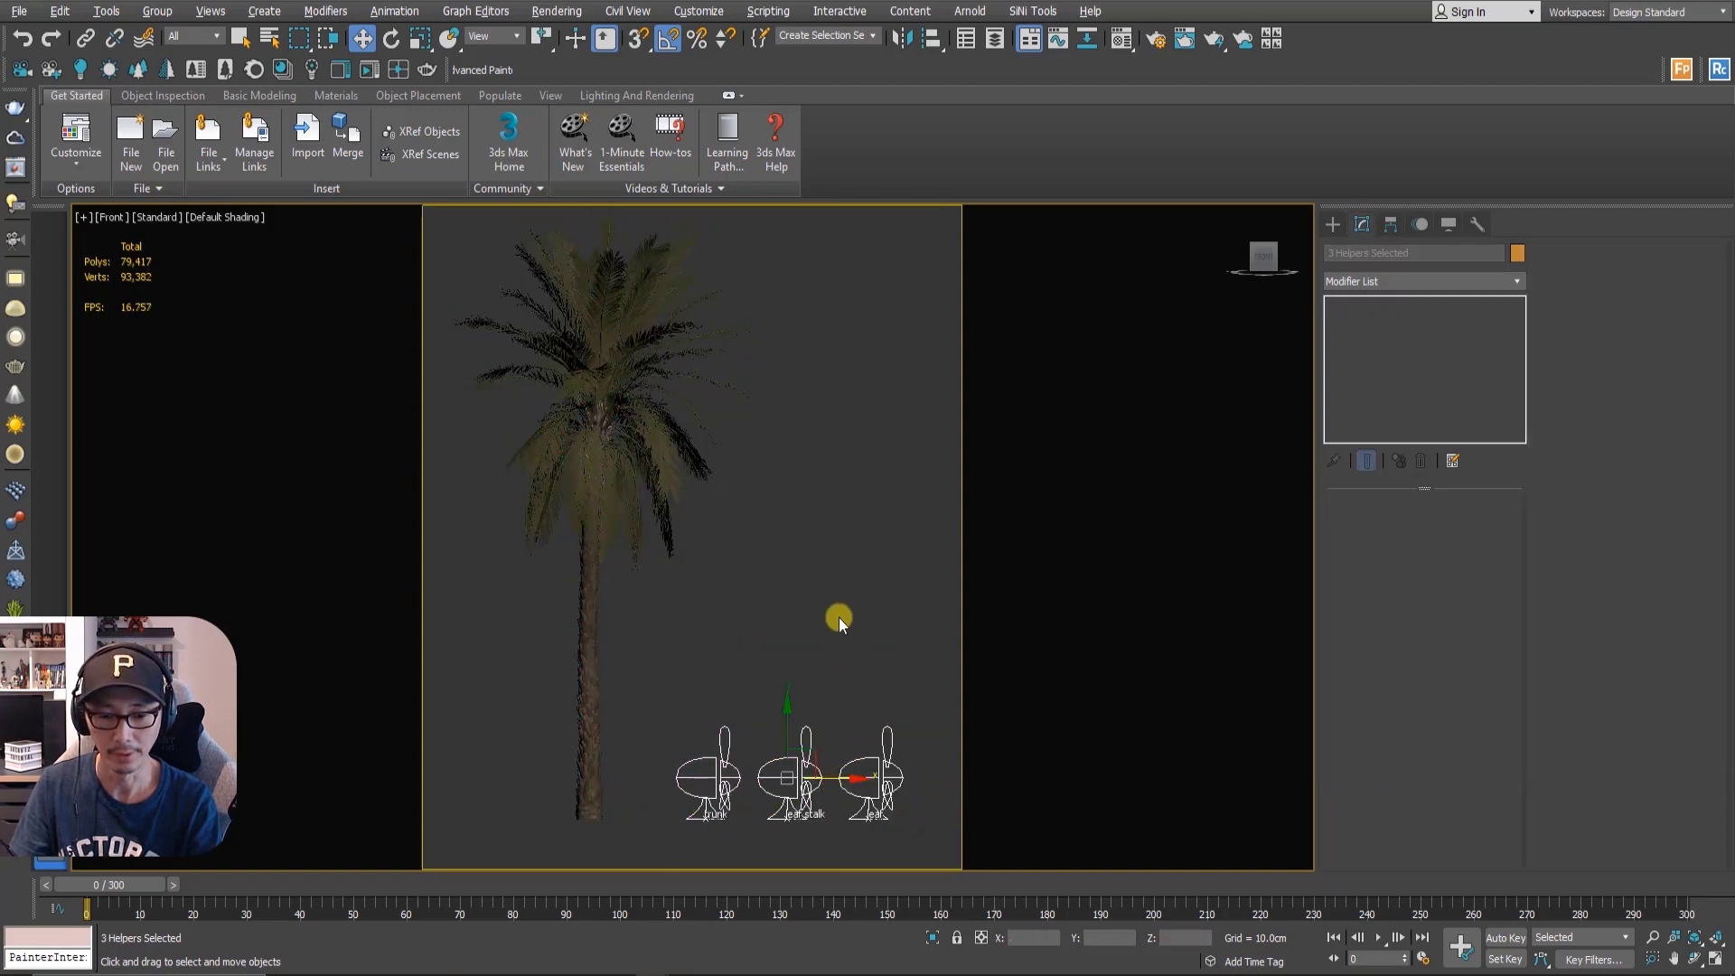
key("Delete")
left_click(714, 633)
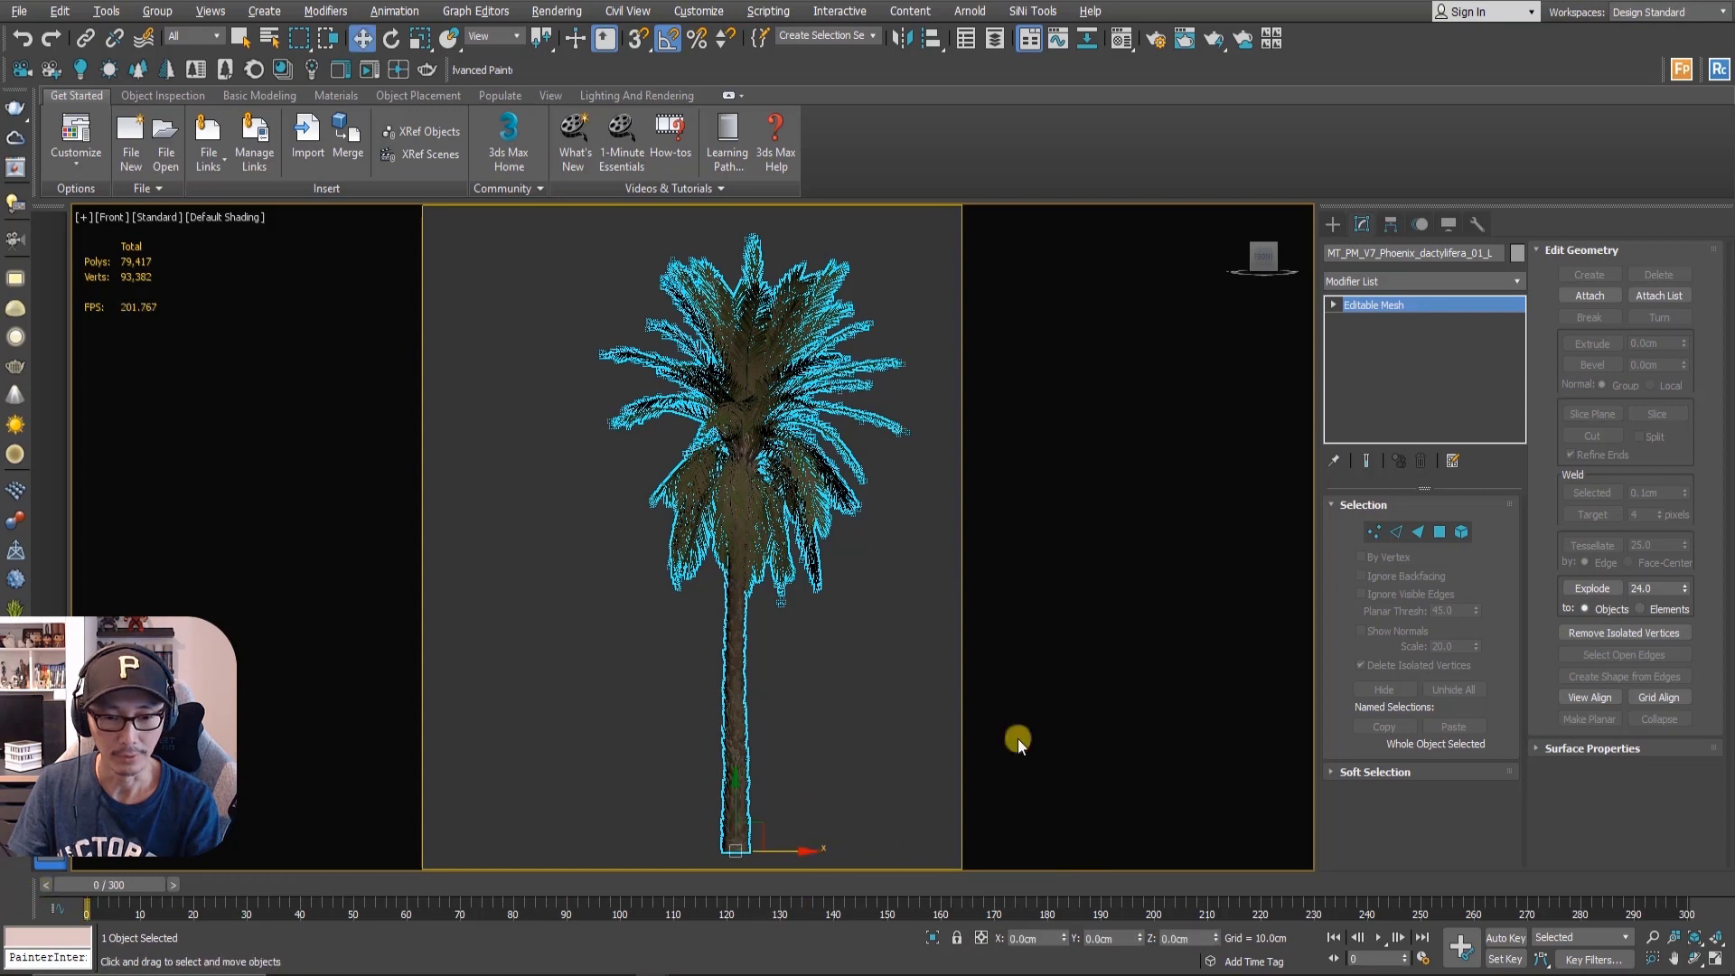
- Paste the copied Point Cache as an instance, then remove it to leave the bare Editable Mesh
right_click(1469, 310)
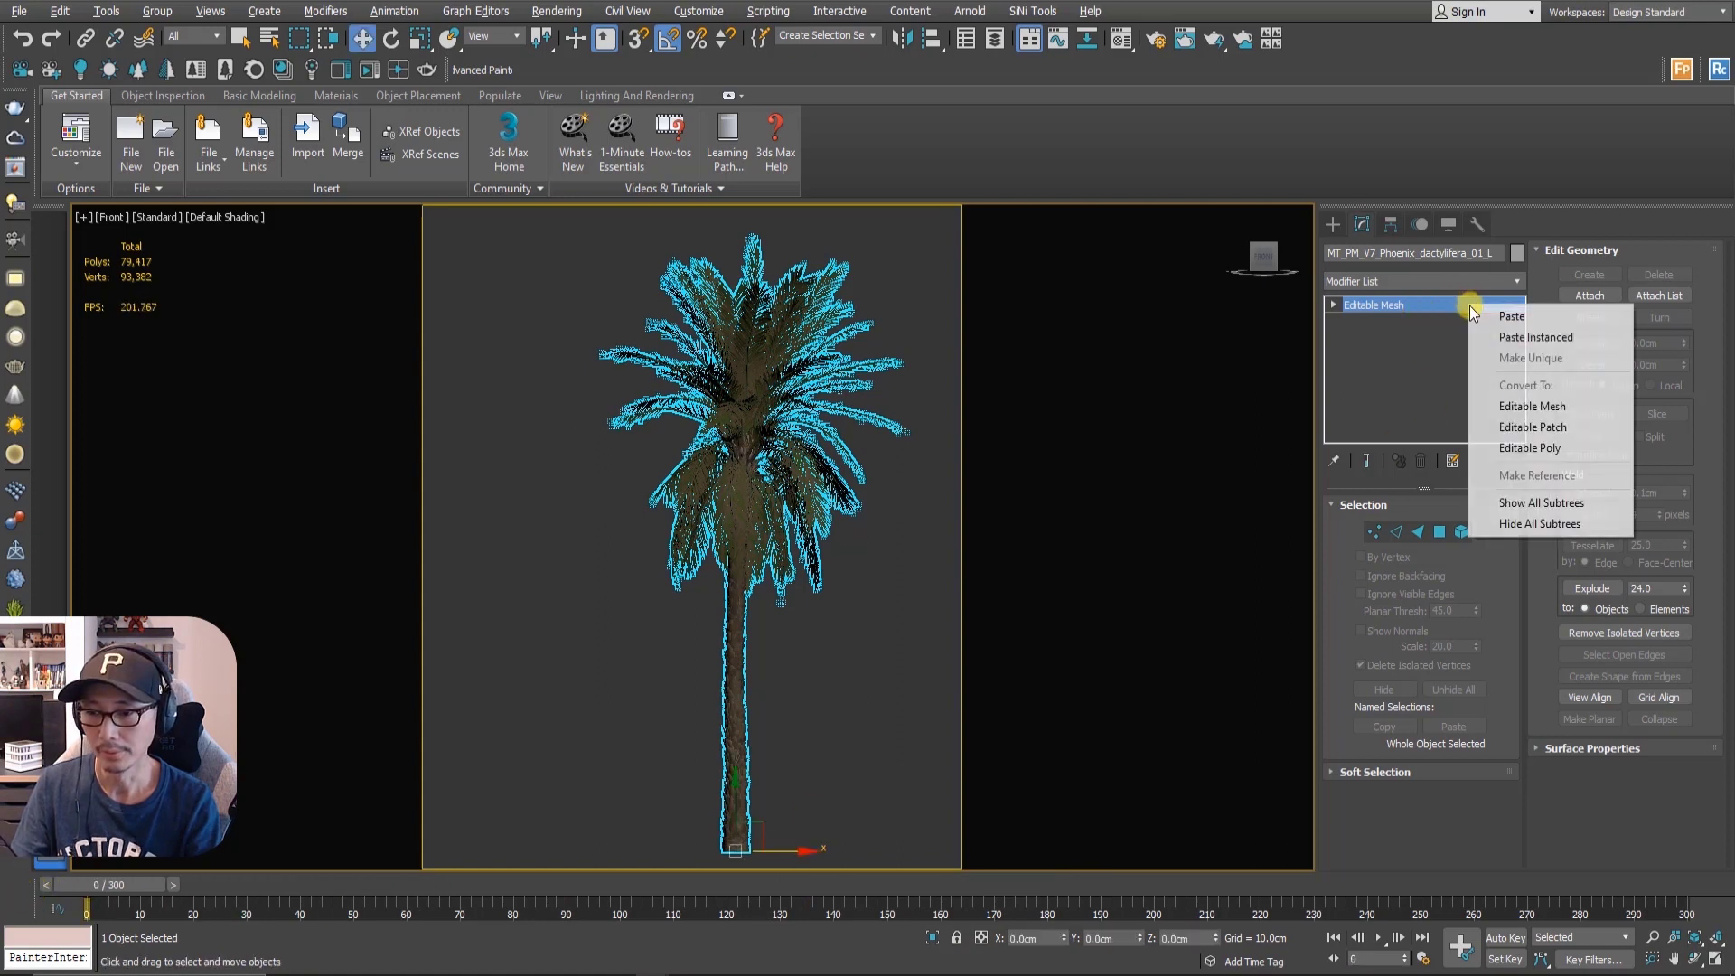
left_click(1507, 337)
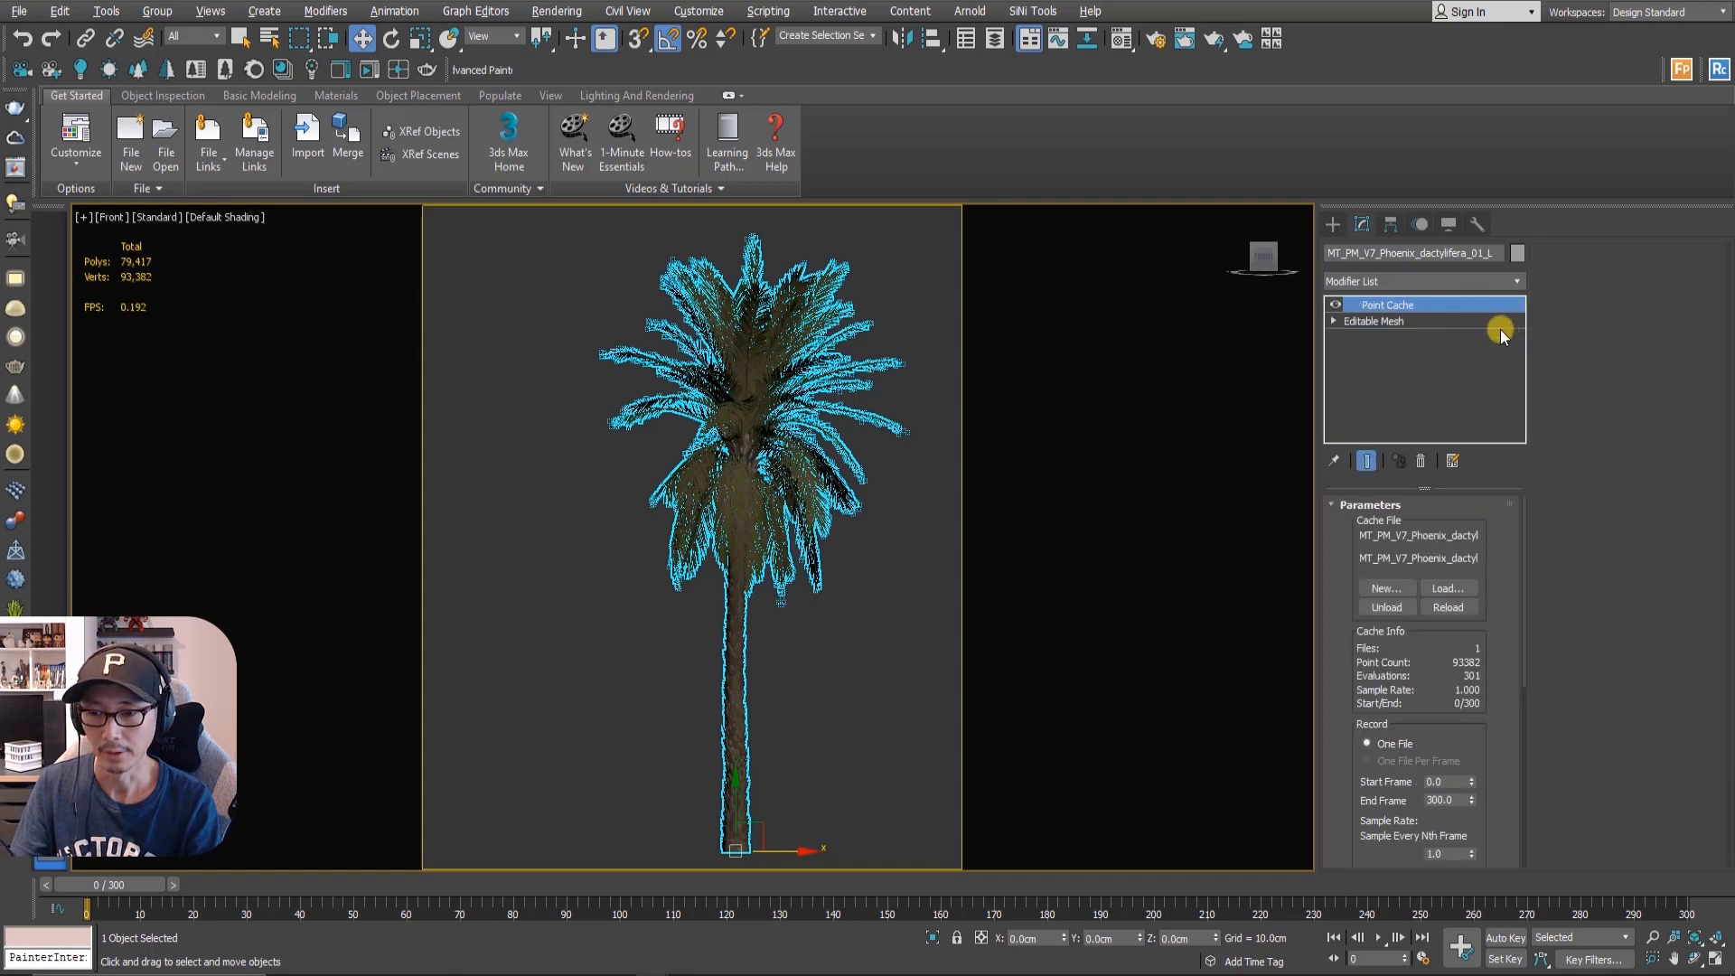
left_click(1423, 462)
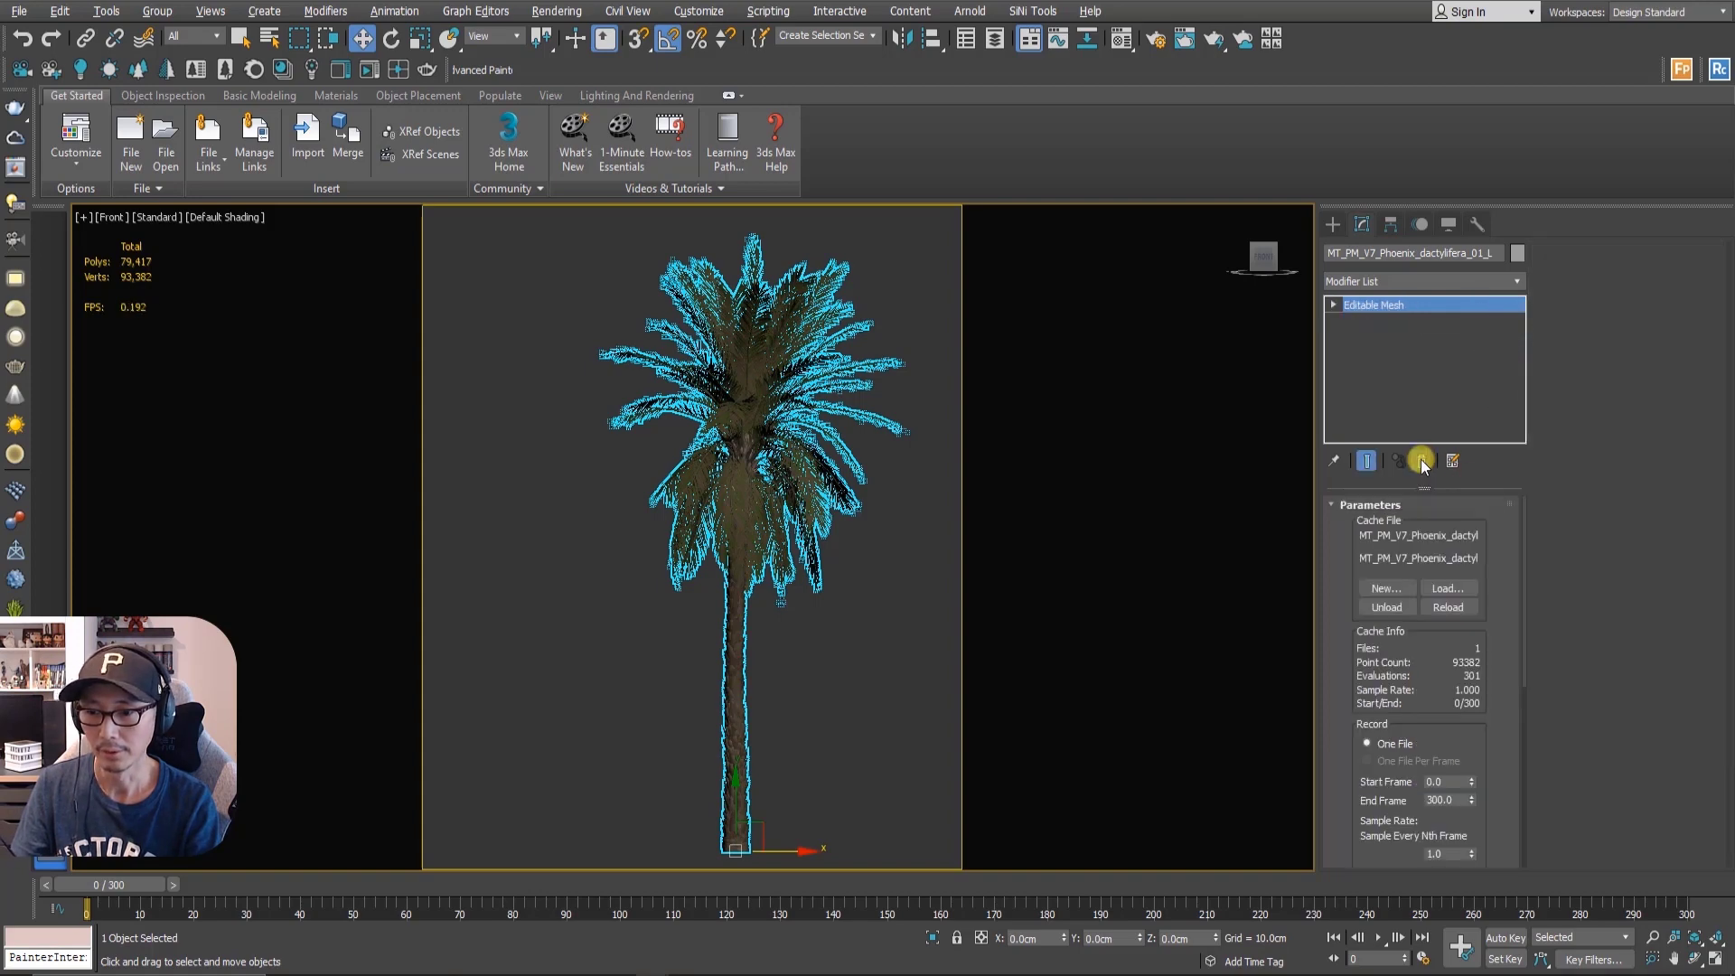
left_click(1518, 277)
left_click_drag(1516, 326, 1508, 600)
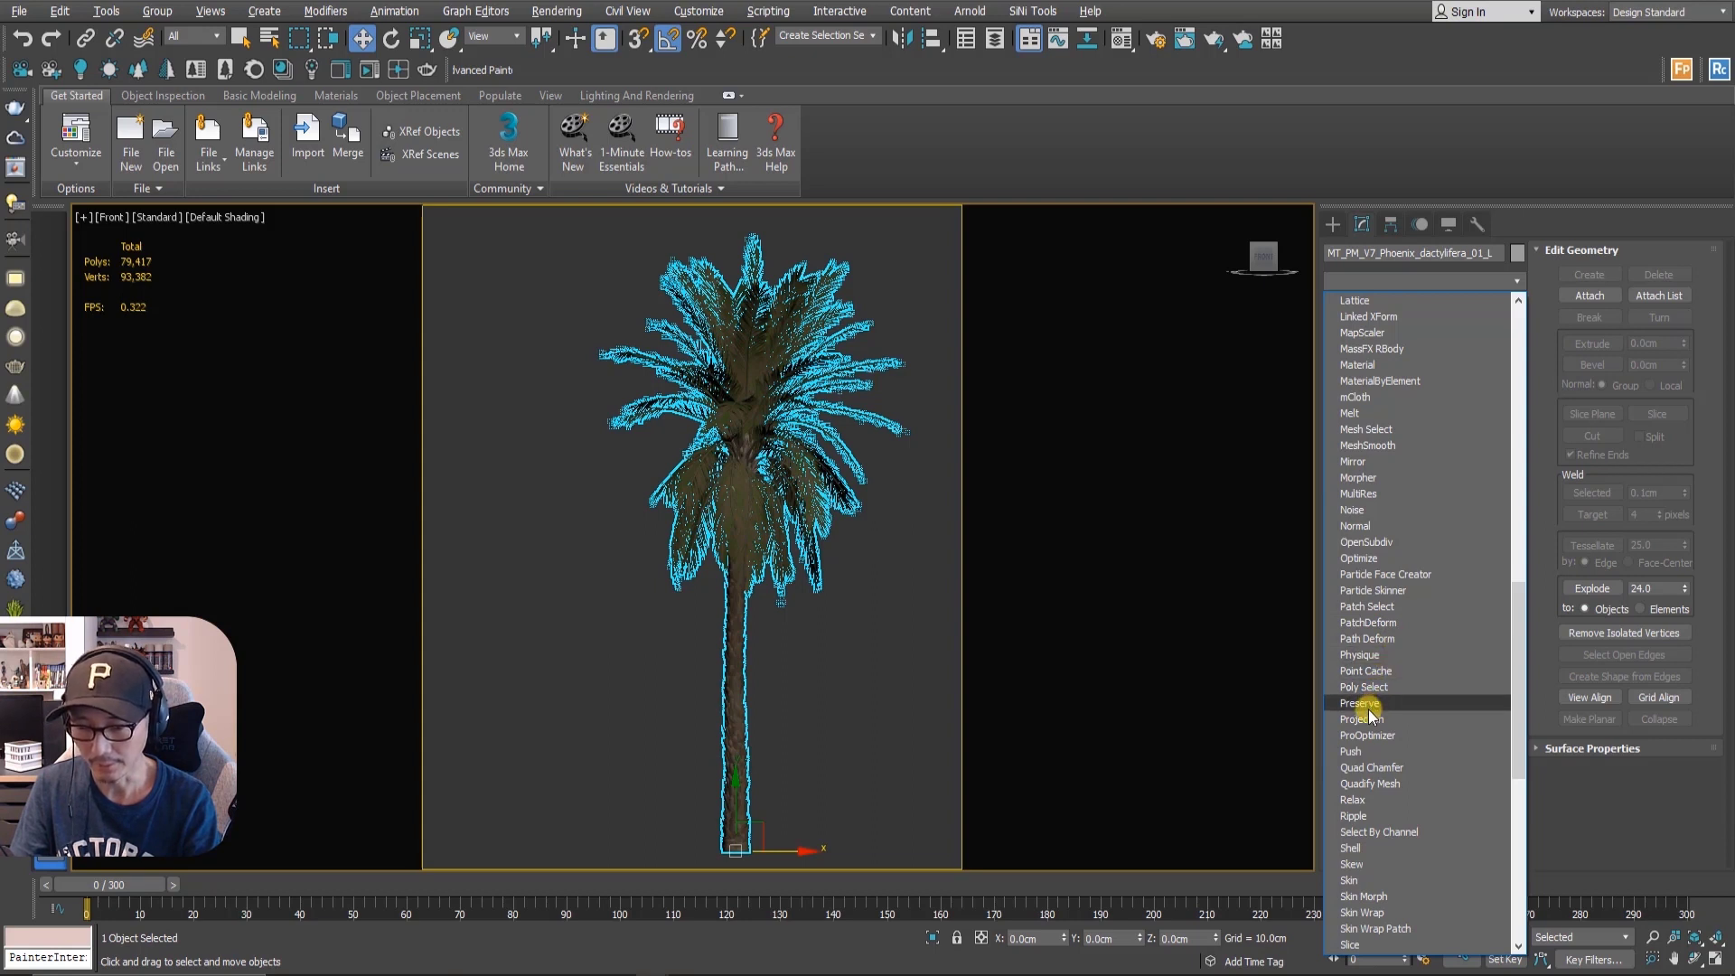
- Add Point Cache, load MT_PM_V7_Phoenix_dactylifera_01_L.pc2, and scrub frames to check the wind sway
left_click(1374, 671)
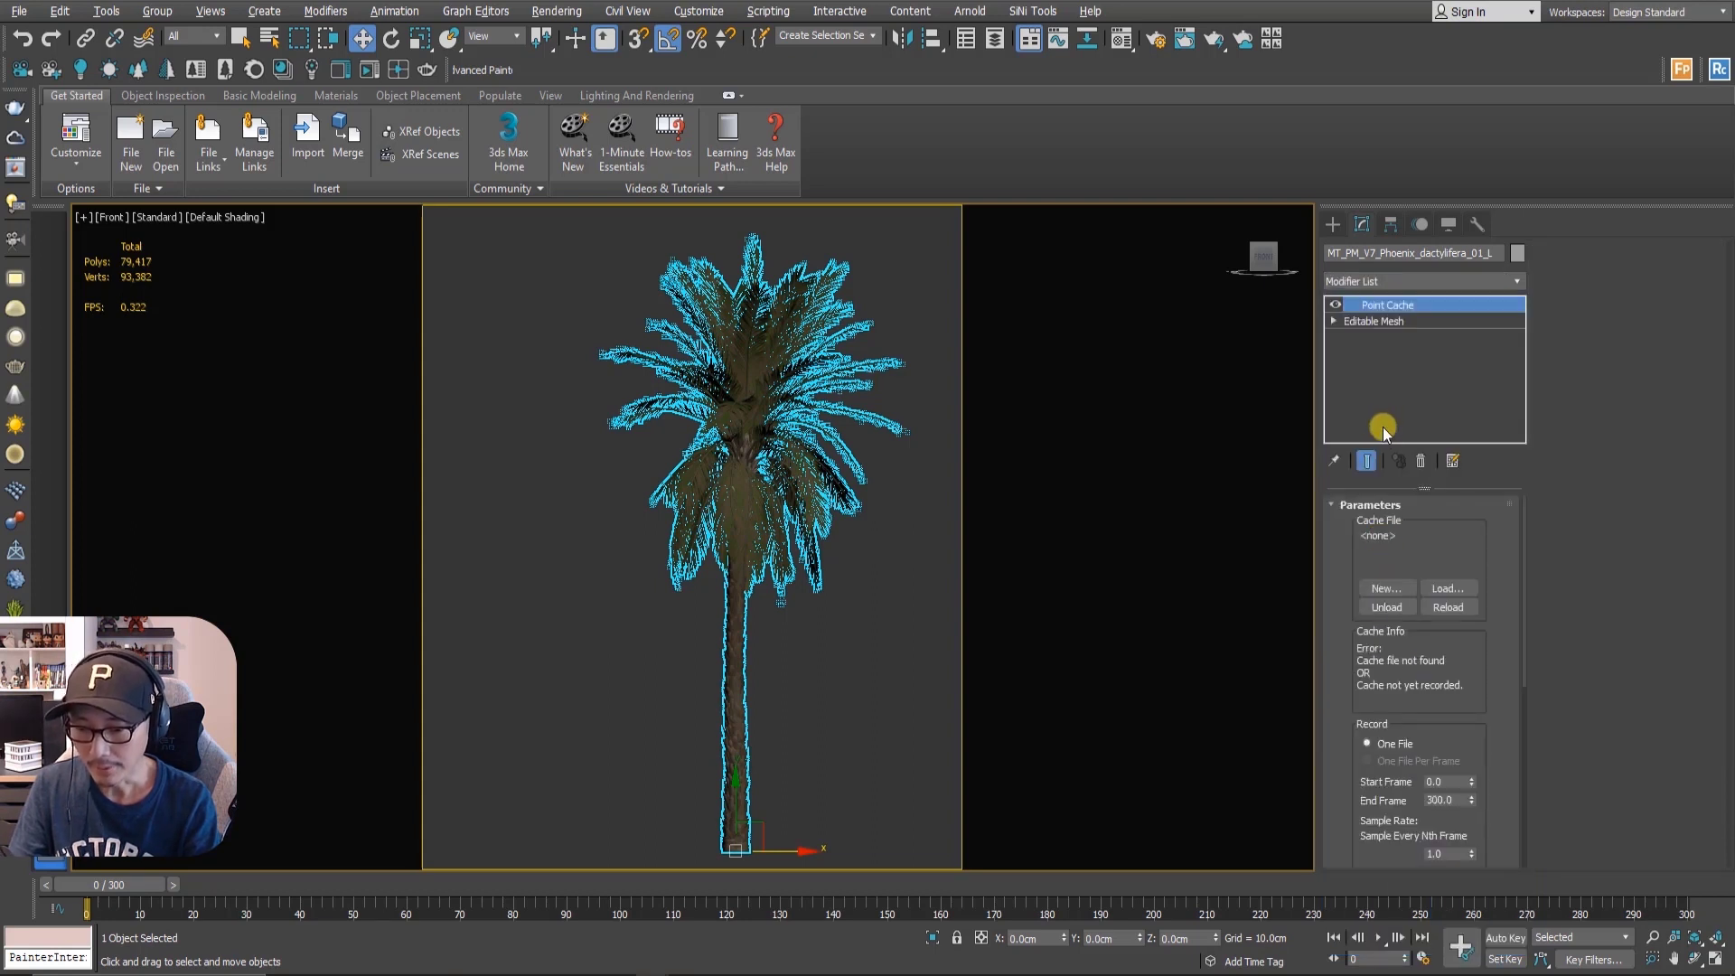
left_click(1440, 586)
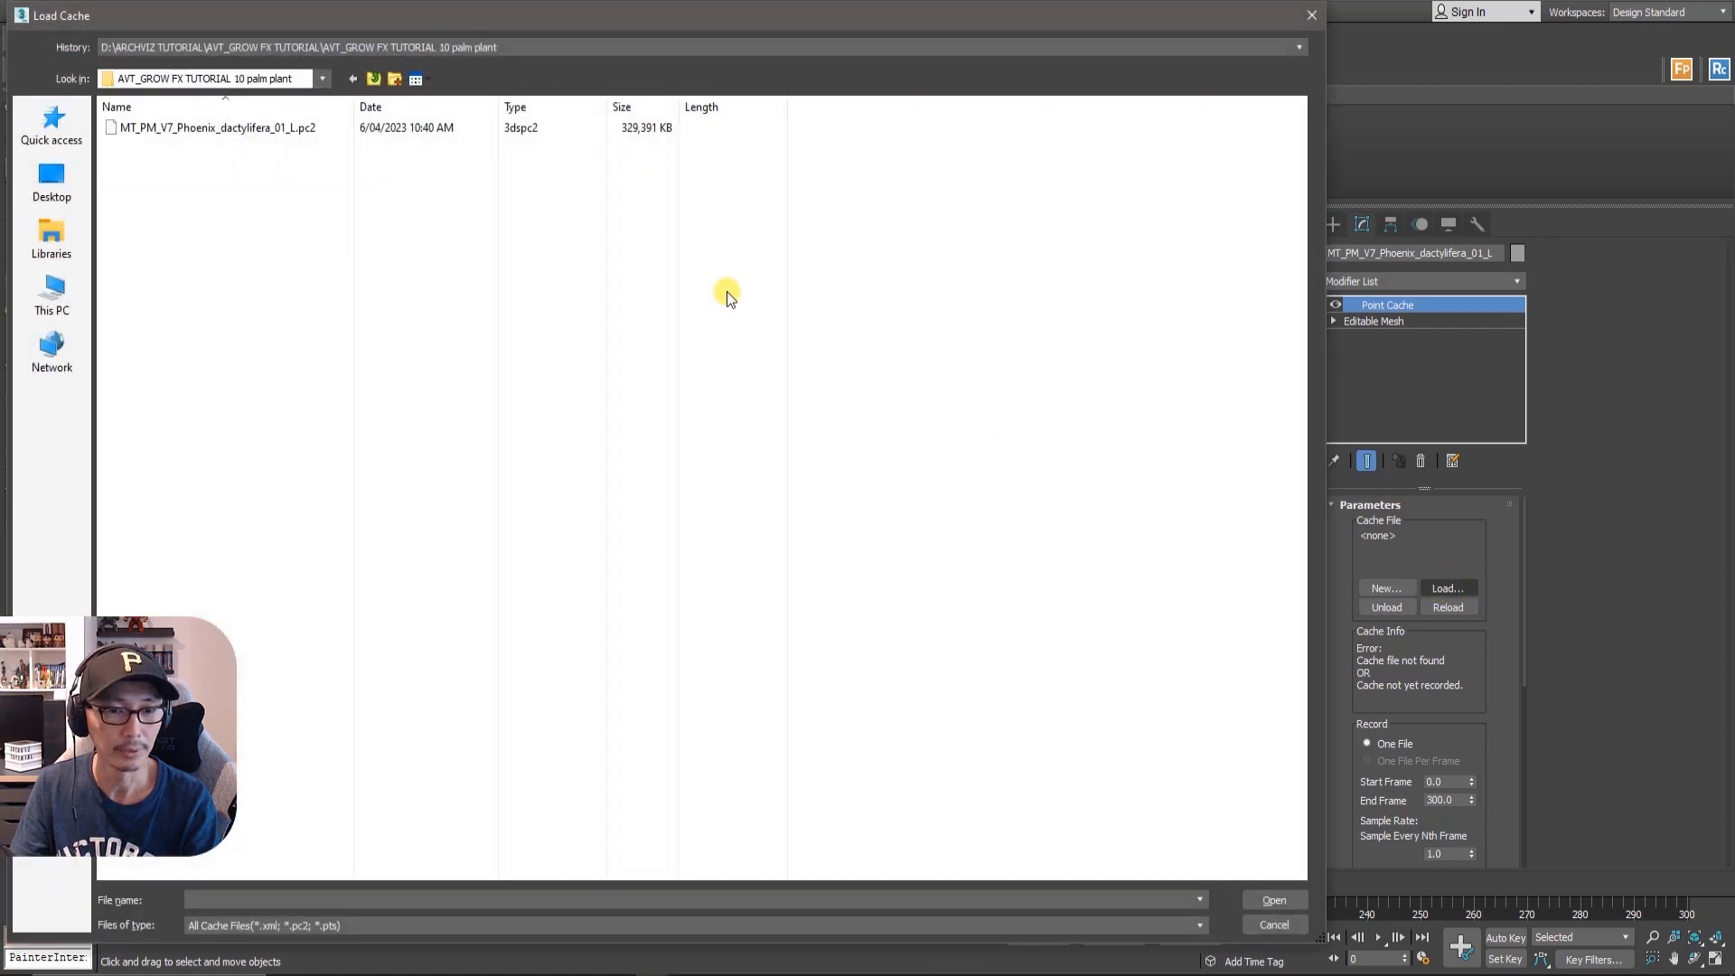
left_click(310, 129)
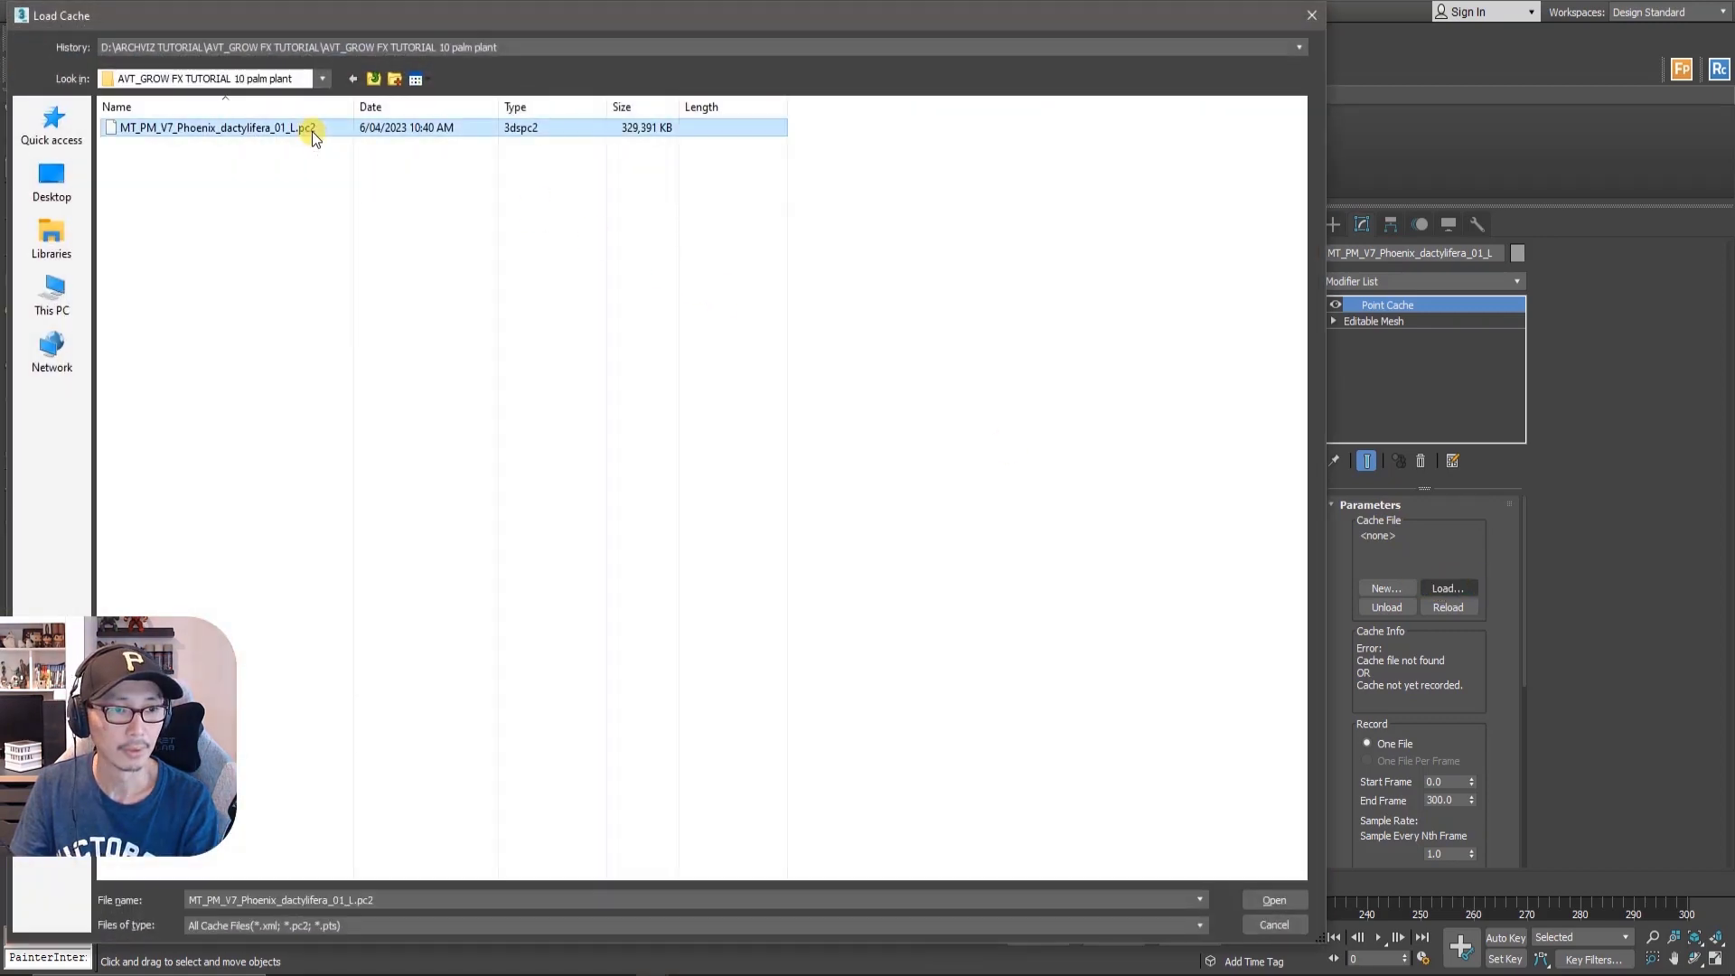
left_click(1270, 899)
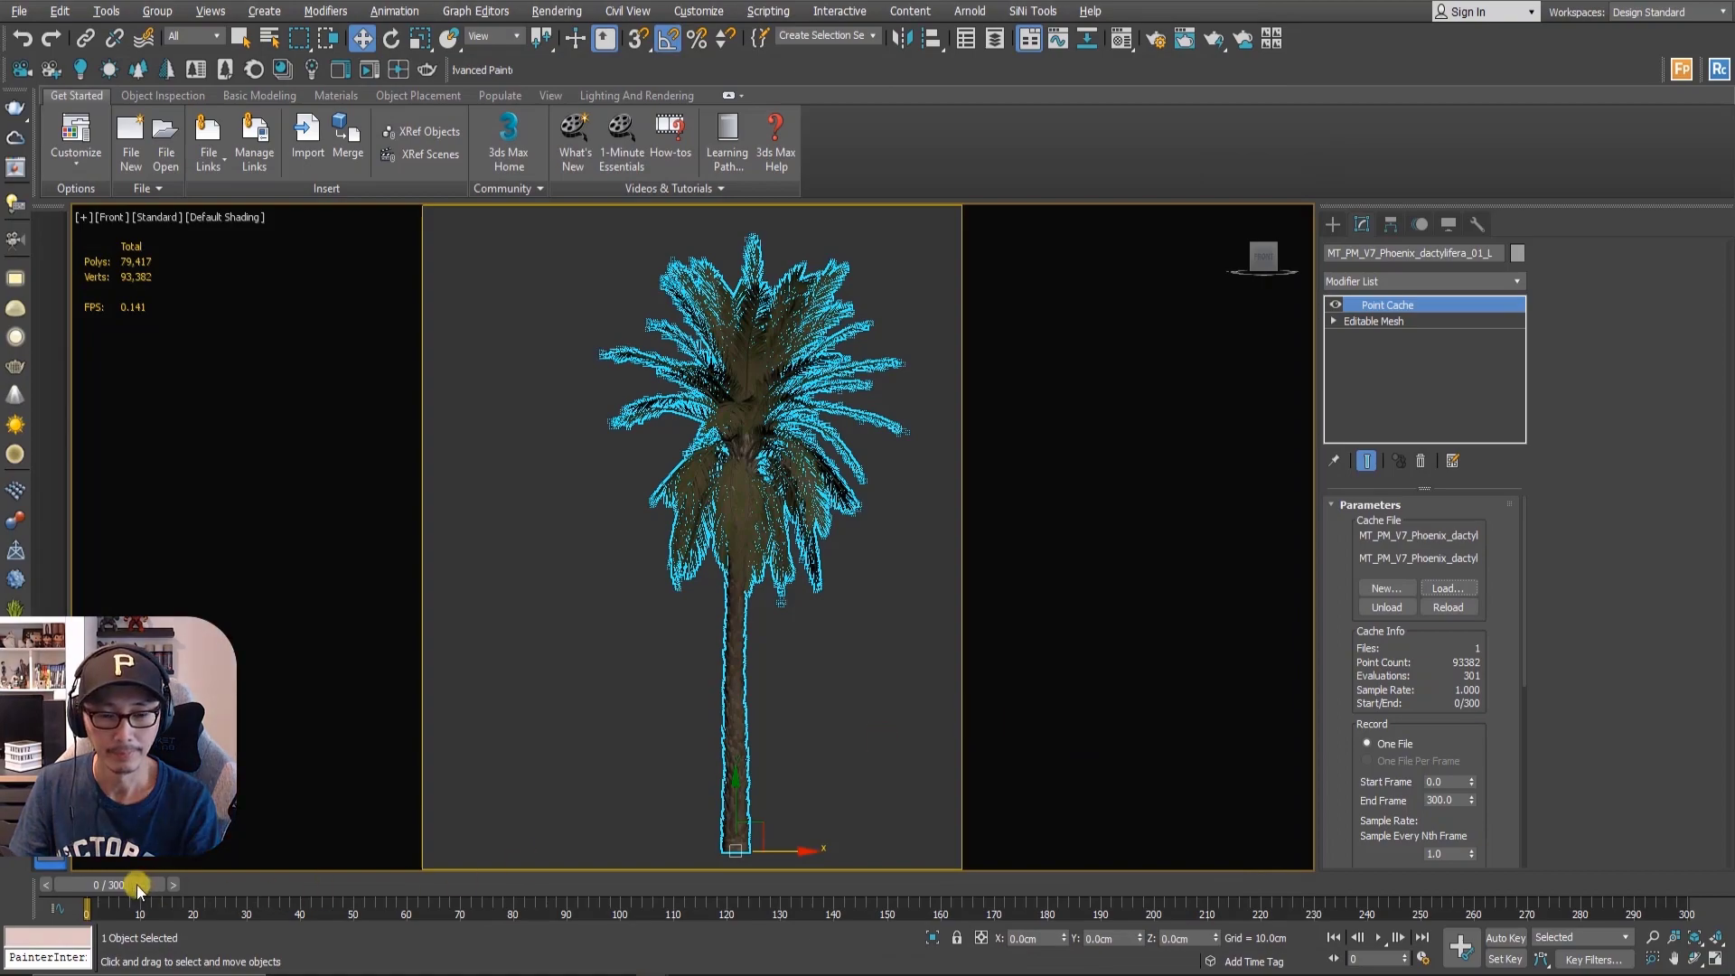
mouse_move(137, 886)
left_mouse_down()
mouse_move(845, 930)
mouse_move(1049, 922)
mouse_move(140, 913)
mouse_move(608, 920)
mouse_move(1537, 880)
mouse_move(135, 889)
mouse_move(1616, 913)
mouse_move(127, 906)
mouse_move(1038, 906)
mouse_move(154, 904)
mouse_move(522, 888)
mouse_move(143, 872)
left_mouse_up()
key("w")
key("w")
- Reselect the palm by its trunk and orbit to several angles before straightening the view upright
left_click(556, 700)
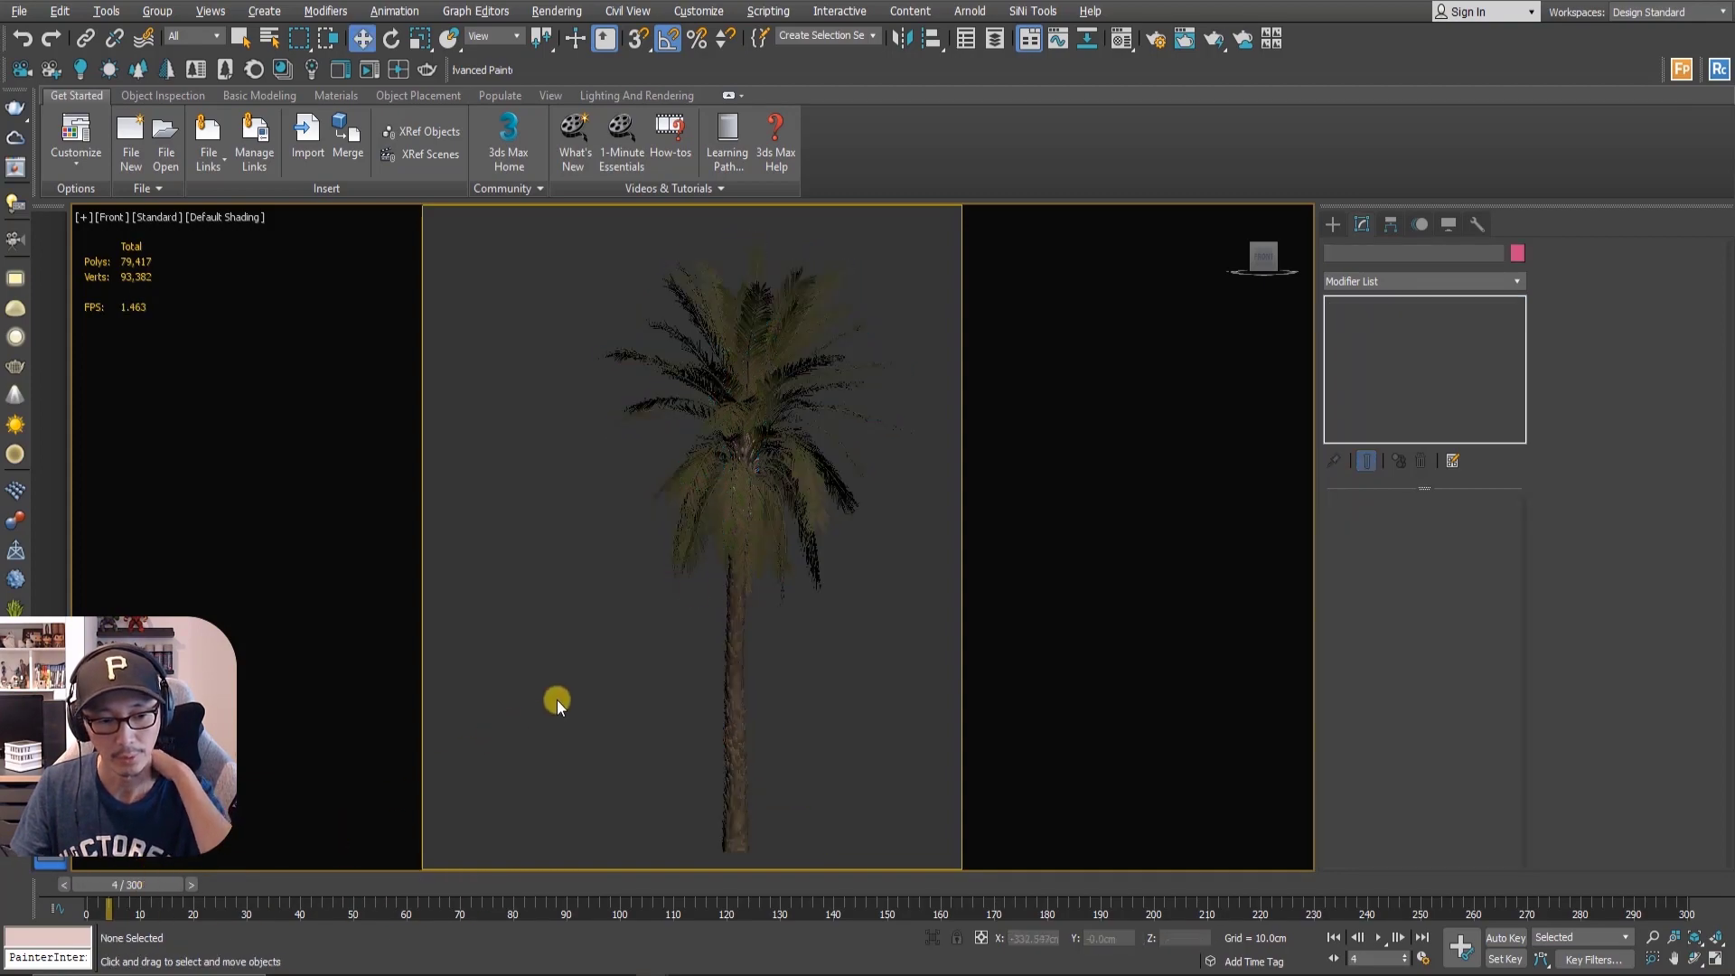
left_click(730, 573)
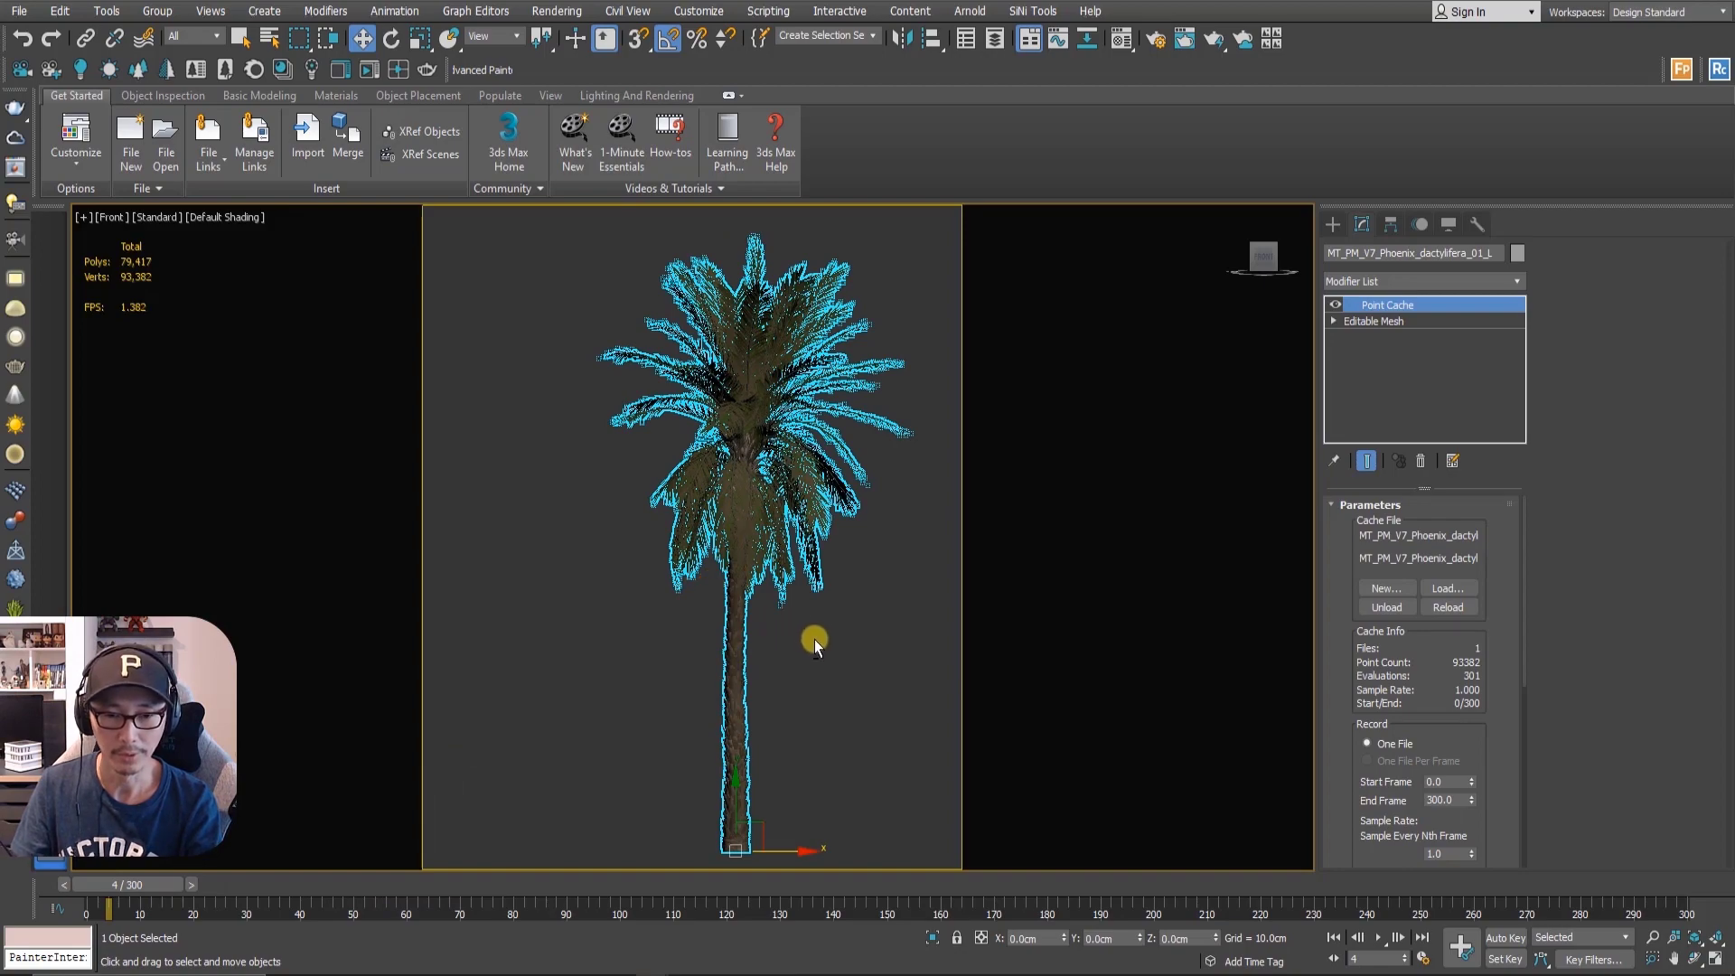
middle_click_drag(825, 652, 752, 736, "alt")
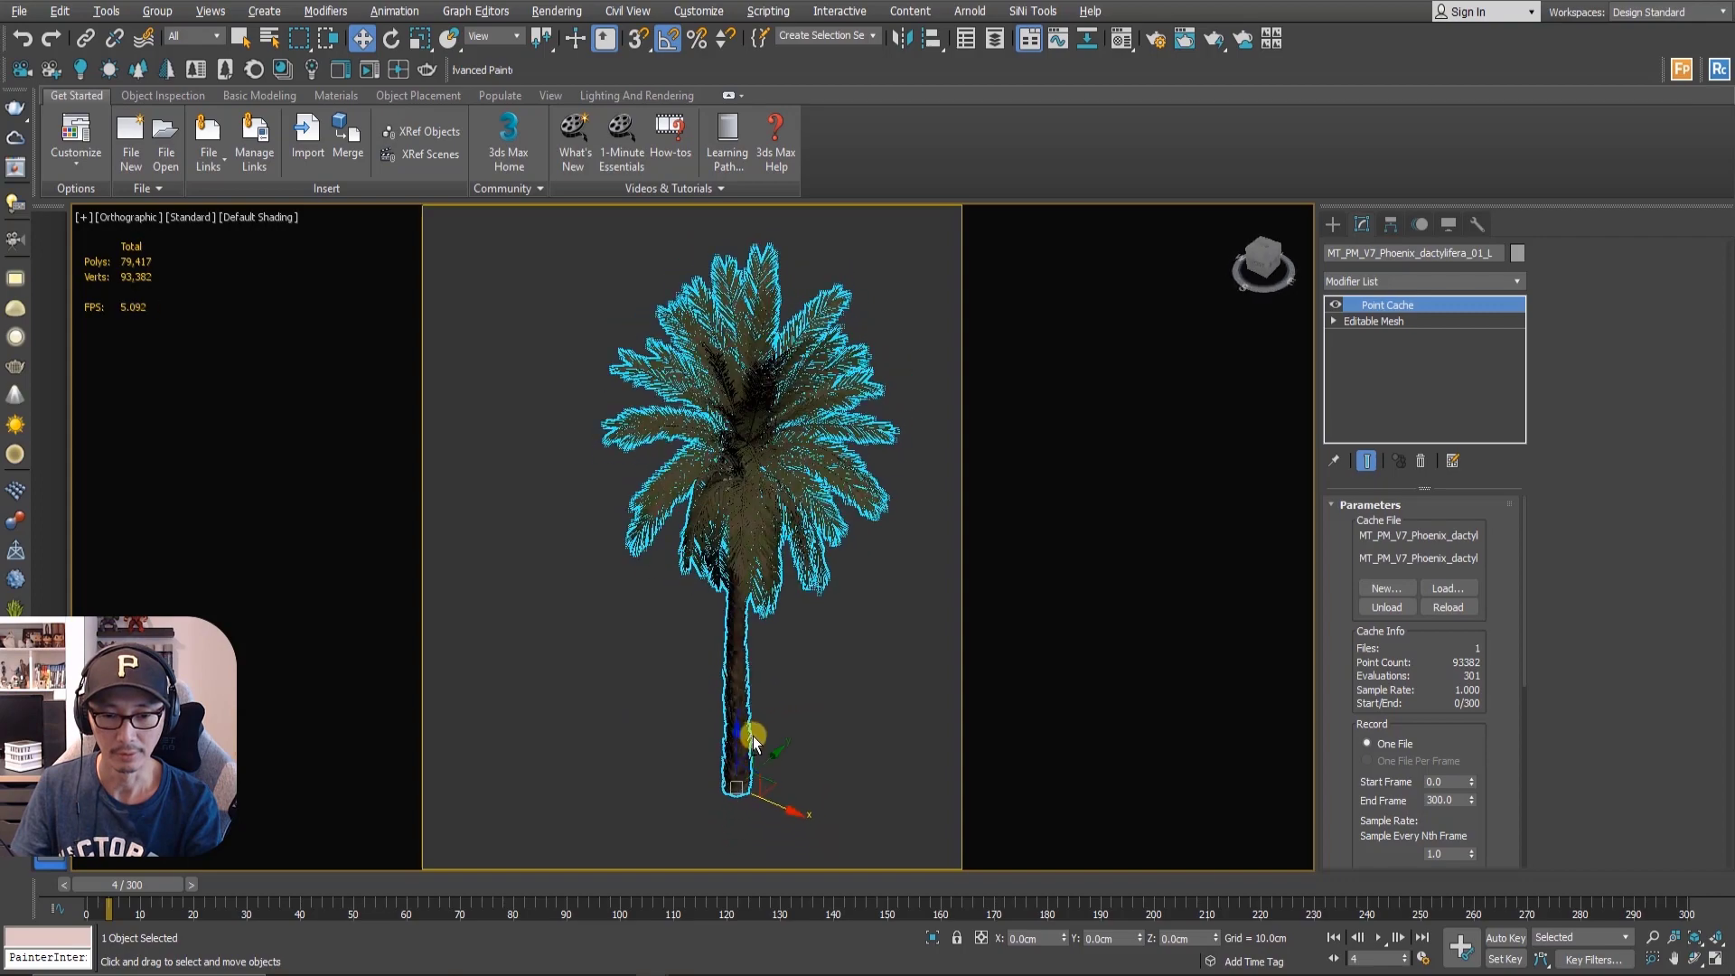
middle_click_drag(781, 597, 774, 790, "alt")
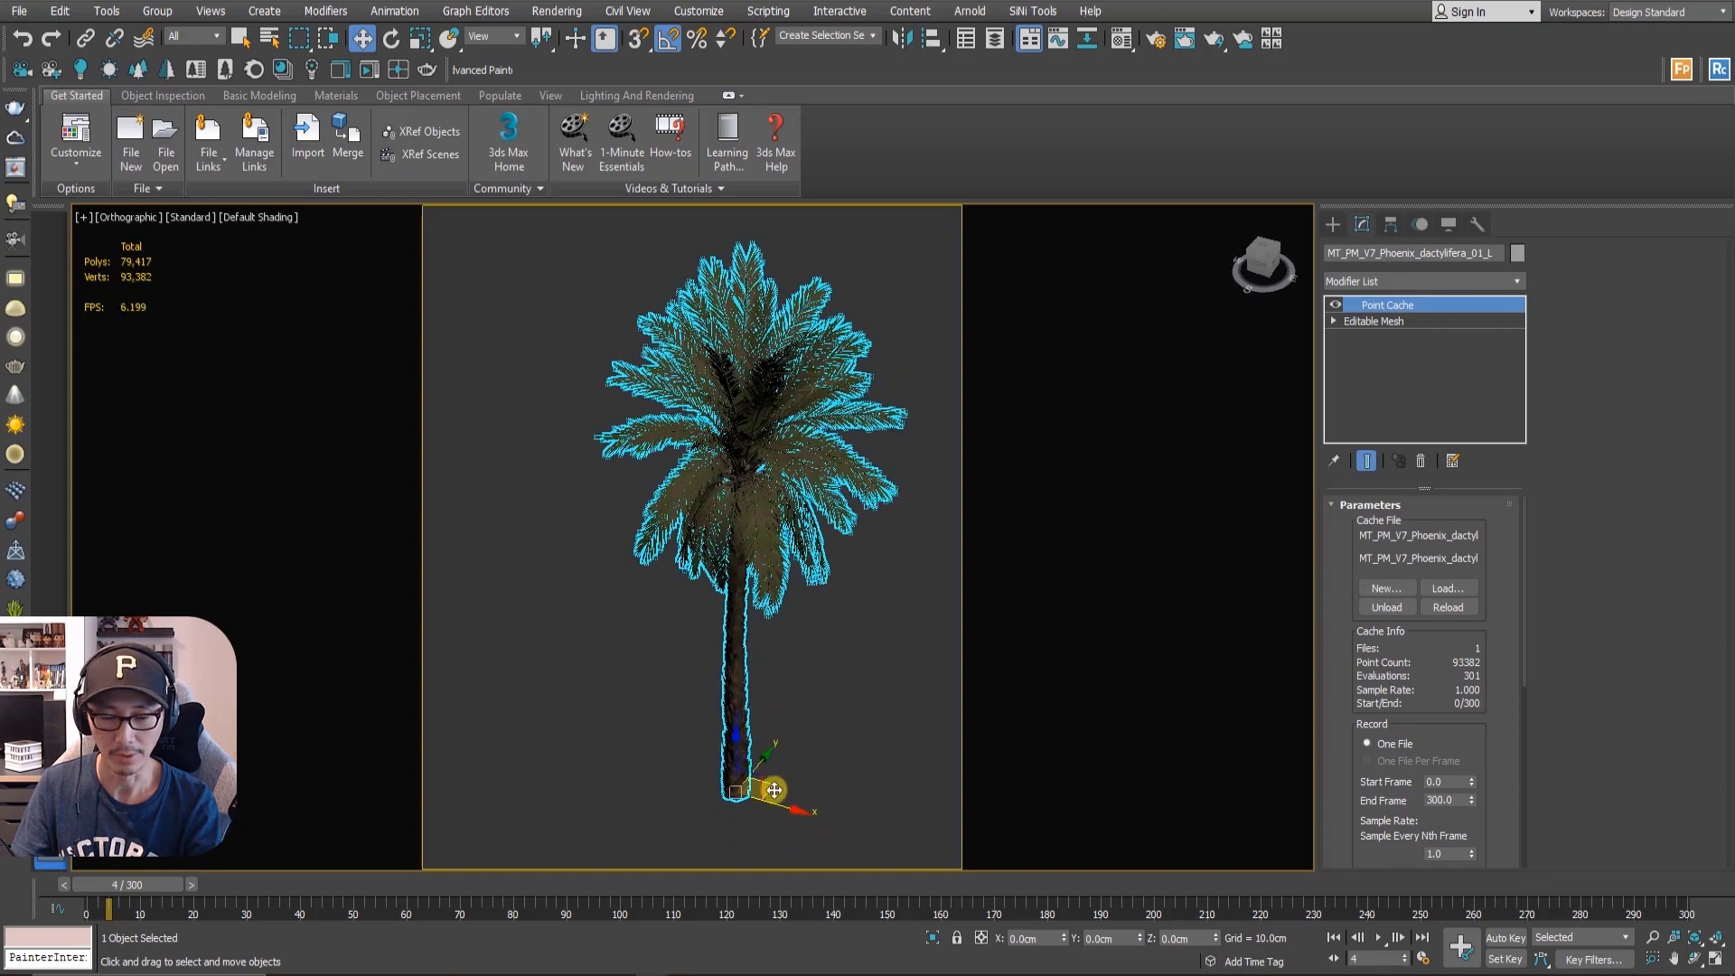
middle_click_drag(765, 480, 816, 686, "alt")
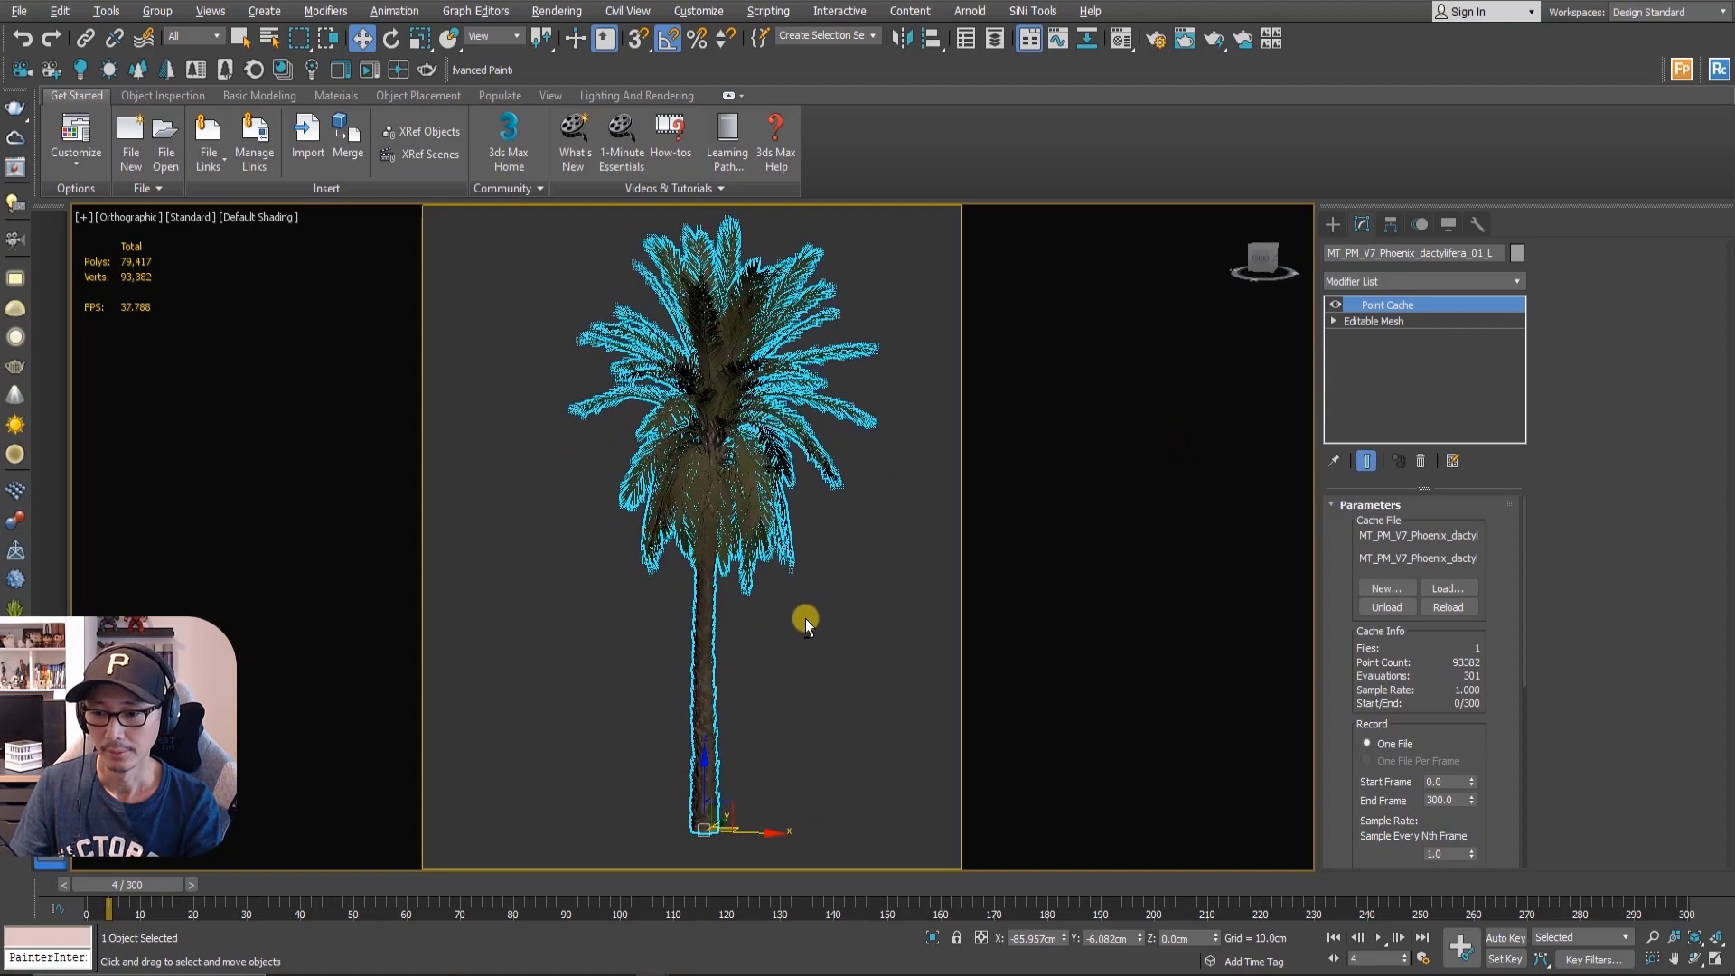
mouse_move(806, 615)
middle_mouse_down("alt")
mouse_move(816, 600)
mouse_move(805, 631)
mouse_move(815, 620)
middle_mouse_up("alt")
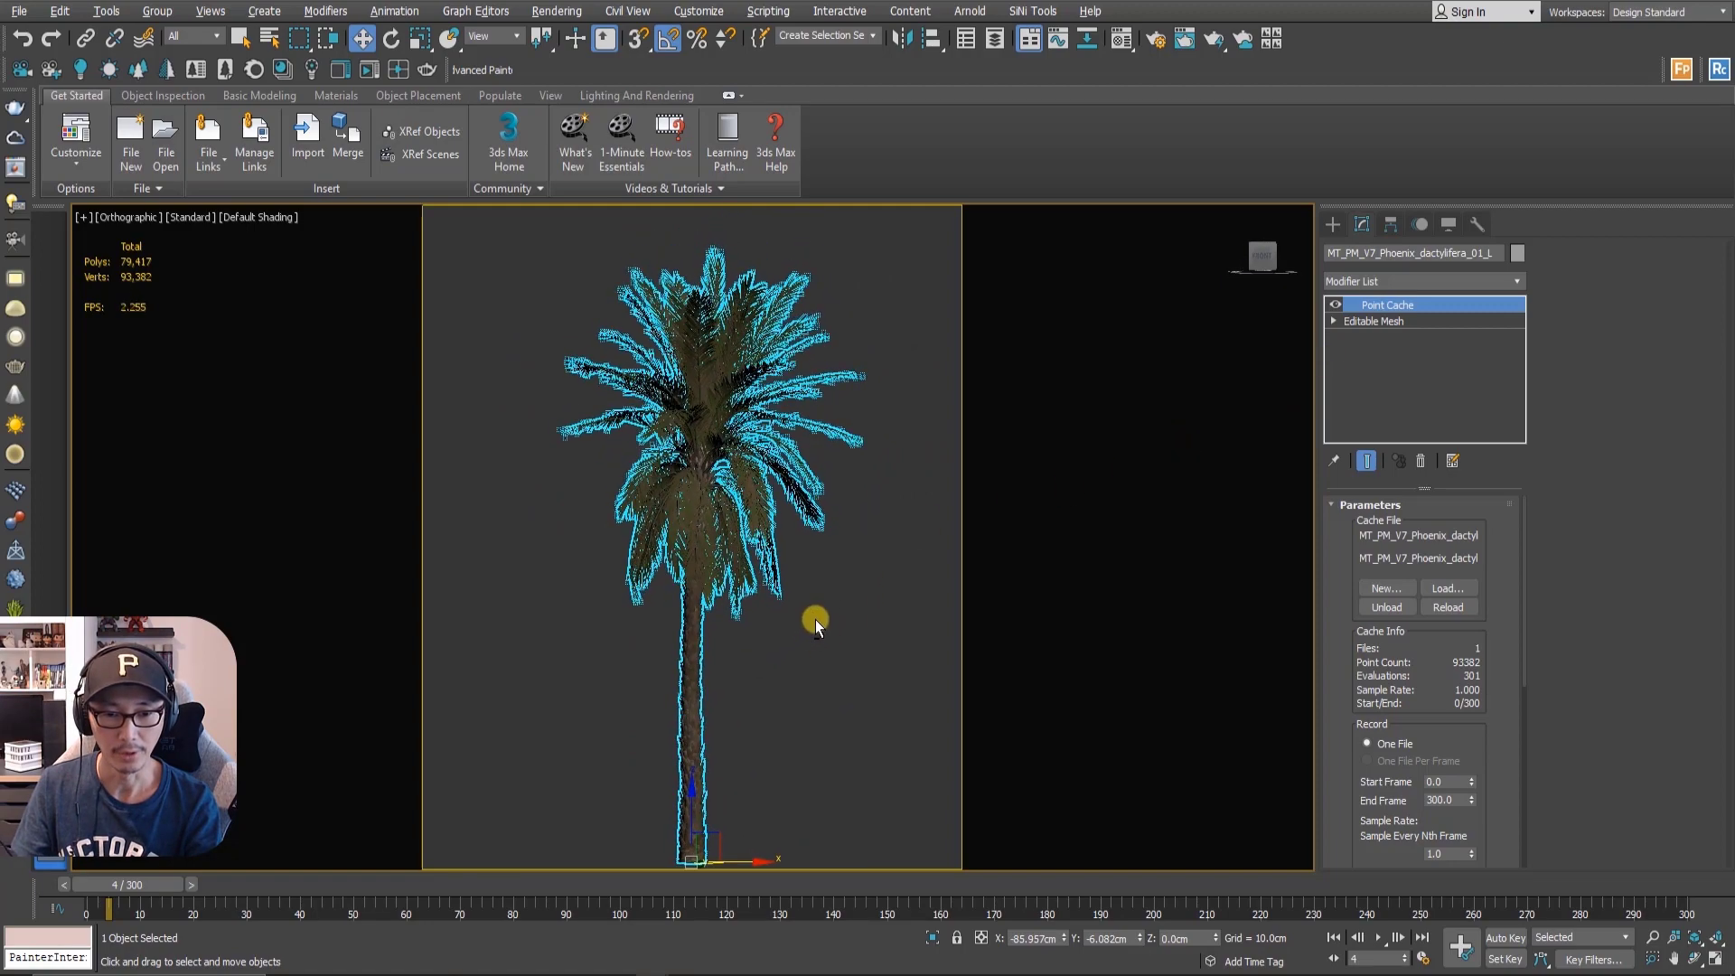
middle_click_drag(834, 562, 844, 531, "alt")
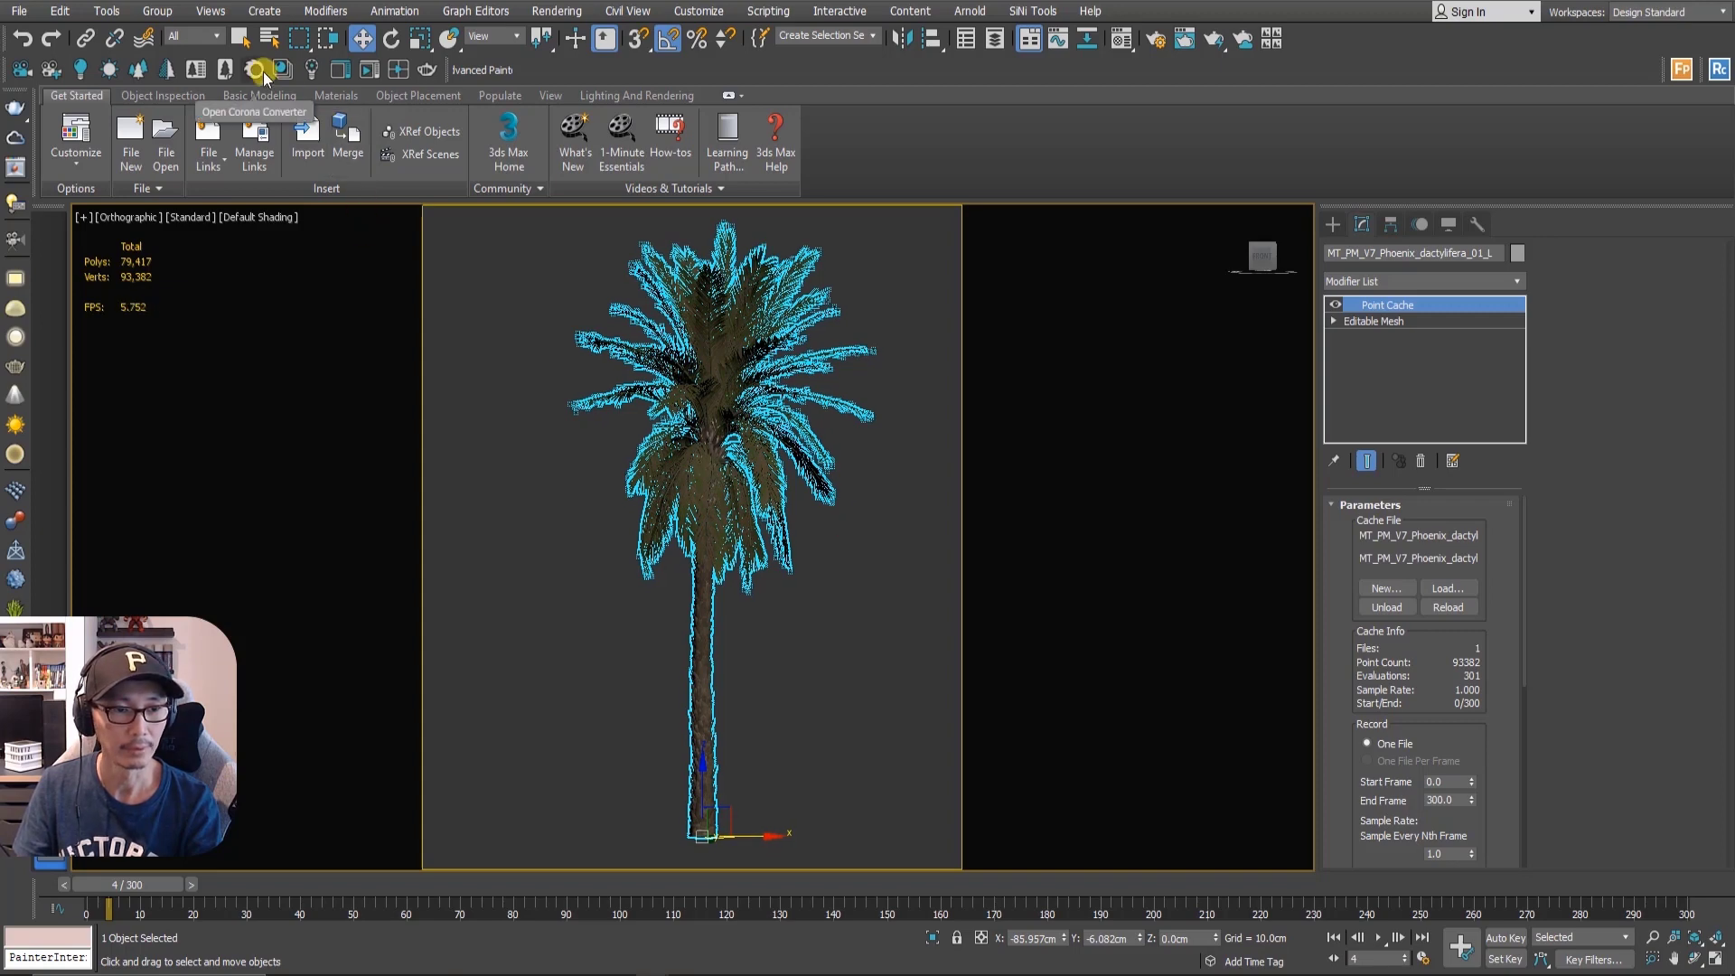
- Open and close the Corona Converter, then activate Create Corona Proxy in the Create panel
left_click(257, 71)
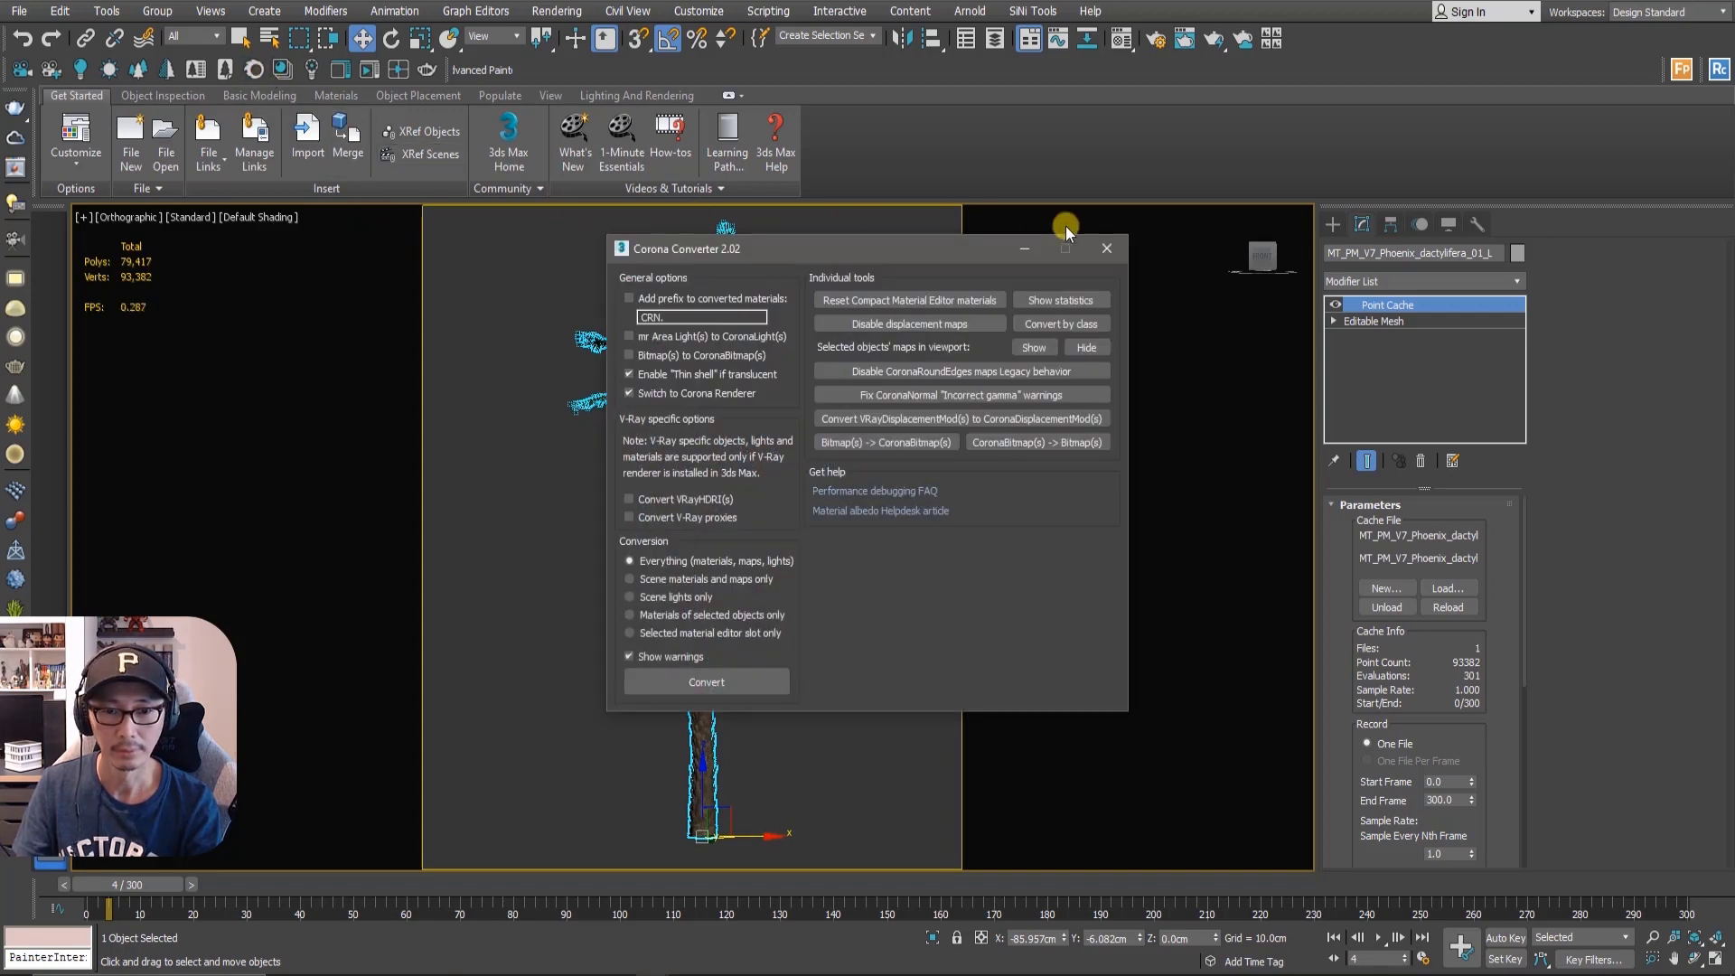
left_click(1108, 248)
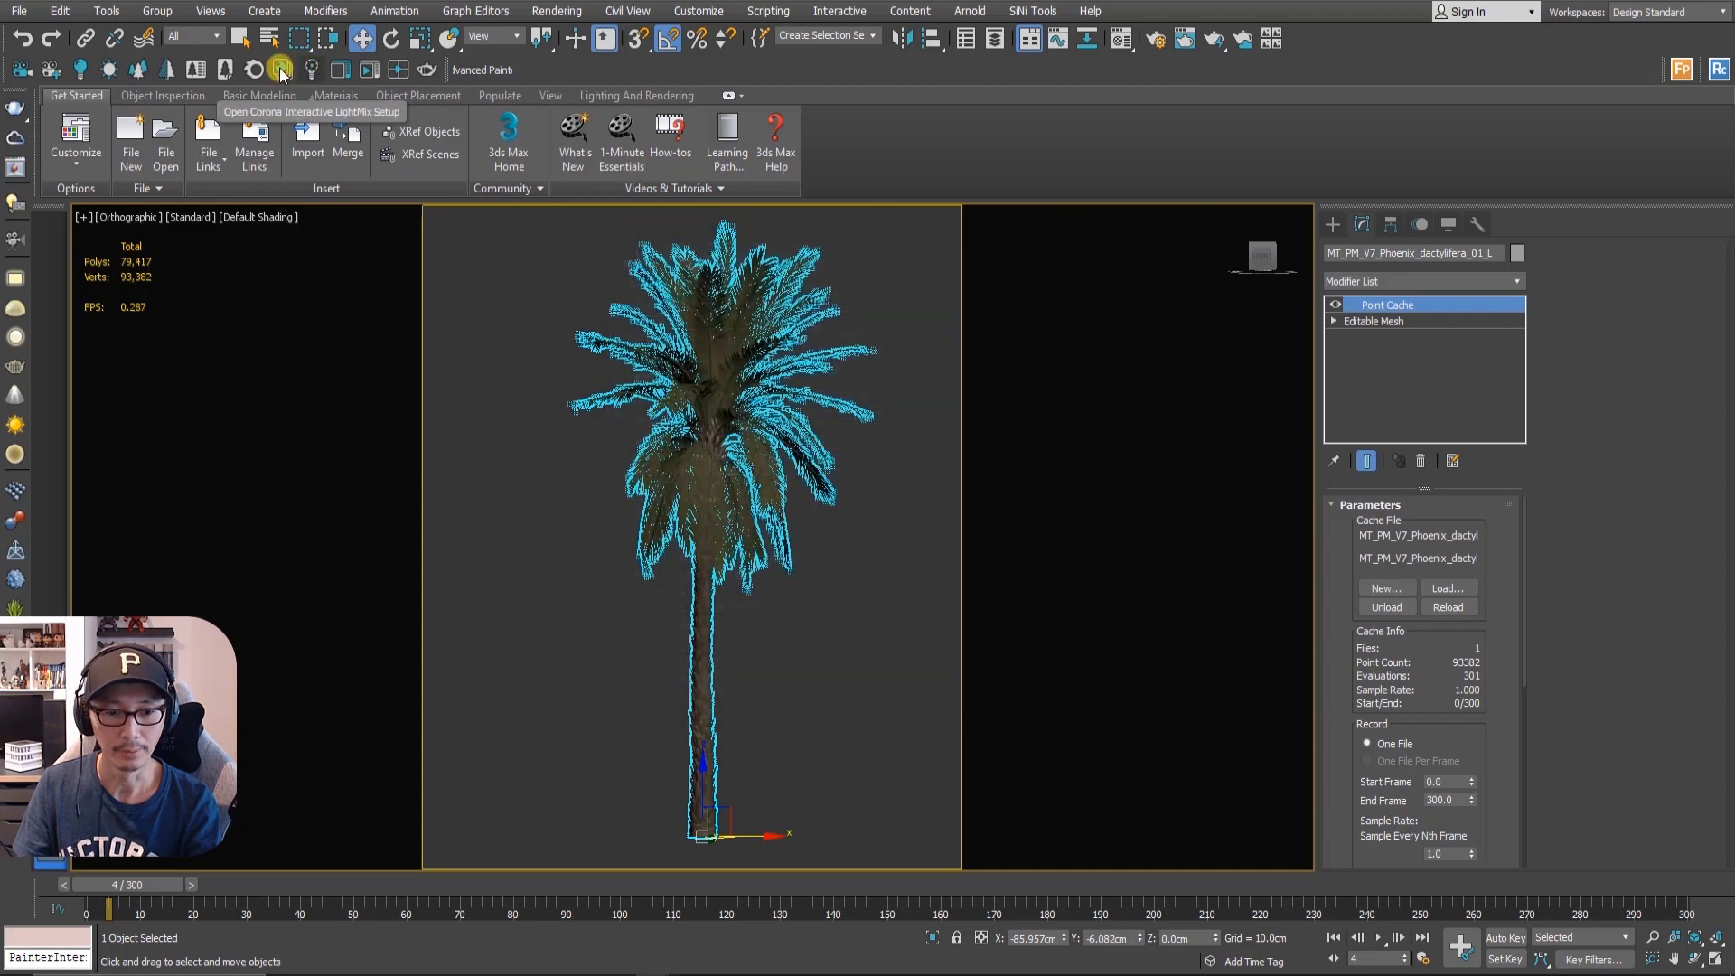
left_click(166, 73)
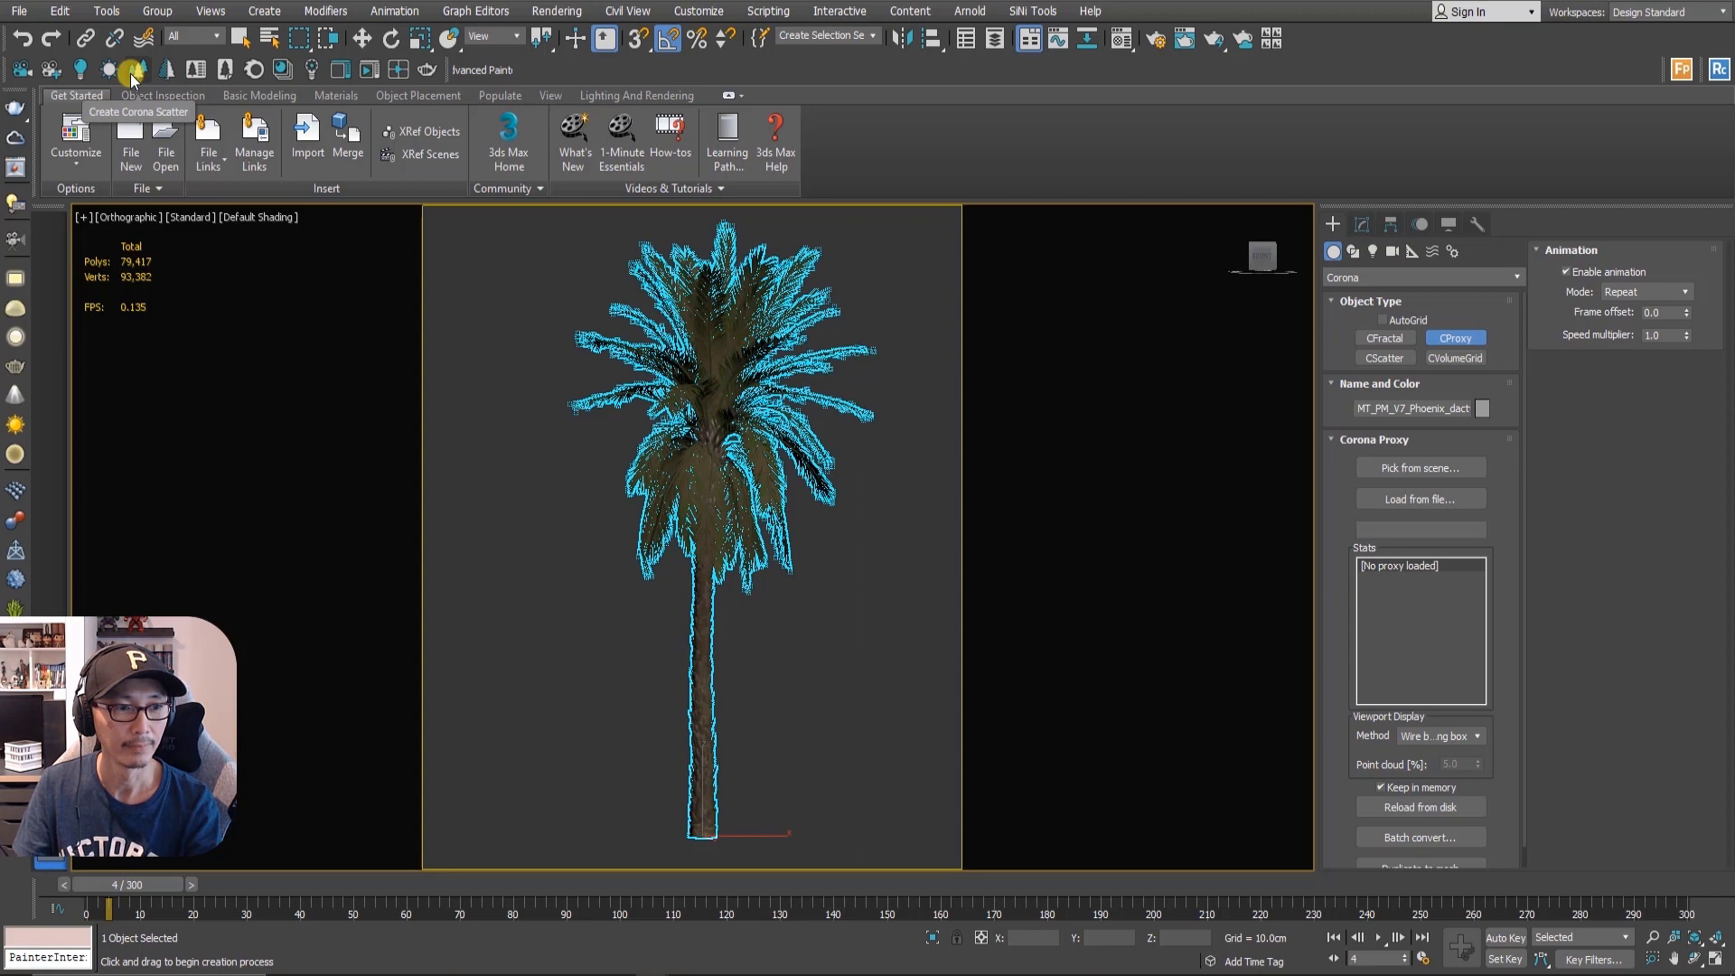
key("w")
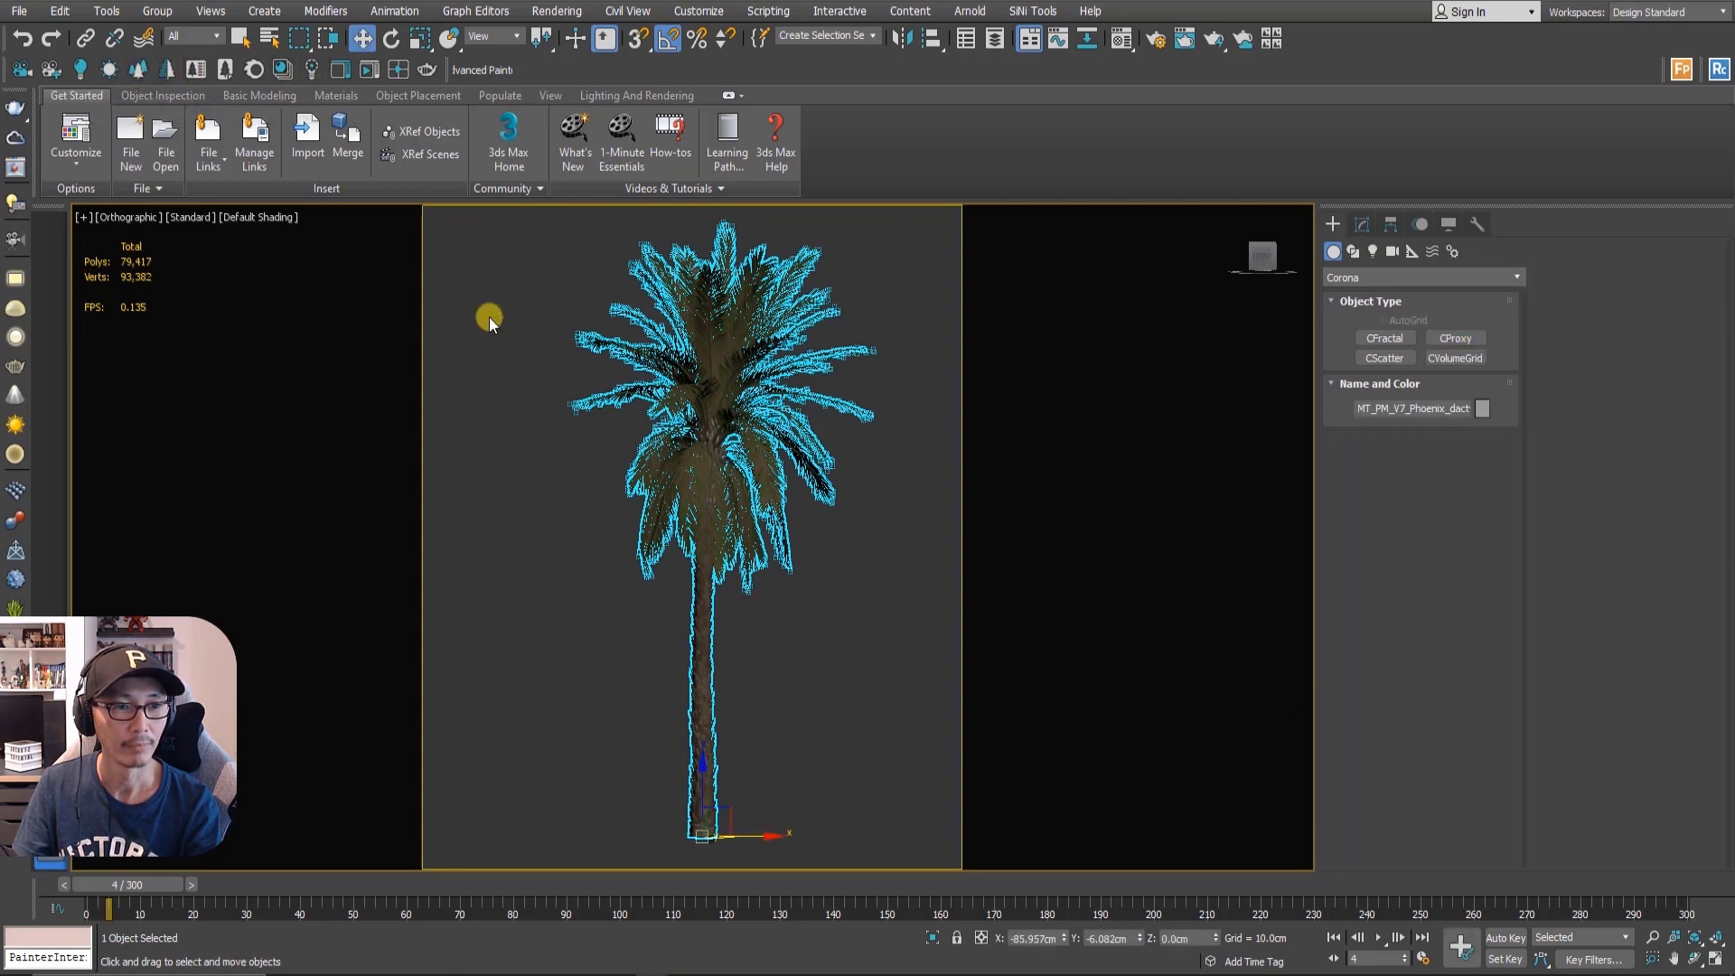
left_click(165, 72)
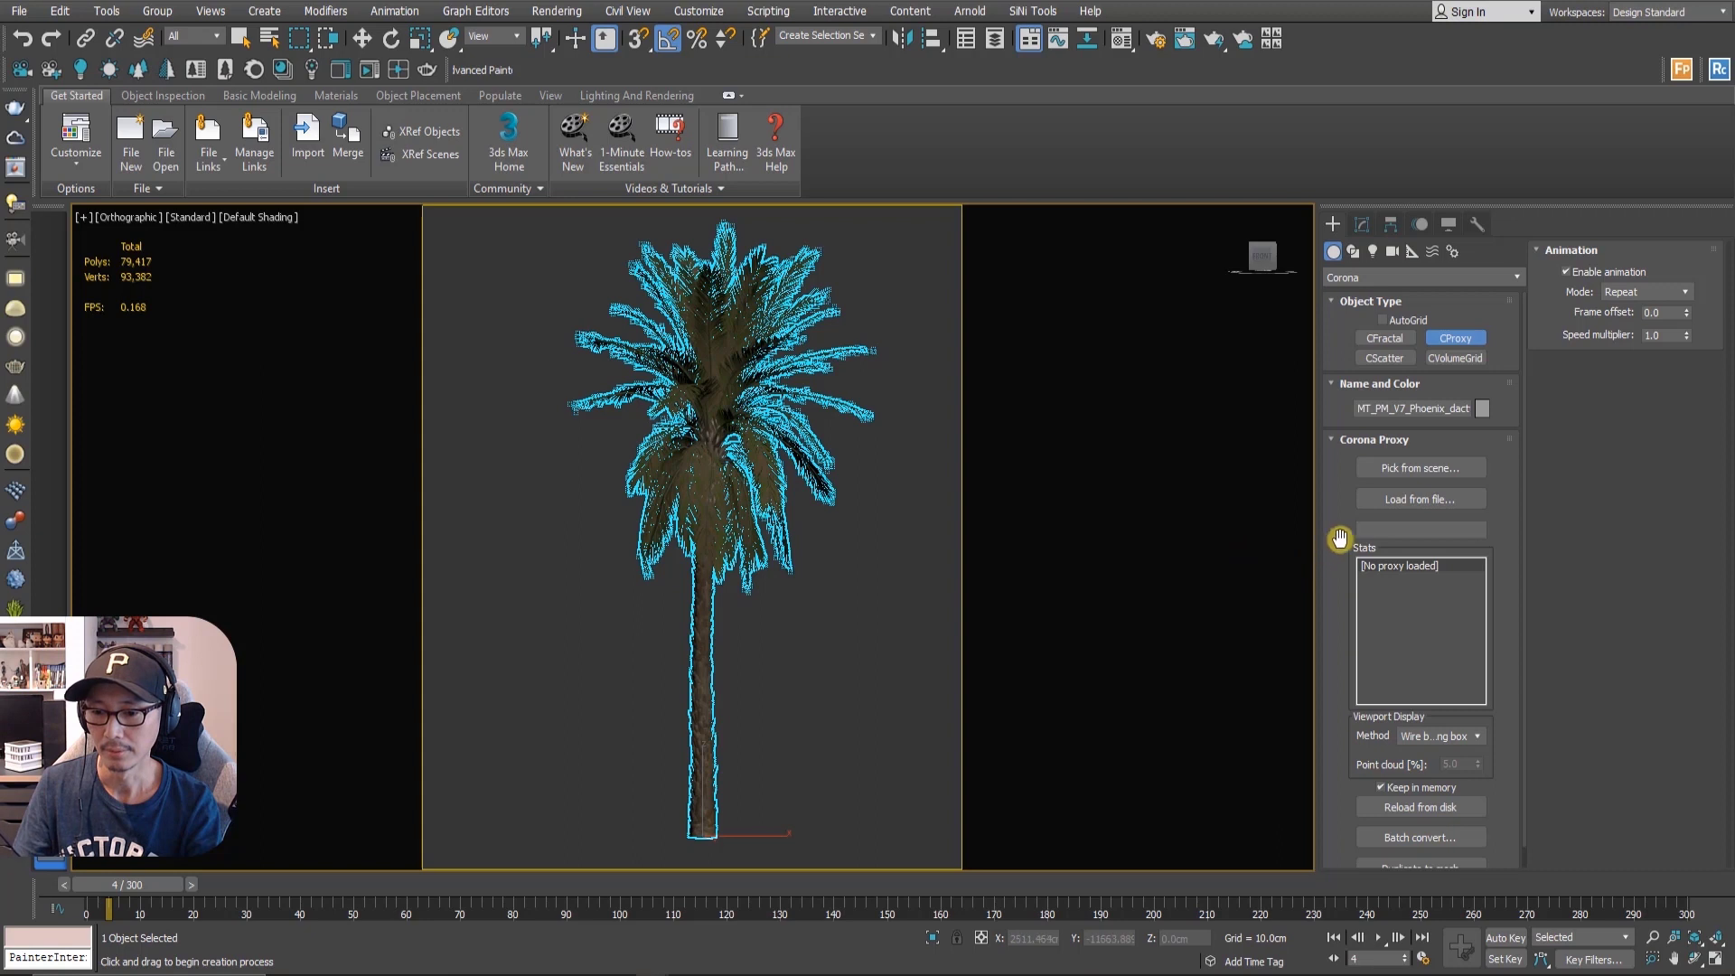
scroll(1336, 529, "down", 1)
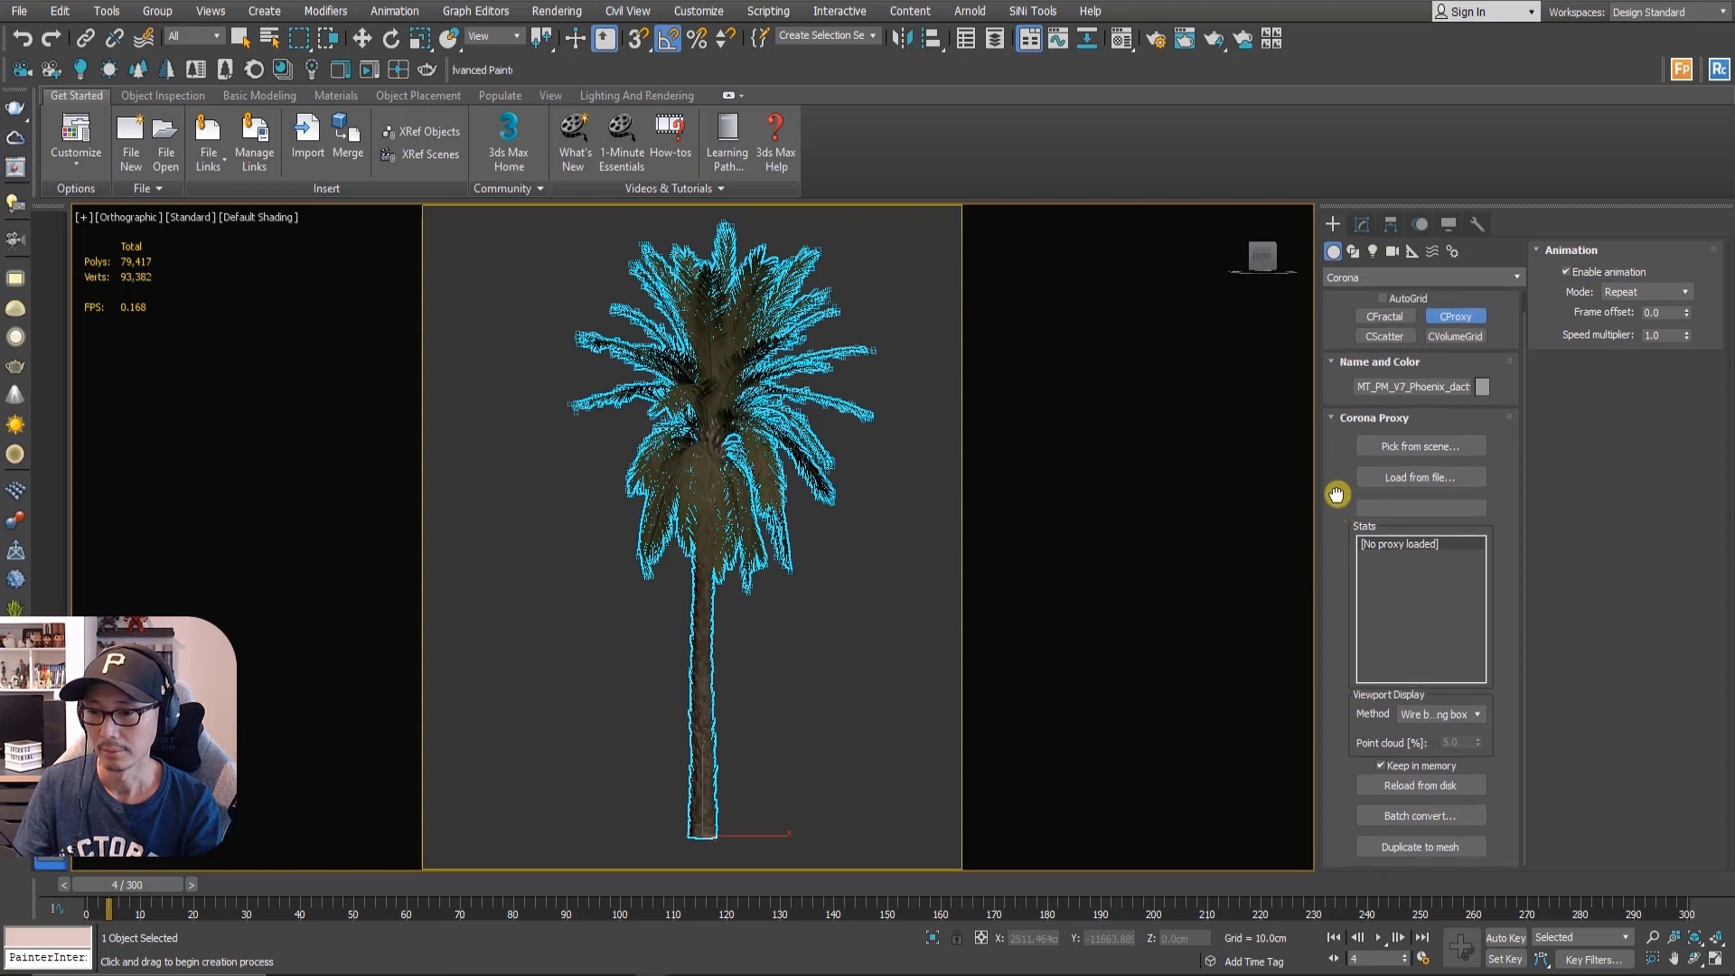
scroll(1337, 495, "up", 1)
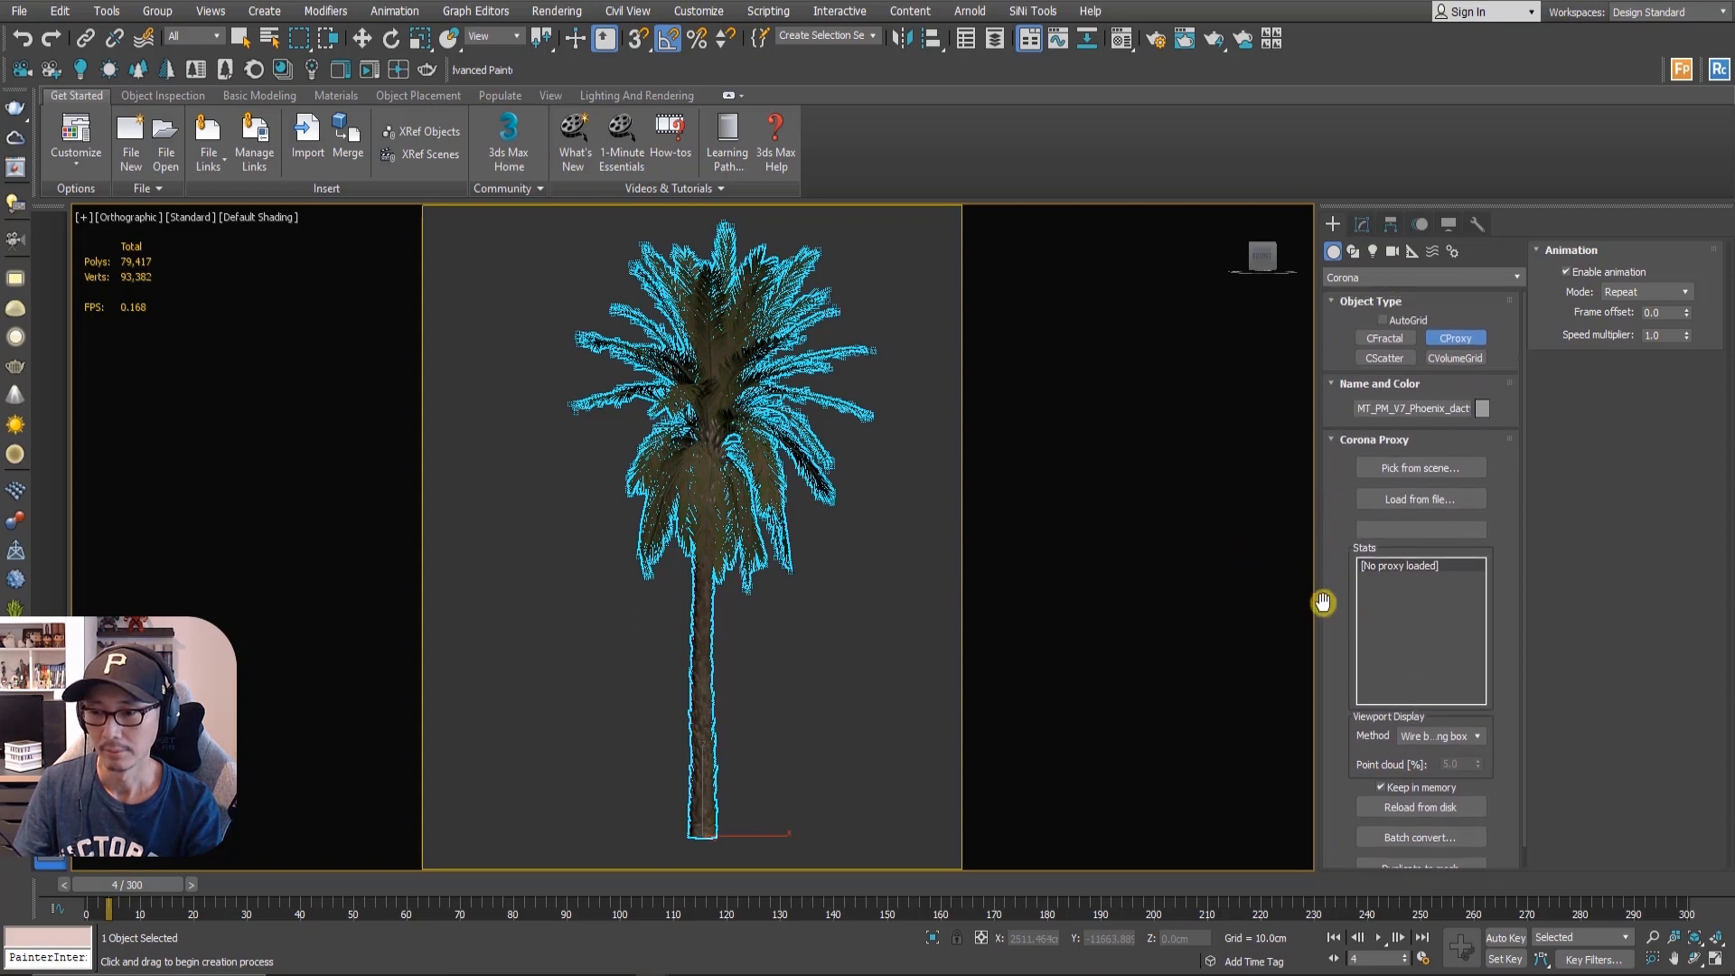
- Open the Corona Proxy Exporter, move it clear of the palm, and exit proxy creation mode
left_click(220, 72)
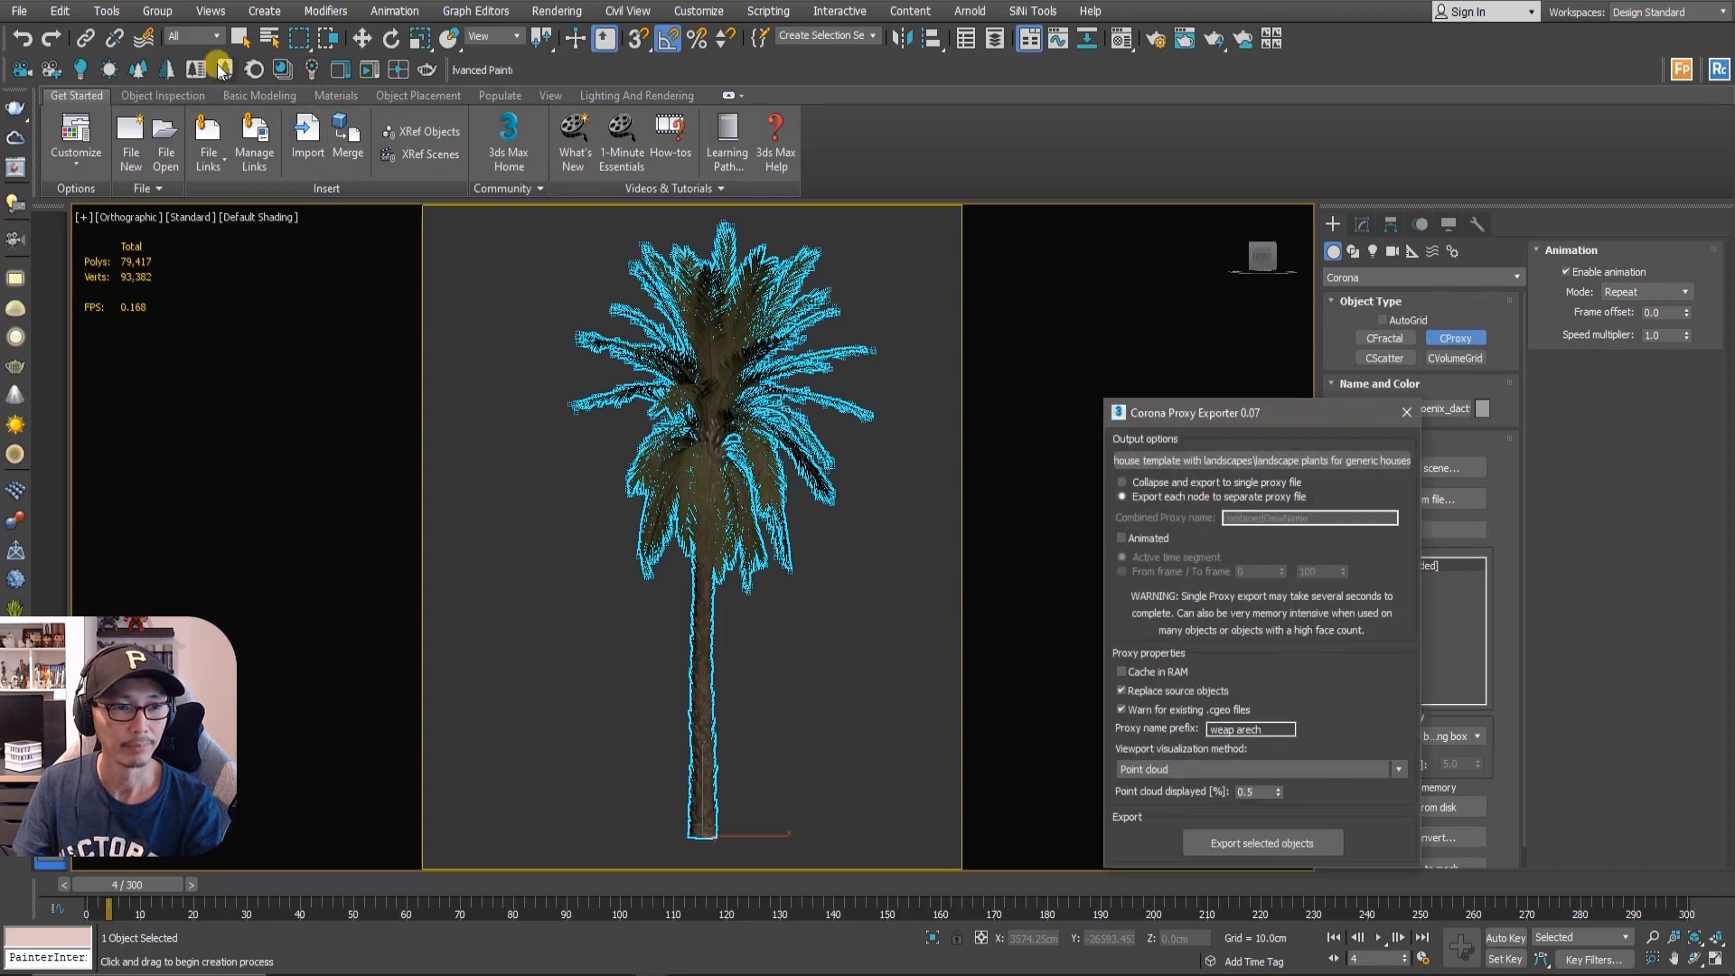
left_click_drag(1197, 423, 957, 257)
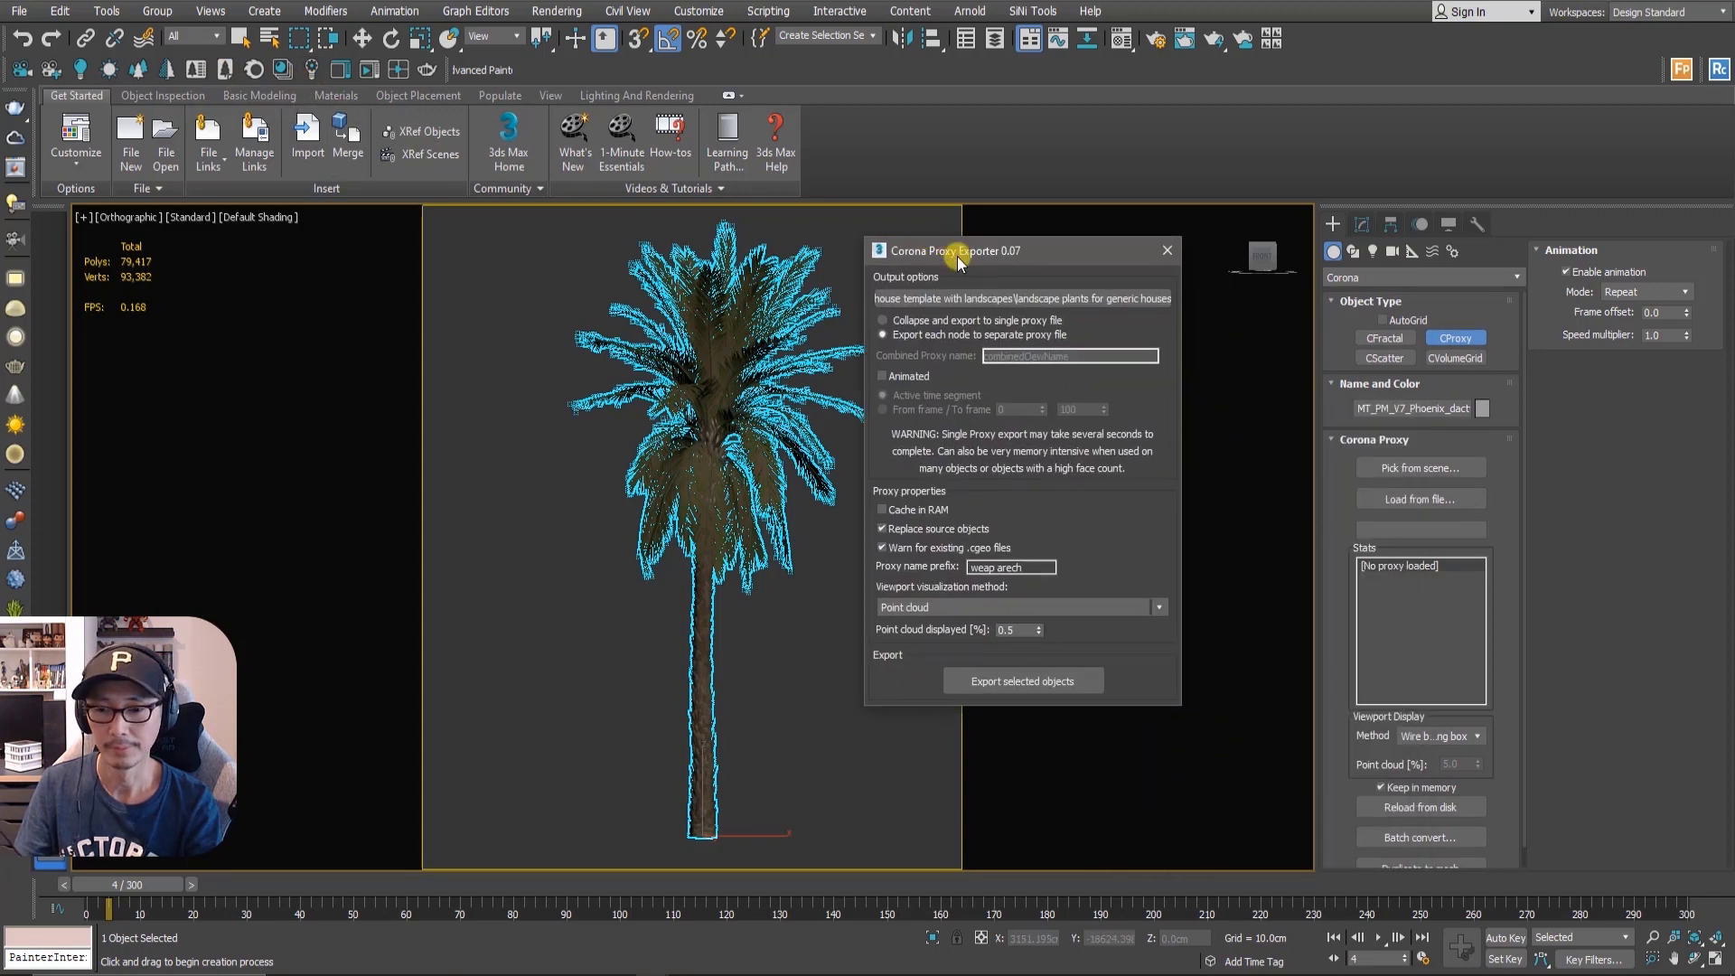
right_click(573, 349)
key("w")
left_click_drag(958, 260, 1024, 234)
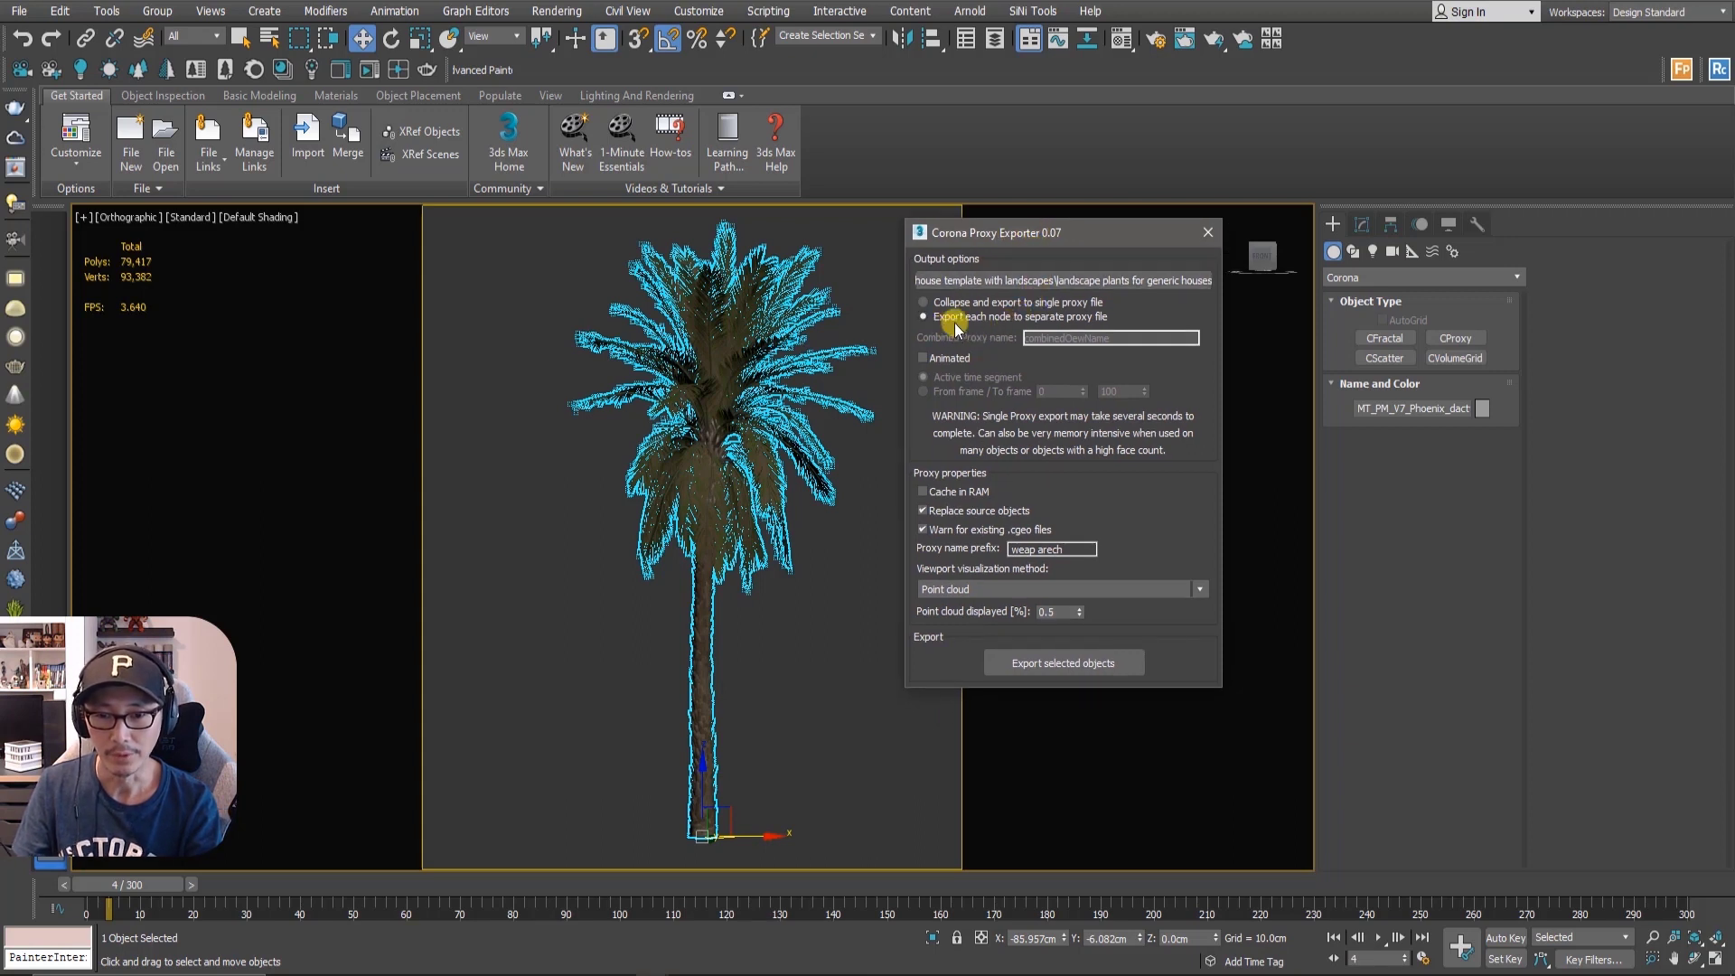
- Export the palm with each node to its own animated proxy file over frames 0–300
left_click(925, 304)
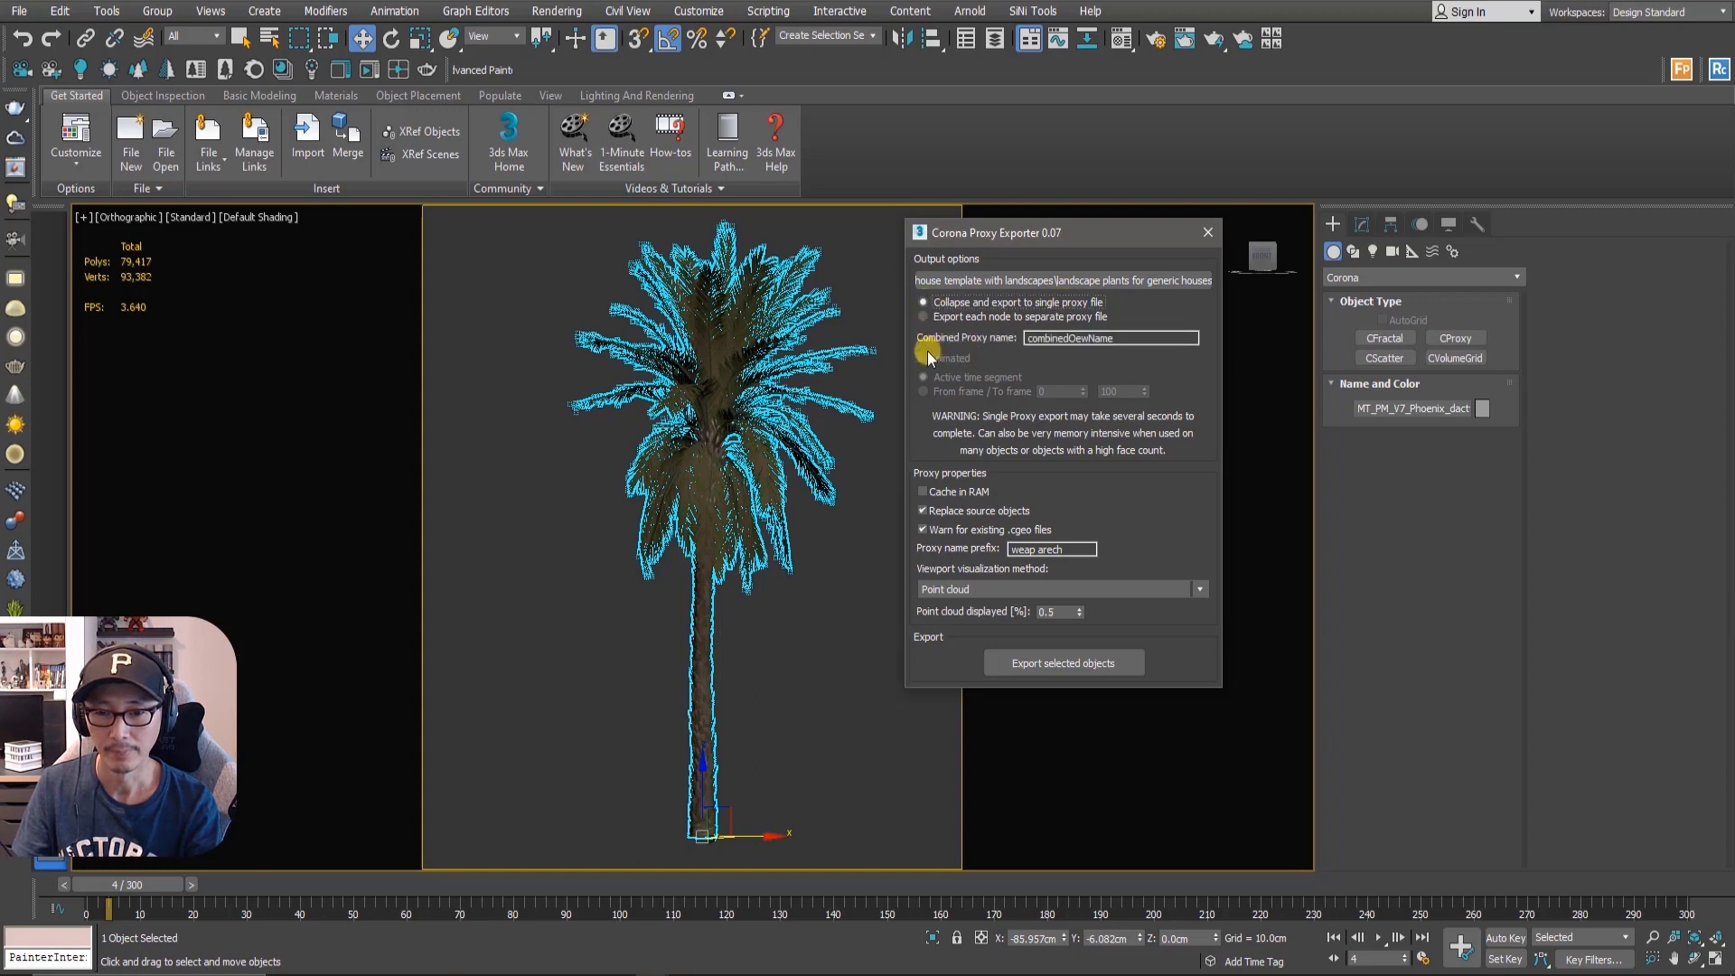
left_click(923, 316)
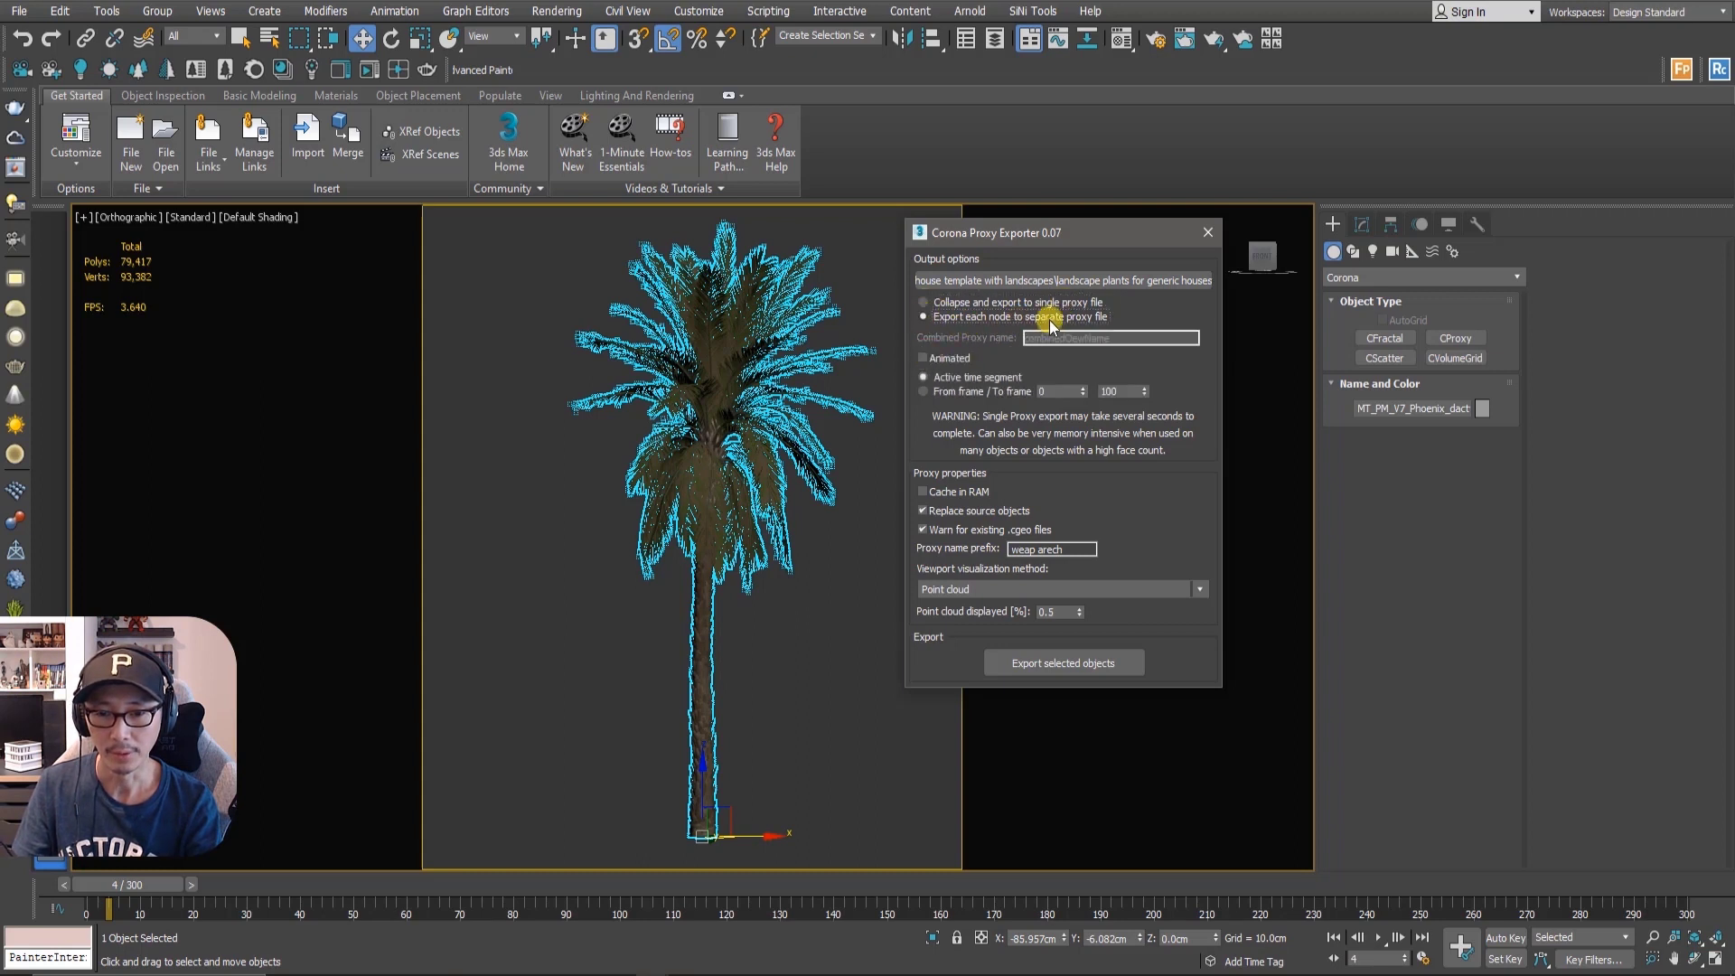
left_click(923, 359)
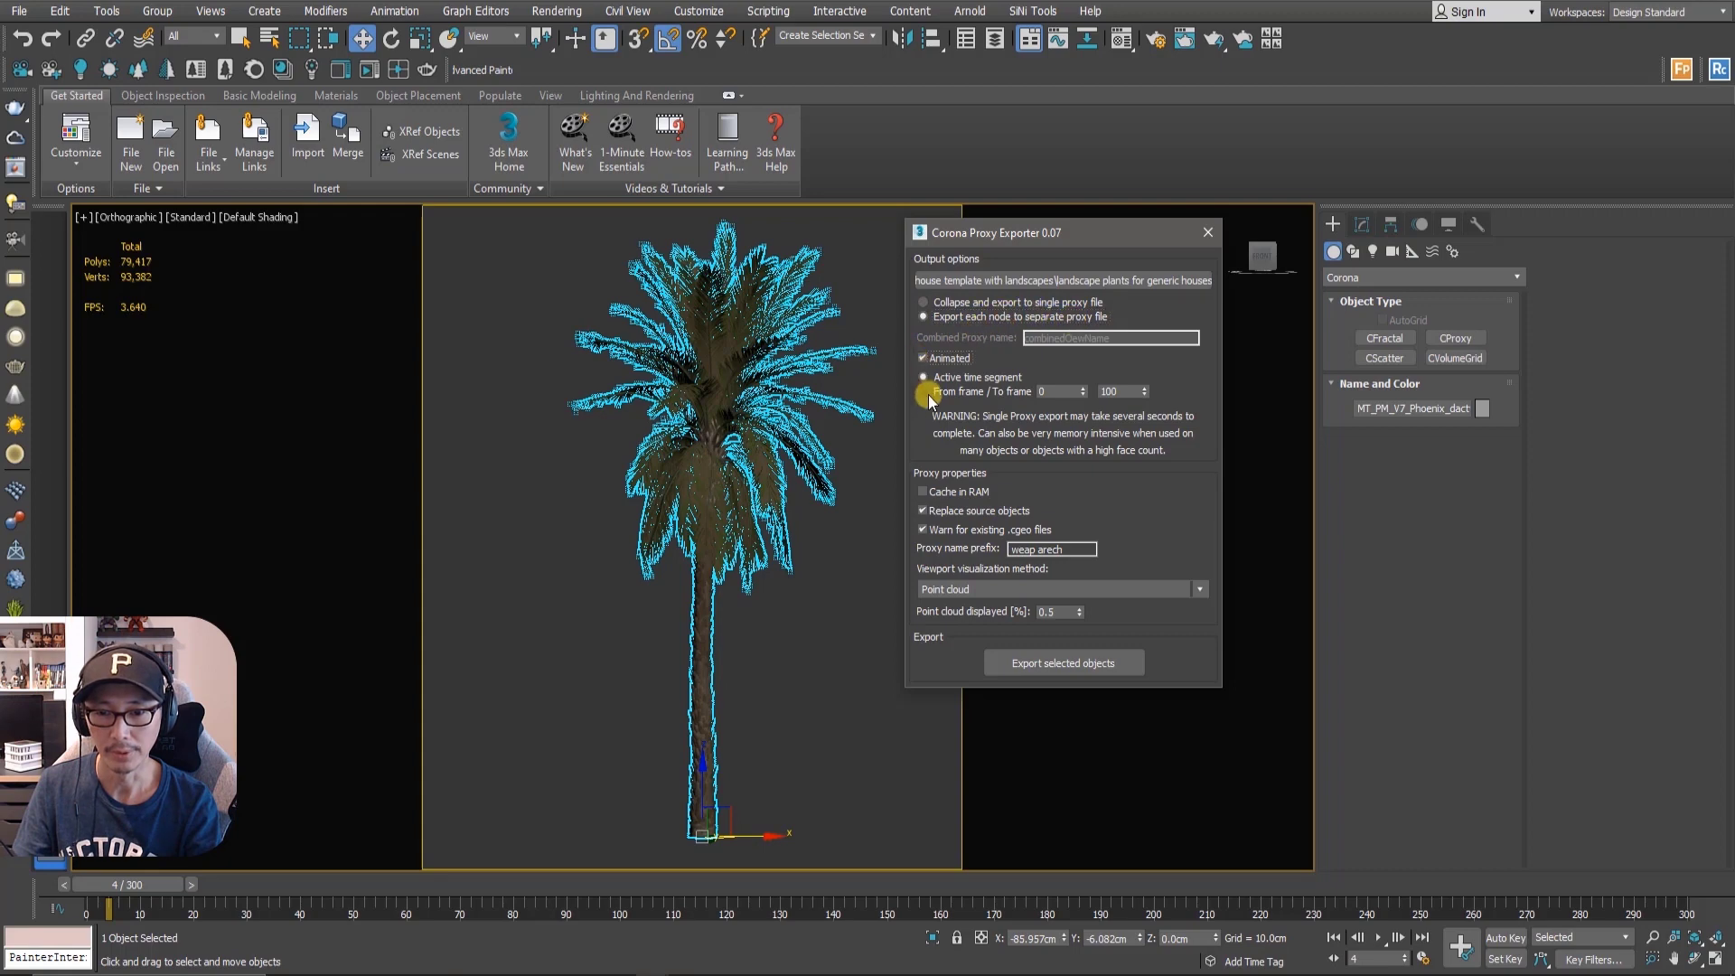
left_click(924, 394)
left_click(1121, 391)
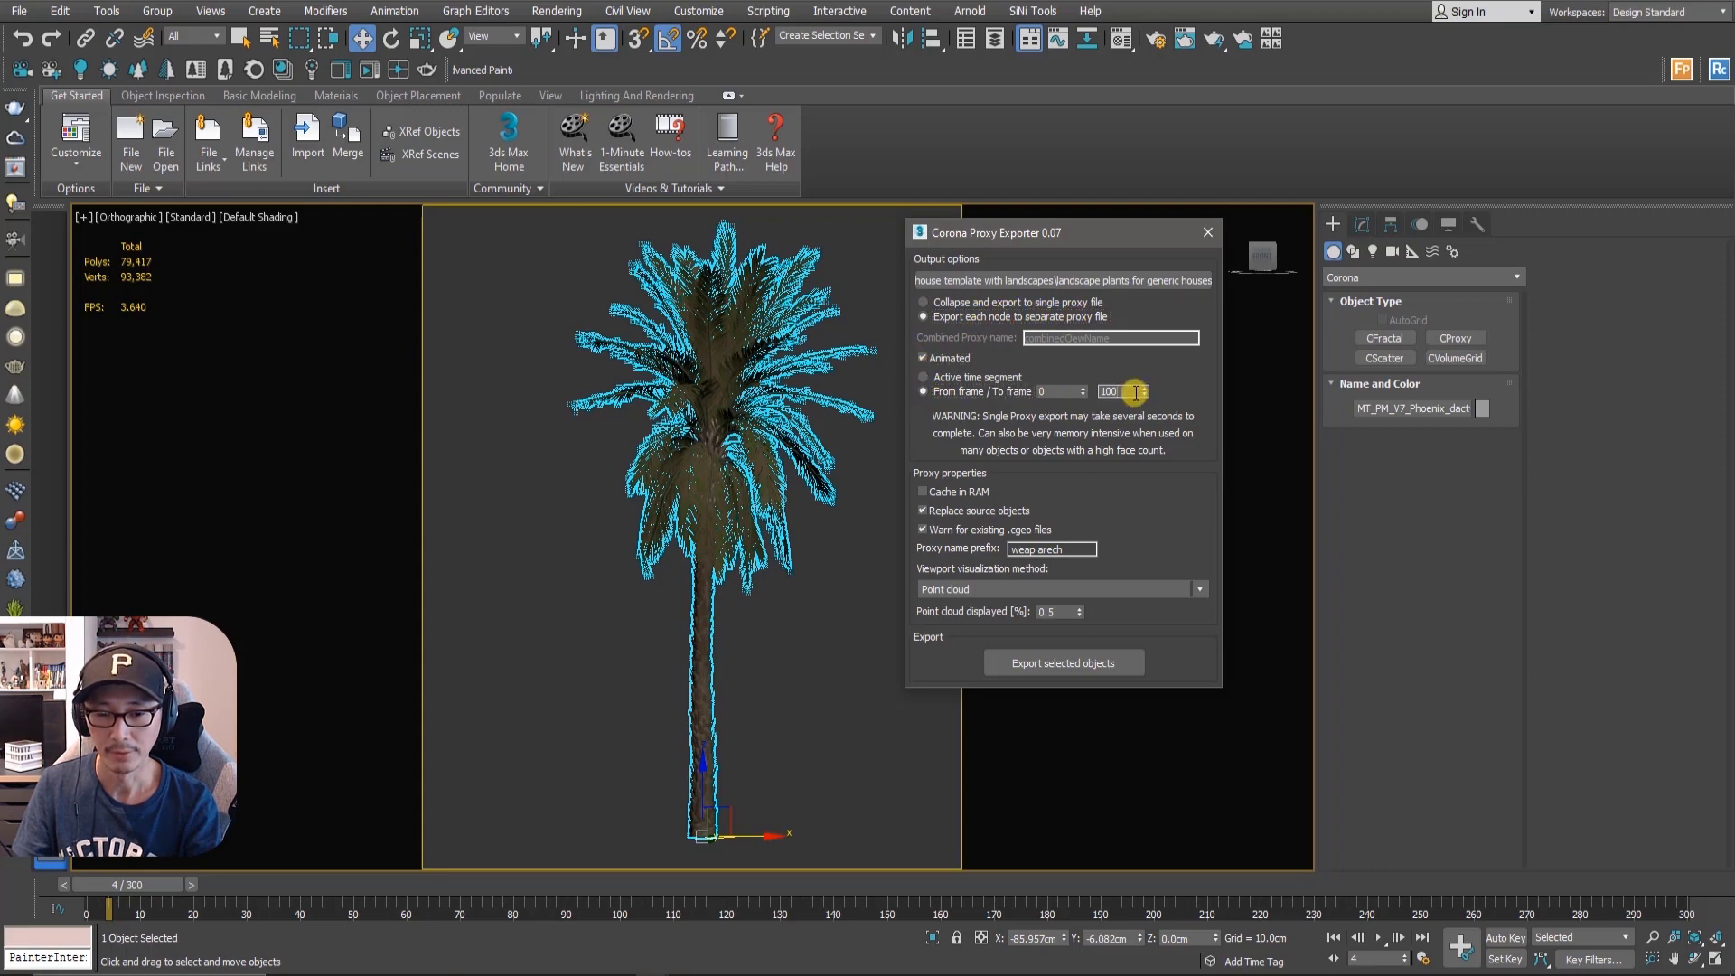
type("300")
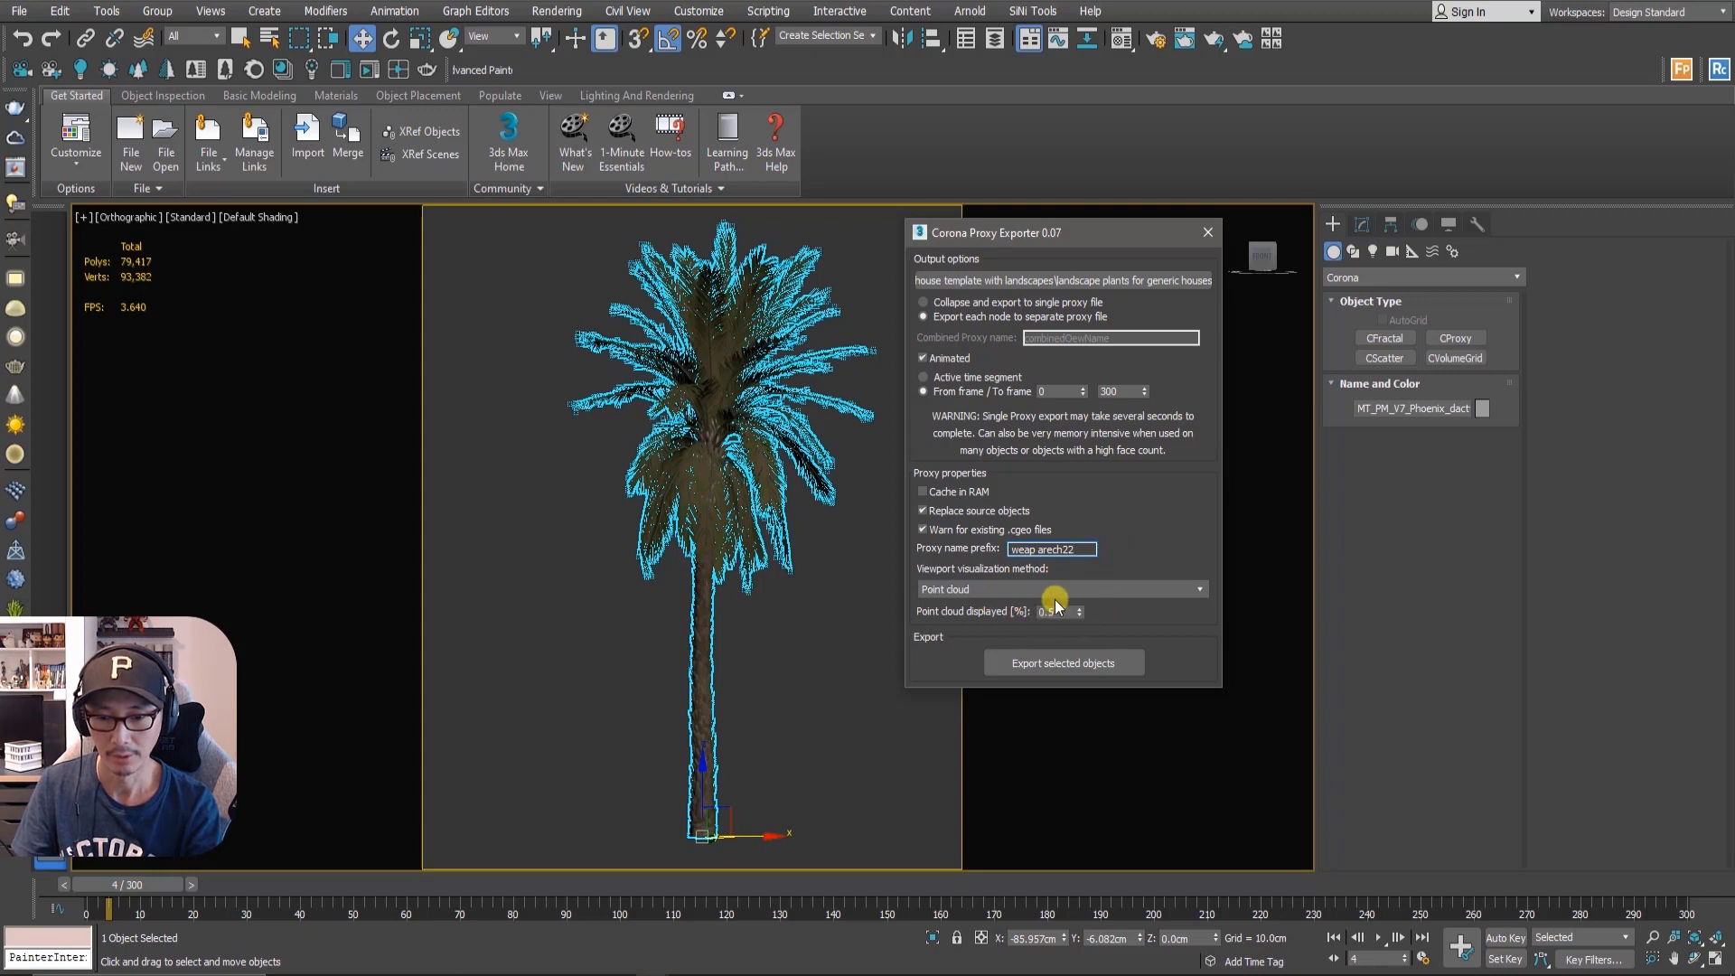
left_click(1051, 658)
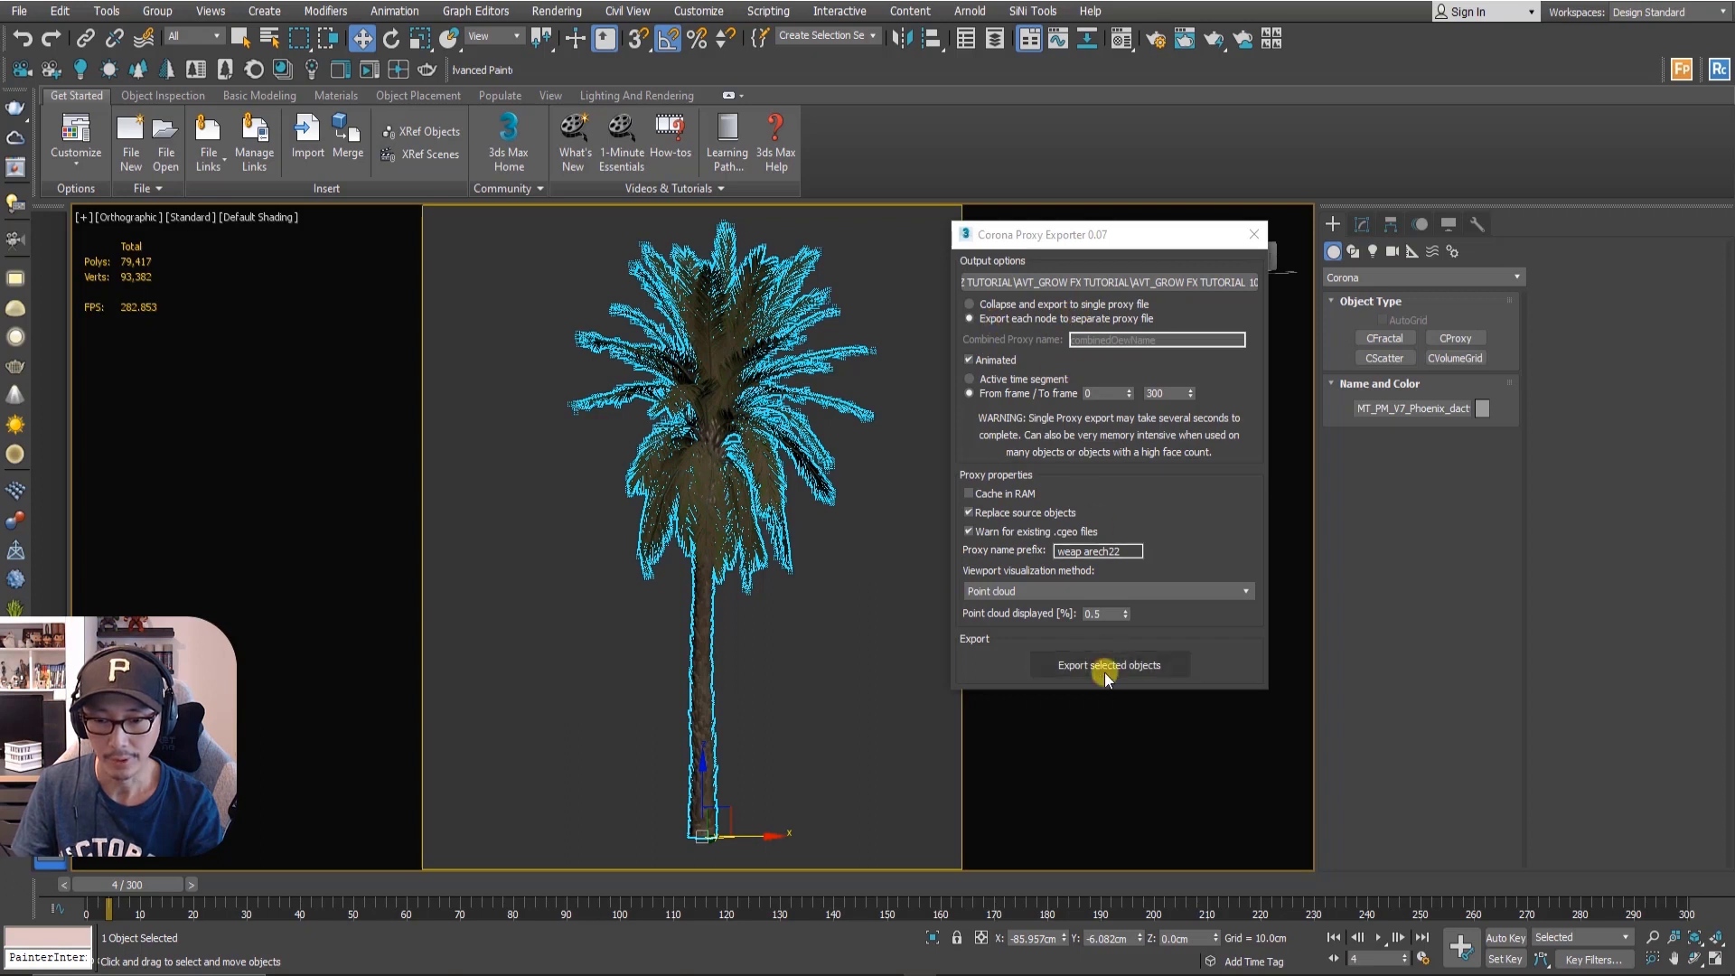
- Run the Corona proxy export and let the palm become a sparse point-cloud proxy
left_click(1363, 225)
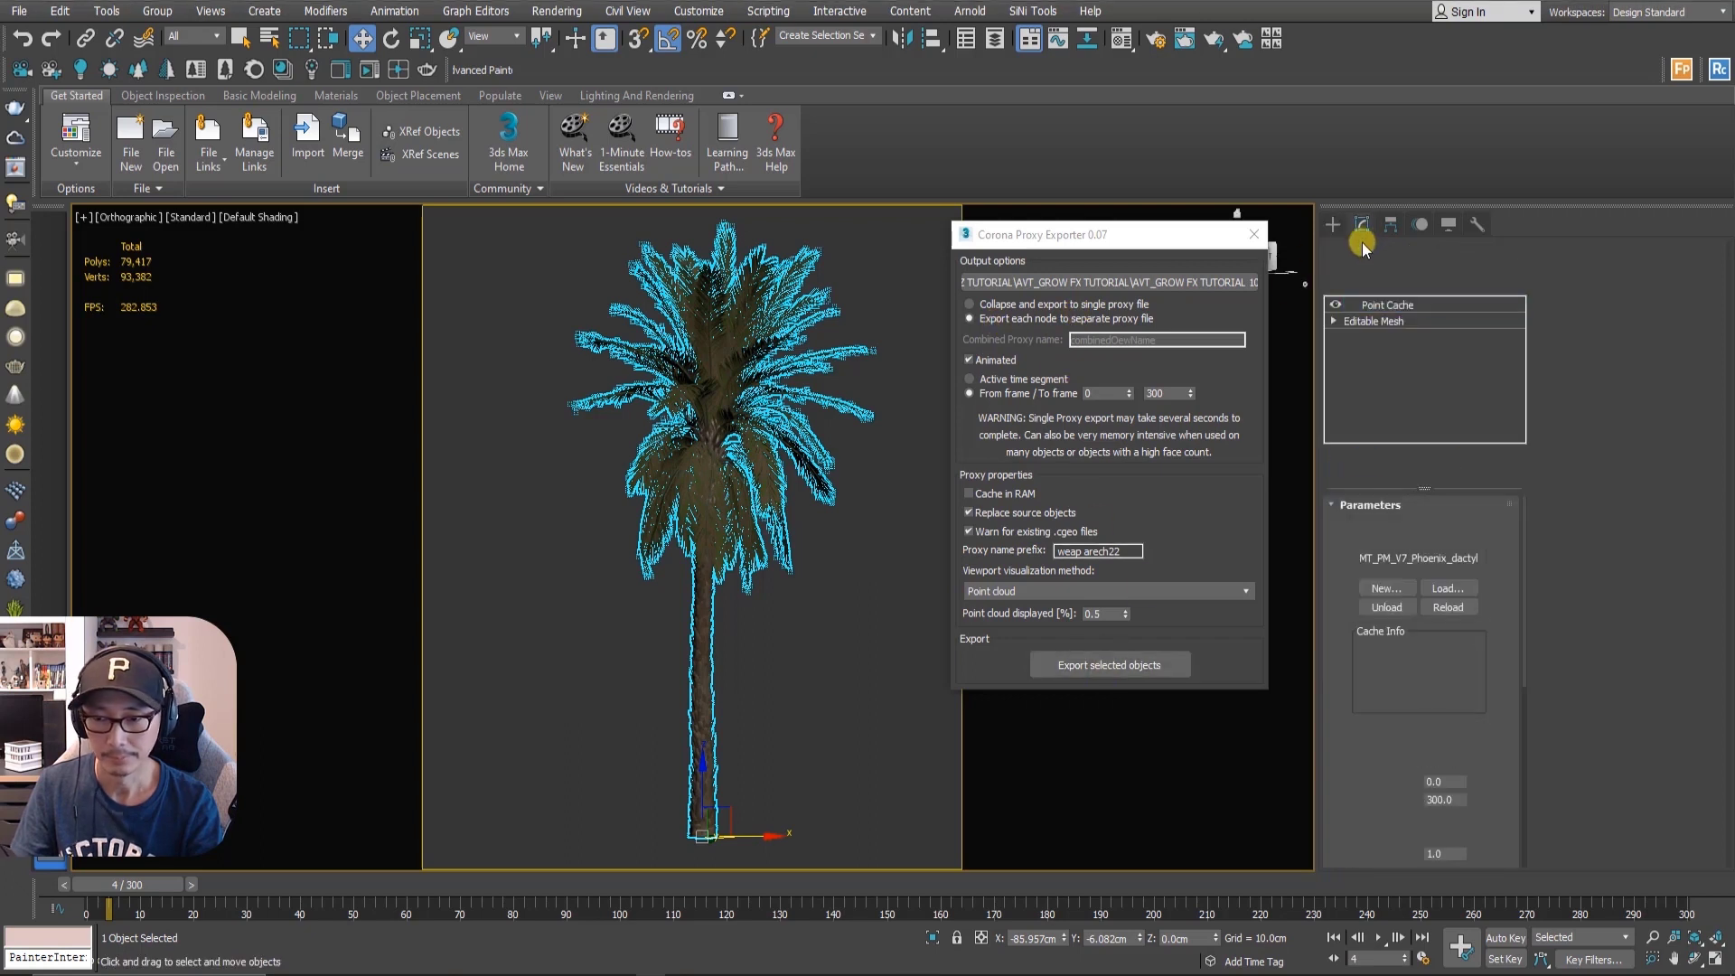
left_click(1142, 665)
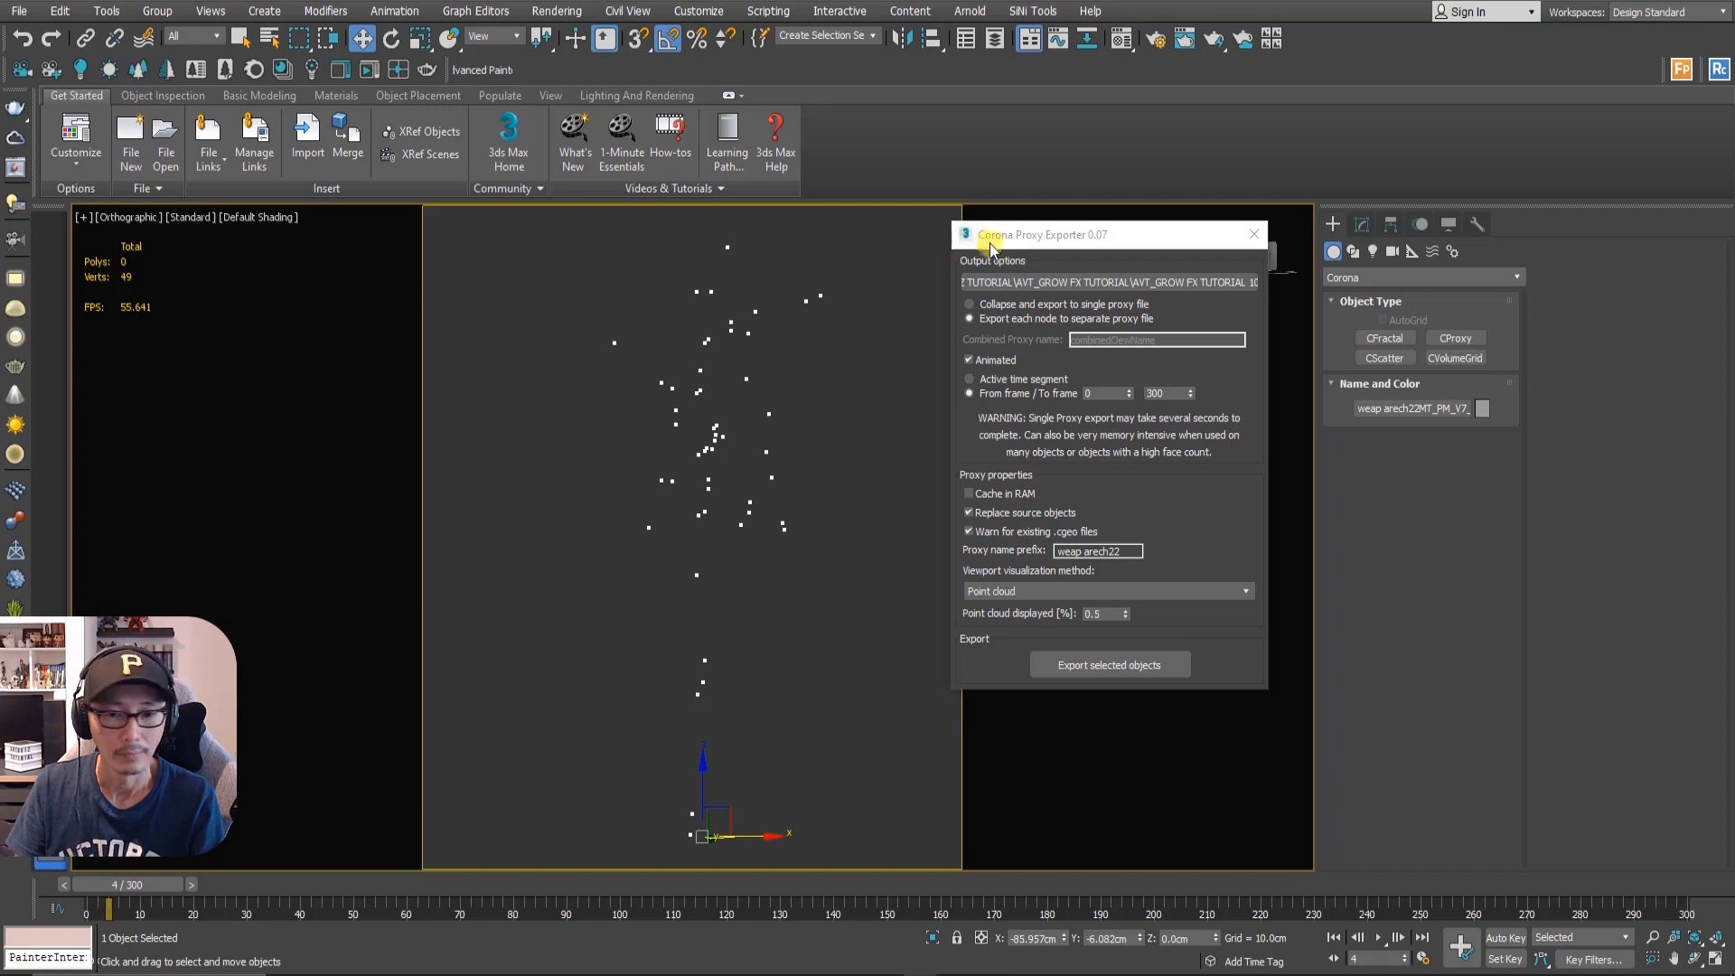
left_click_drag(1044, 239, 1087, 237)
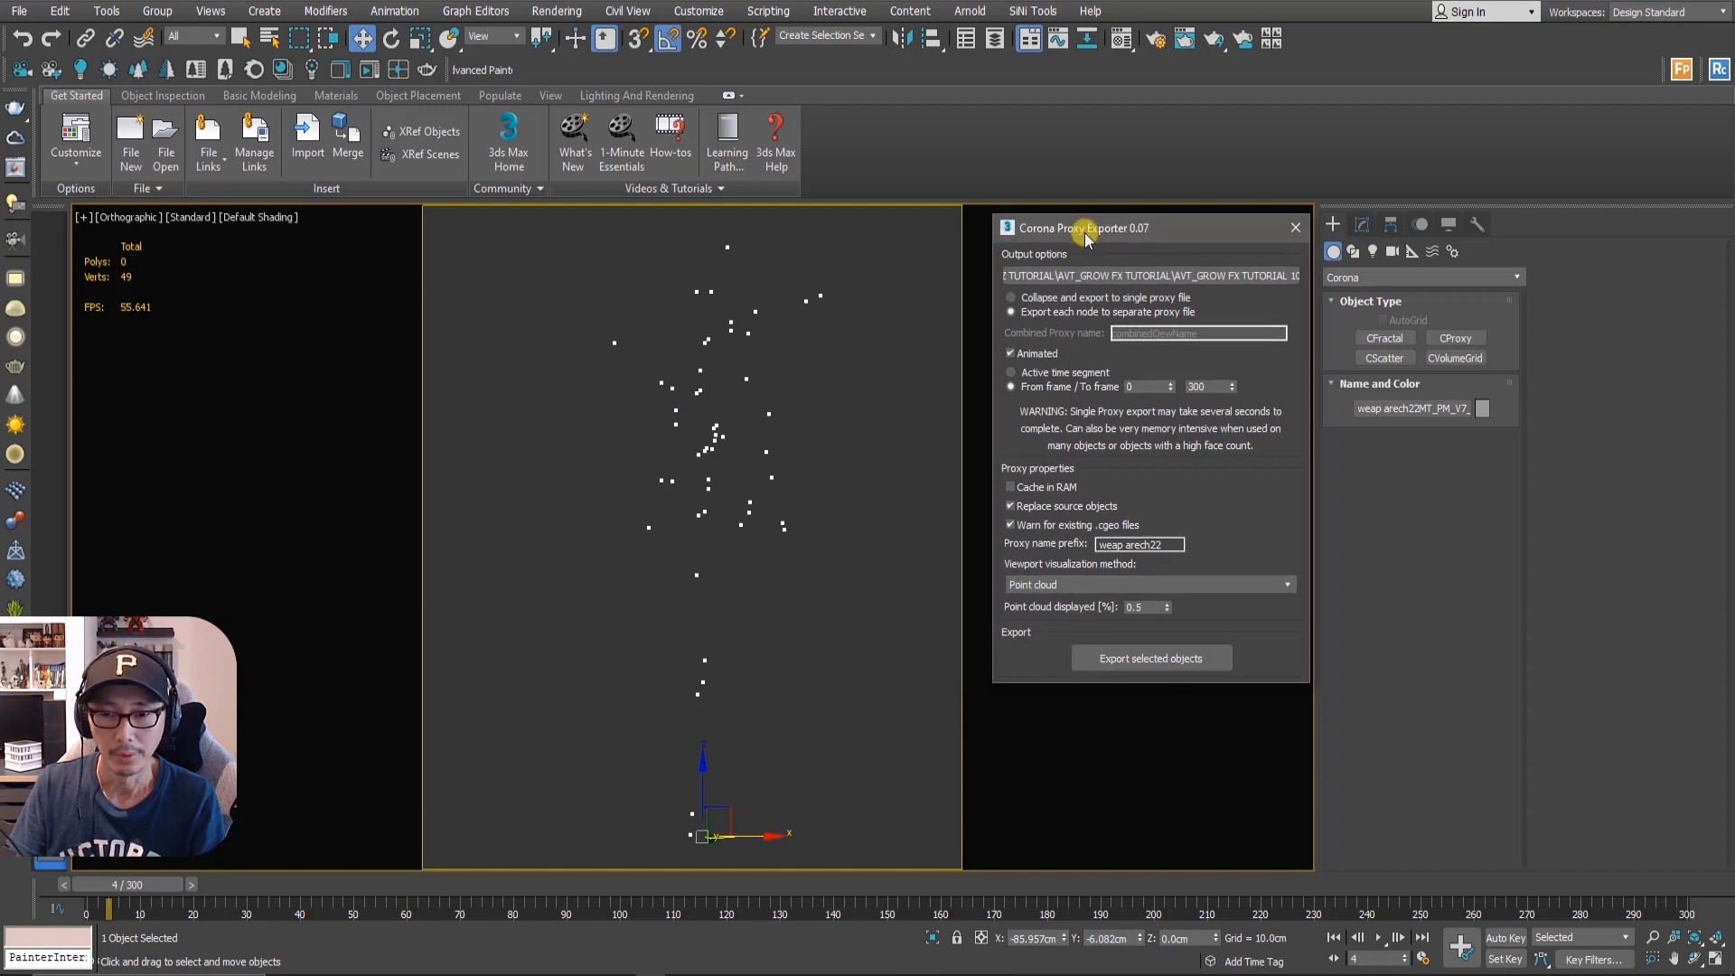
left_click(895, 378)
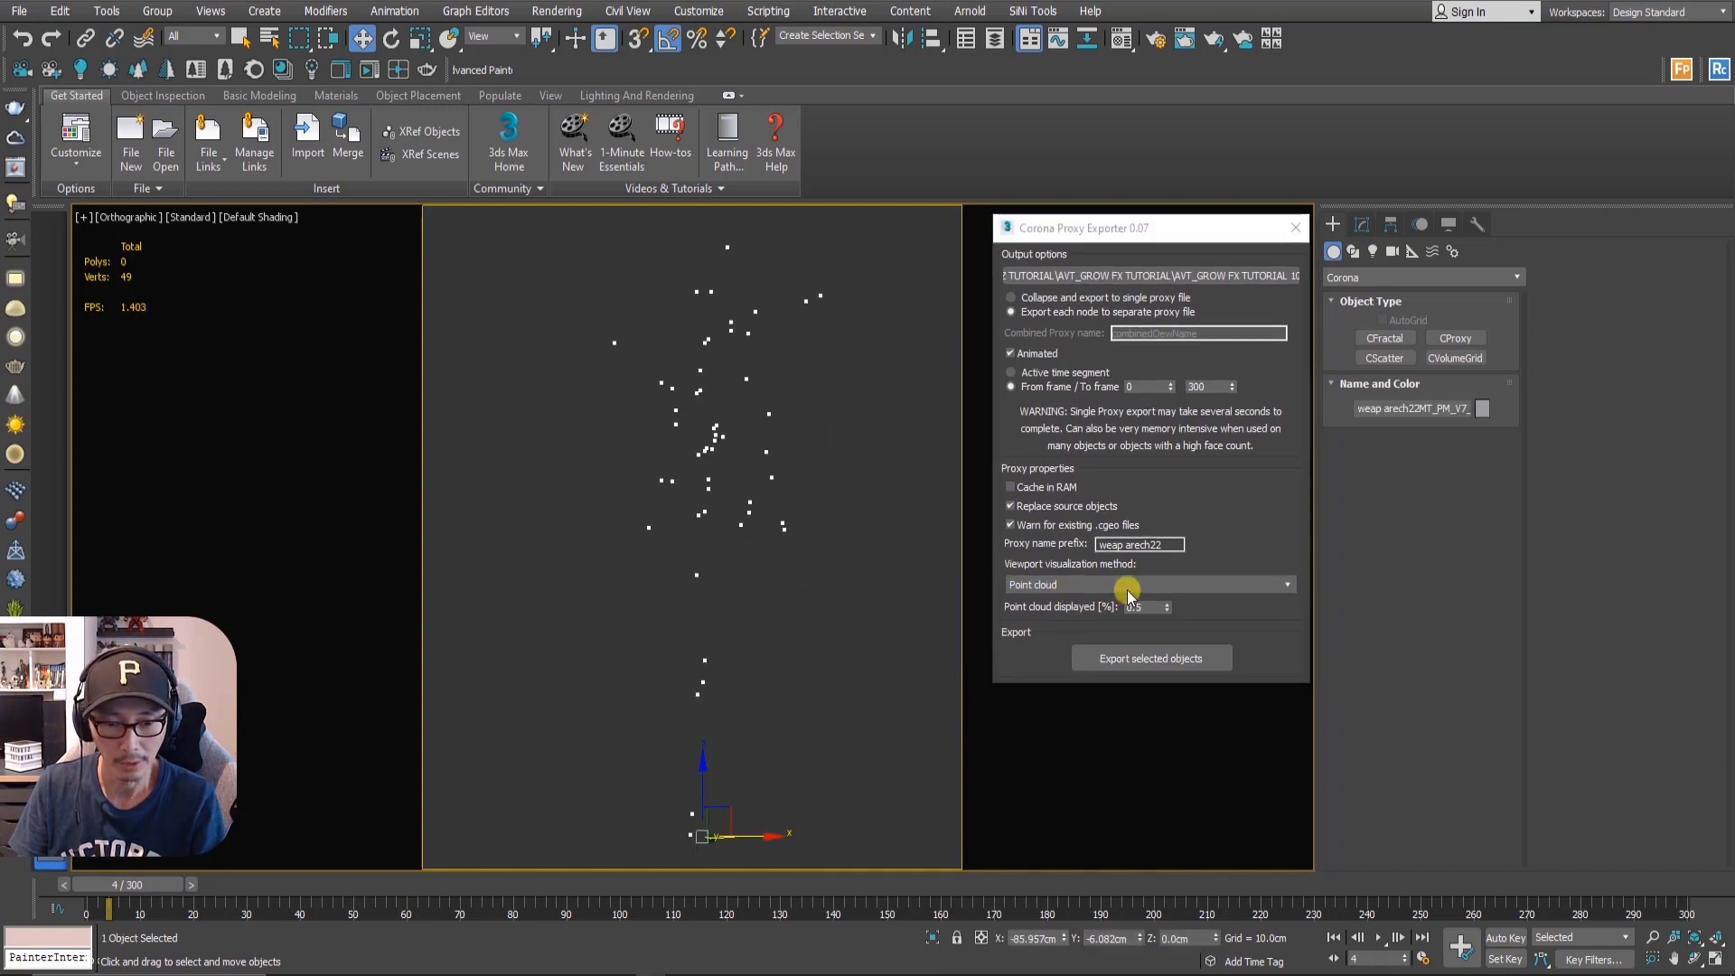
- Set the palm proxy's Viewport Display Method to Full mesh
left_click(1296, 227)
left_click(1360, 226)
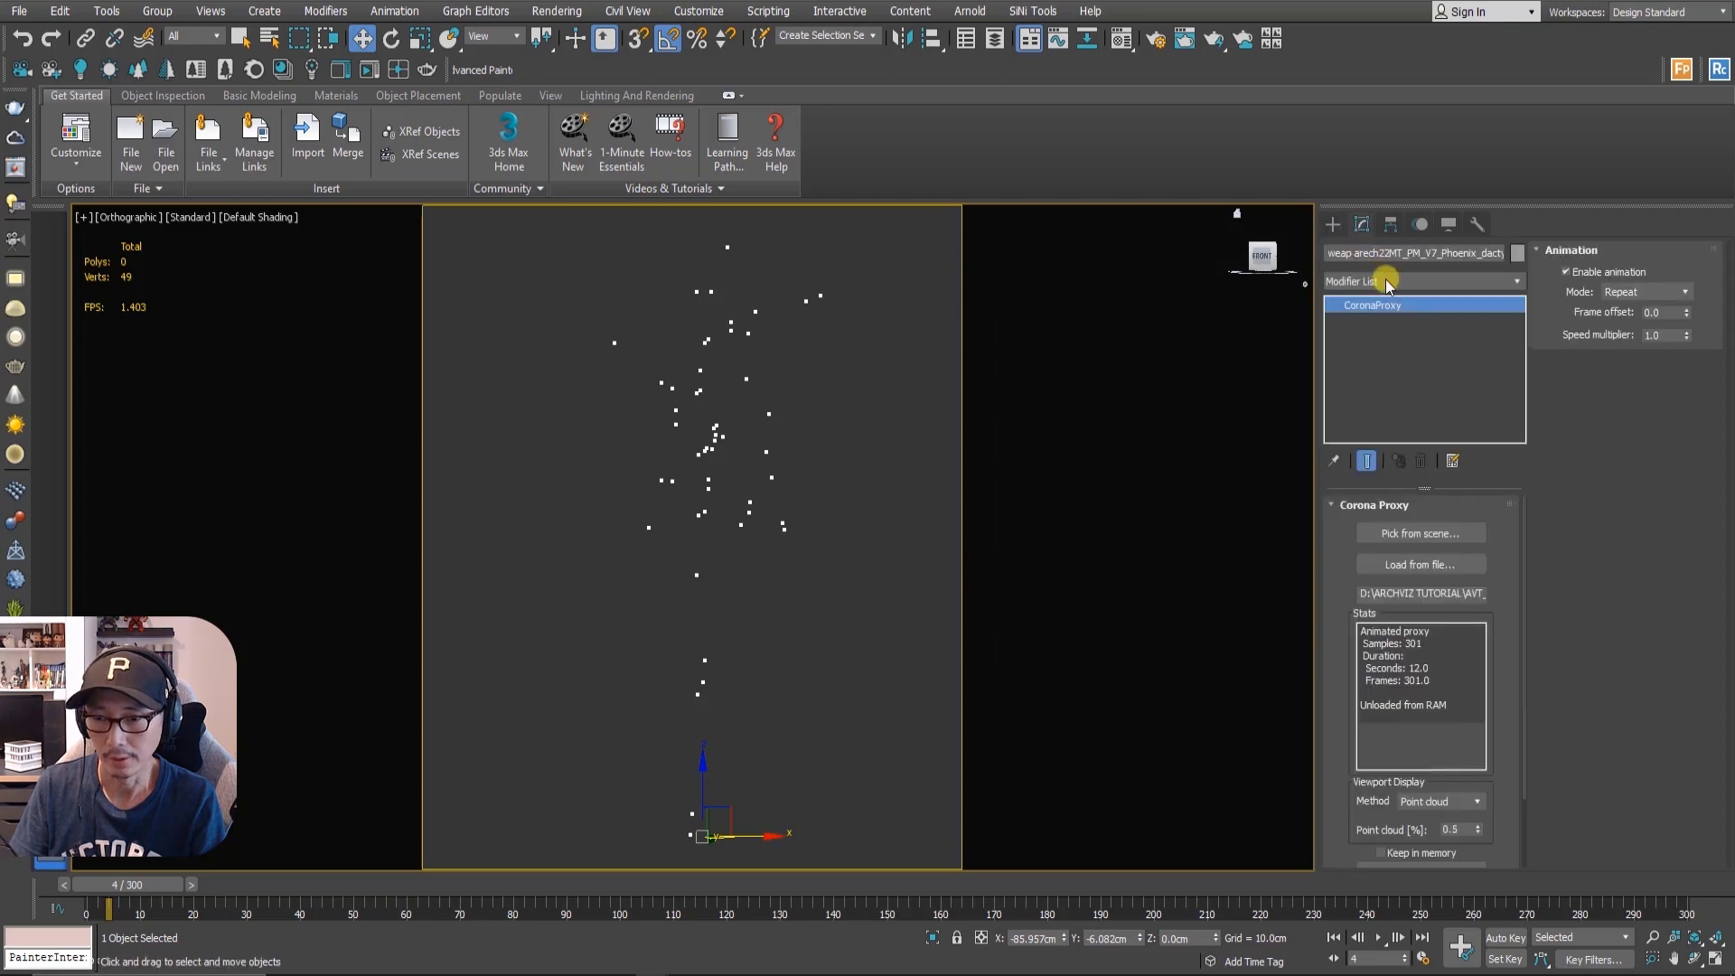
left_click(1429, 805)
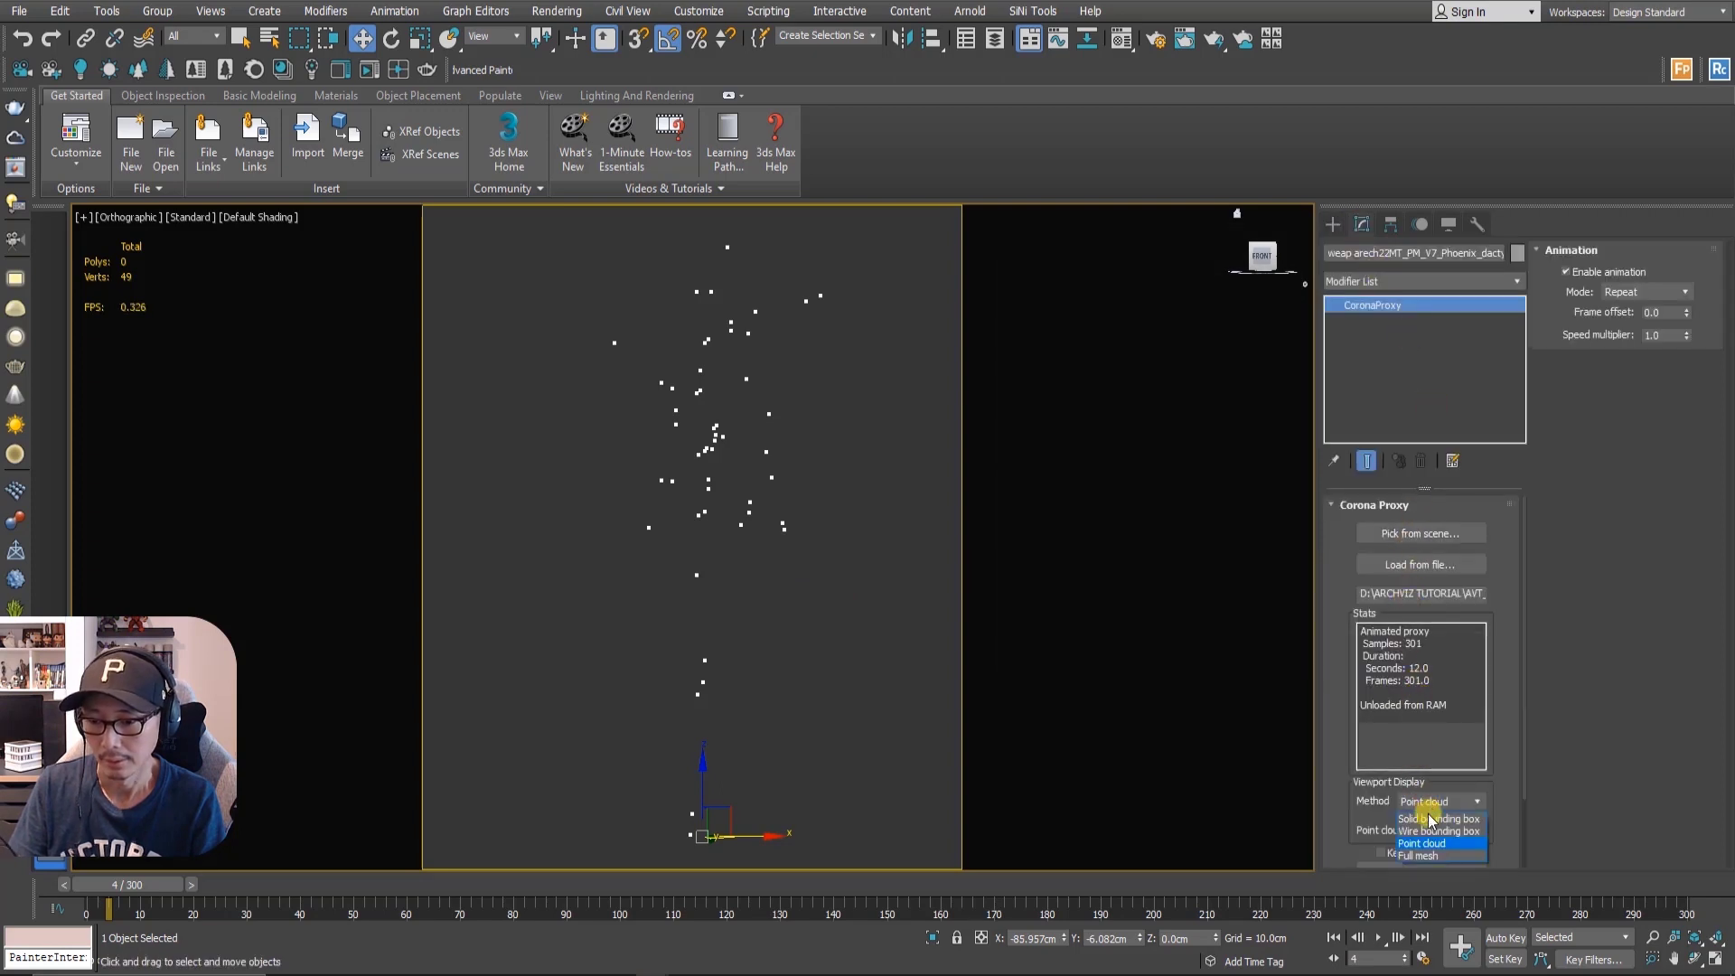
left_click(1424, 856)
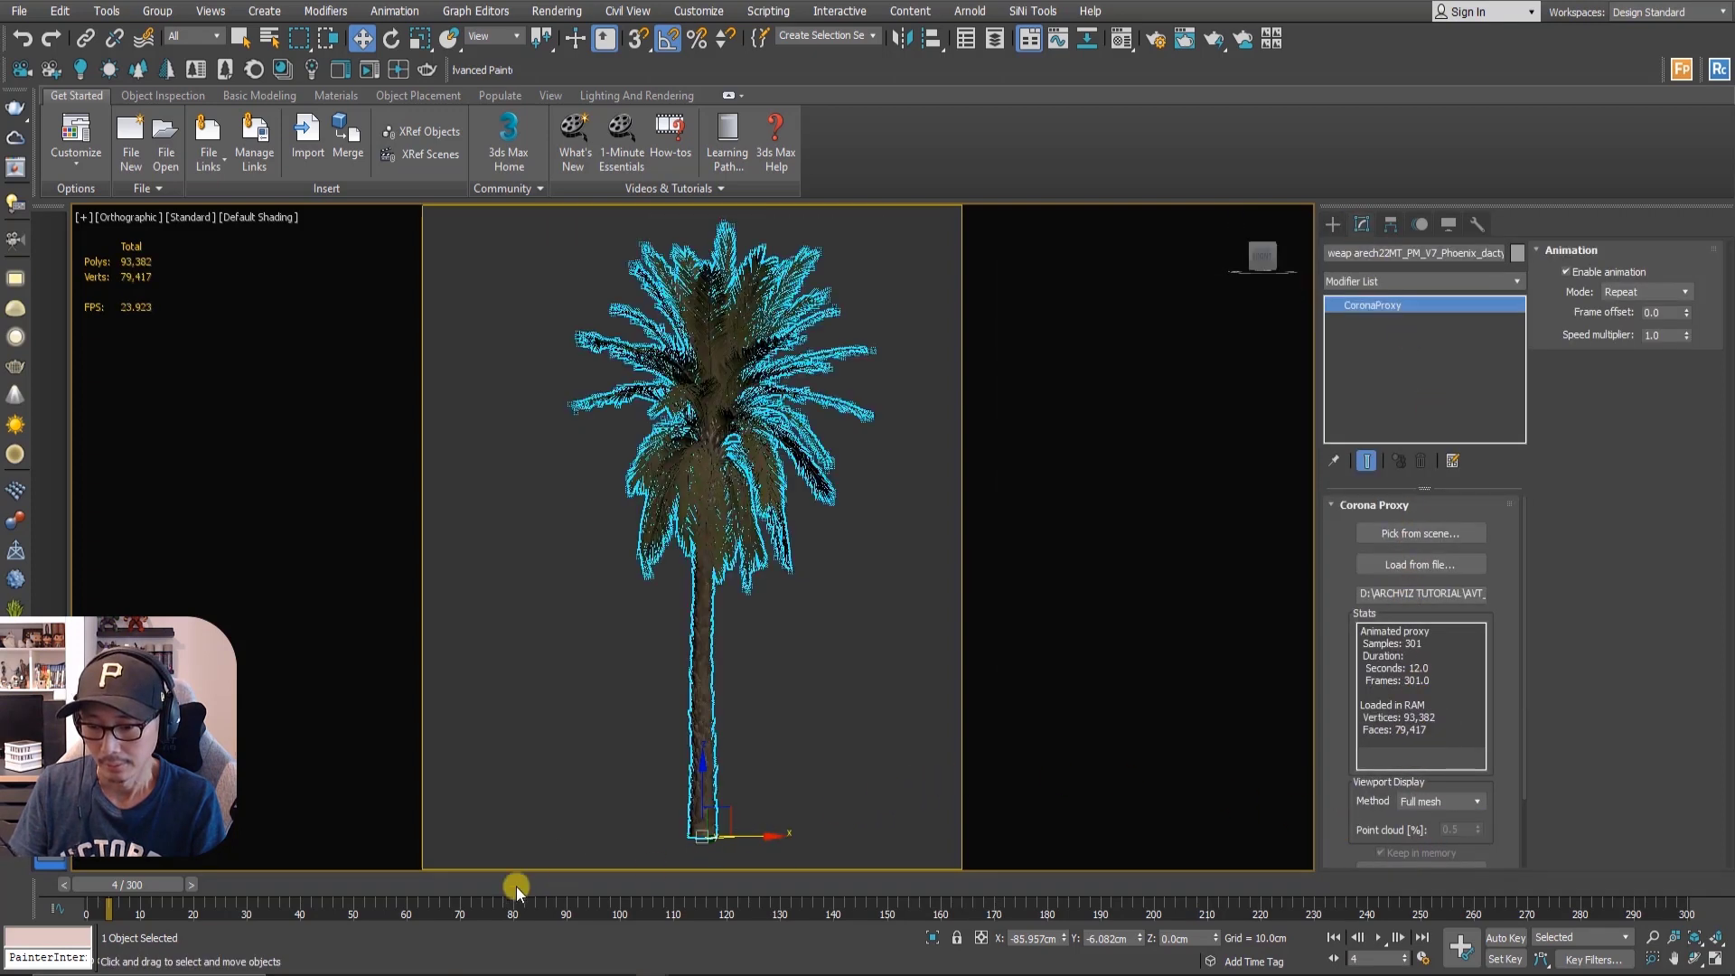
- Scrub the 301-frame timeline back and forth to check the proxy's wind sway
left_click_drag(154, 890, 805, 917)
key("w")
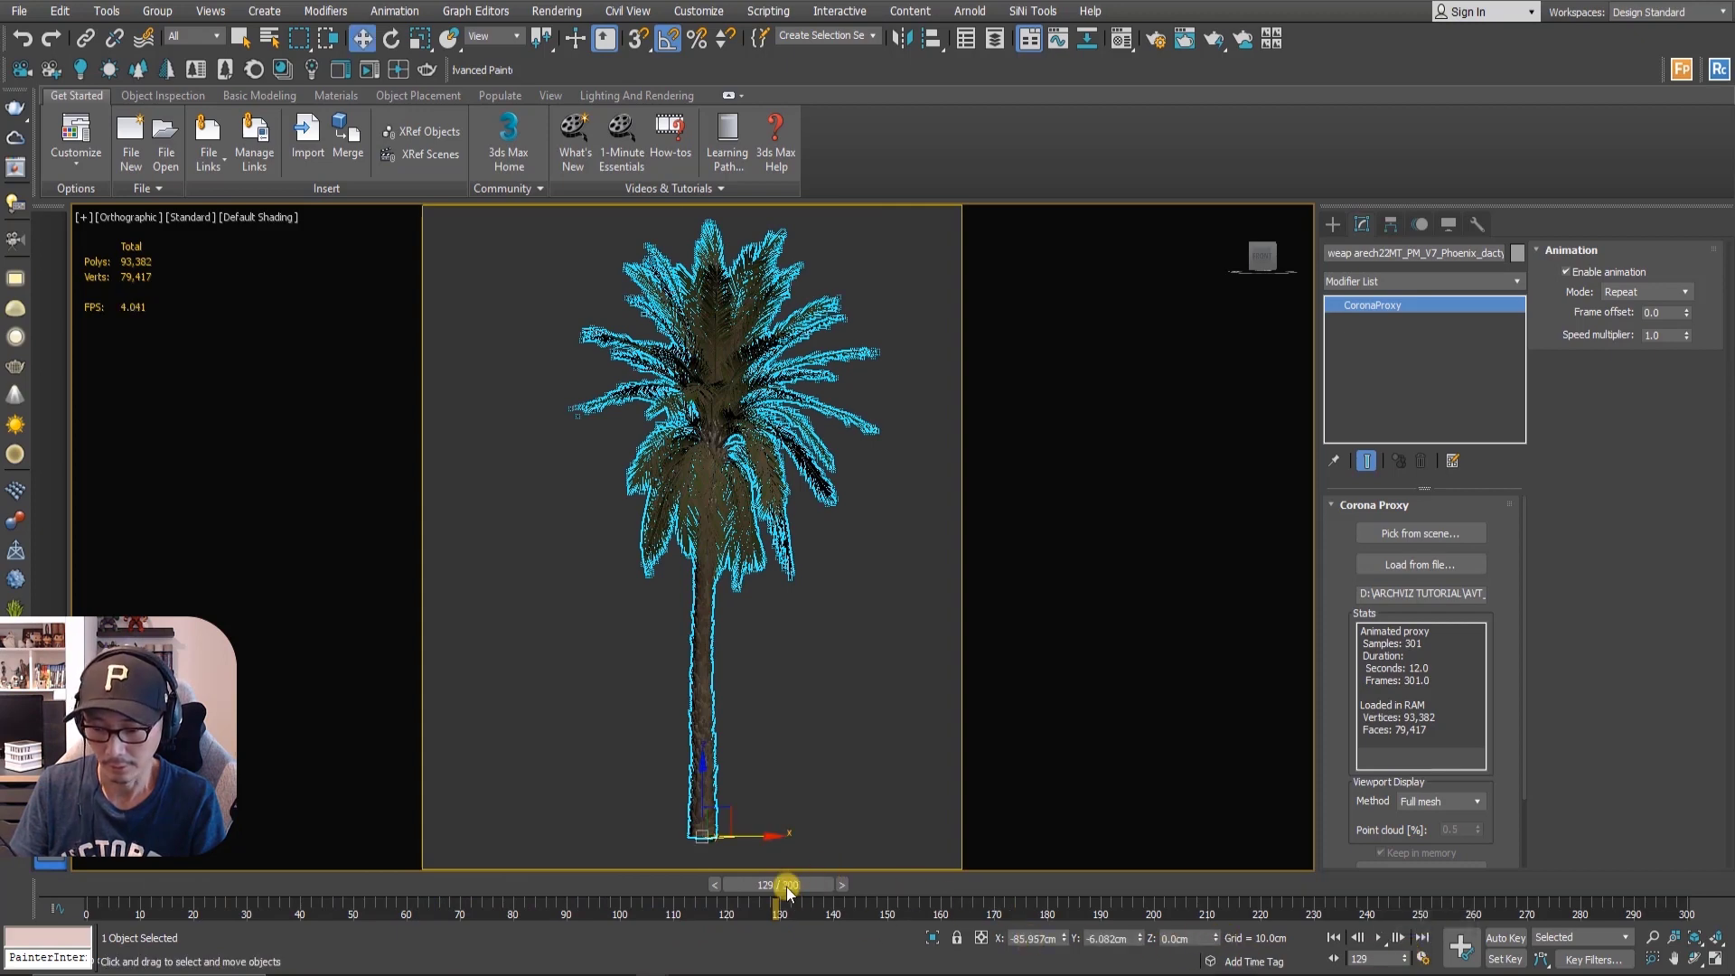
left_click_drag(789, 892, 133, 886)
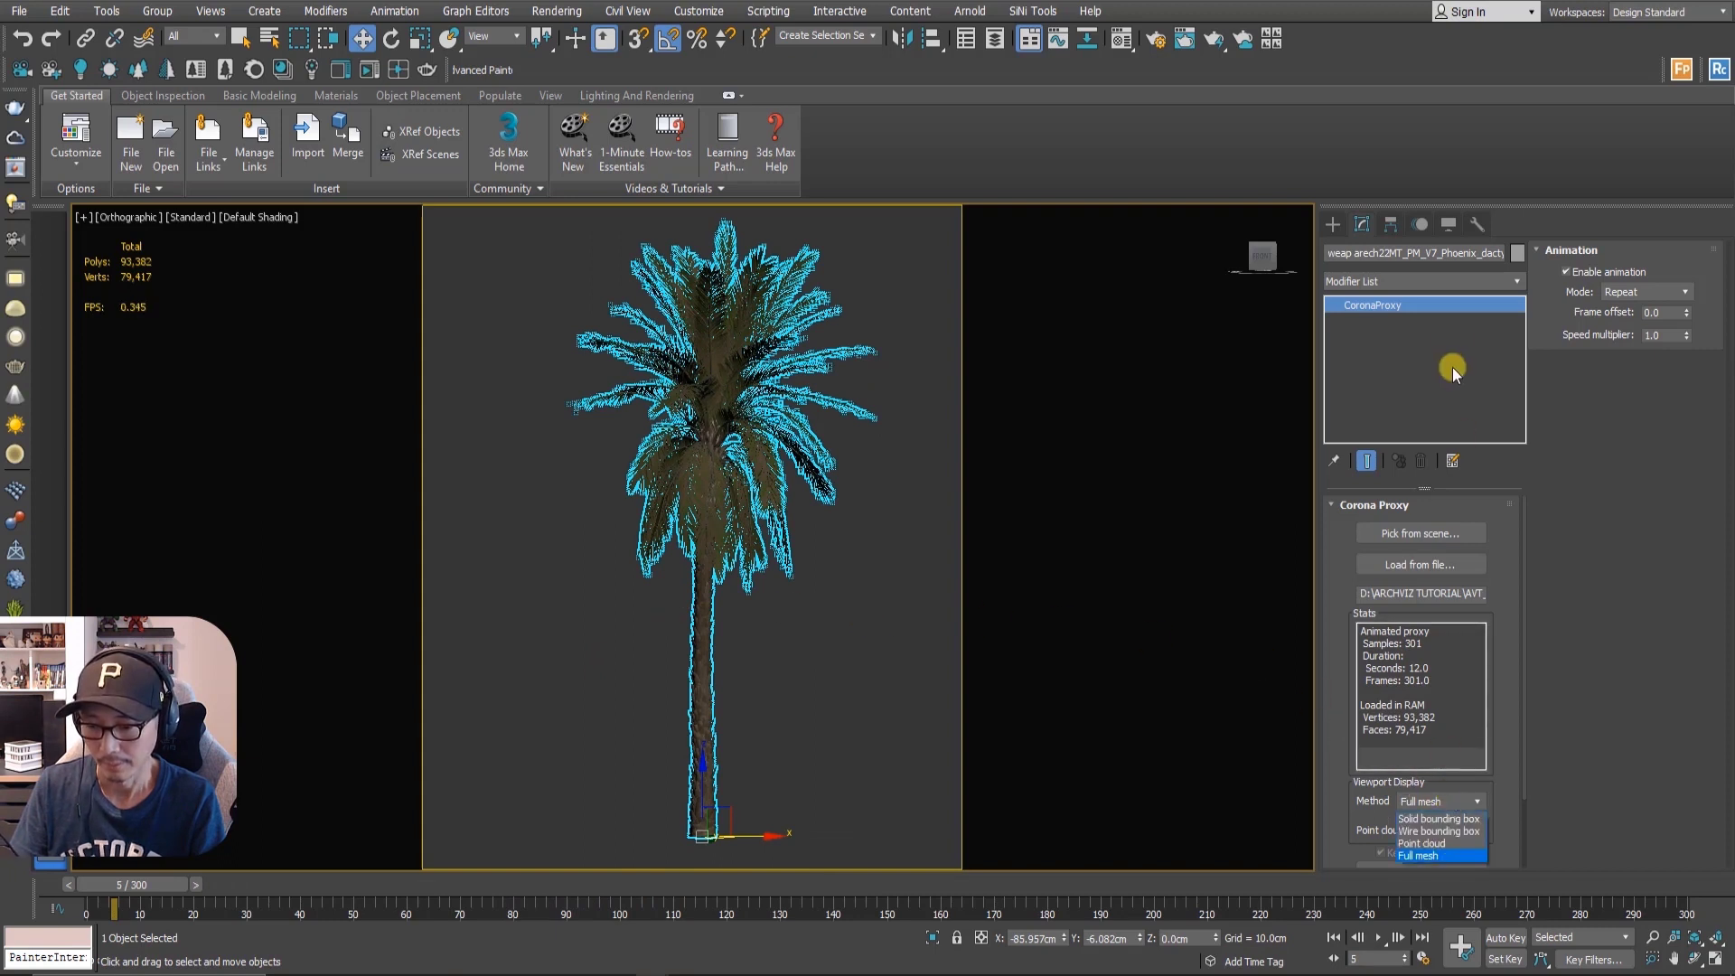
key("Return")
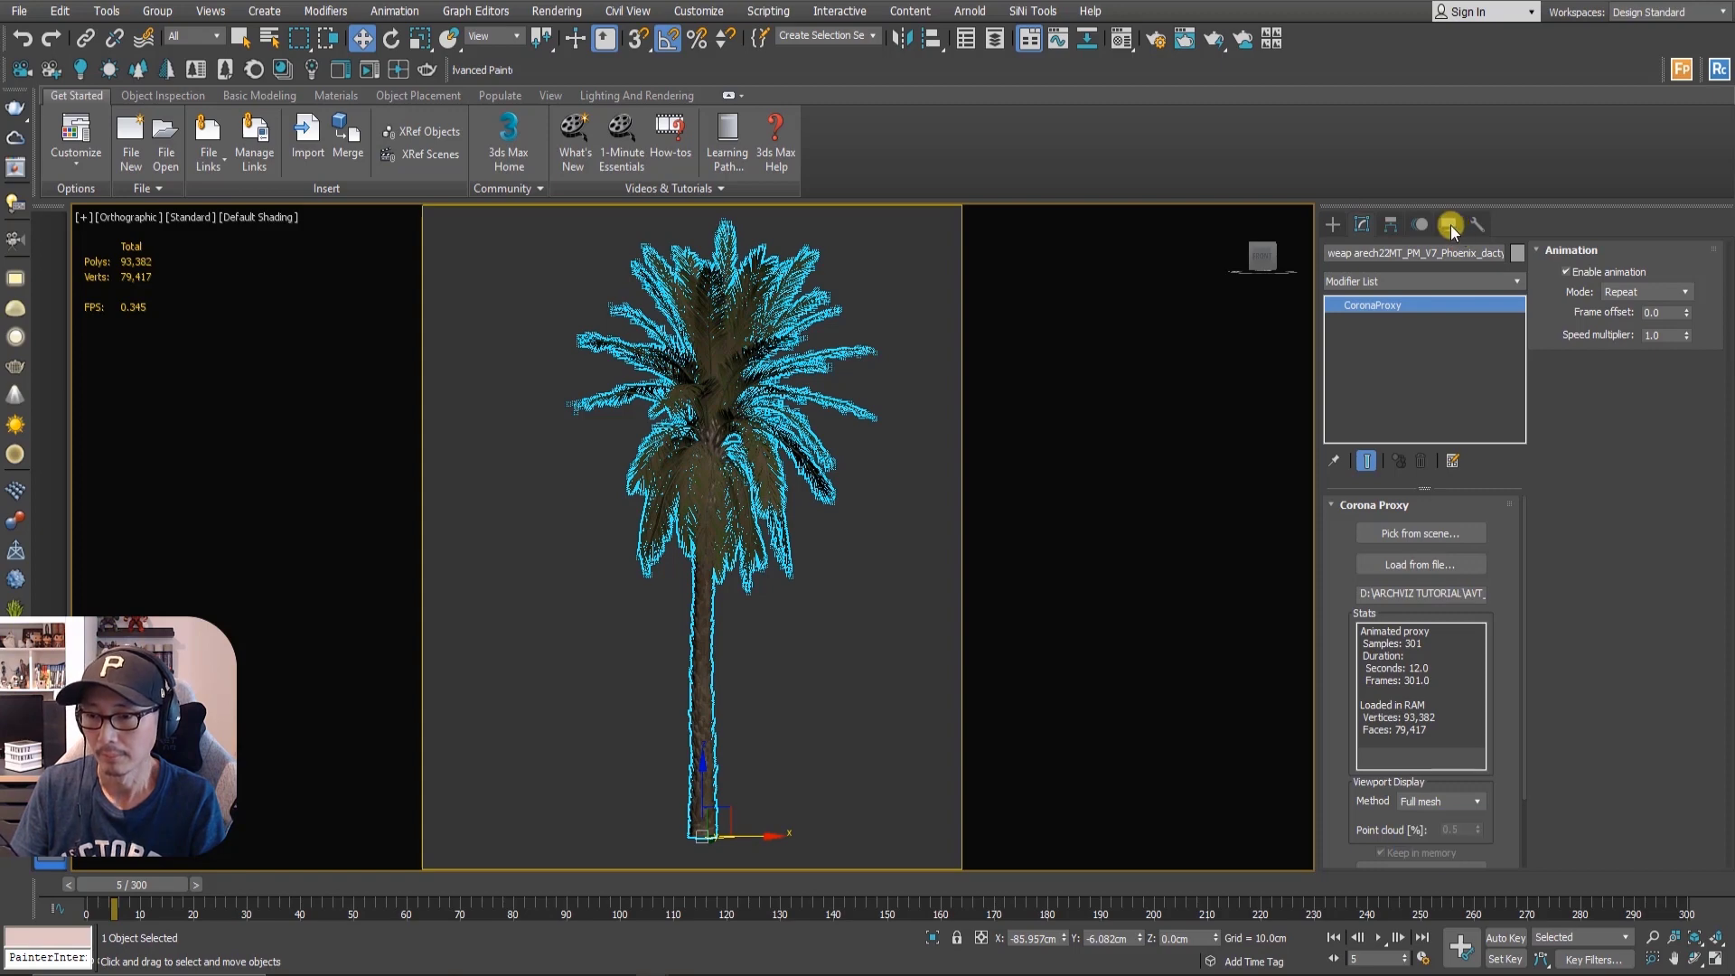
left_click(1450, 226)
left_click(1347, 224)
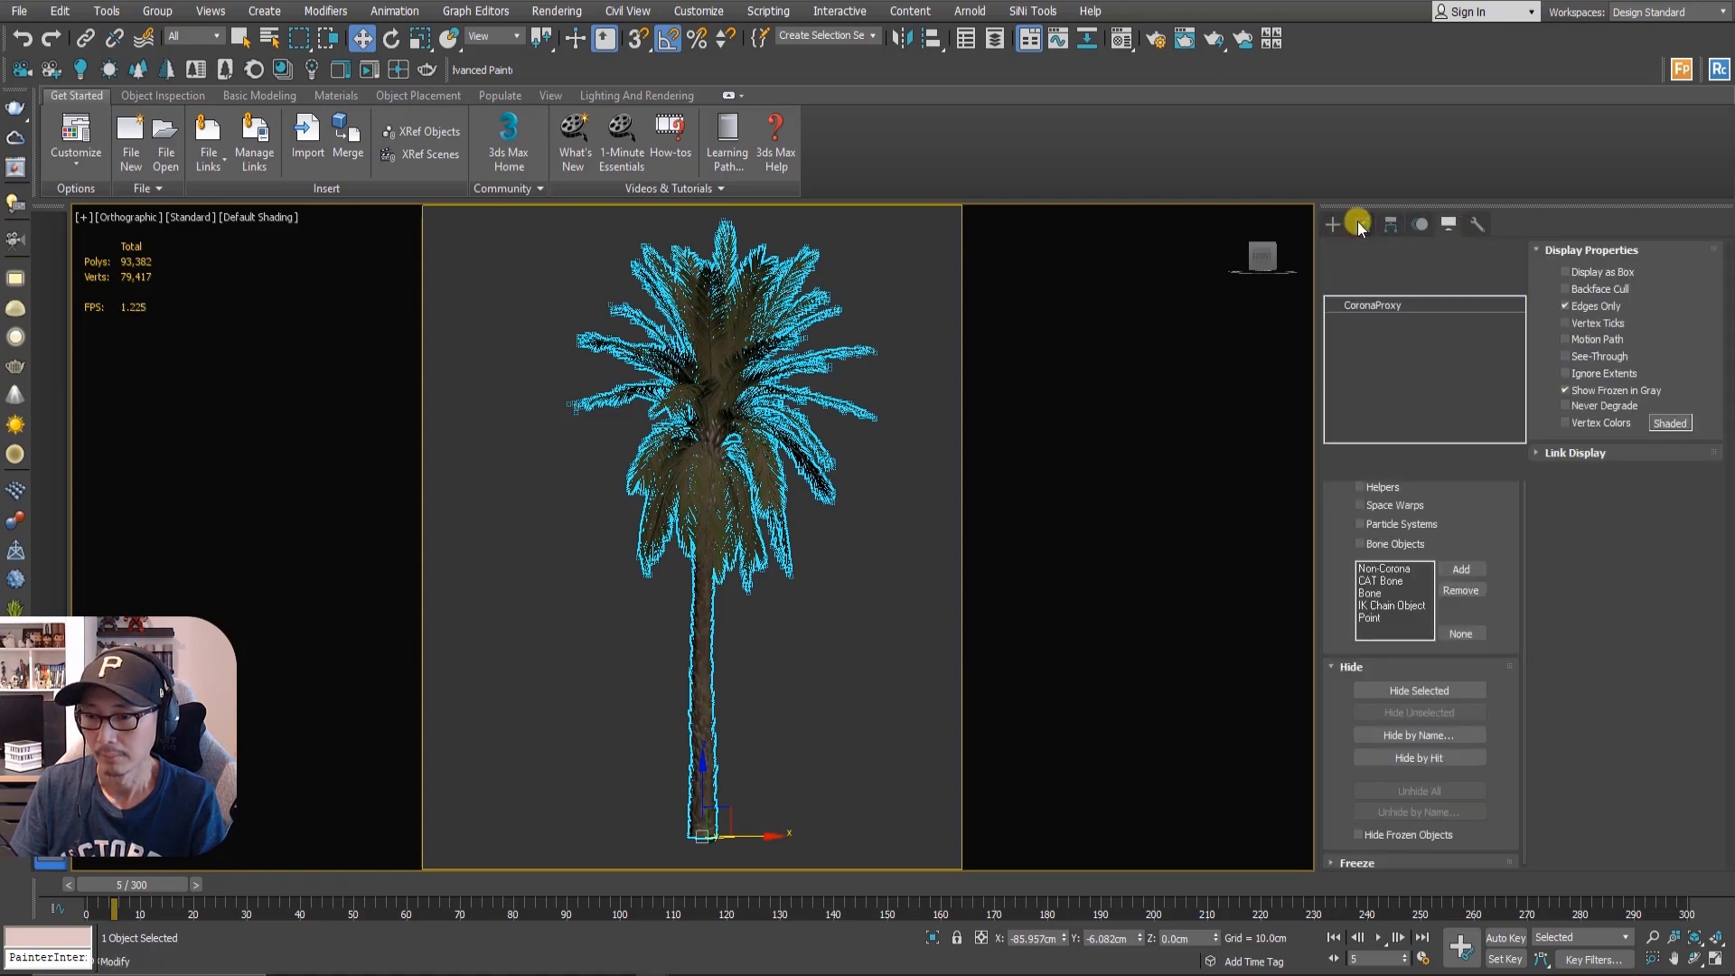
left_click(843, 513)
left_click(685, 765)
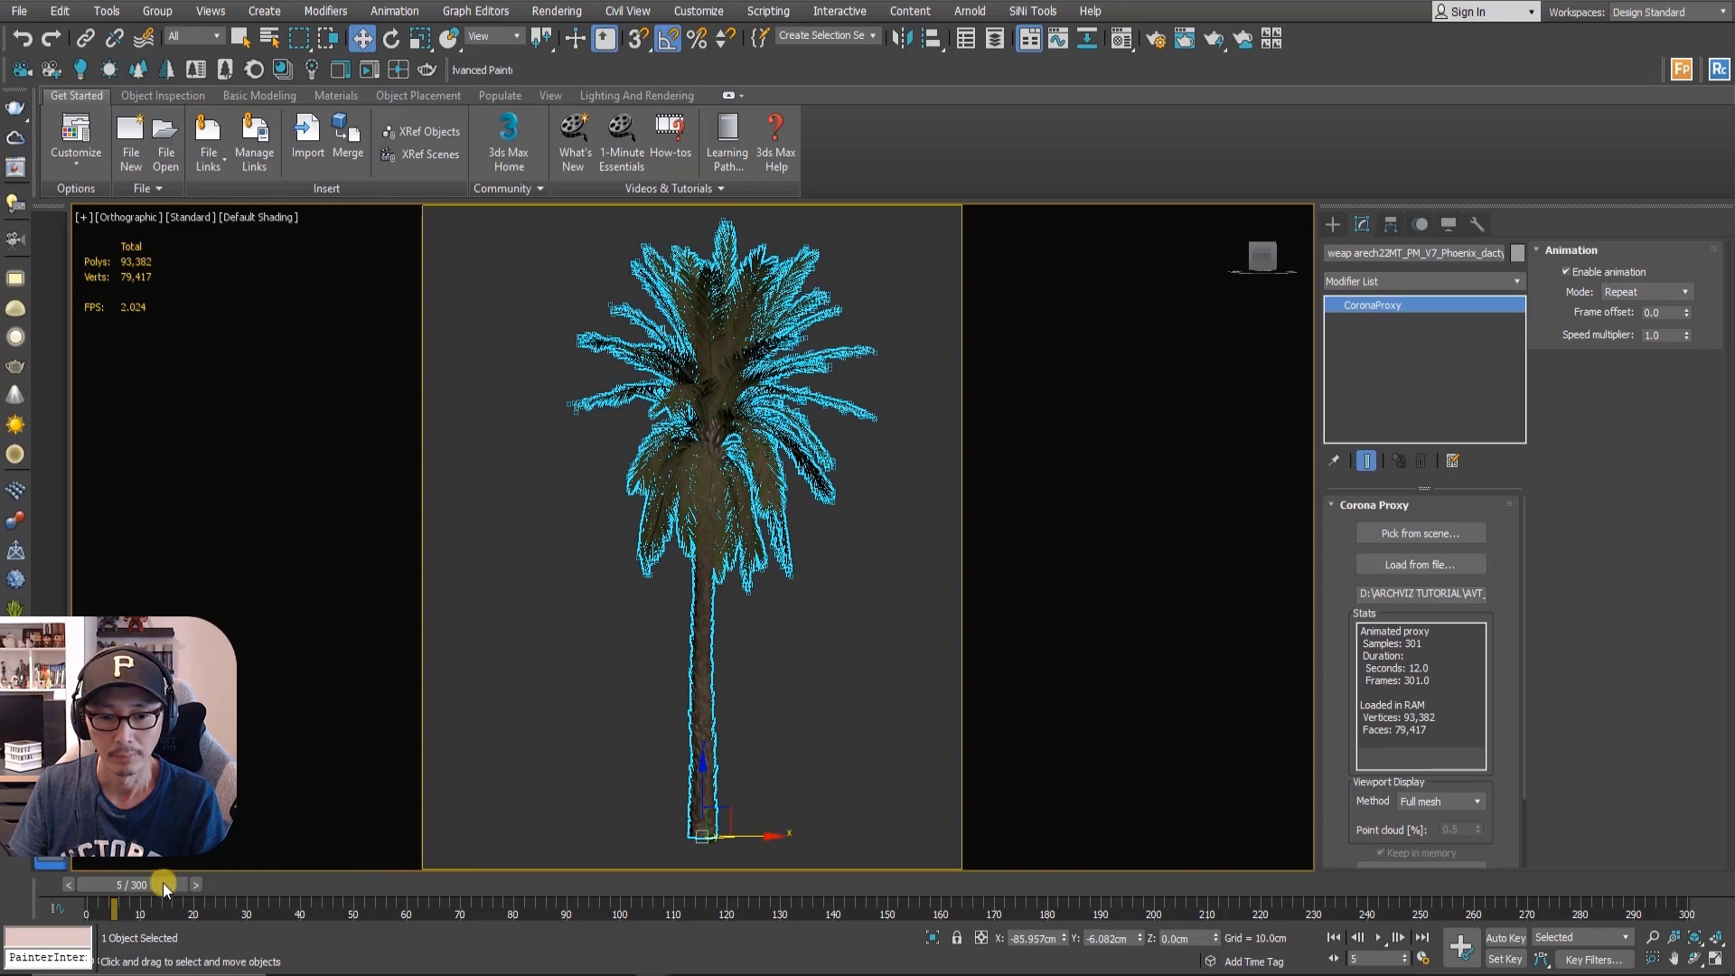
left_click_drag(166, 889, 1552, 931)
left_click_drag(1353, 817, 1337, 729)
- Reselect the palm proxy and scrub the animation to preview the tree
left_click(931, 629)
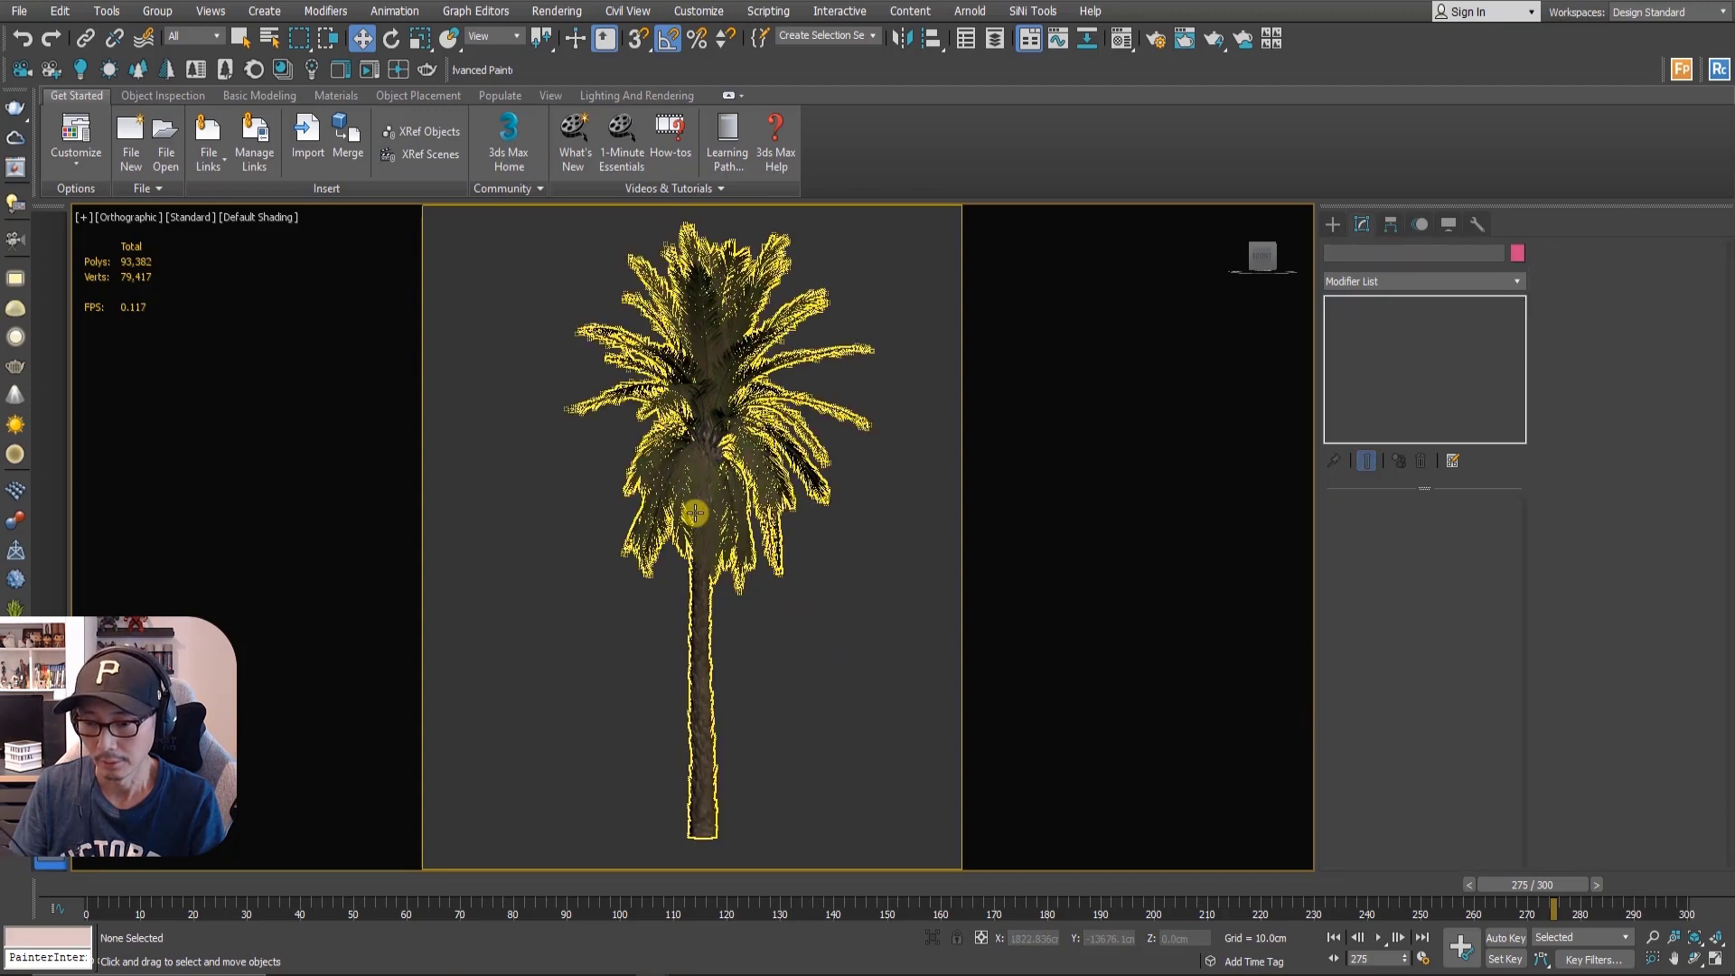
left_click(695, 513)
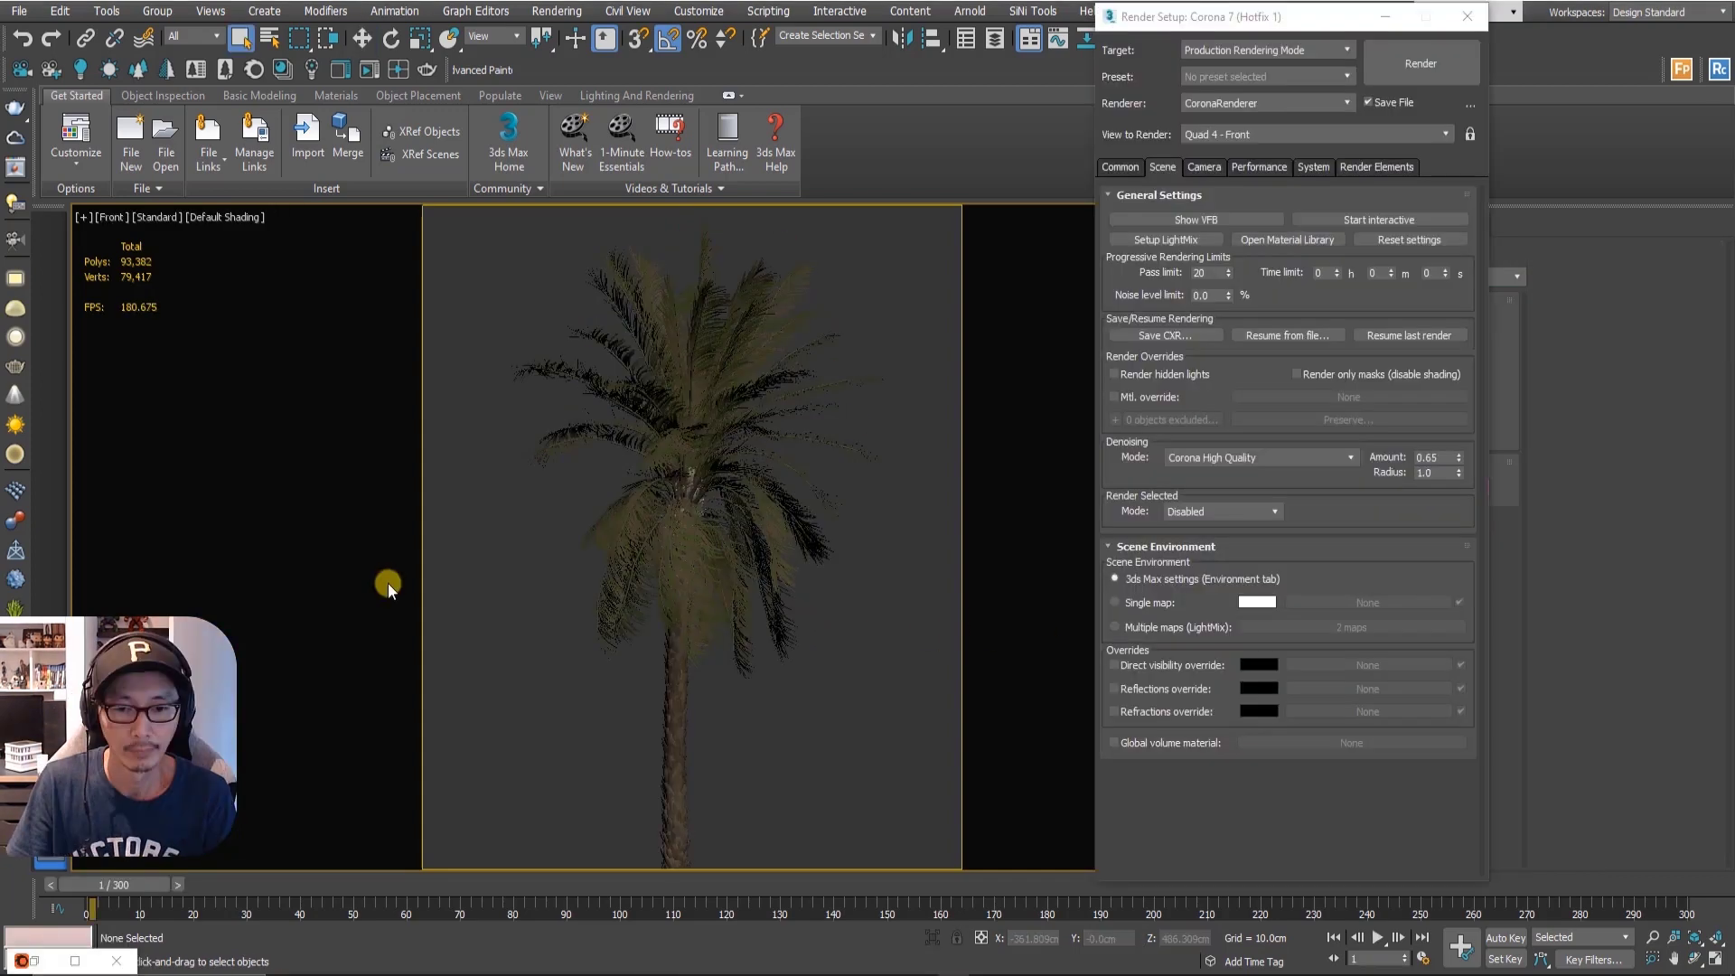
left_click_drag(135, 889, 837, 889)
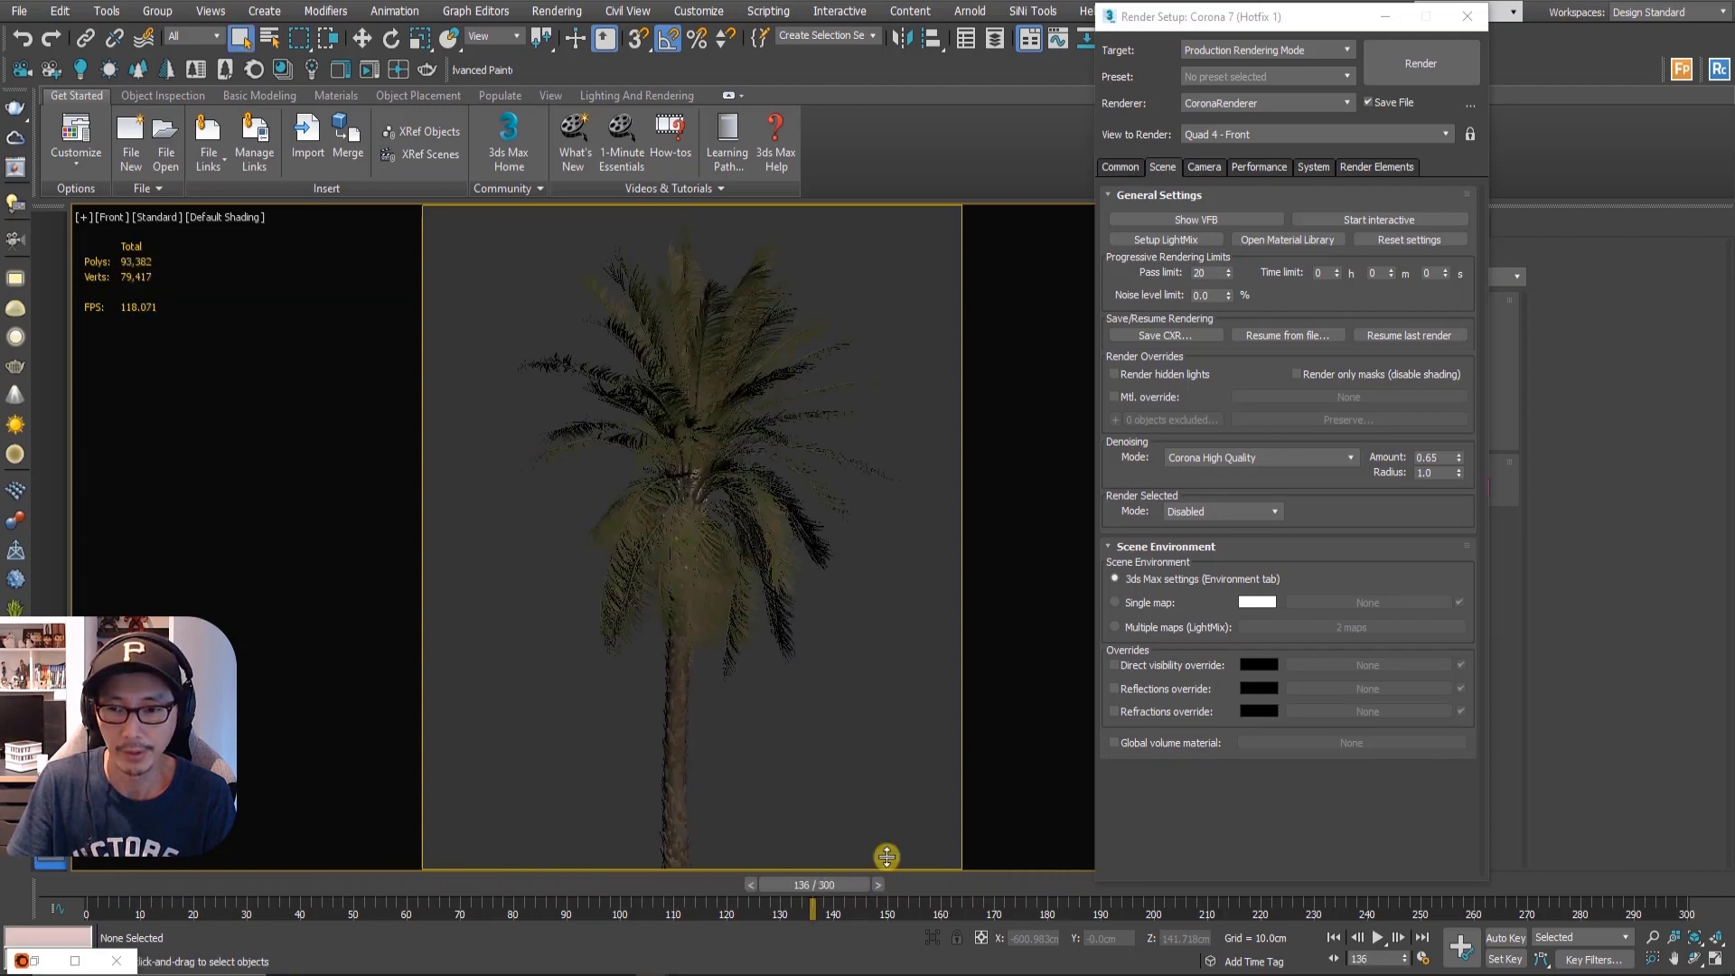
- Check the Common tab's 0–300 time output and save path, then render the sequence
left_click(1121, 166)
left_click(1162, 167)
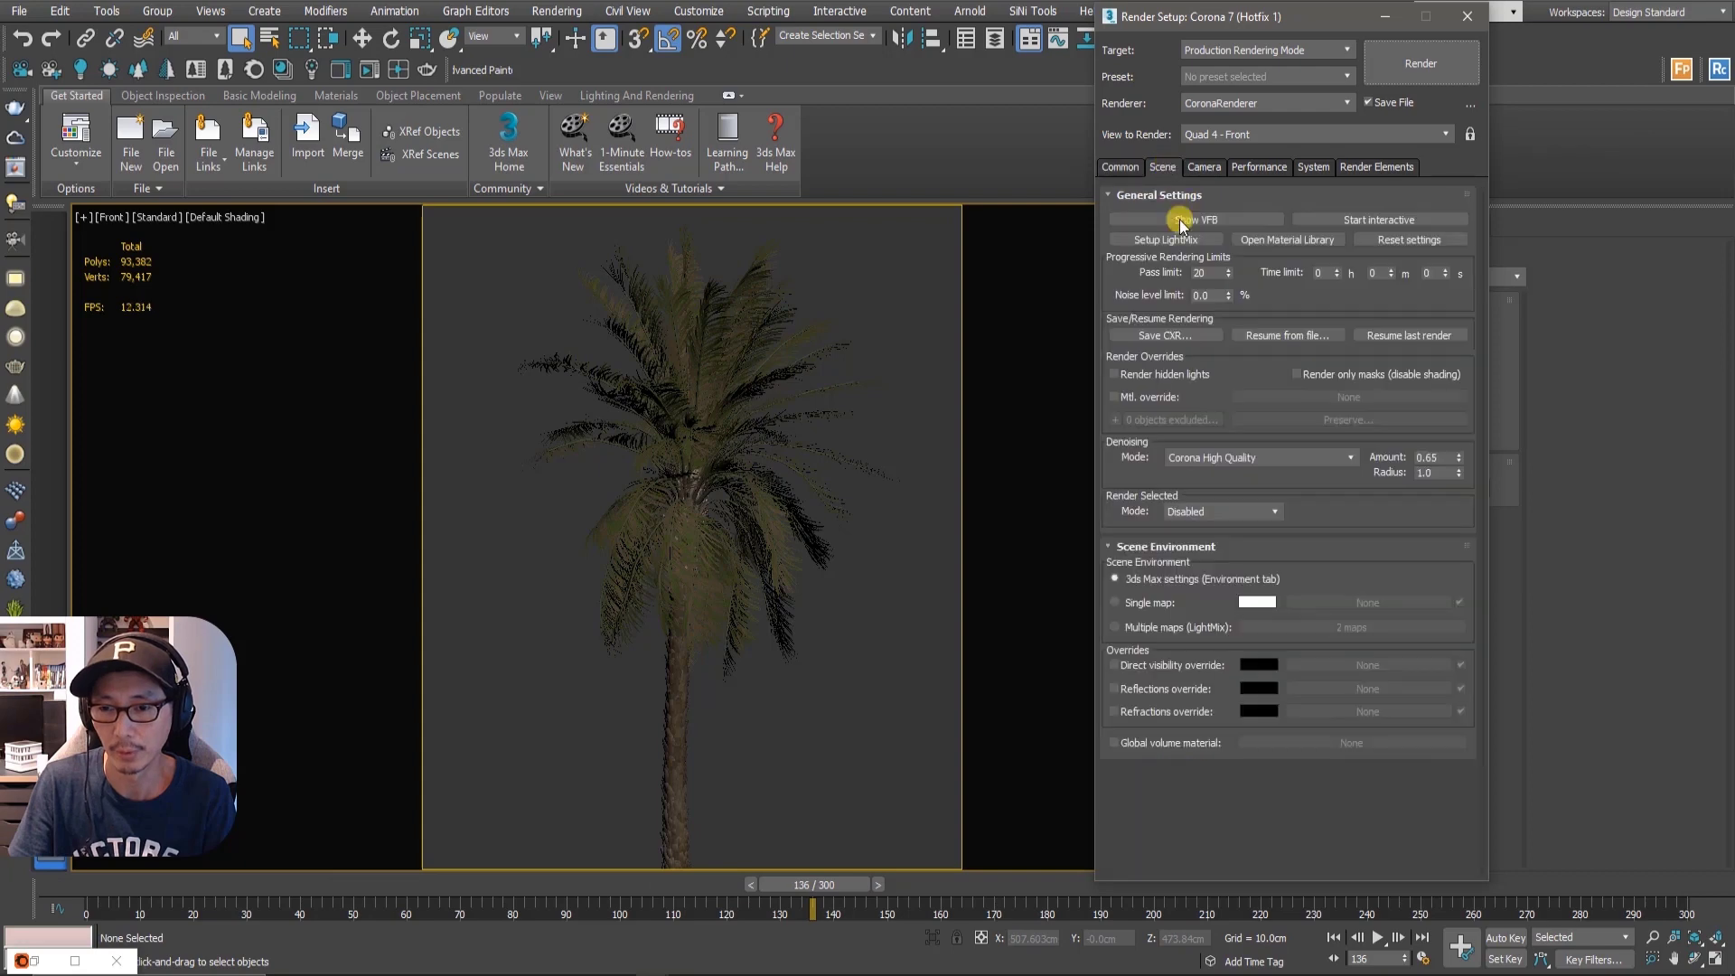
left_click(1121, 166)
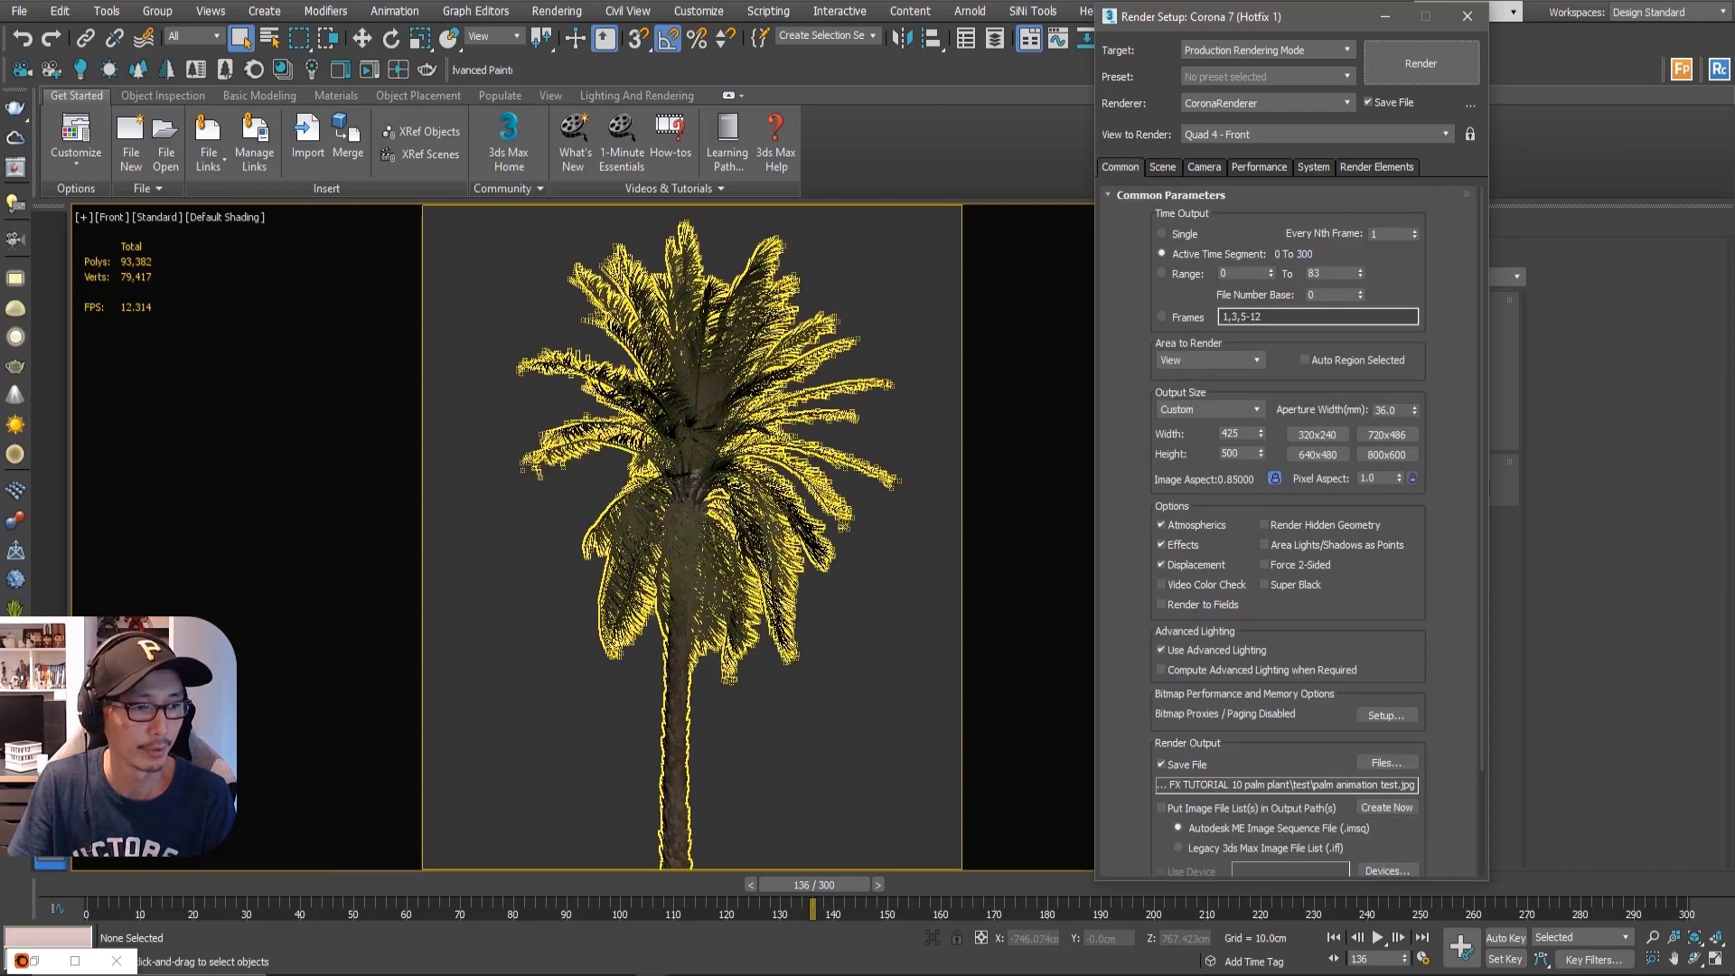
key("shift+q")
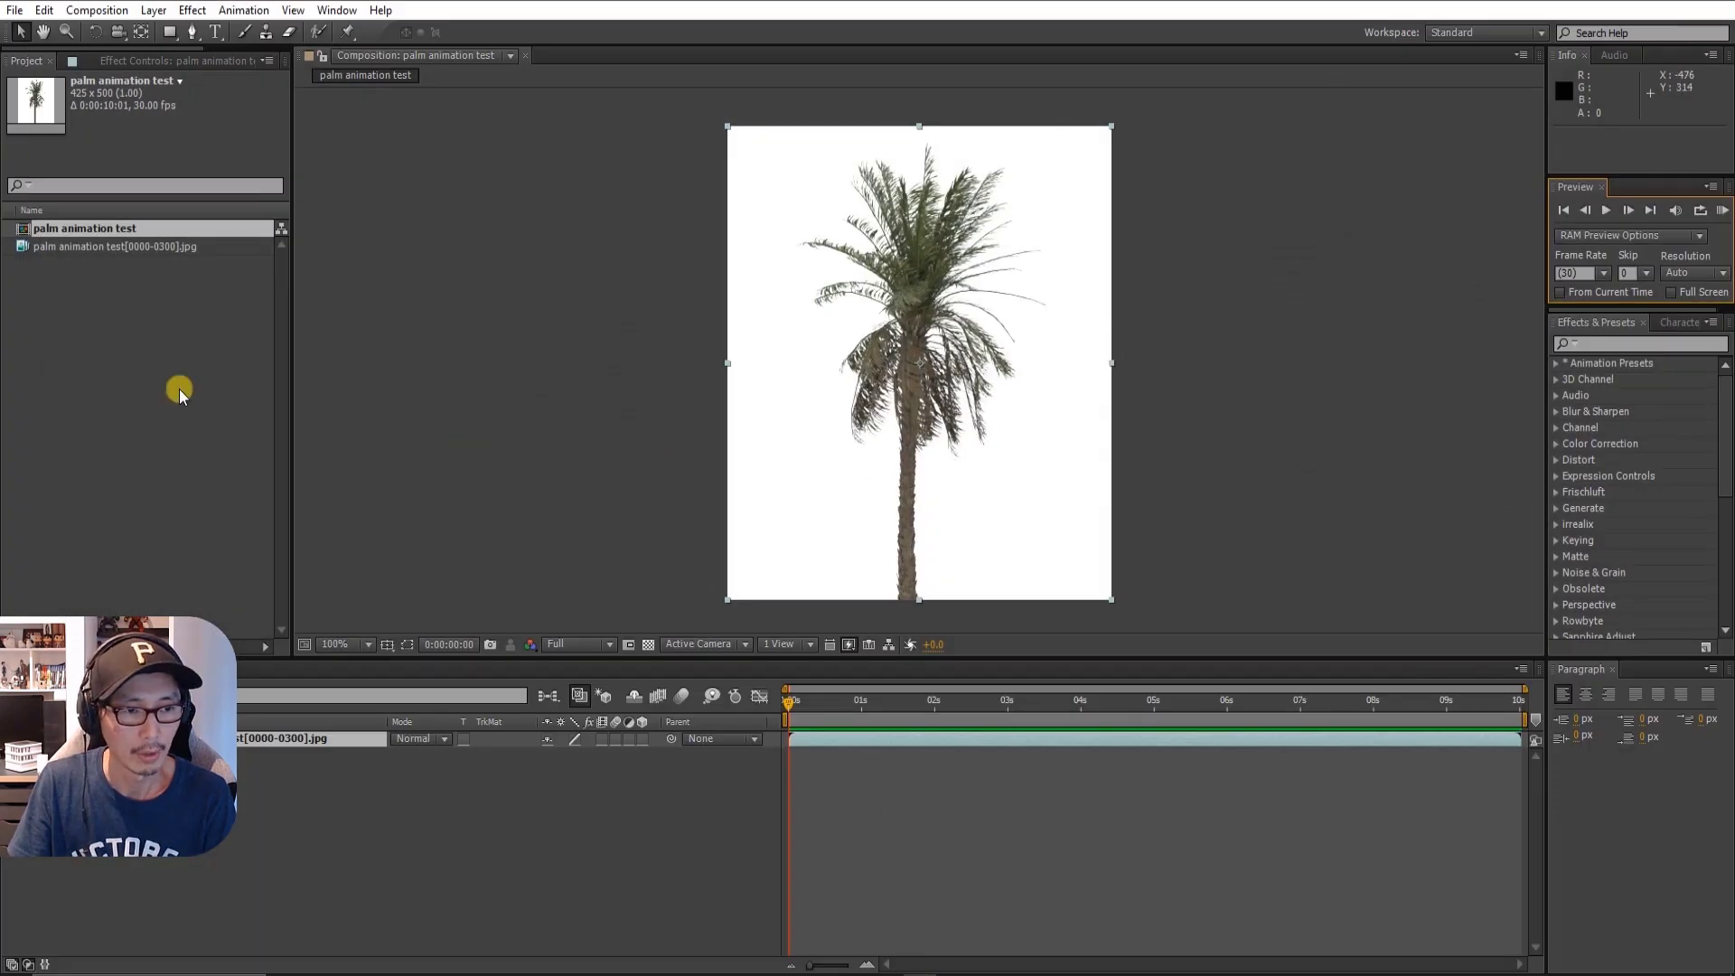
- RAM-preview the palm animation test sequence (frames 0000–0300) and stop playback
left_click(155, 381)
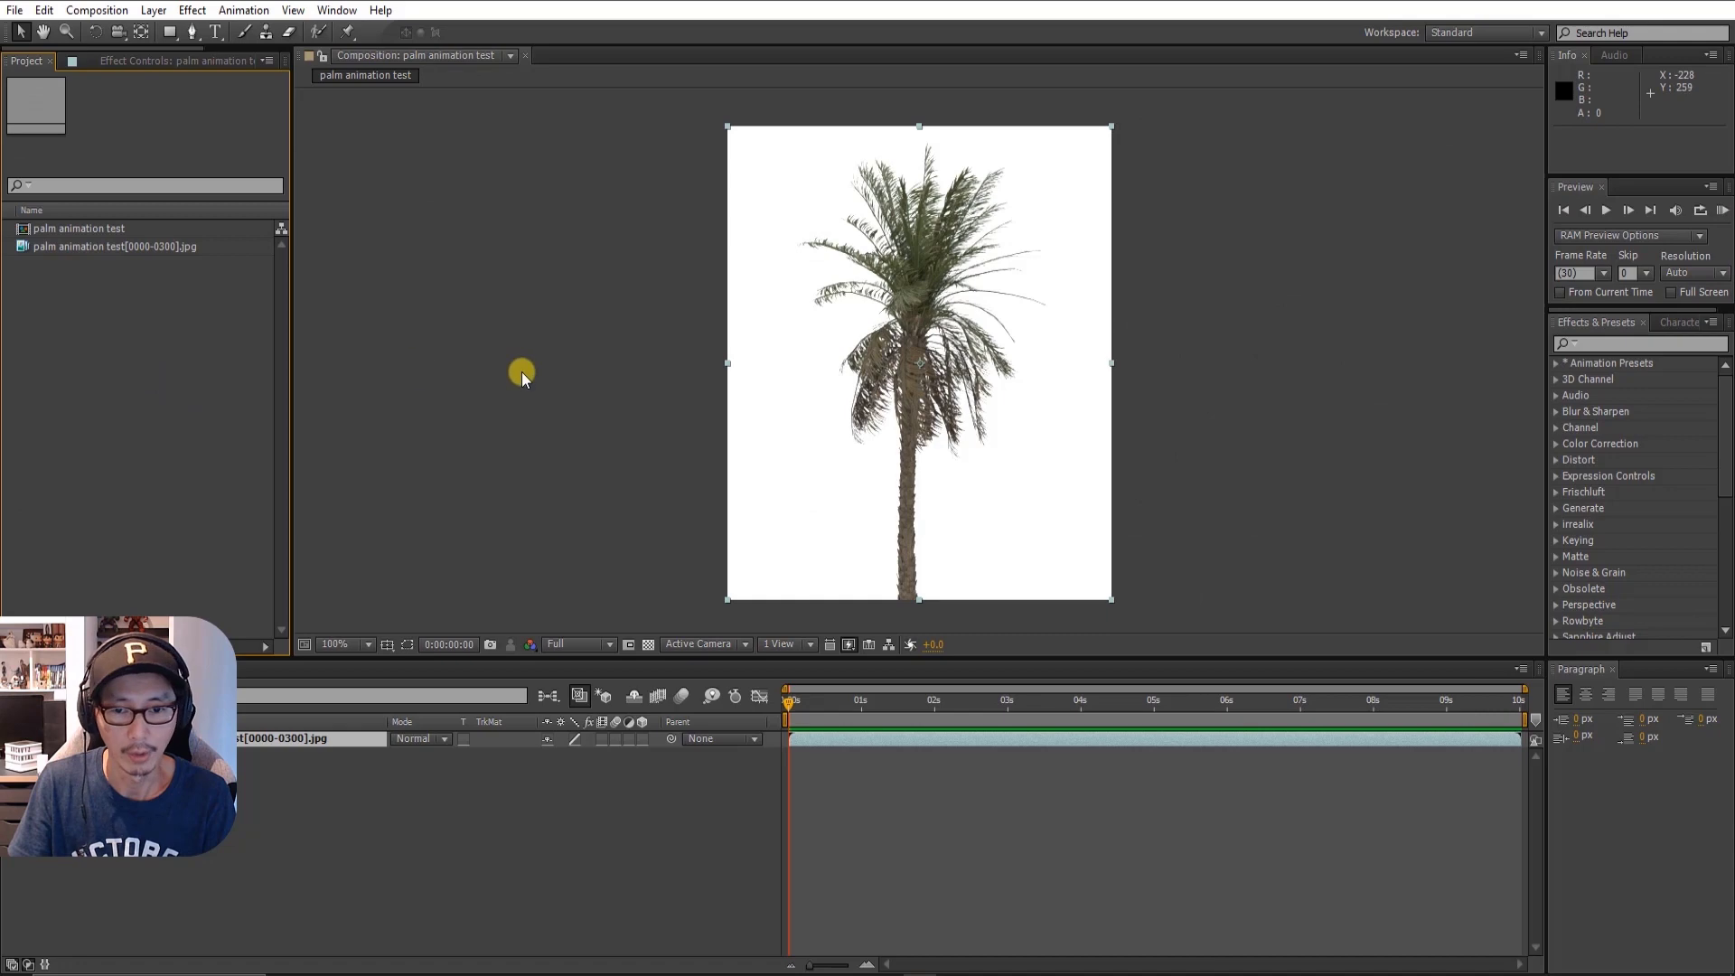
key("period")
key("comma")
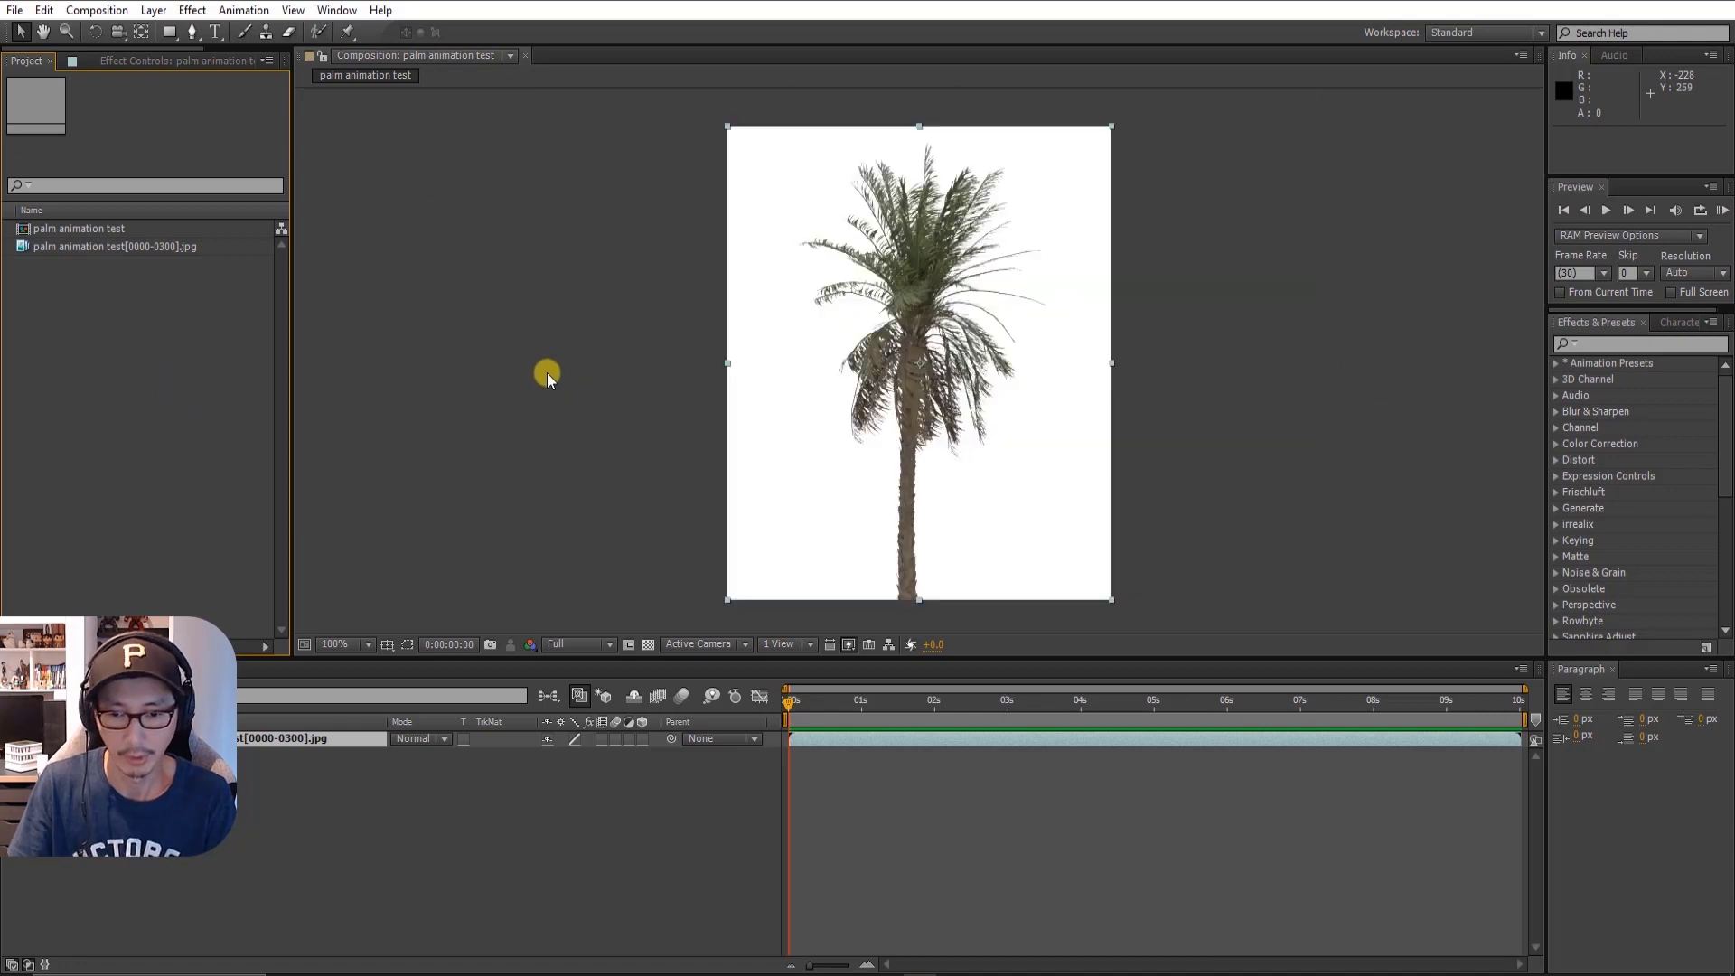
left_click(1724, 214)
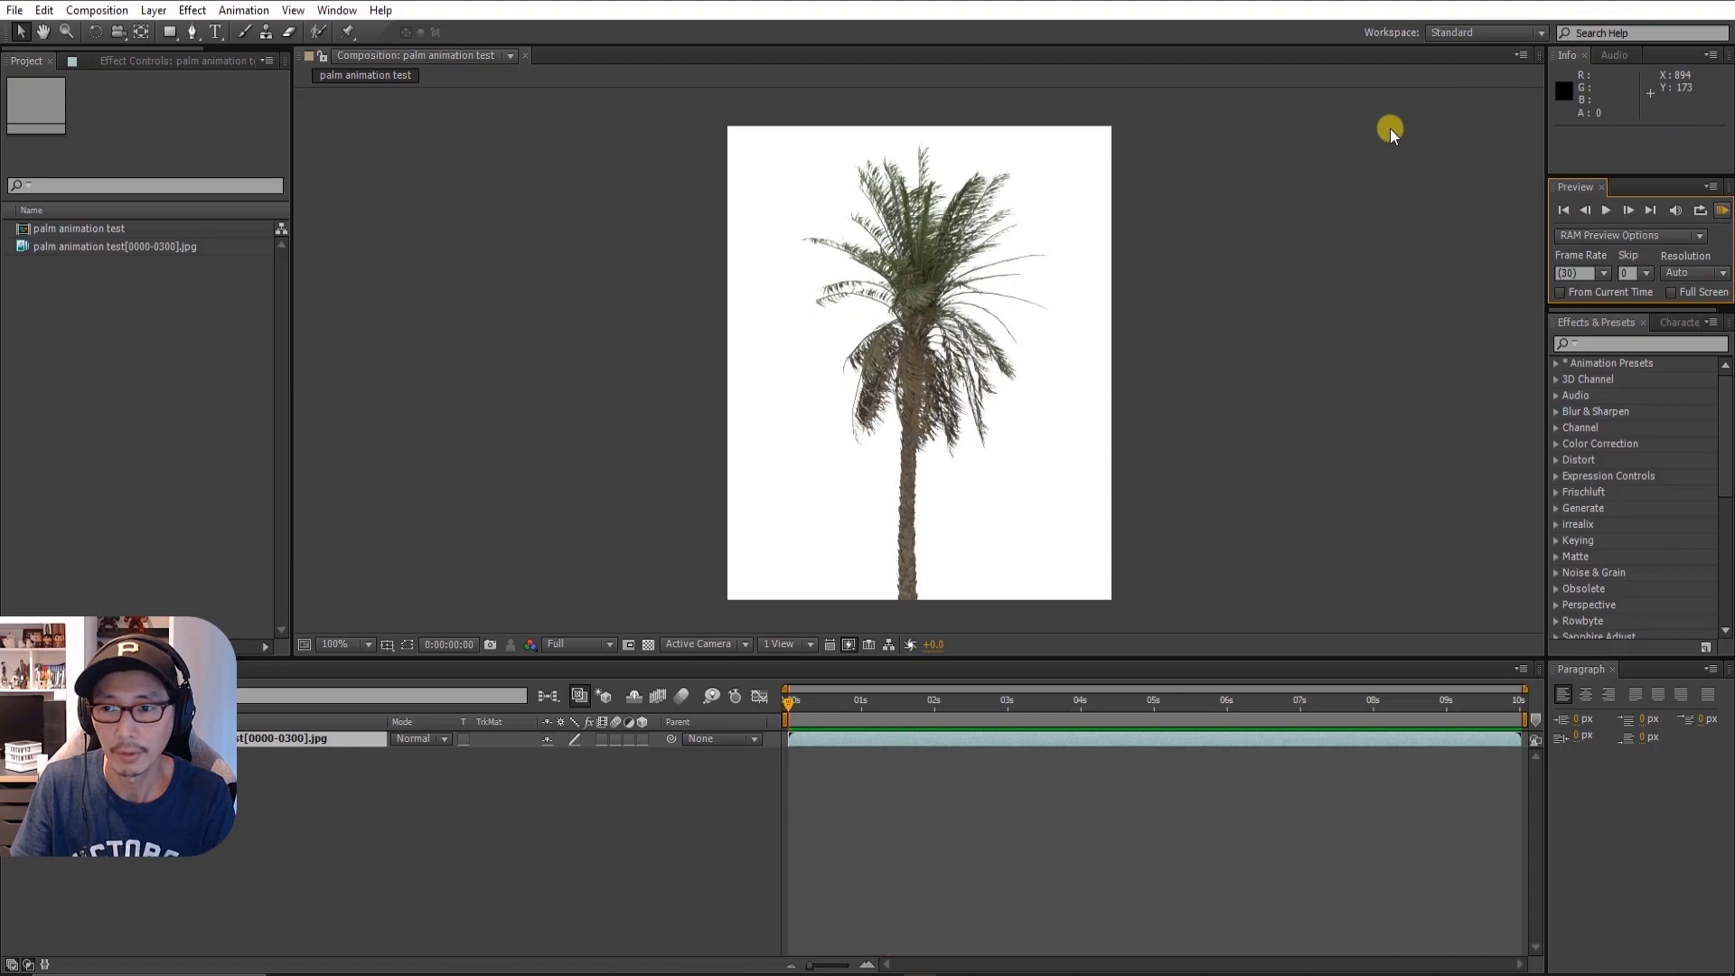
key("space")
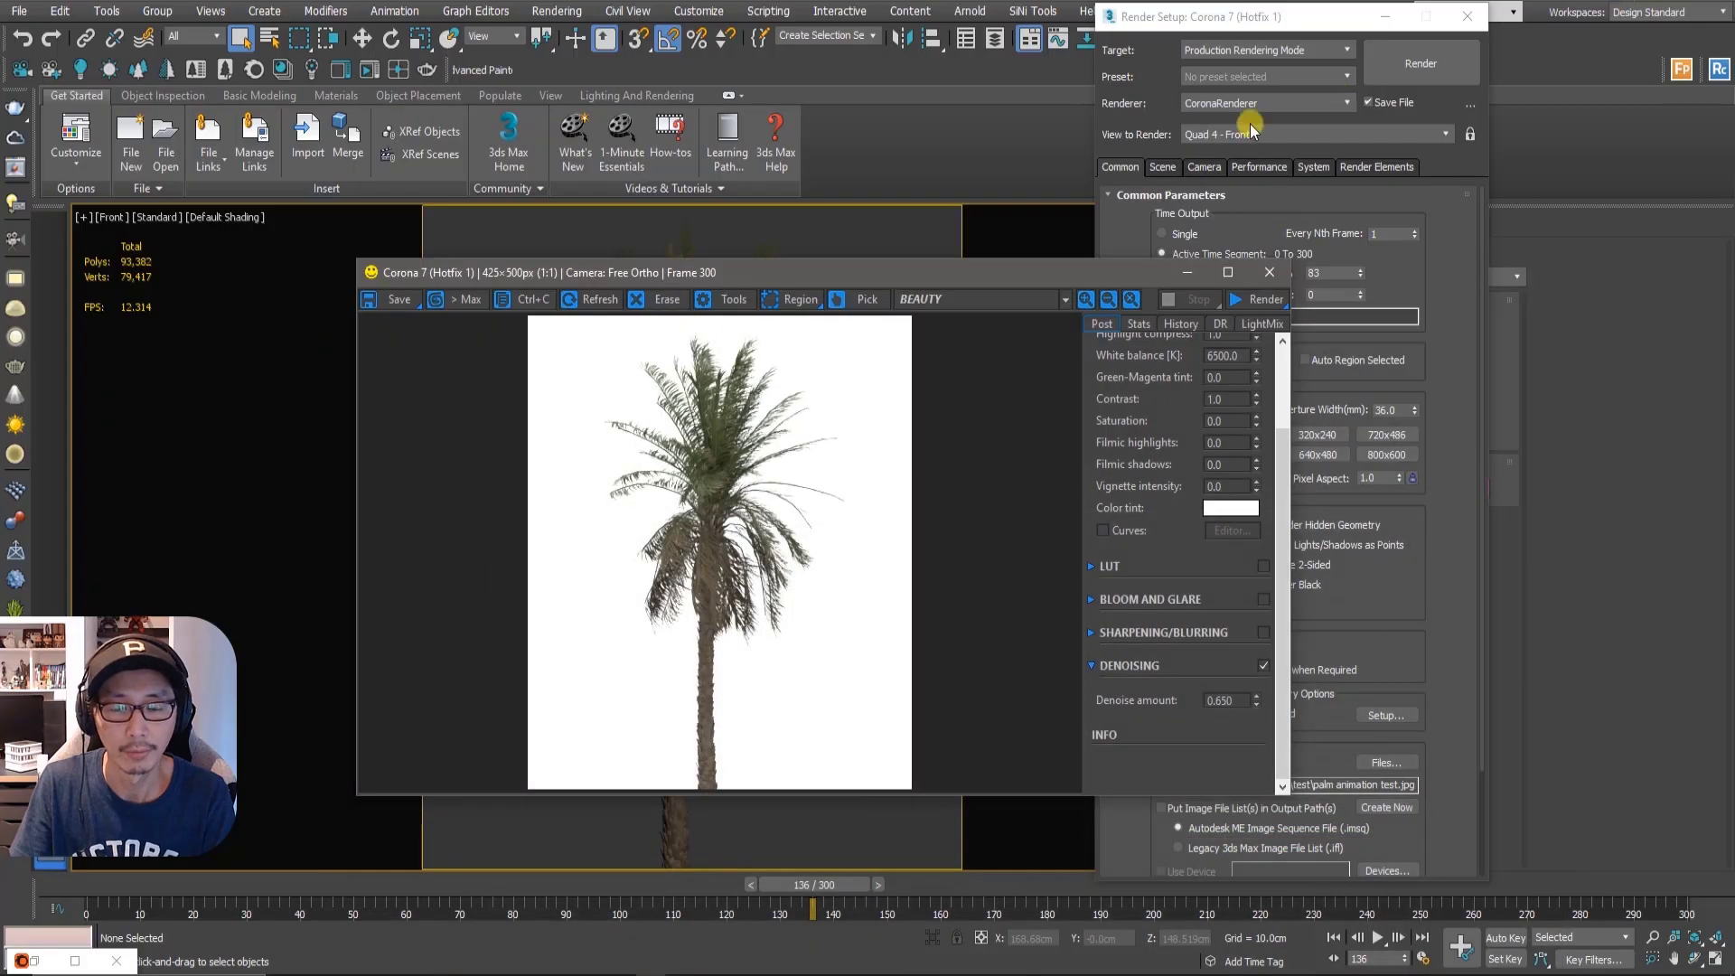
- Move the frame buffer and Render Setup windows aside, then scrub the selected palm proxy's animation
left_click_drag(855, 271, 0, 283)
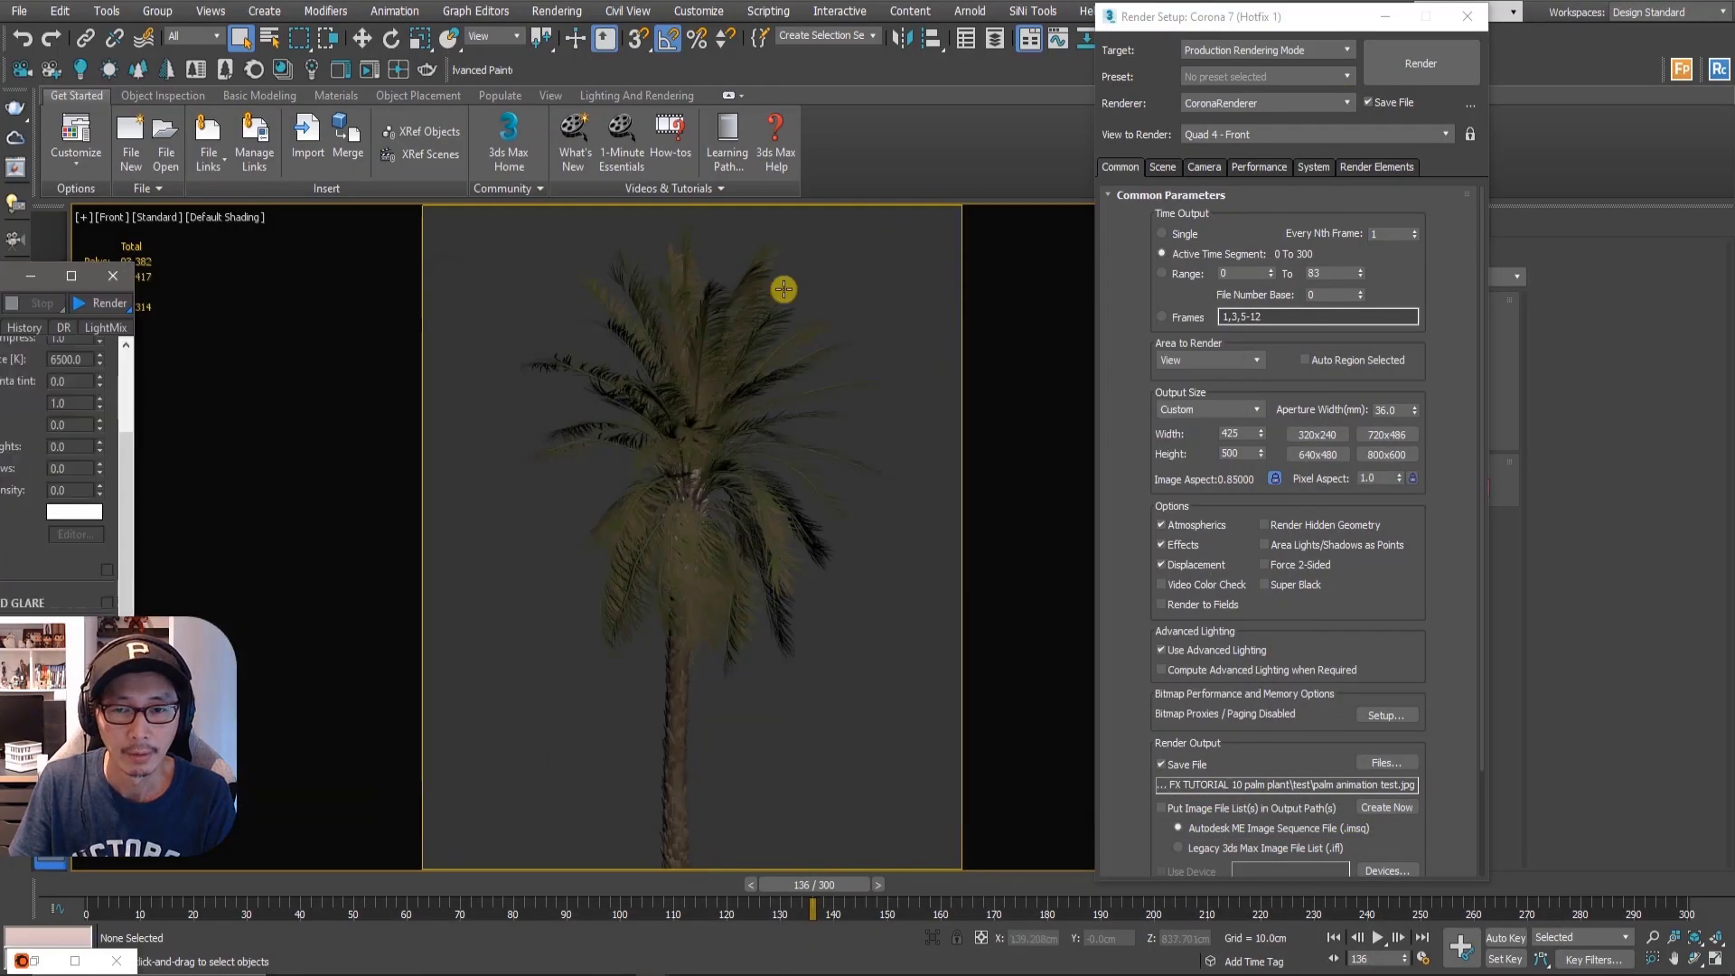
left_click_drag(1288, 18, 176, 392)
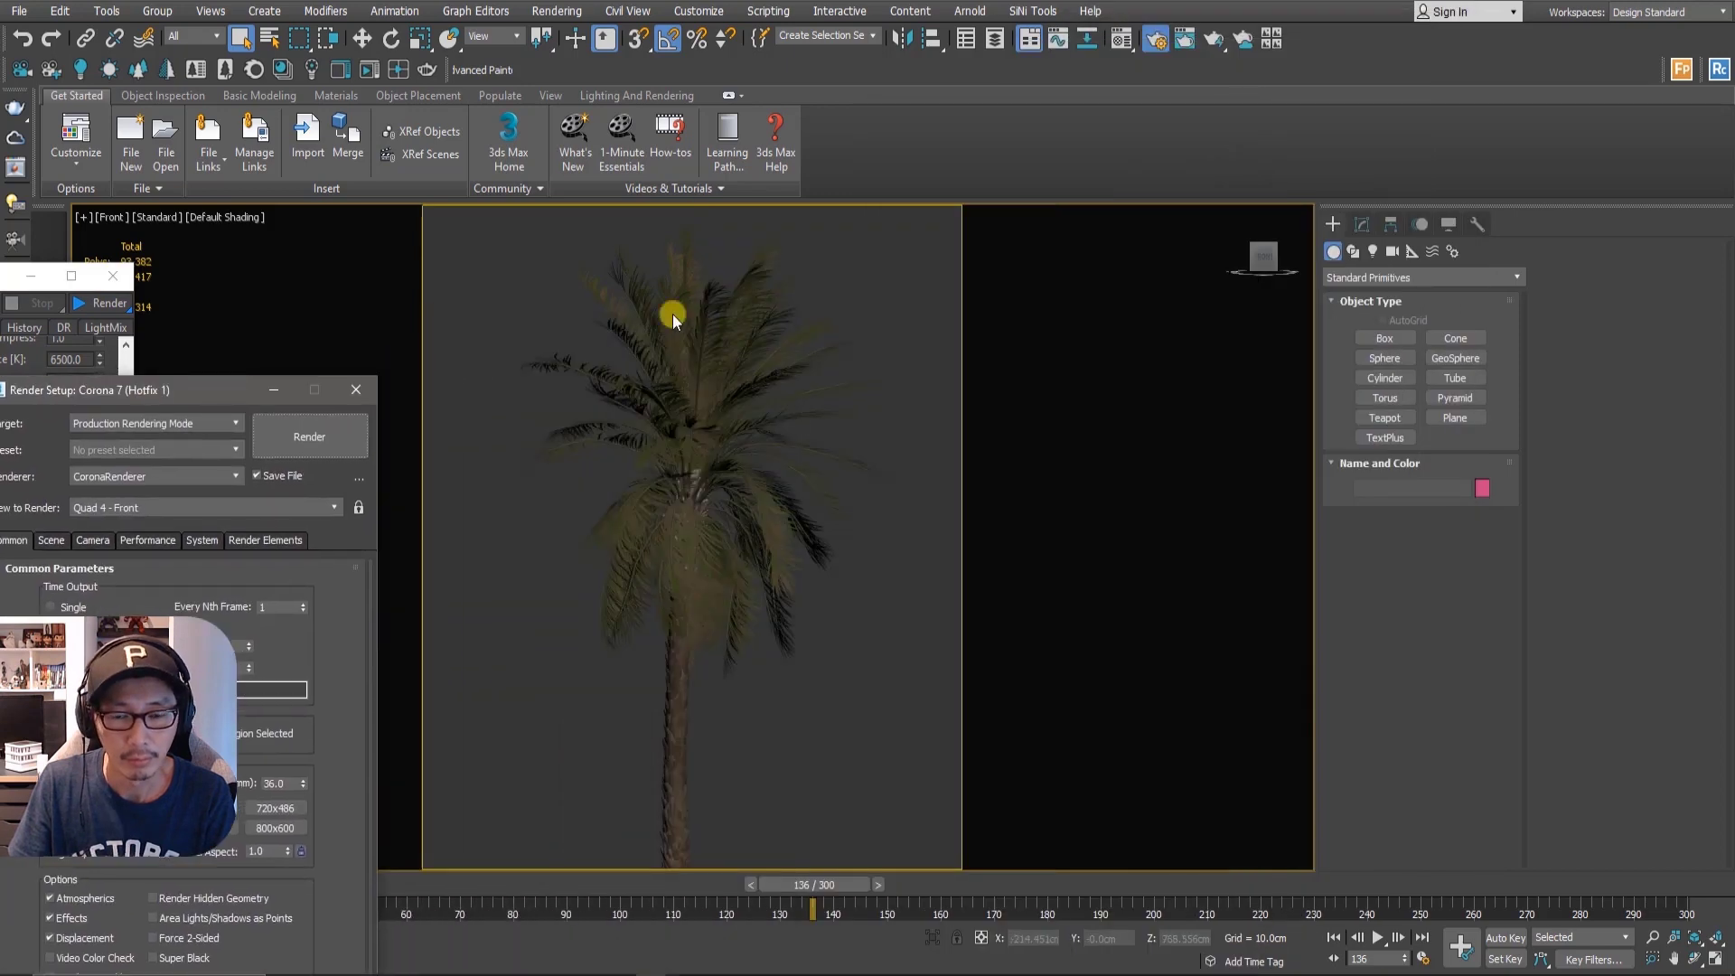
left_click(763, 345)
left_click(1356, 225)
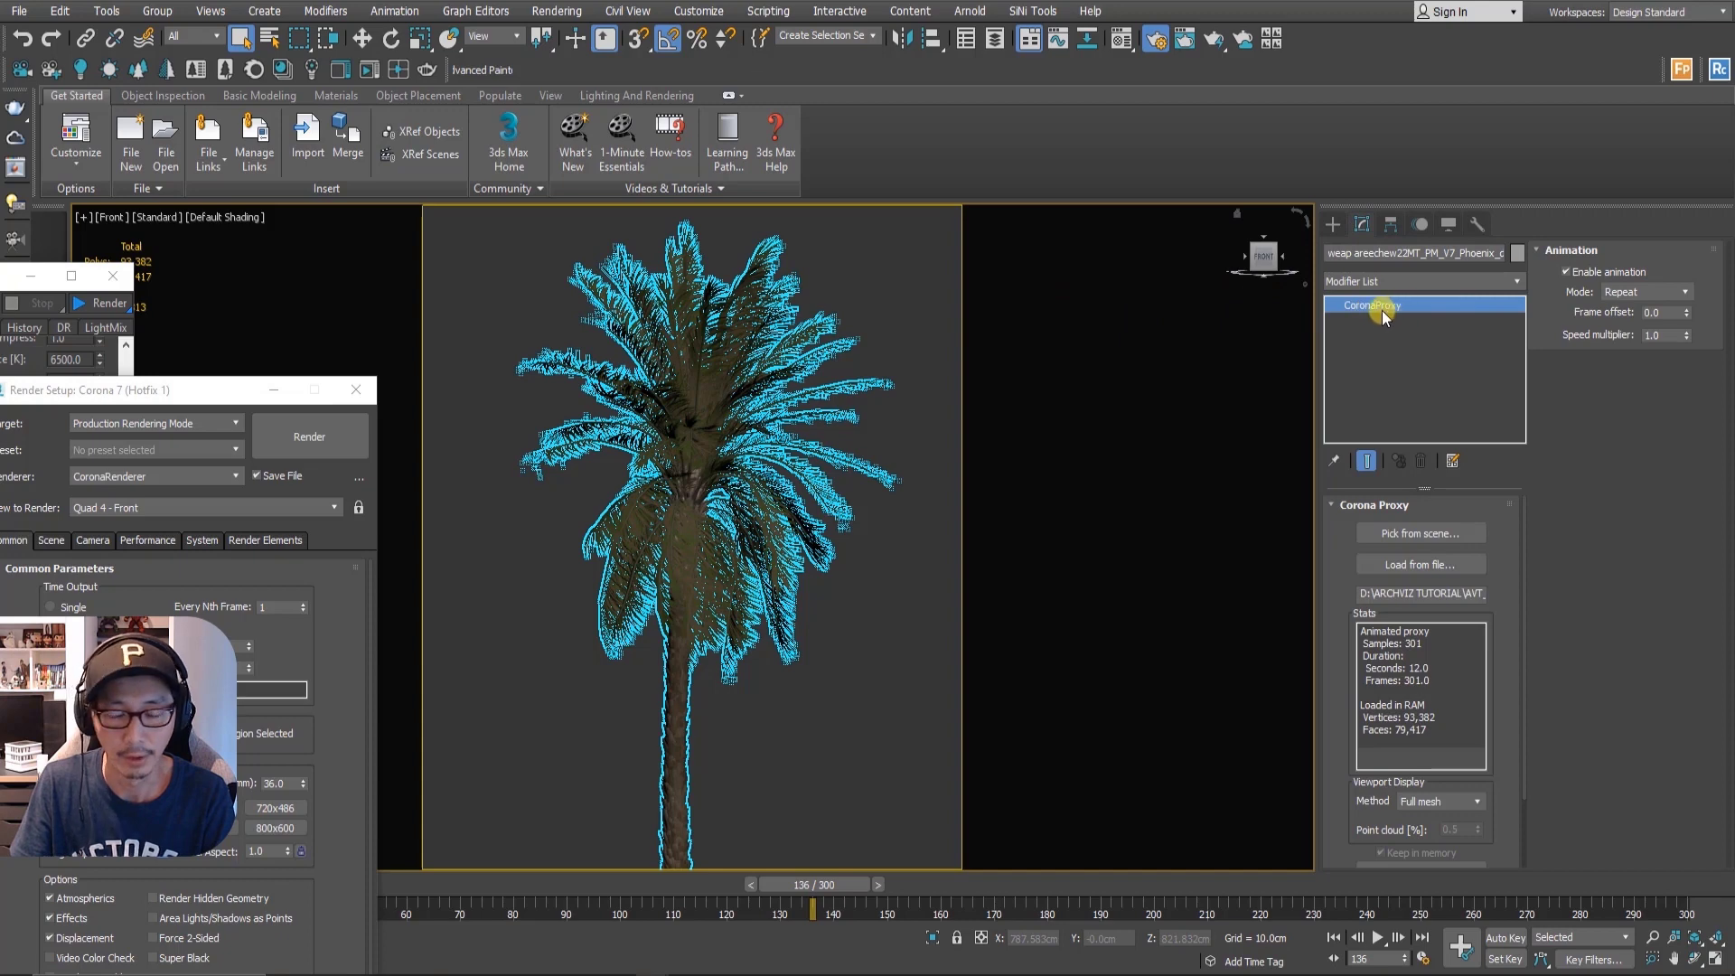
left_click(885, 302)
left_click(682, 371)
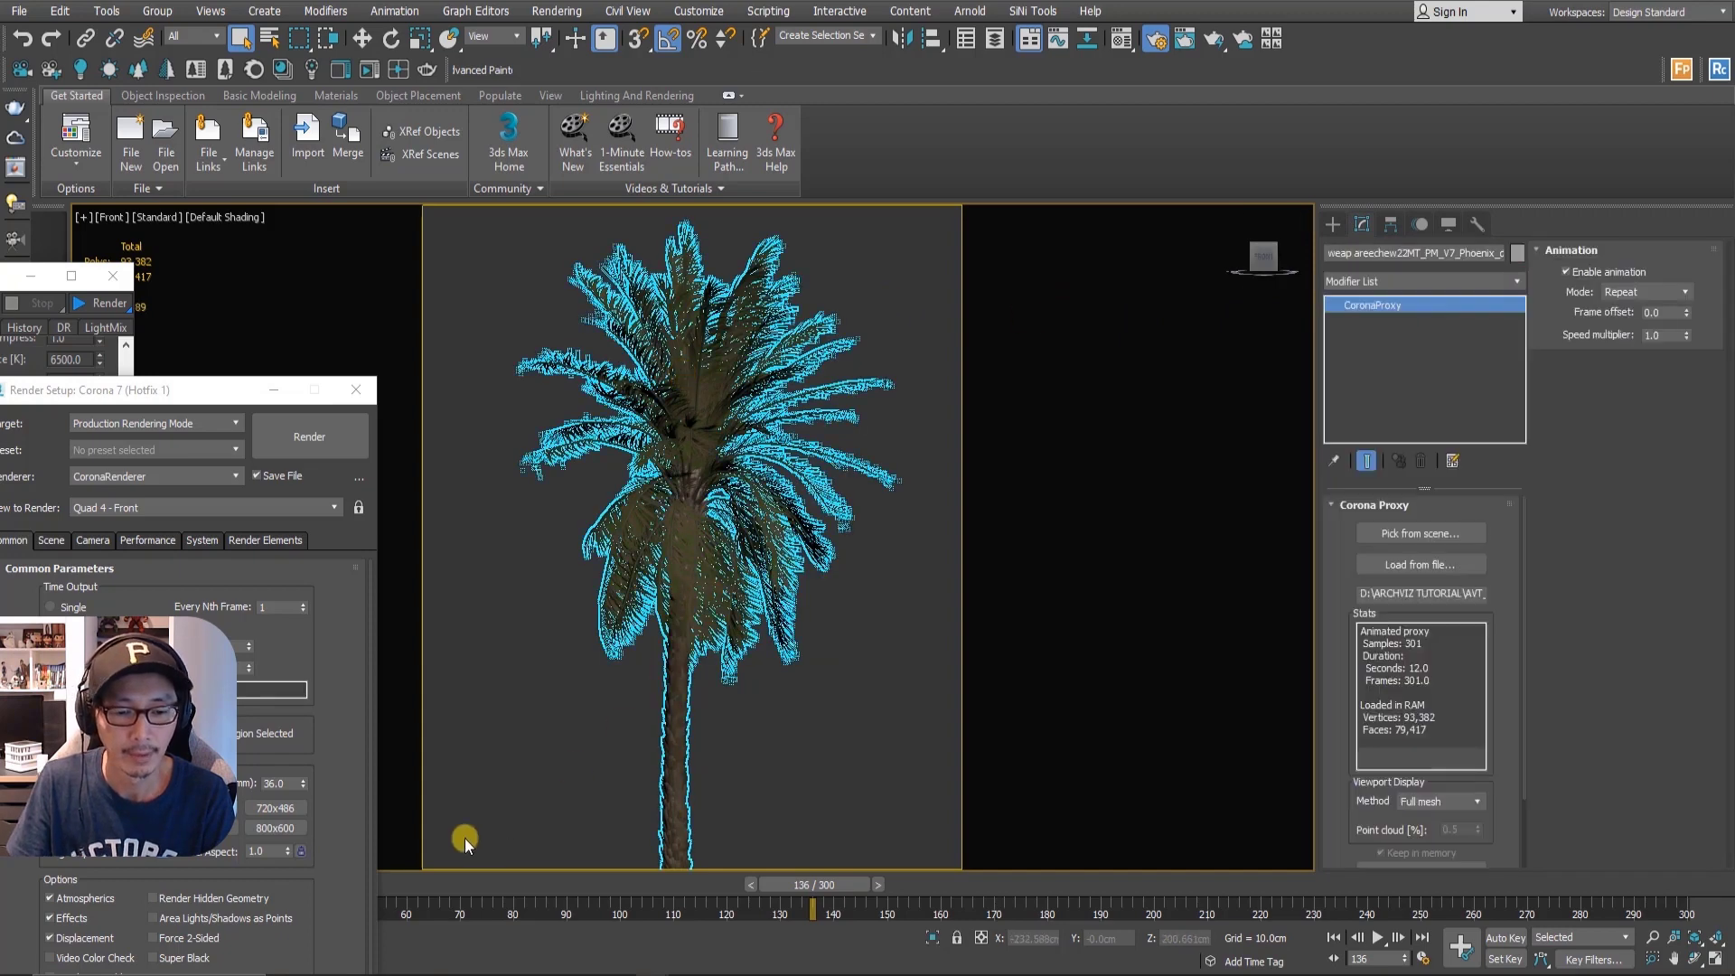
left_click_drag(804, 890, 1487, 885)
- Bring Render Setup back, scrub the palm's motion again, then move the window off the viewport
left_click_drag(215, 408, 348, 67)
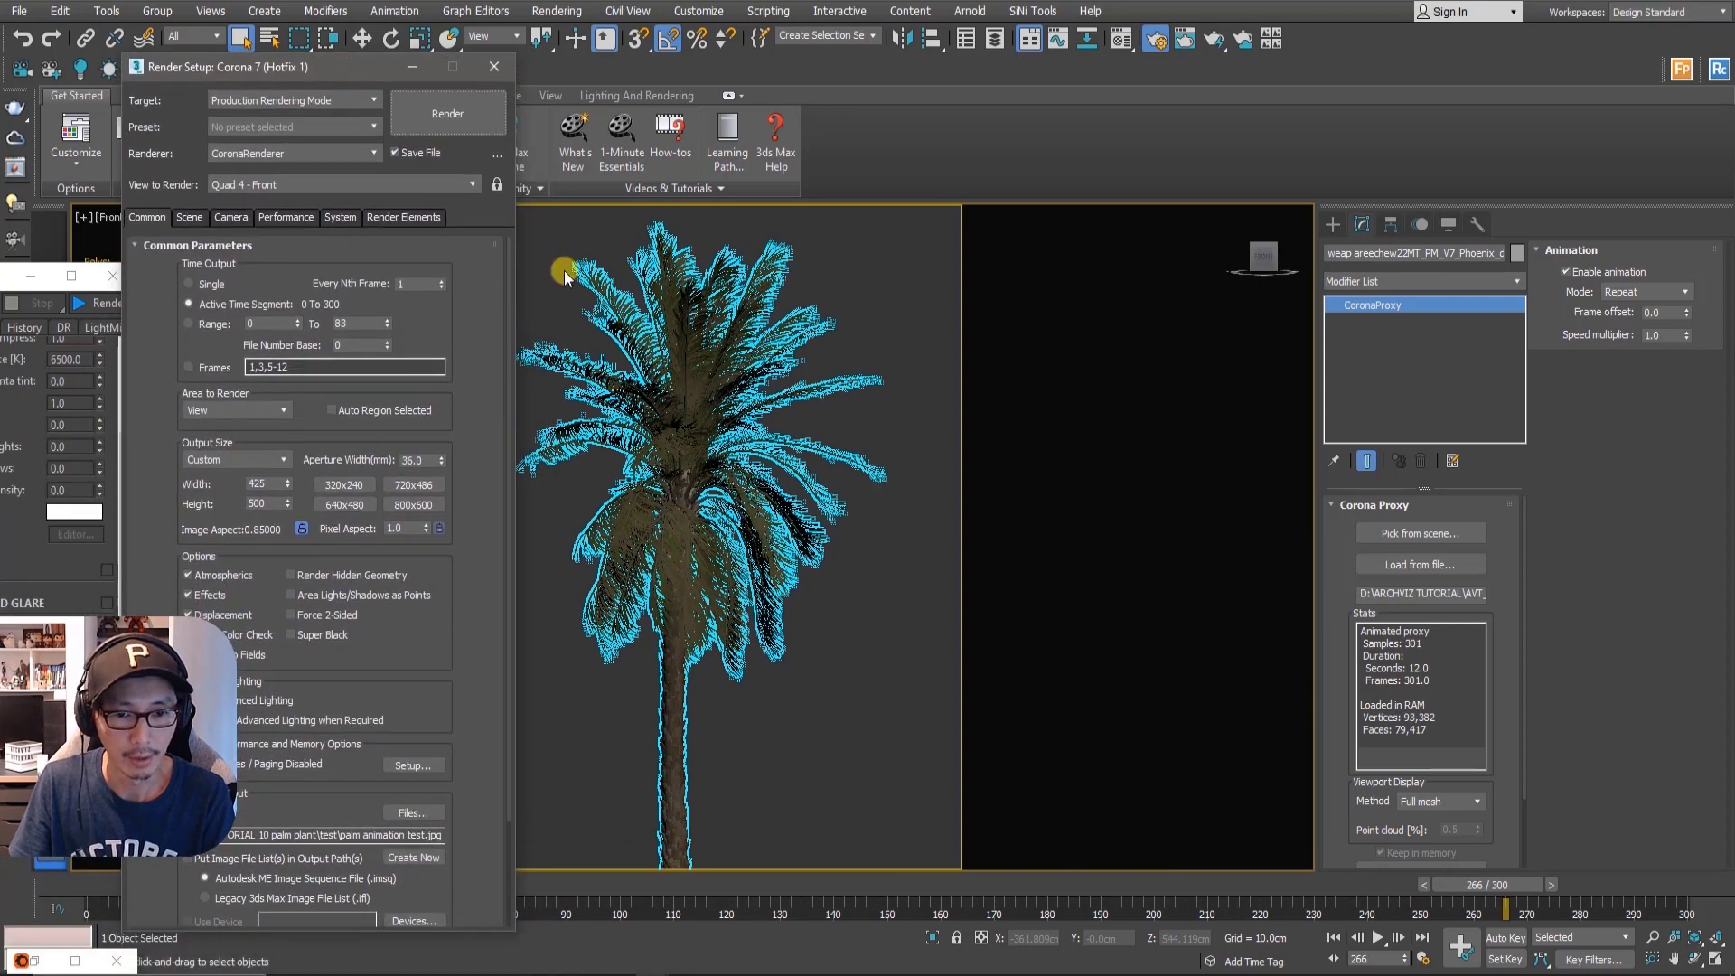
left_click(918, 302)
left_click(709, 399)
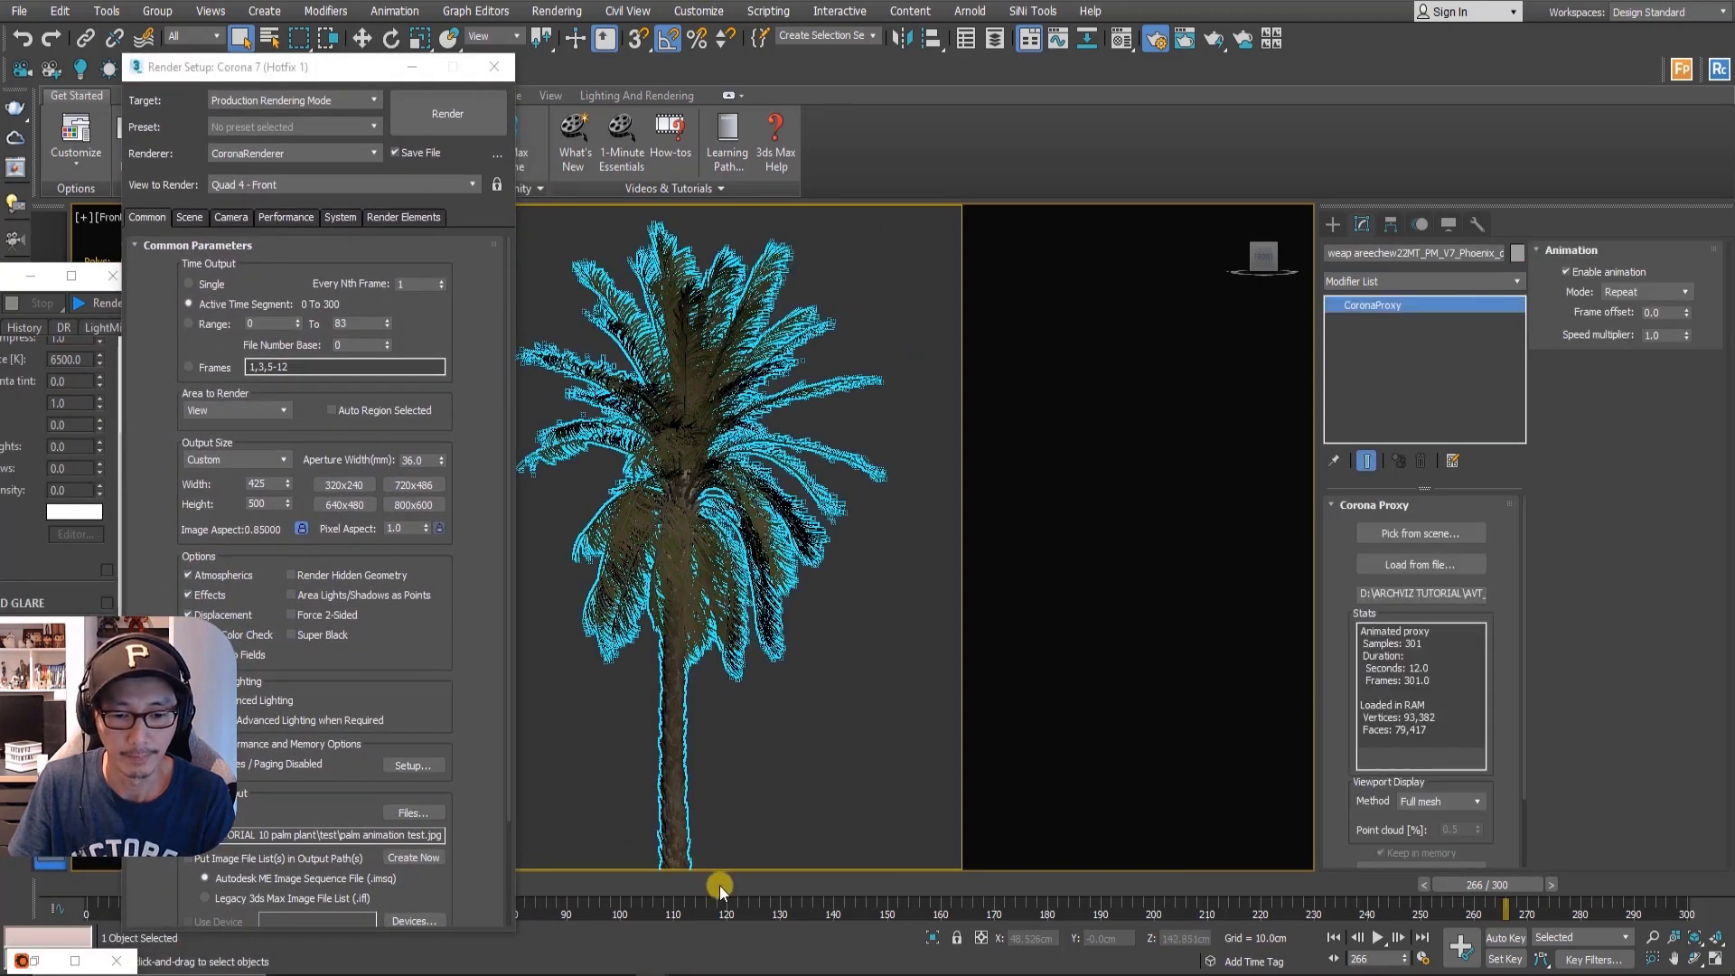
left_click_drag(721, 890, 1021, 873)
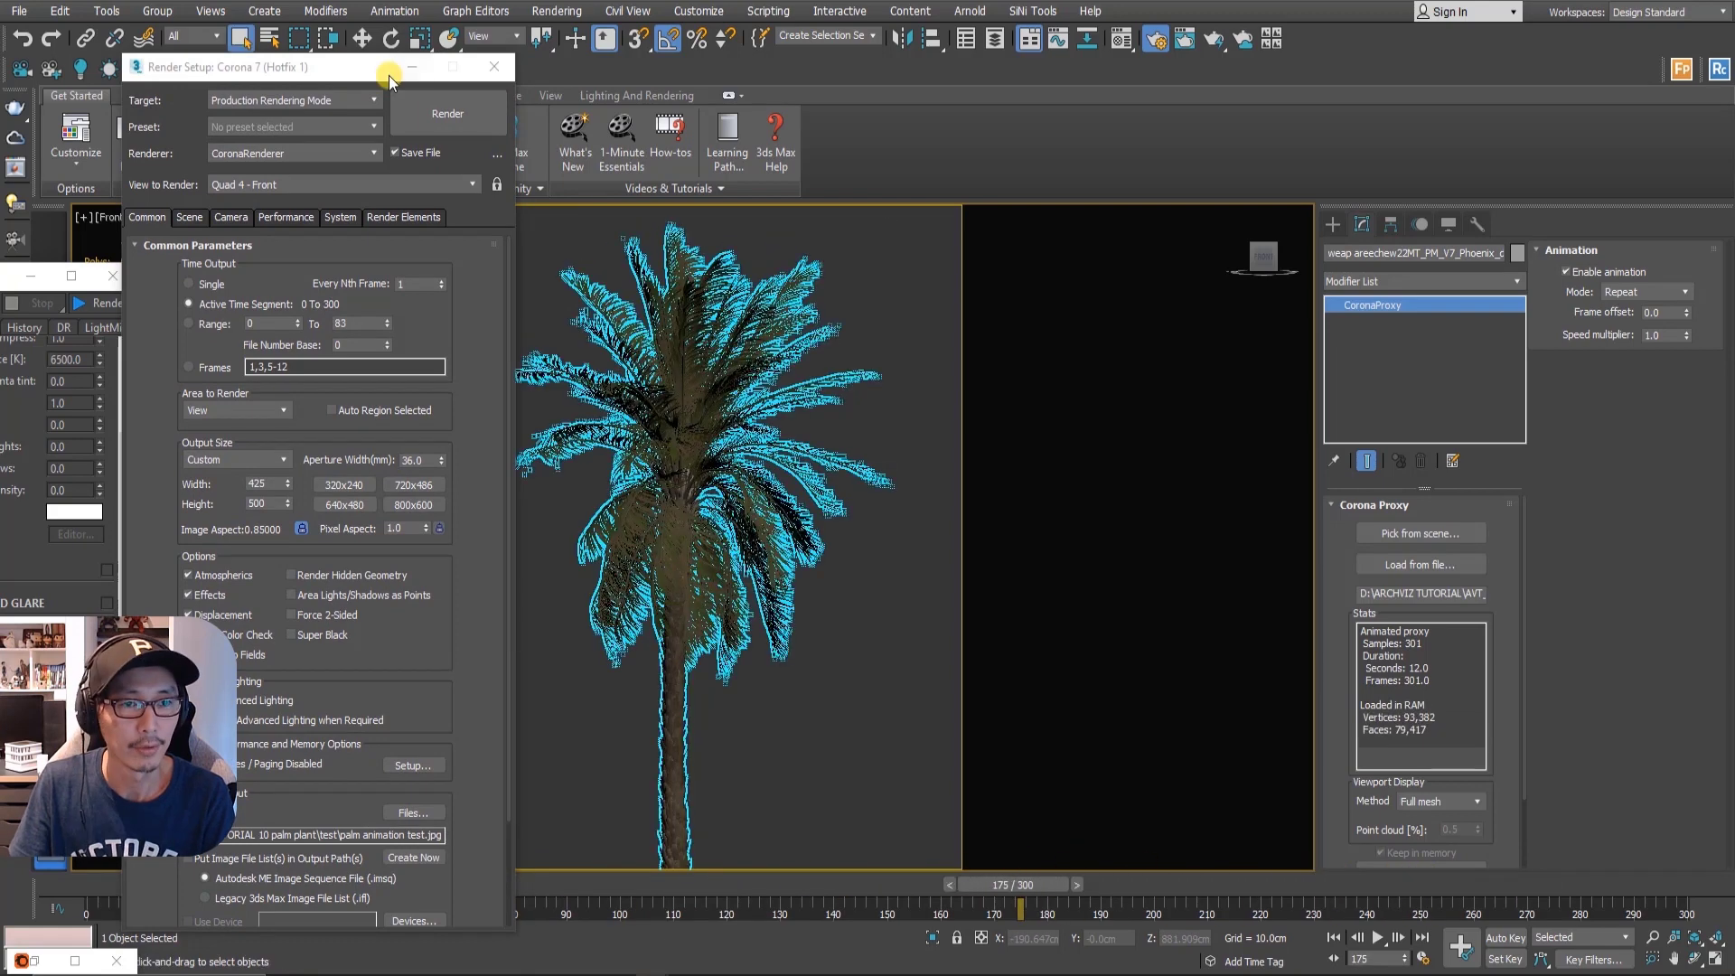
left_click_drag(345, 69, 1252, 64)
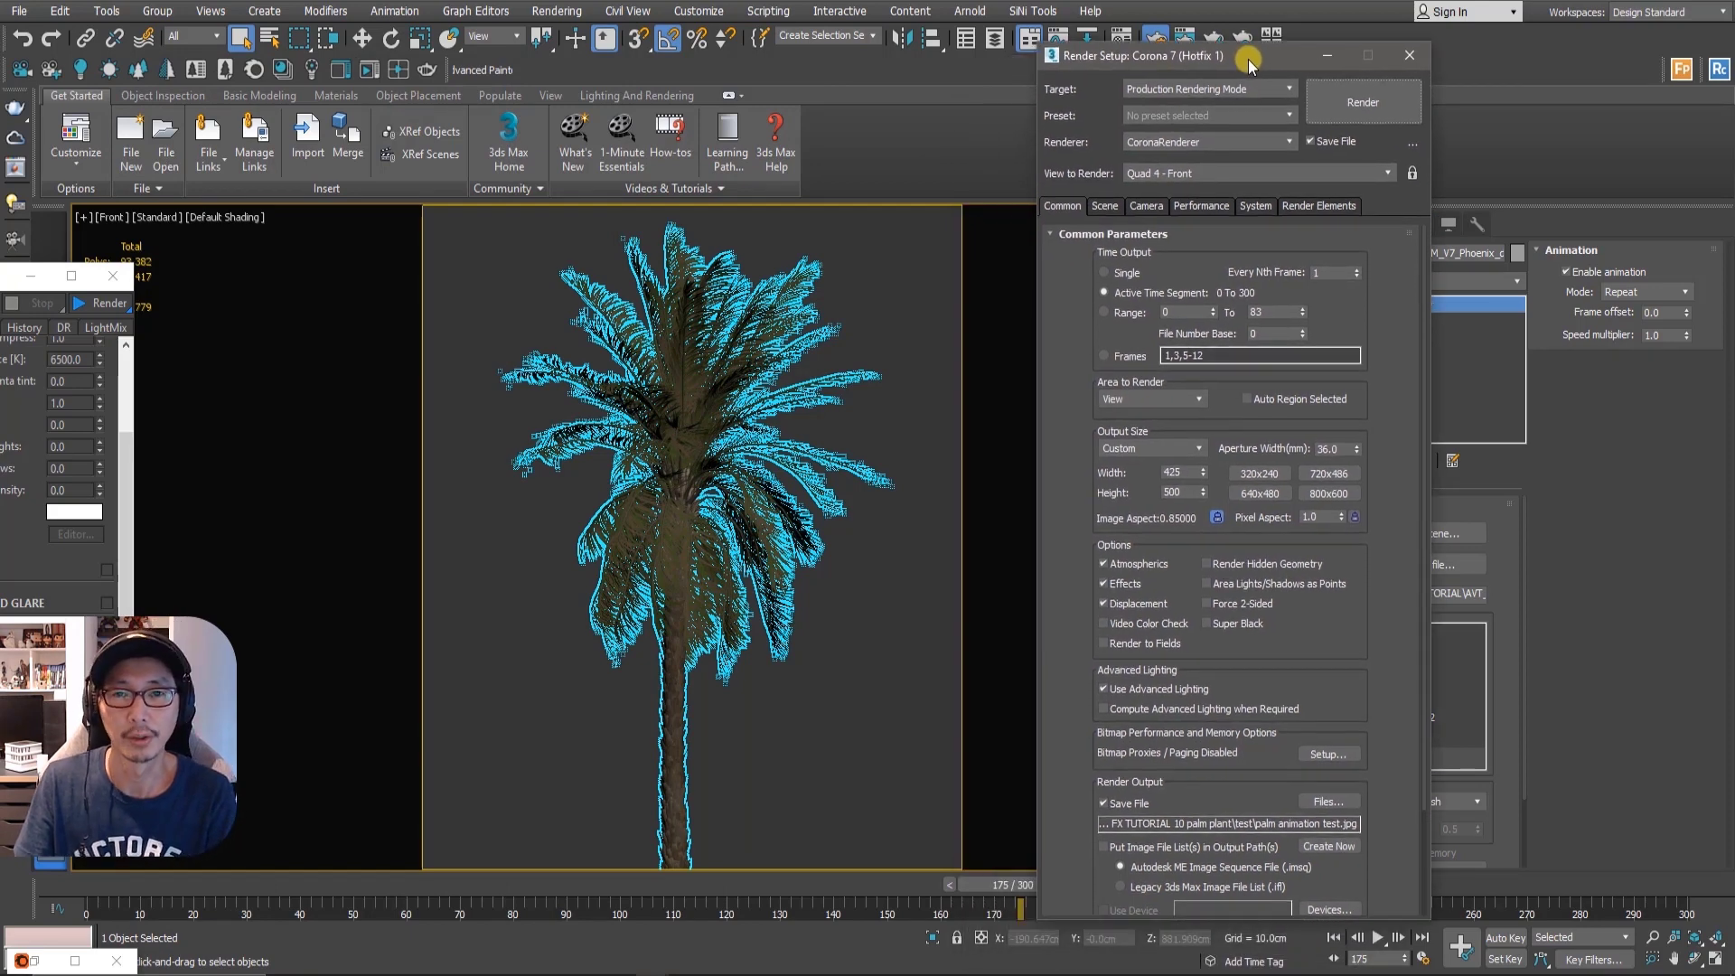
left_click(900, 254)
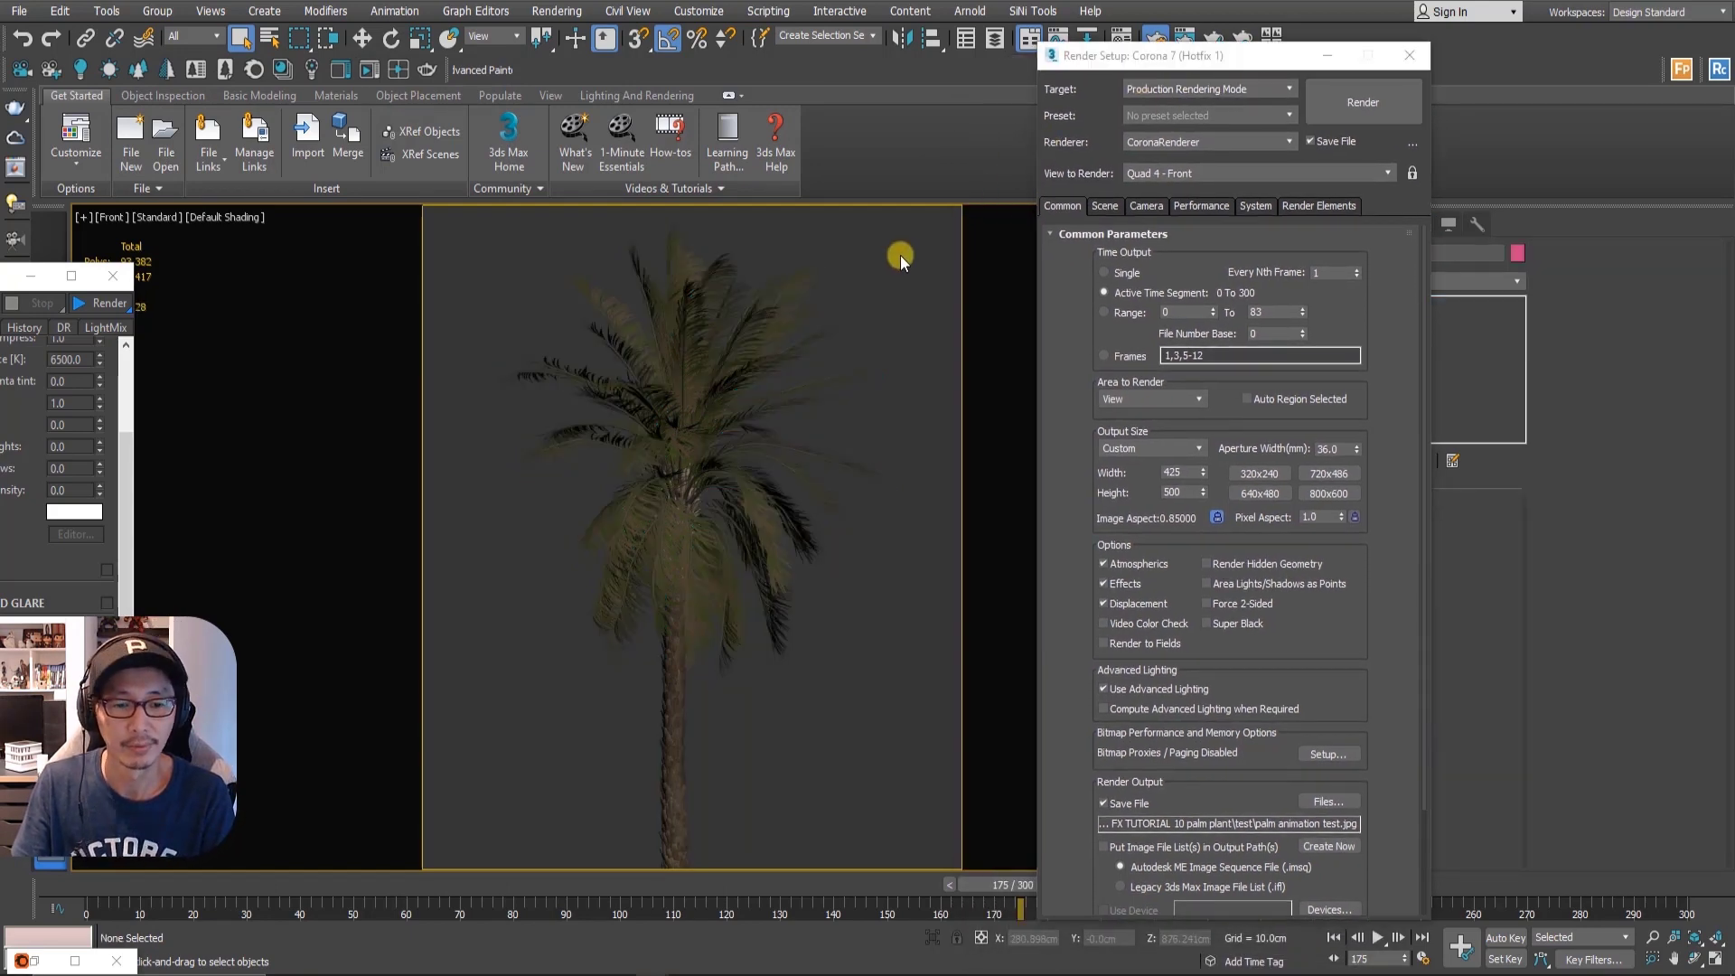